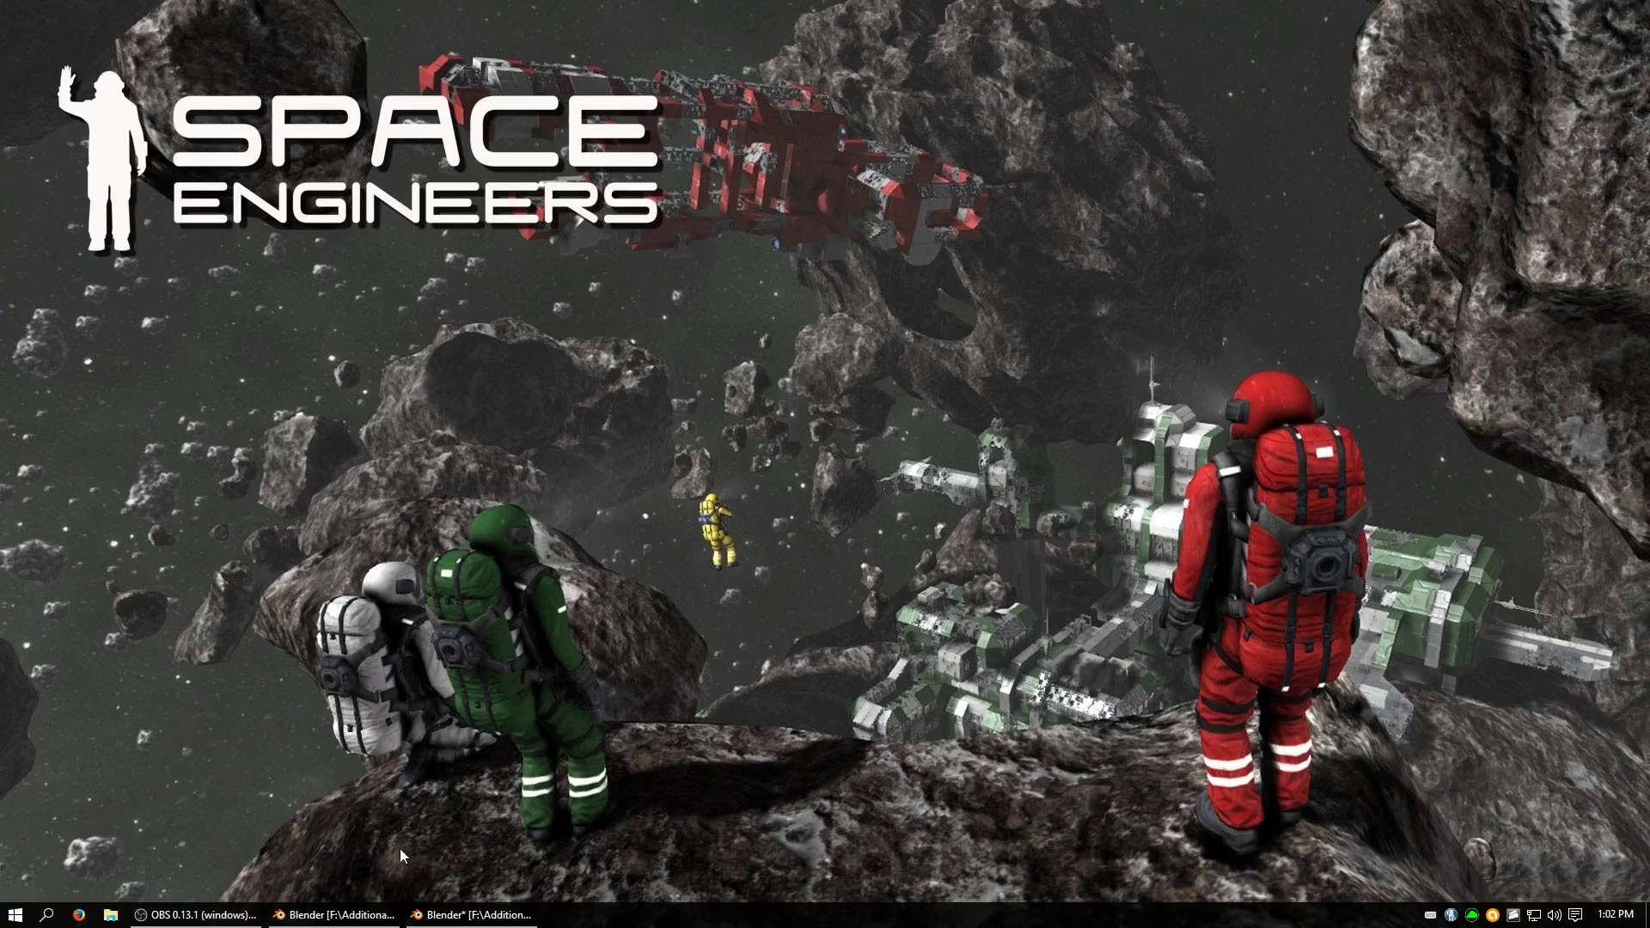
# Restore the Blender window and orbit around the SC_Gyroscope_Orig model from several angles
pyautogui.click(374, 914)
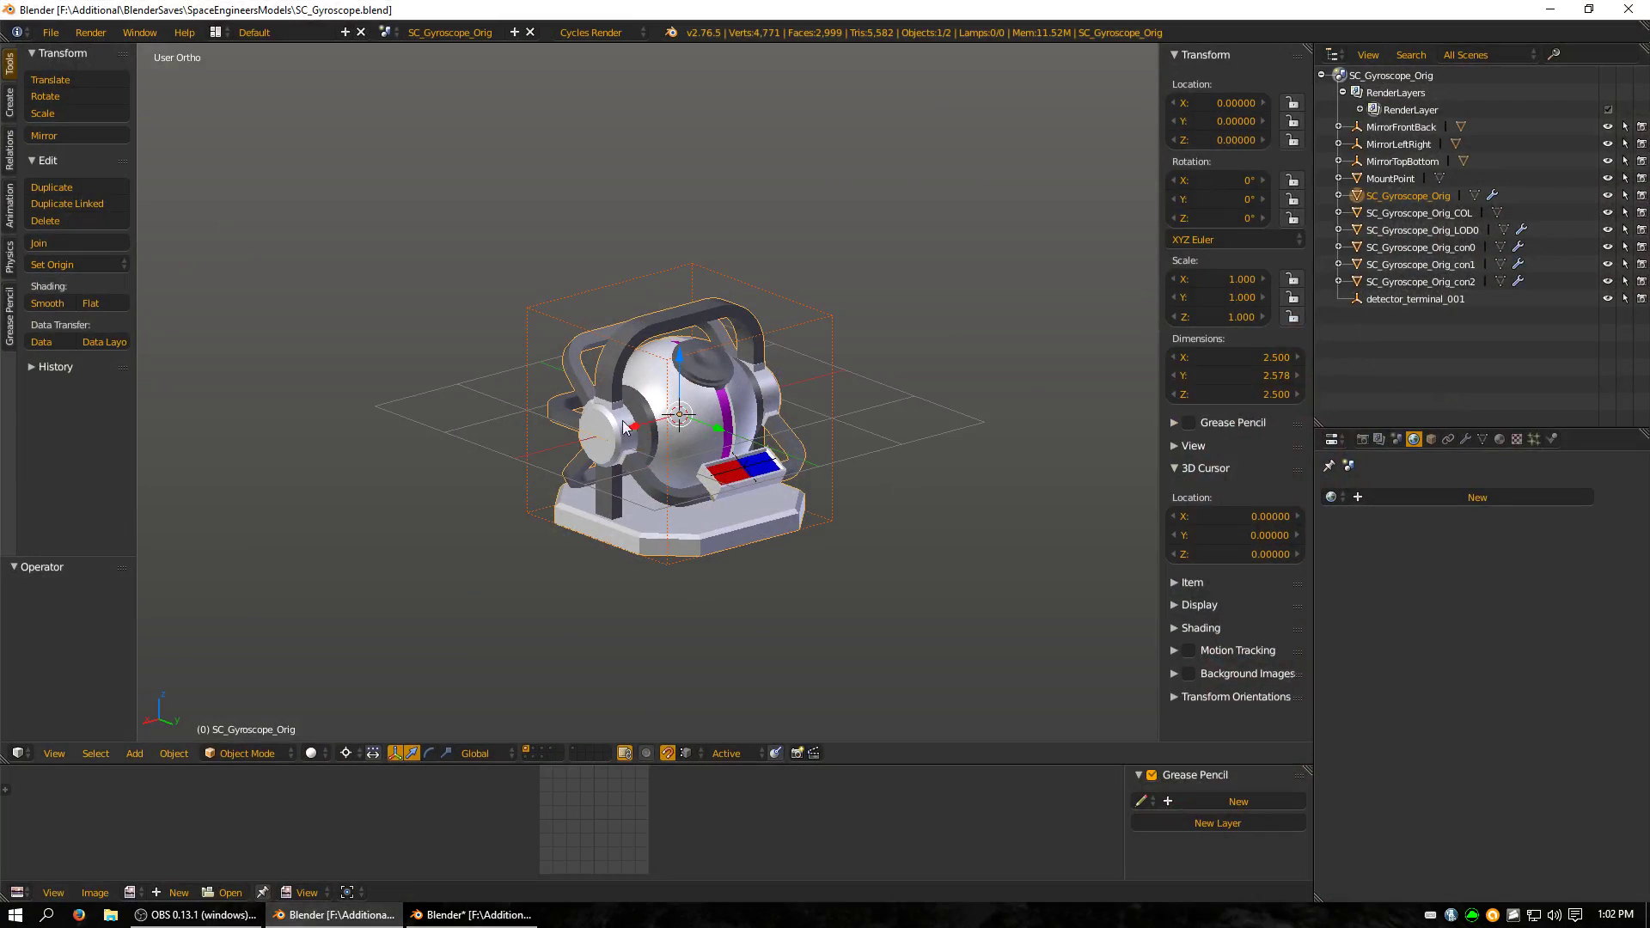
pyautogui.moveTo(535, 331); pyautogui.dragTo(592, 386, button='middle')
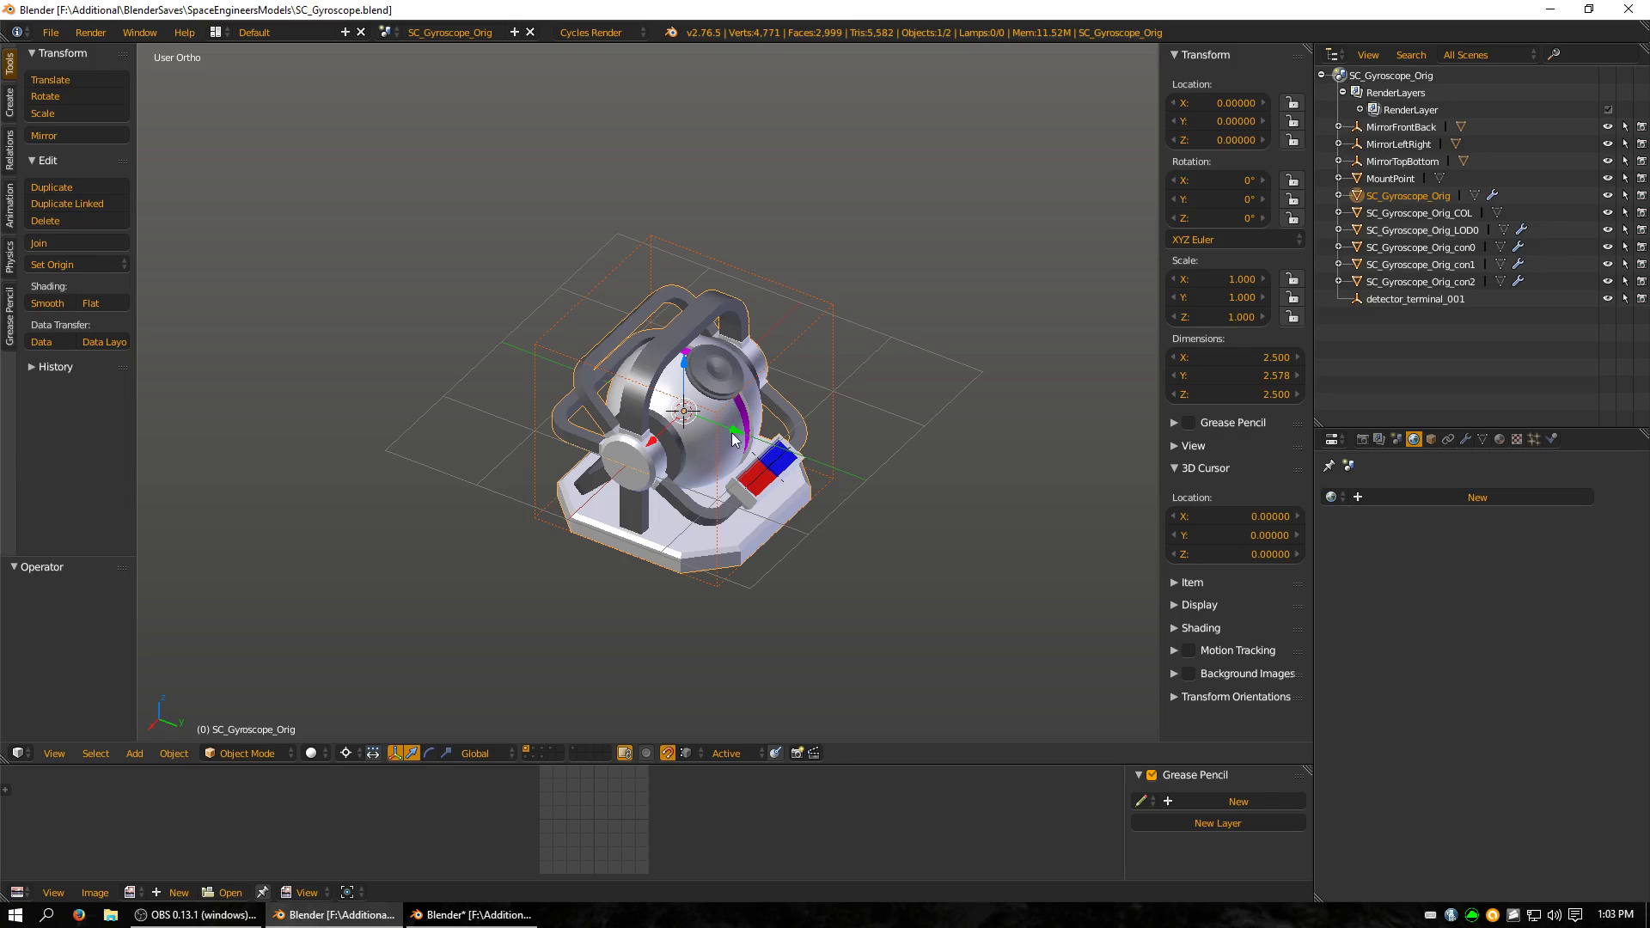
pyautogui.moveTo(749, 488); pyautogui.dragTo(575, 469, button='middle')
pyautogui.moveTo(1579, 594); pyautogui.dragTo(265, 98)
pyautogui.moveTo(333, 260); pyautogui.dragTo(479, 286, button='middle')
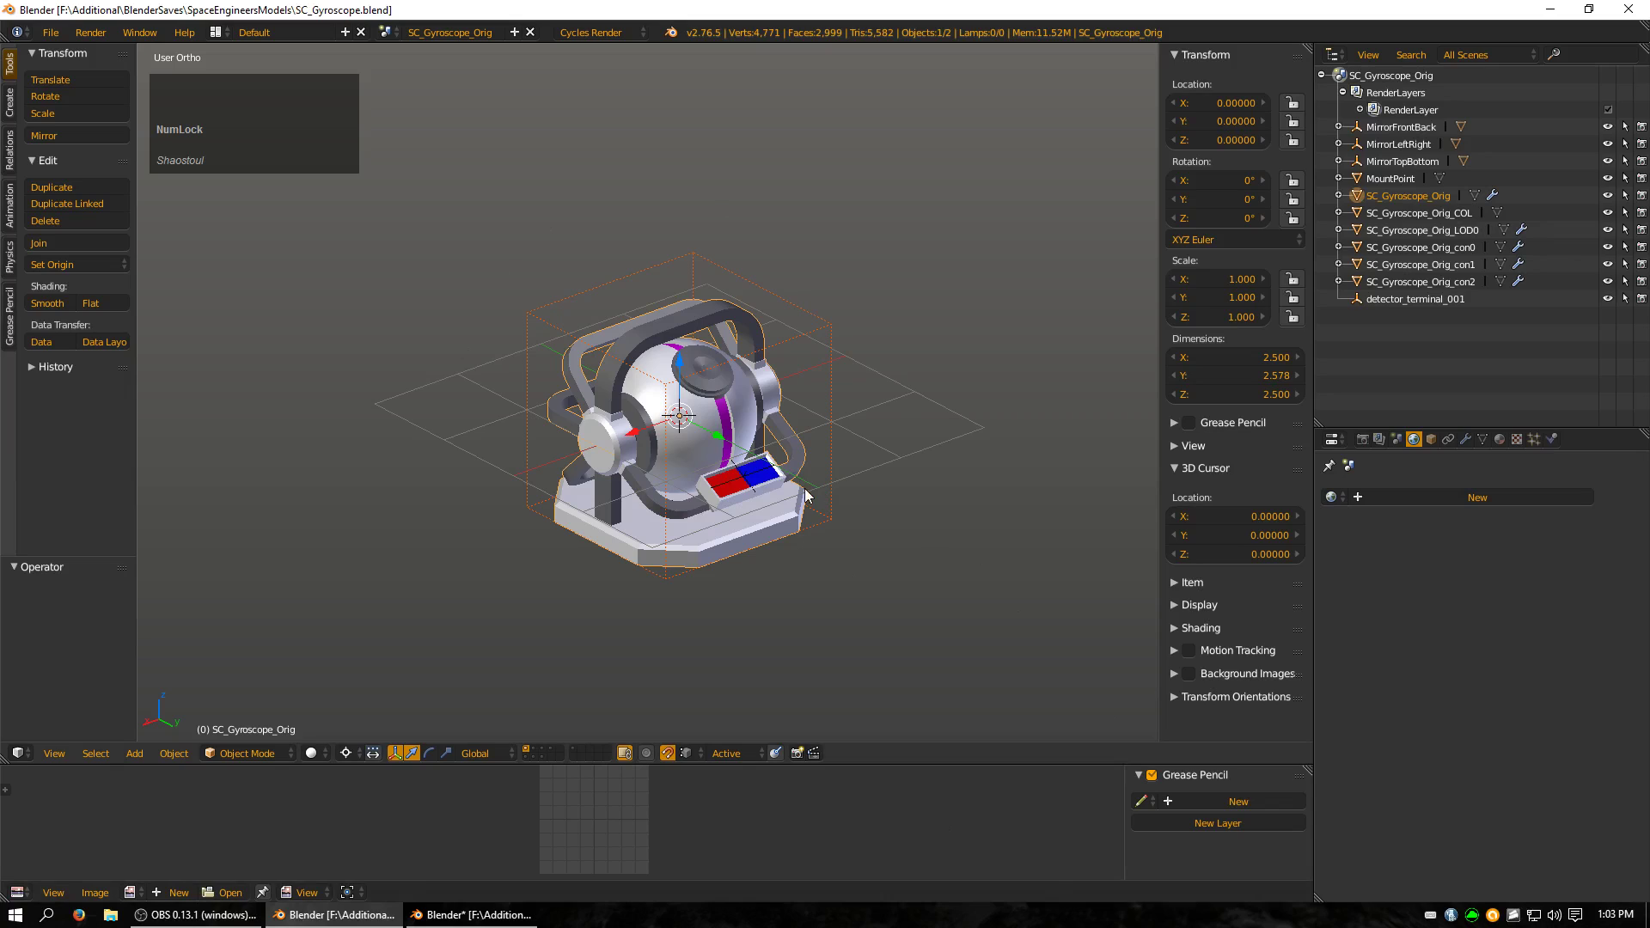
# Add a camera to the gyroscope scene
pyautogui.hotkey('shift', 'a')
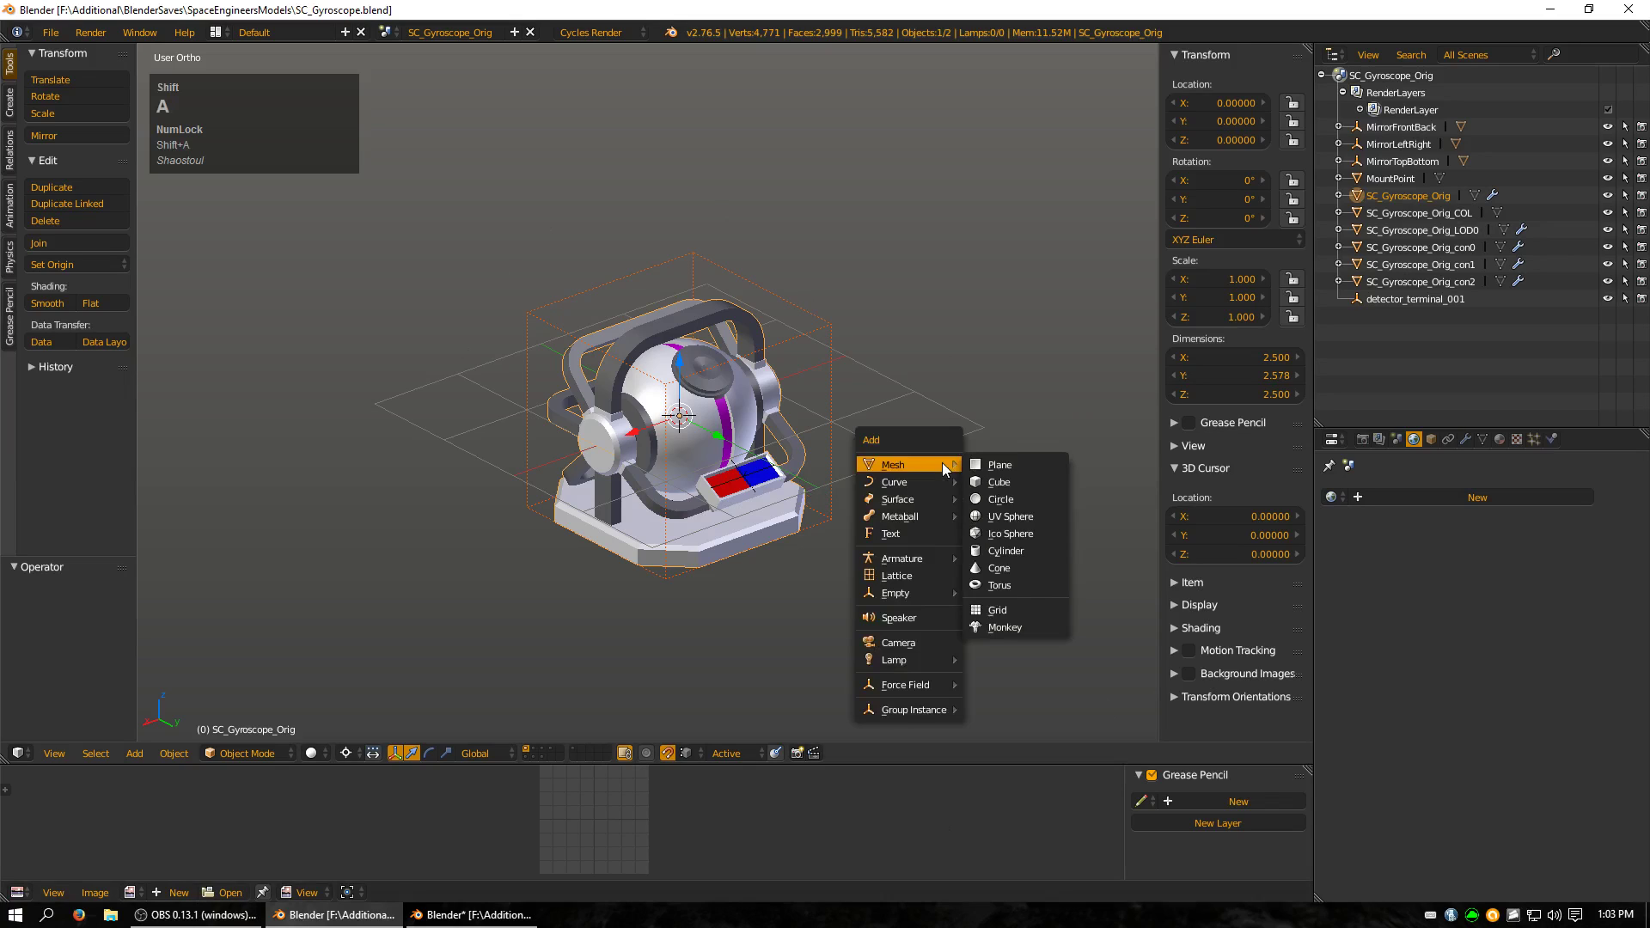
pyautogui.click(926, 647)
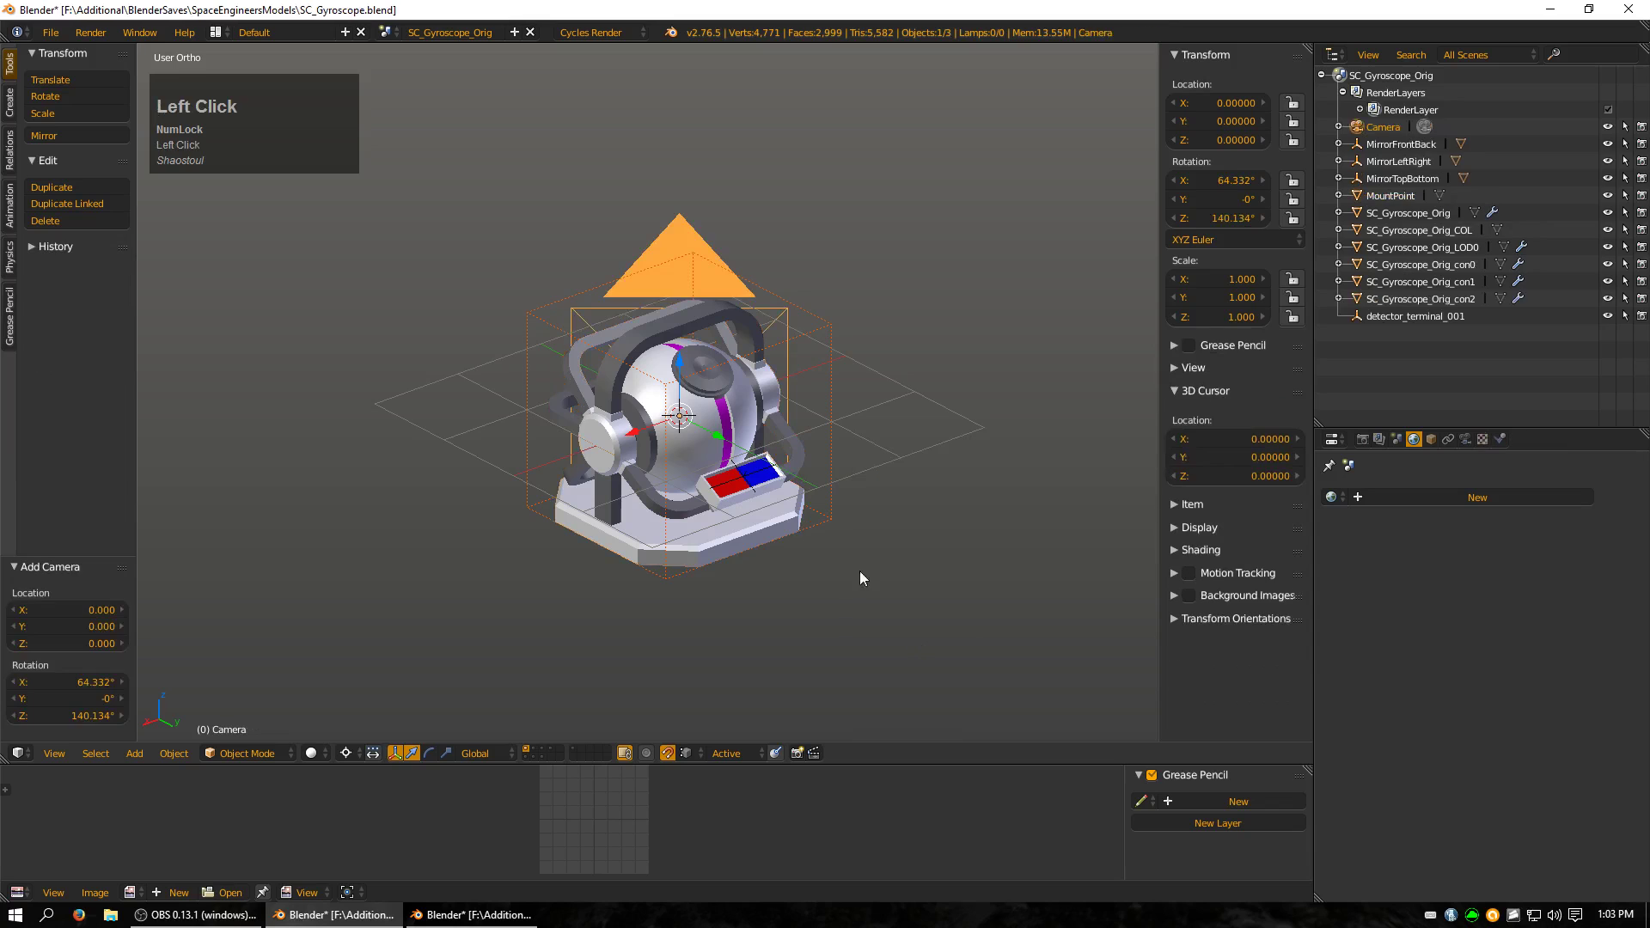
pyautogui.moveTo(651, 515); pyautogui.dragTo(885, 473, button='middle')
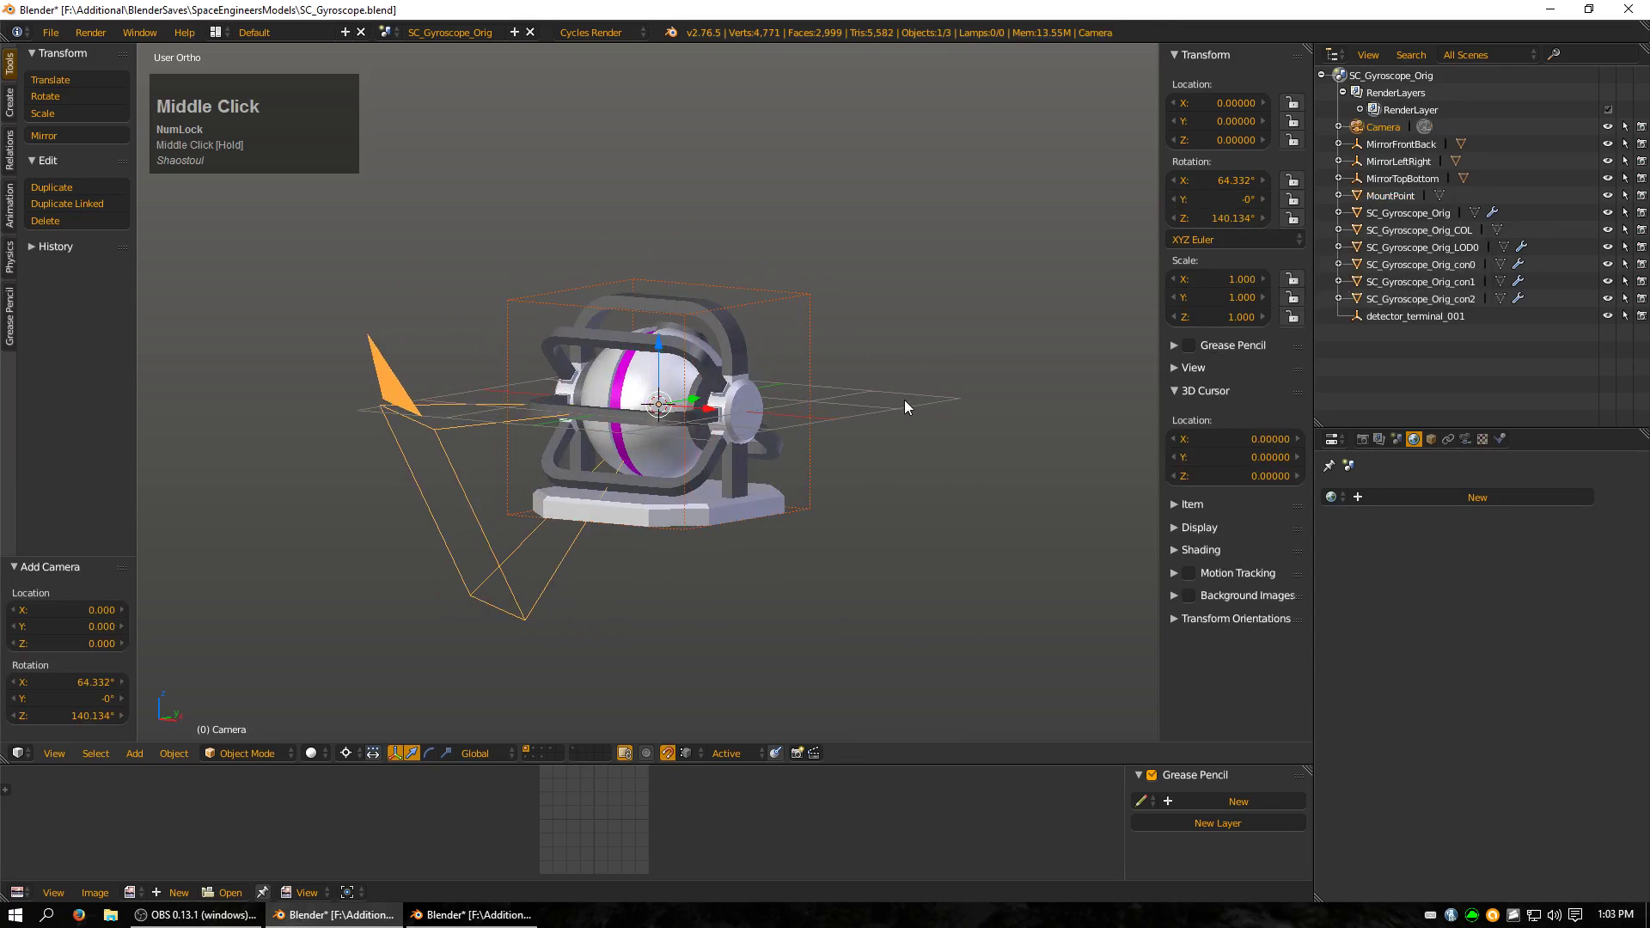
pyautogui.moveTo(904, 400); pyautogui.dragTo(902, 446, button='middle')
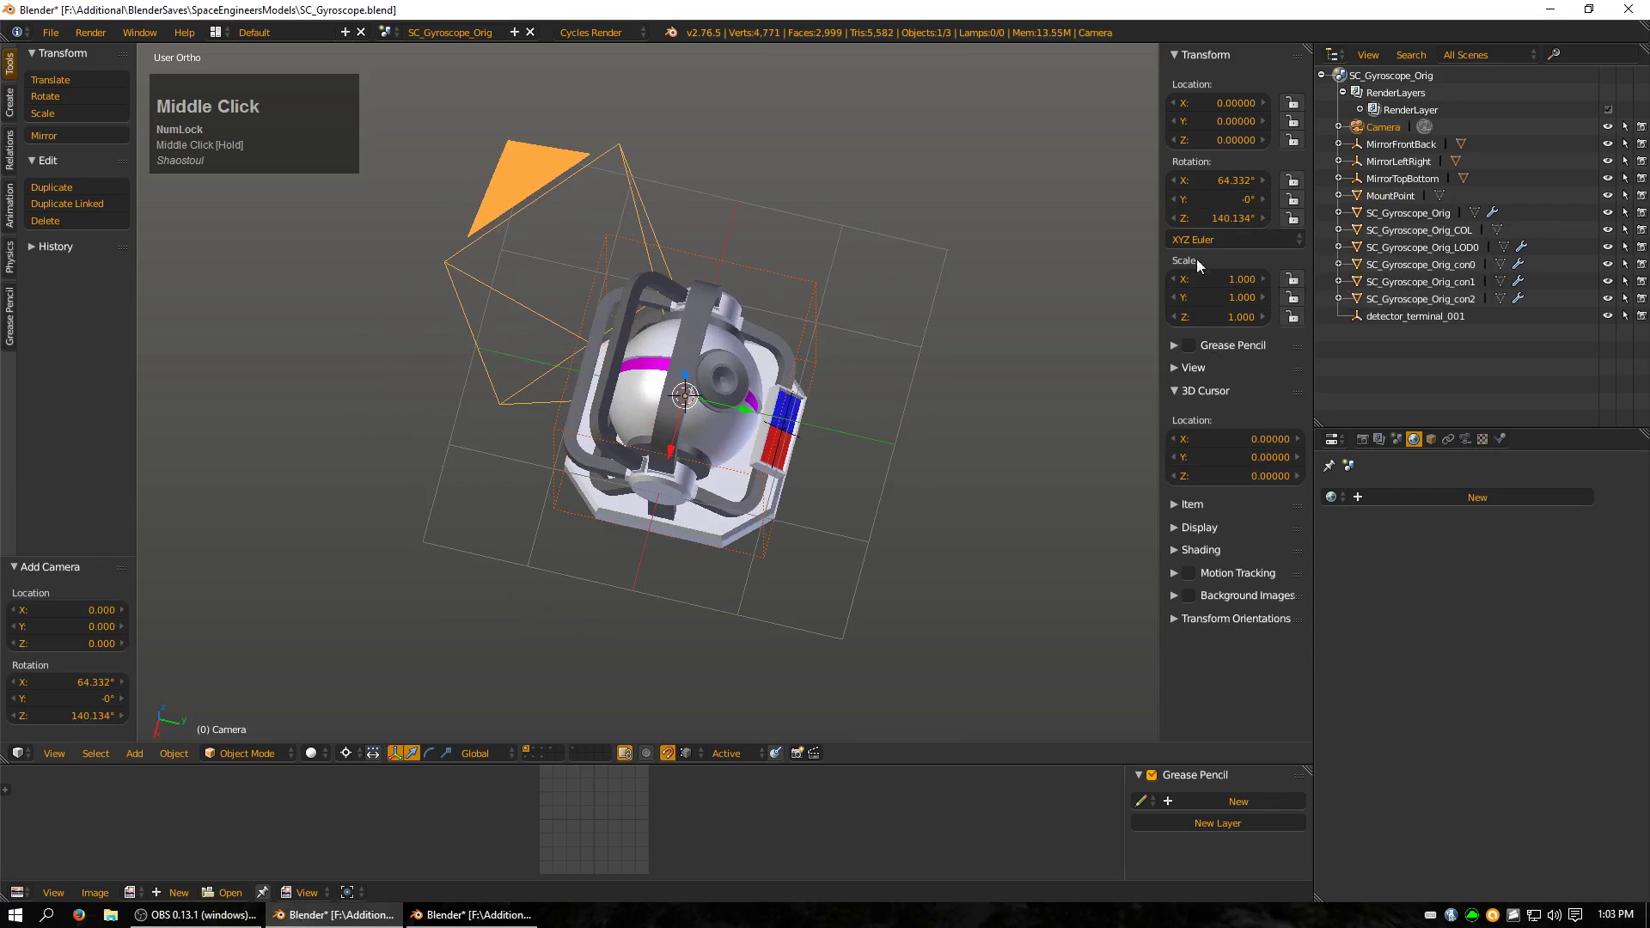
# Rotate the camera to 200° on Z, after trying 160° and 190°
pyautogui.click(1216, 220)
pyautogui.write('160')
pyautogui.press('Return')
pyautogui.moveTo(1026, 353); pyautogui.dragTo(840, 398, button='middle')
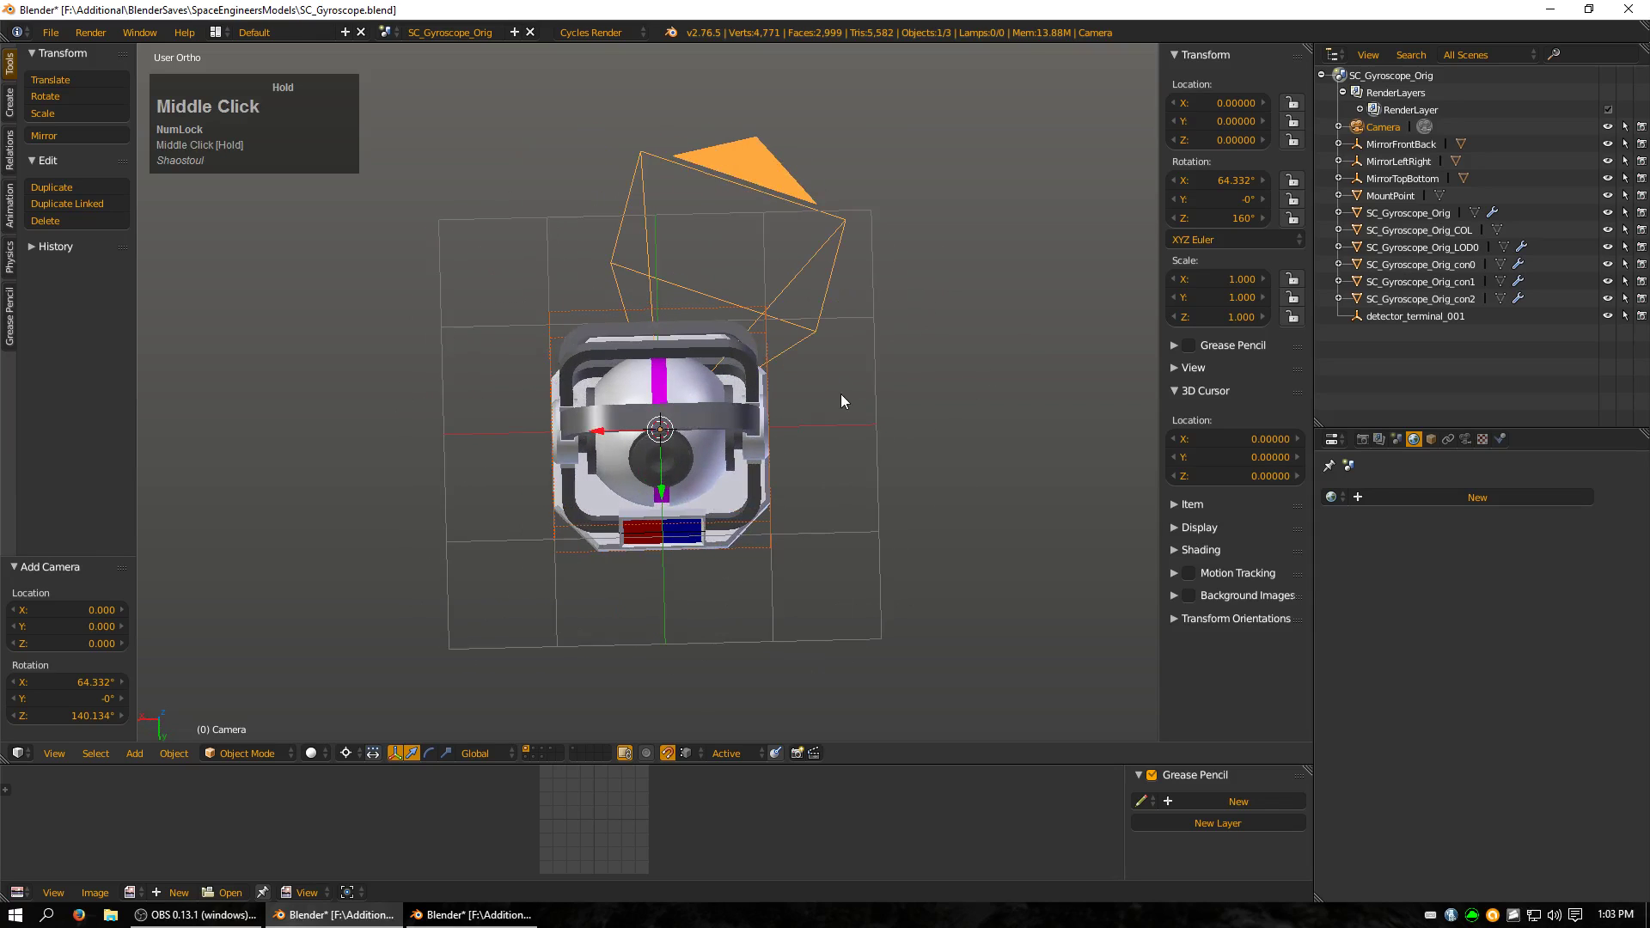
pyautogui.click(1230, 219)
pyautogui.write('190')
pyautogui.press('Return')
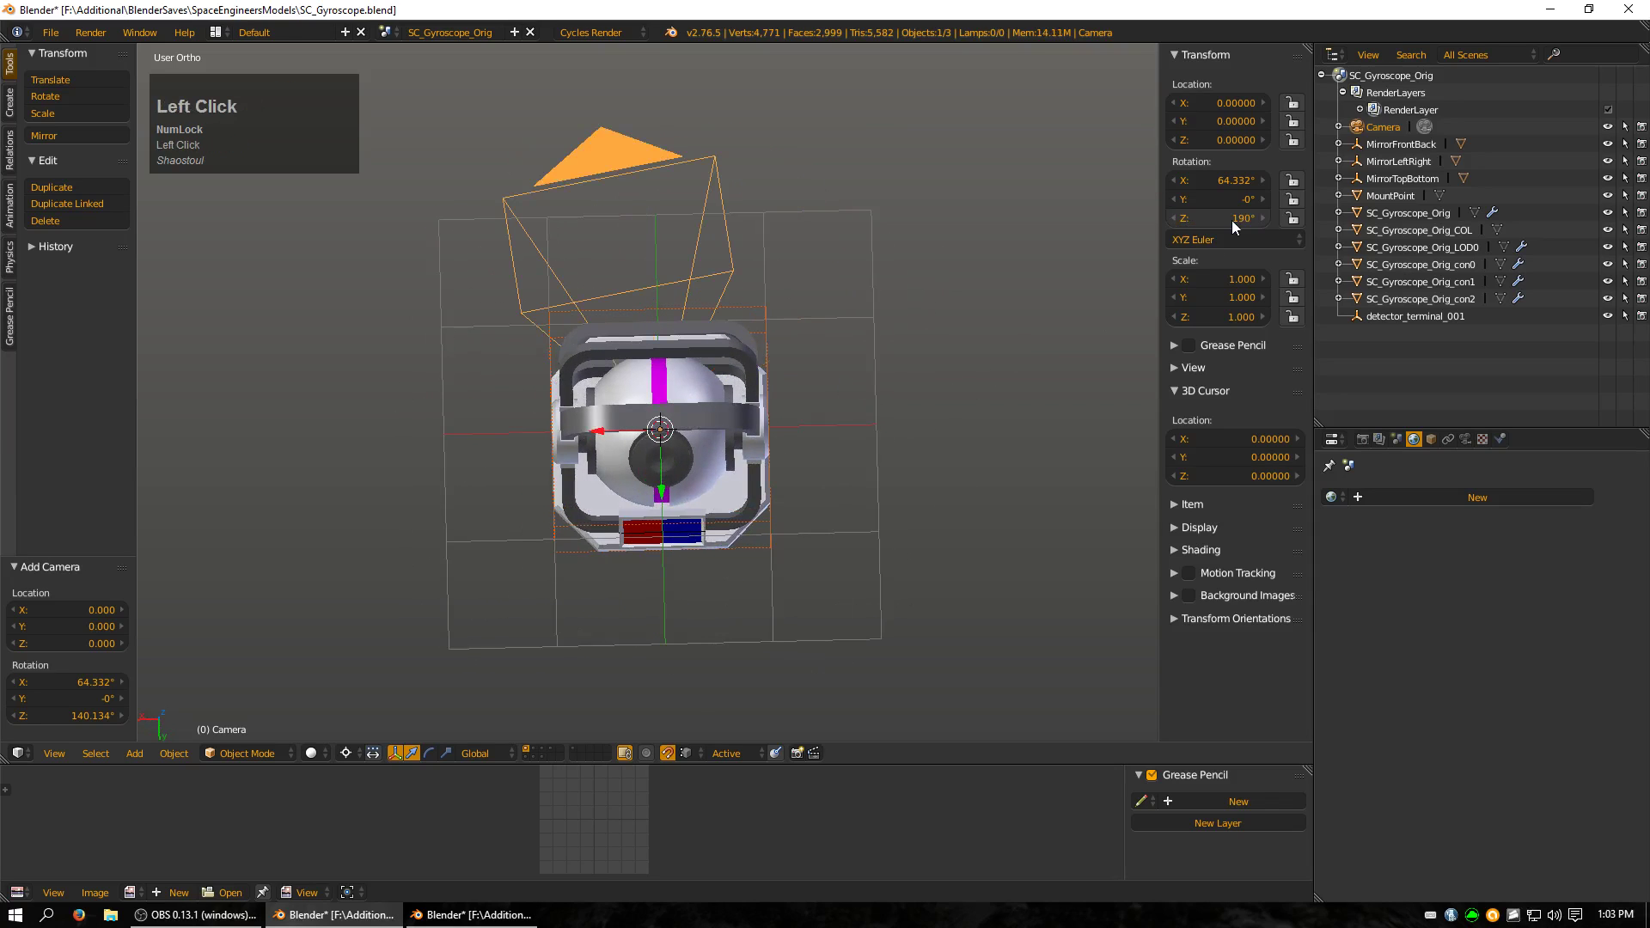
pyautogui.click(1231, 220)
pyautogui.write('200')
pyautogui.press('Return')
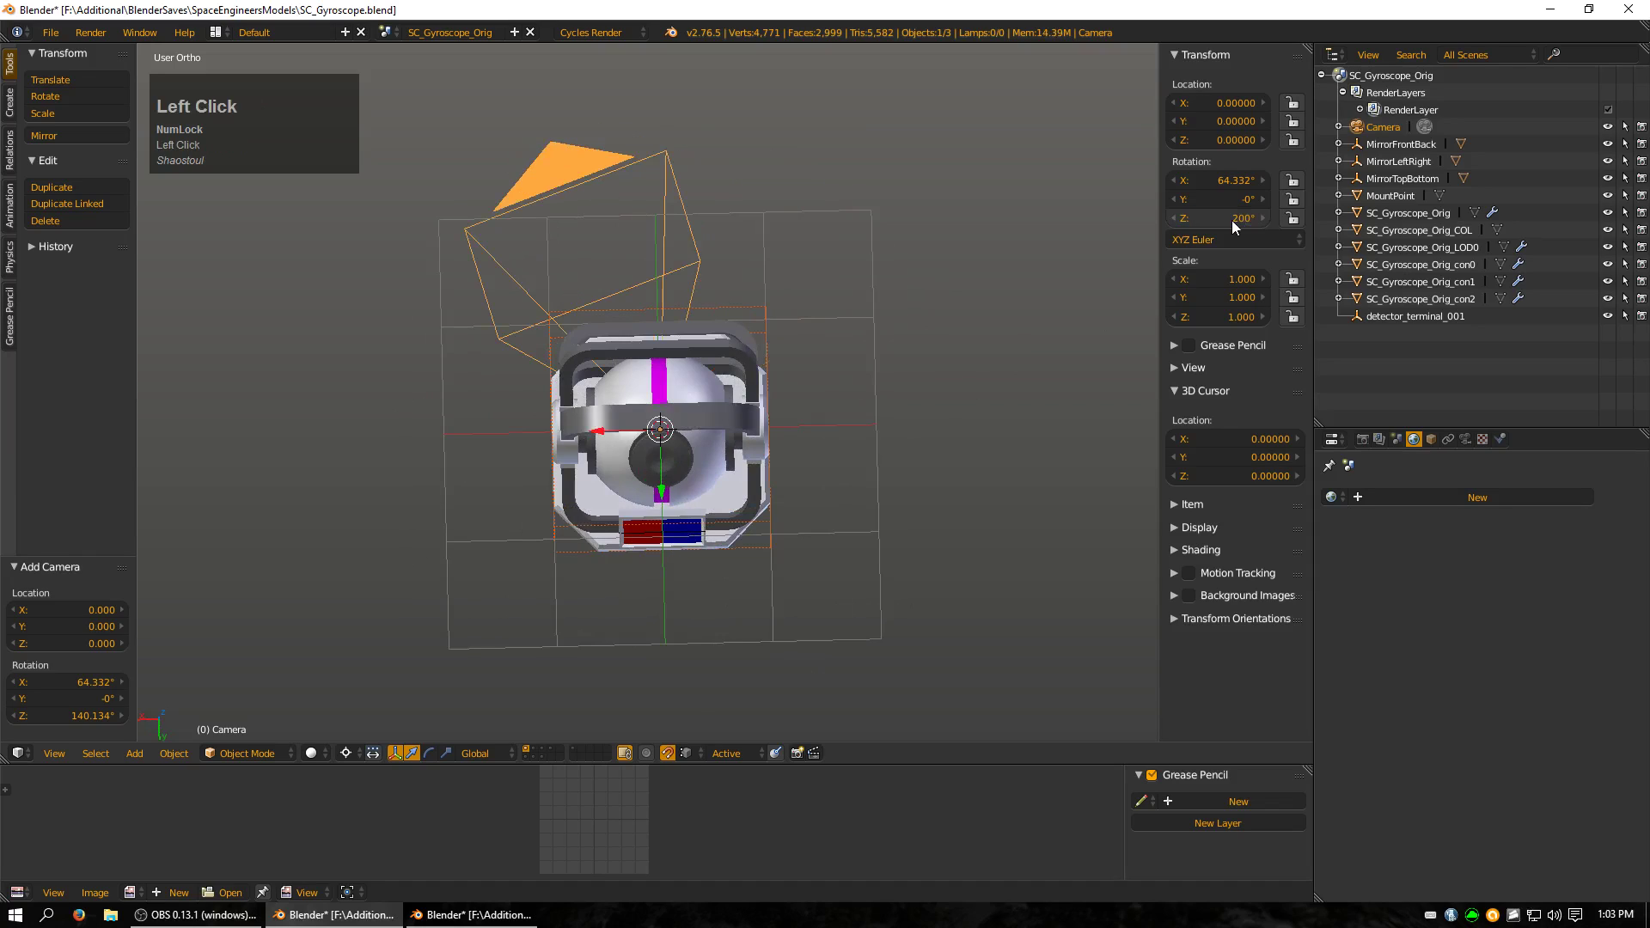
# Set the camera's X rotation to 60° and look through the camera
pyautogui.write('60')
pyautogui.press('Return')
pyautogui.moveTo(653, 481); pyautogui.dragTo(797, 378, button='middle')
pyautogui.press('KP_5')
pyautogui.press('KP_0')
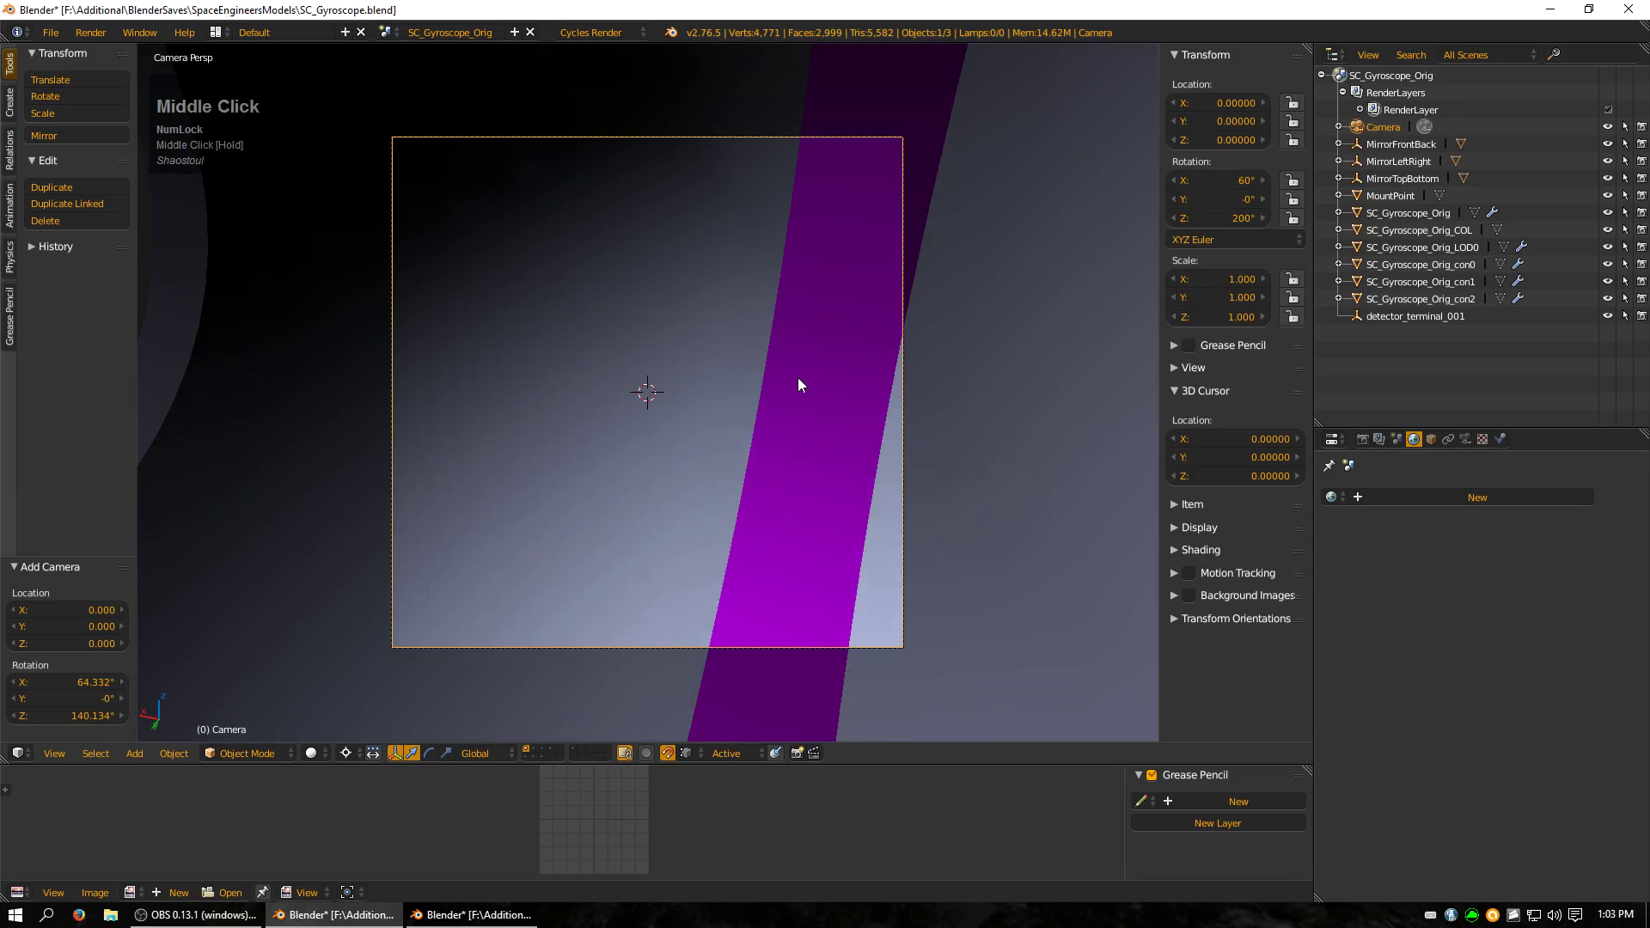
pyautogui.scroll(-3, 798, 378)
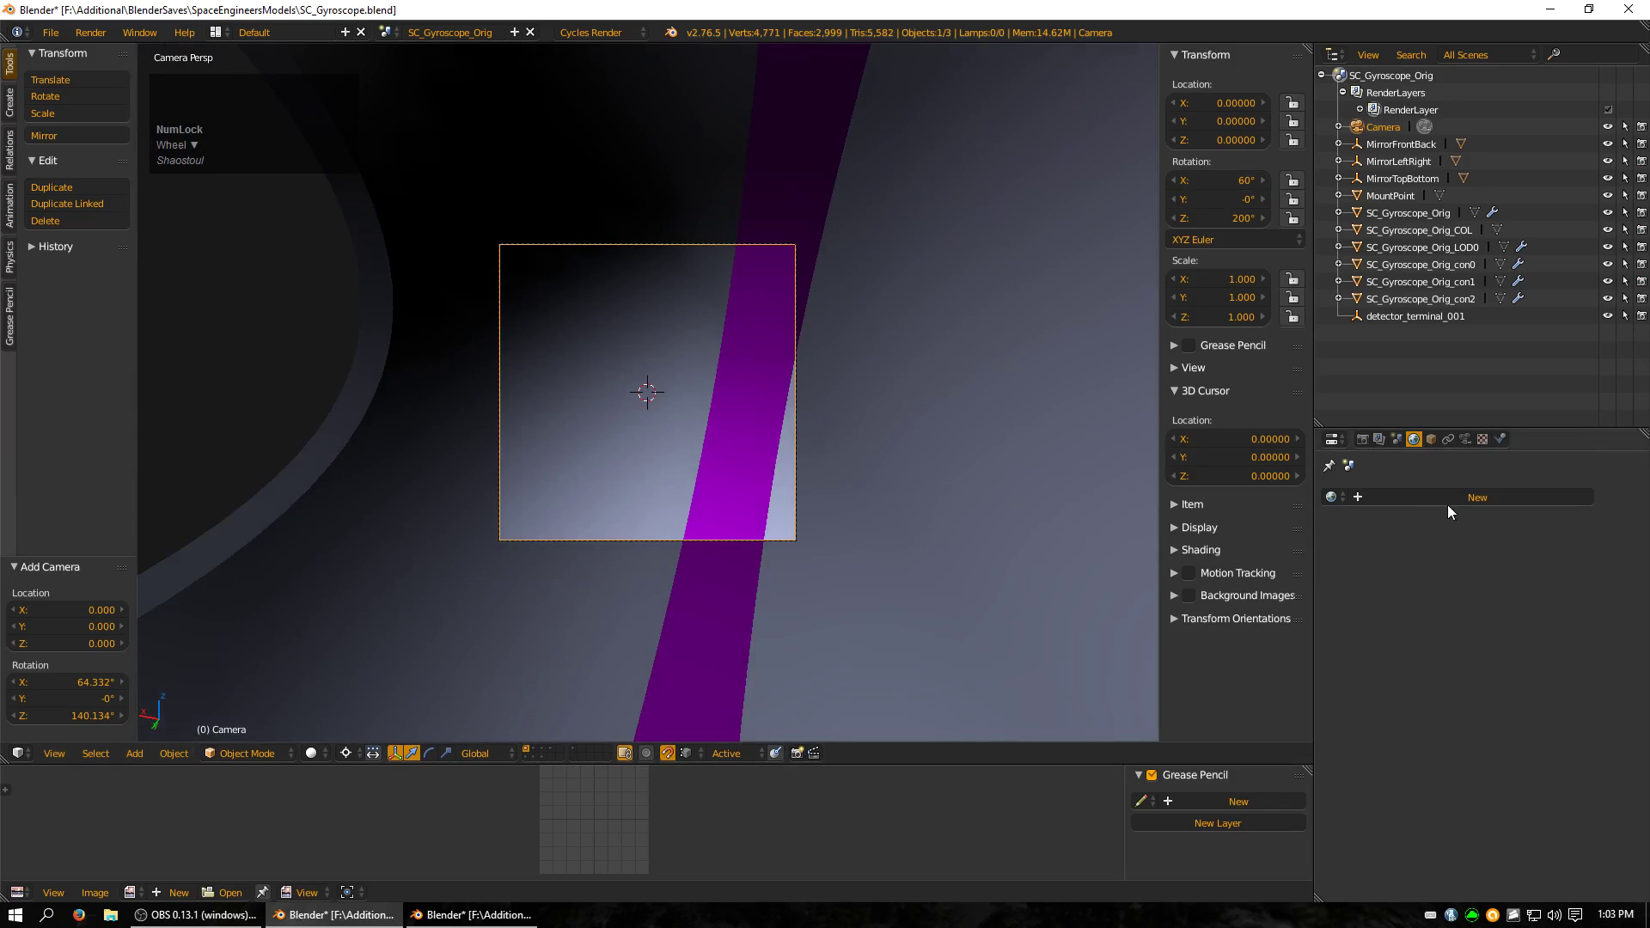
# Switch the camera lens to Orthographic and return to the camera view of the gyroscope
pyautogui.click(1466, 439)
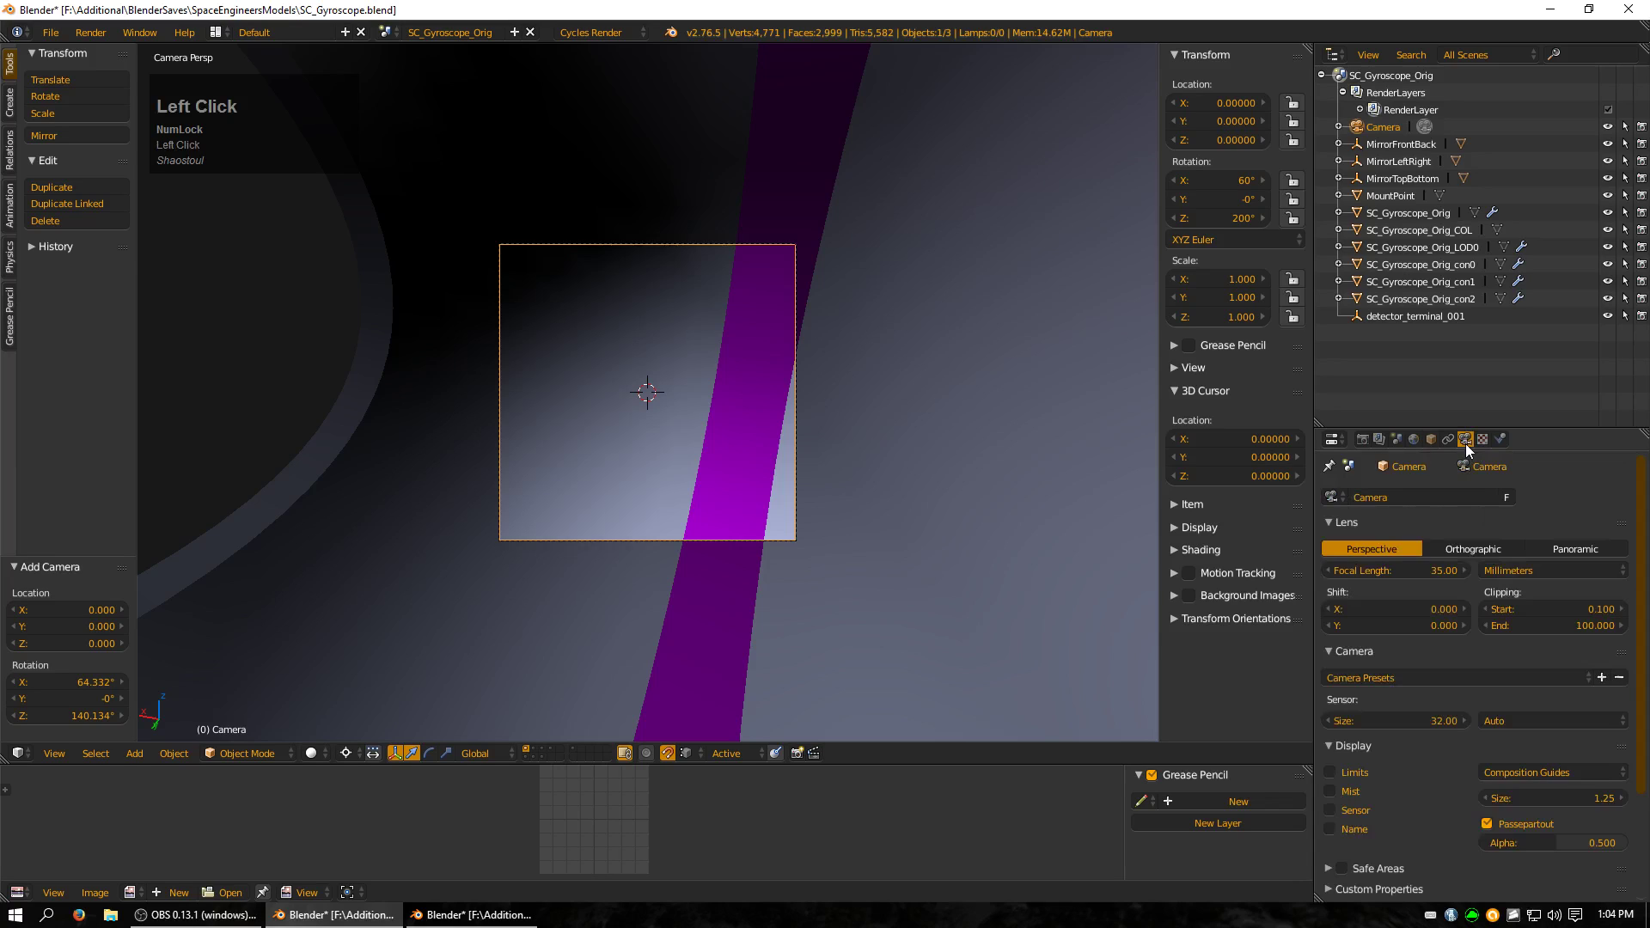
pyautogui.click(1463, 549)
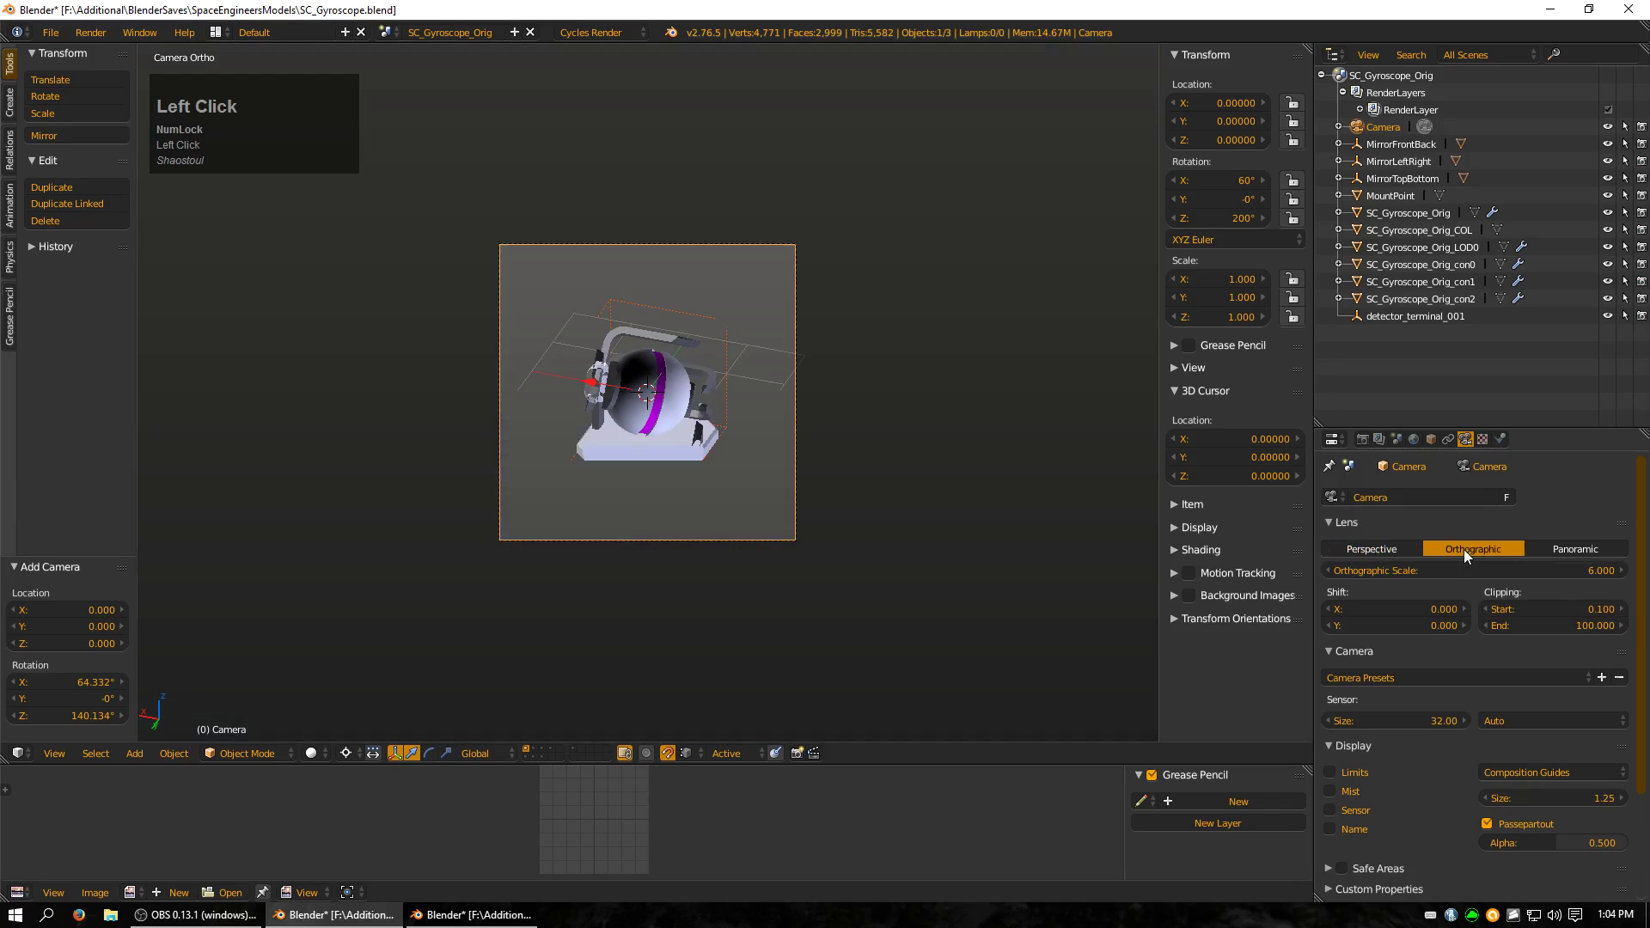
pyautogui.moveTo(761, 519); pyautogui.dragTo(799, 372, button='middle')
pyautogui.scroll(-3, 799, 372)
pyautogui.press('KP_0')
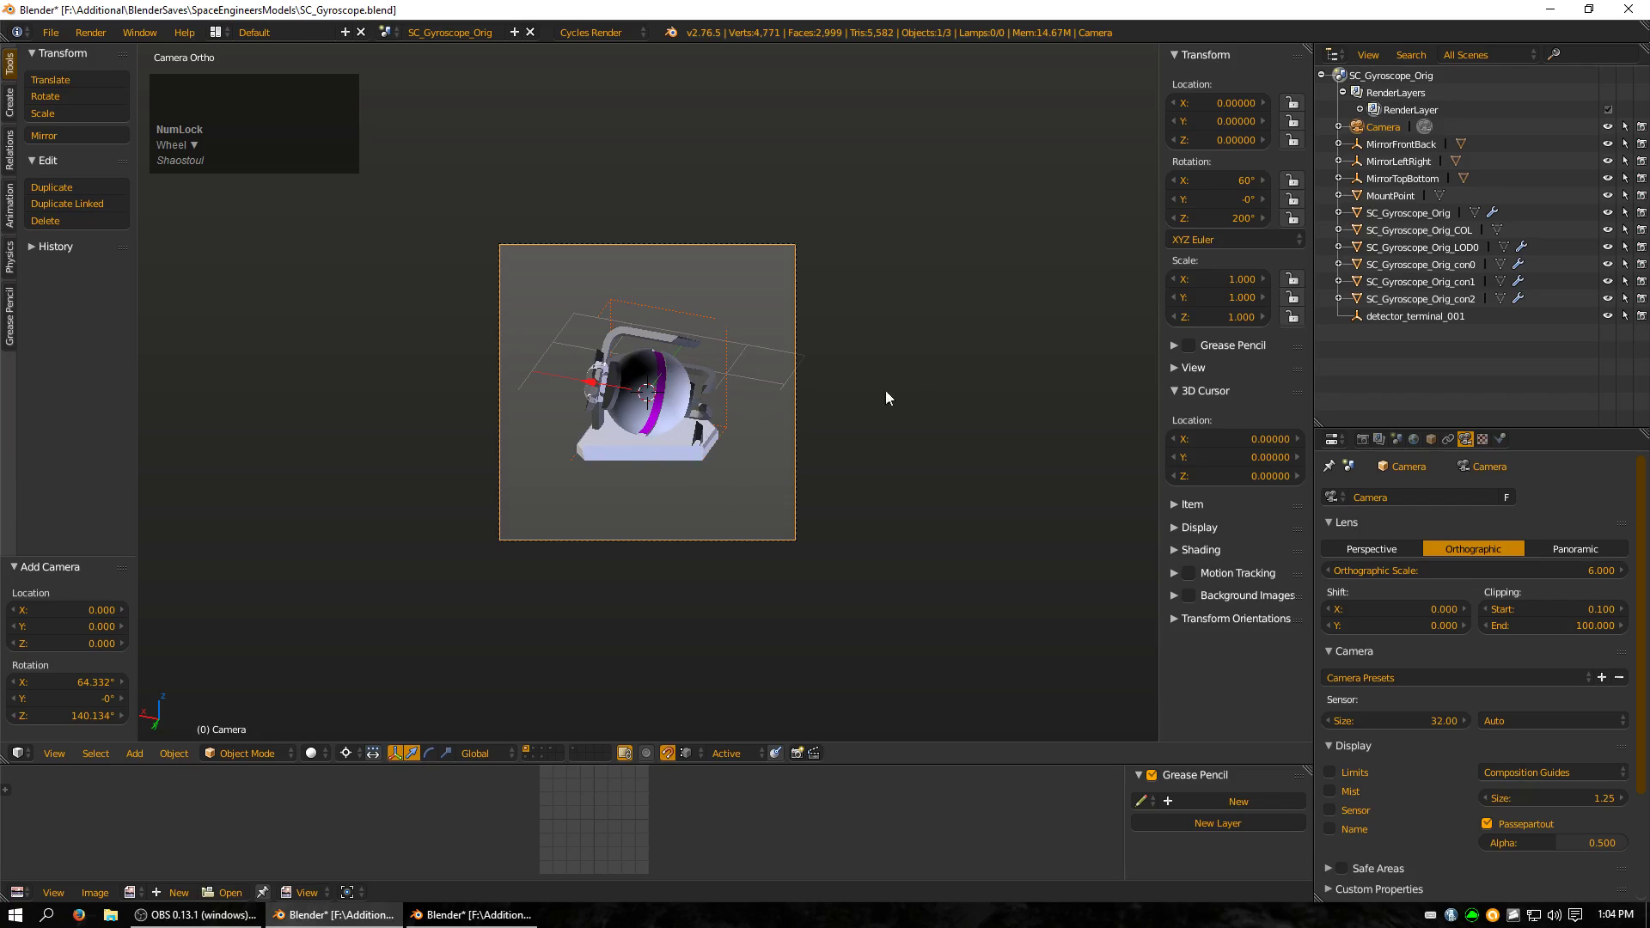
# Leave camera view and set the camera's Y location to 3
pyautogui.moveTo(885, 397); pyautogui.dragTo(807, 397, button='middle')
pyautogui.scroll(-8, 773, 391)
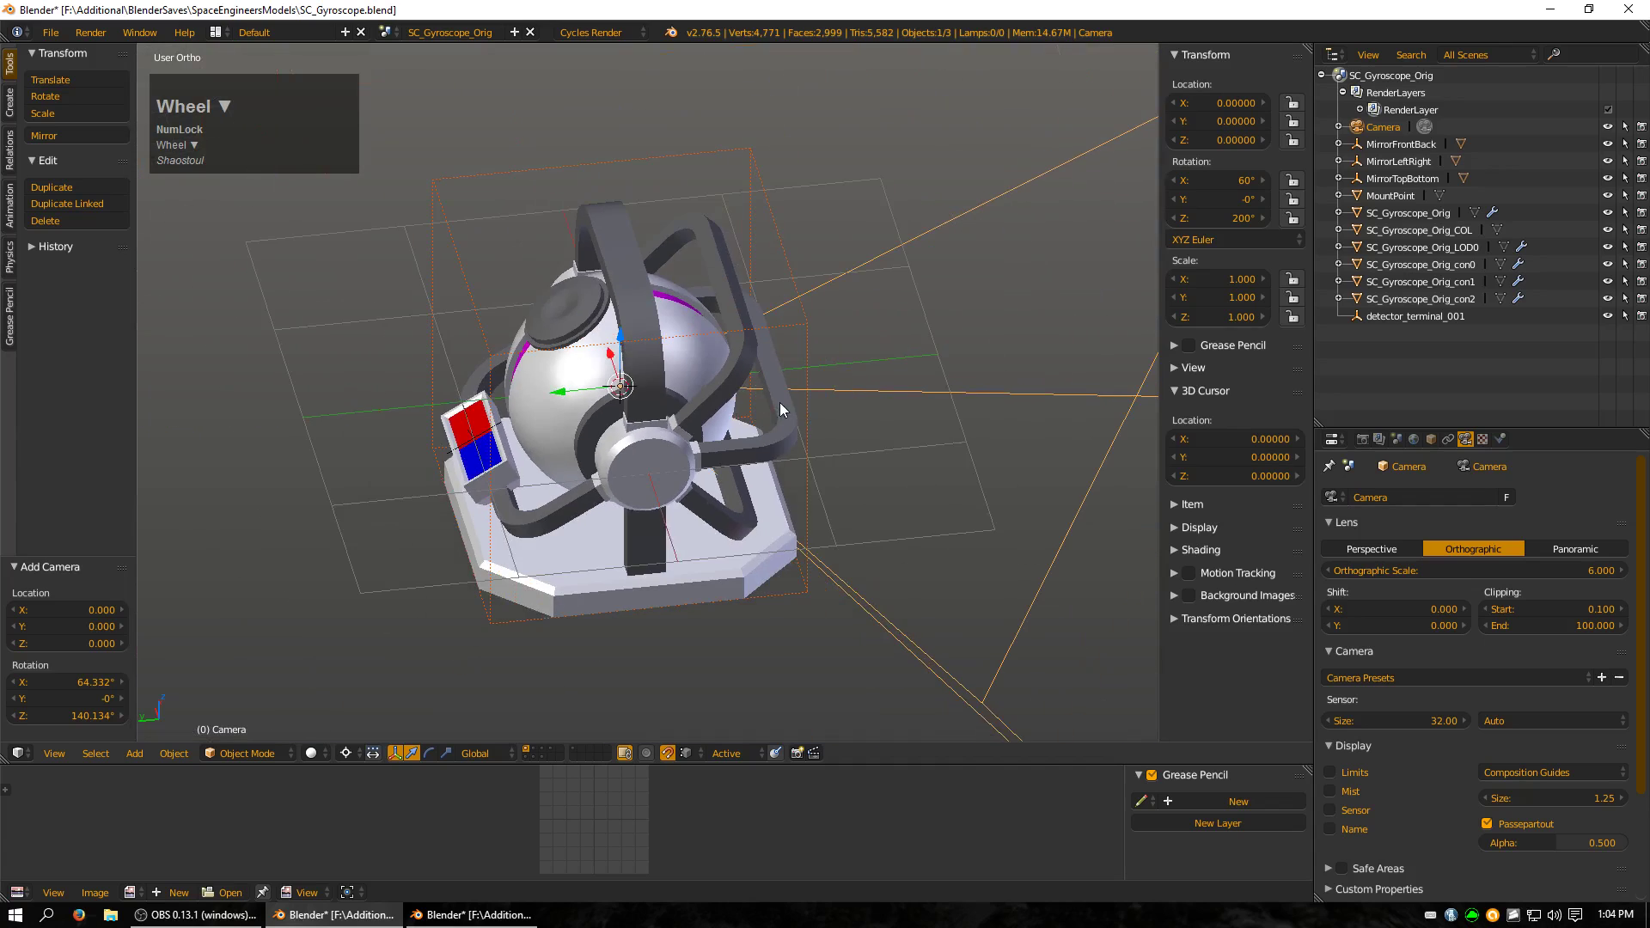
pyautogui.scroll(-3, 778, 412)
pyautogui.keyDown('shift'); pyautogui.moveTo(440, 376); pyautogui.dragTo(662, 320, button='middle'); pyautogui.keyUp('shift')
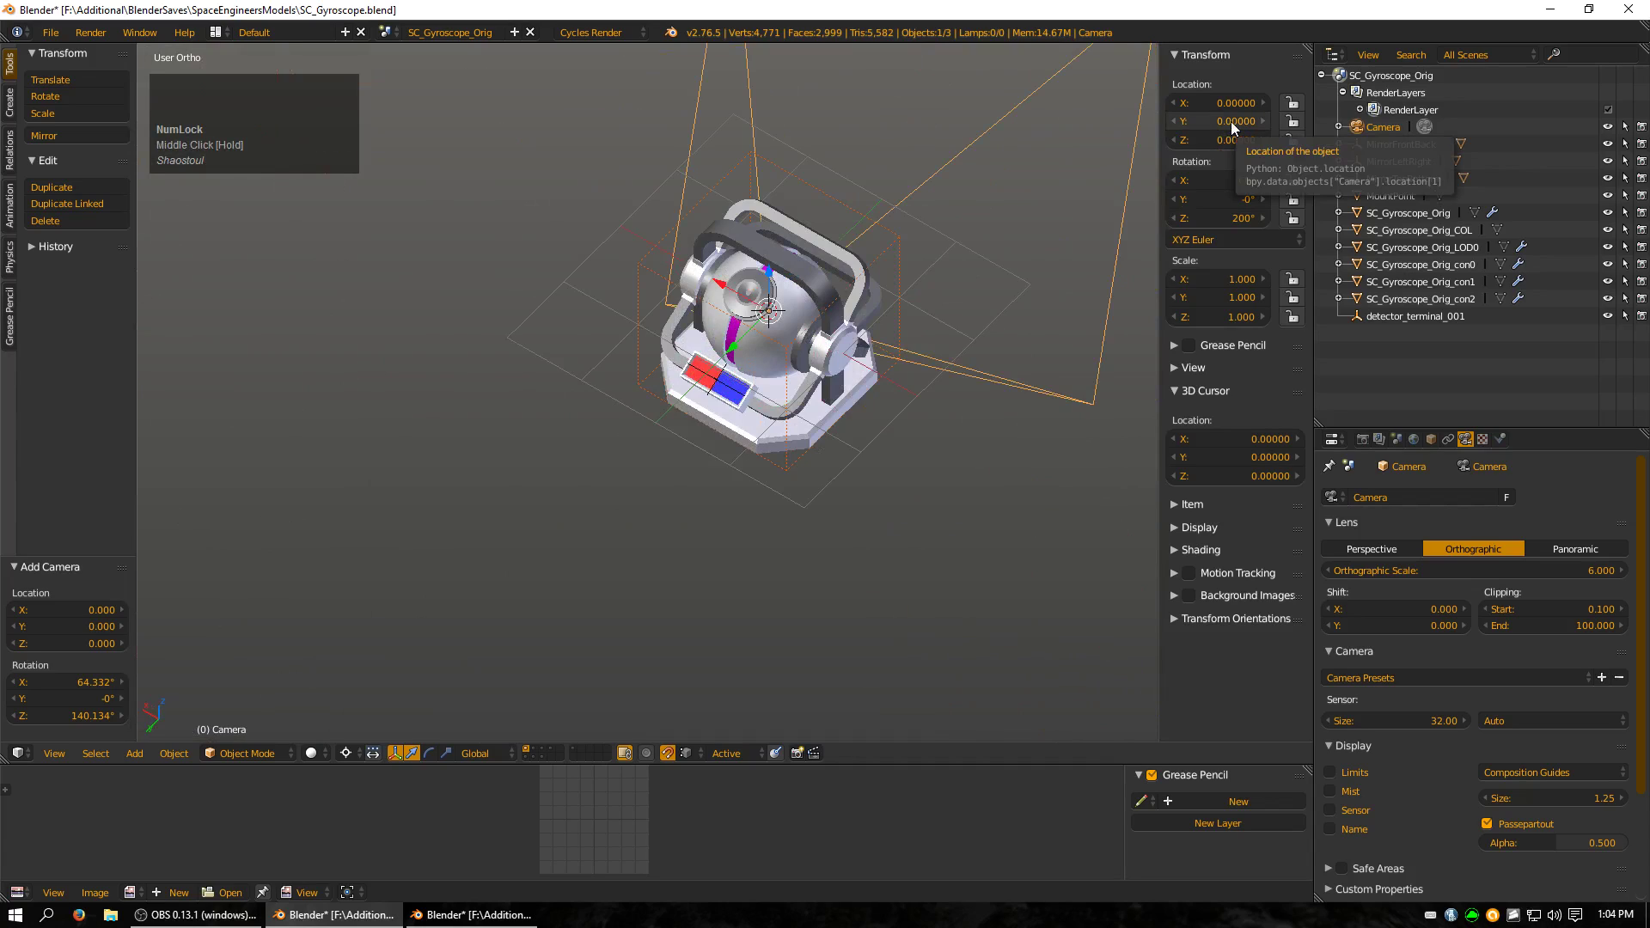
pyautogui.click(1230, 121)
pyautogui.write('3')
pyautogui.press('Return')
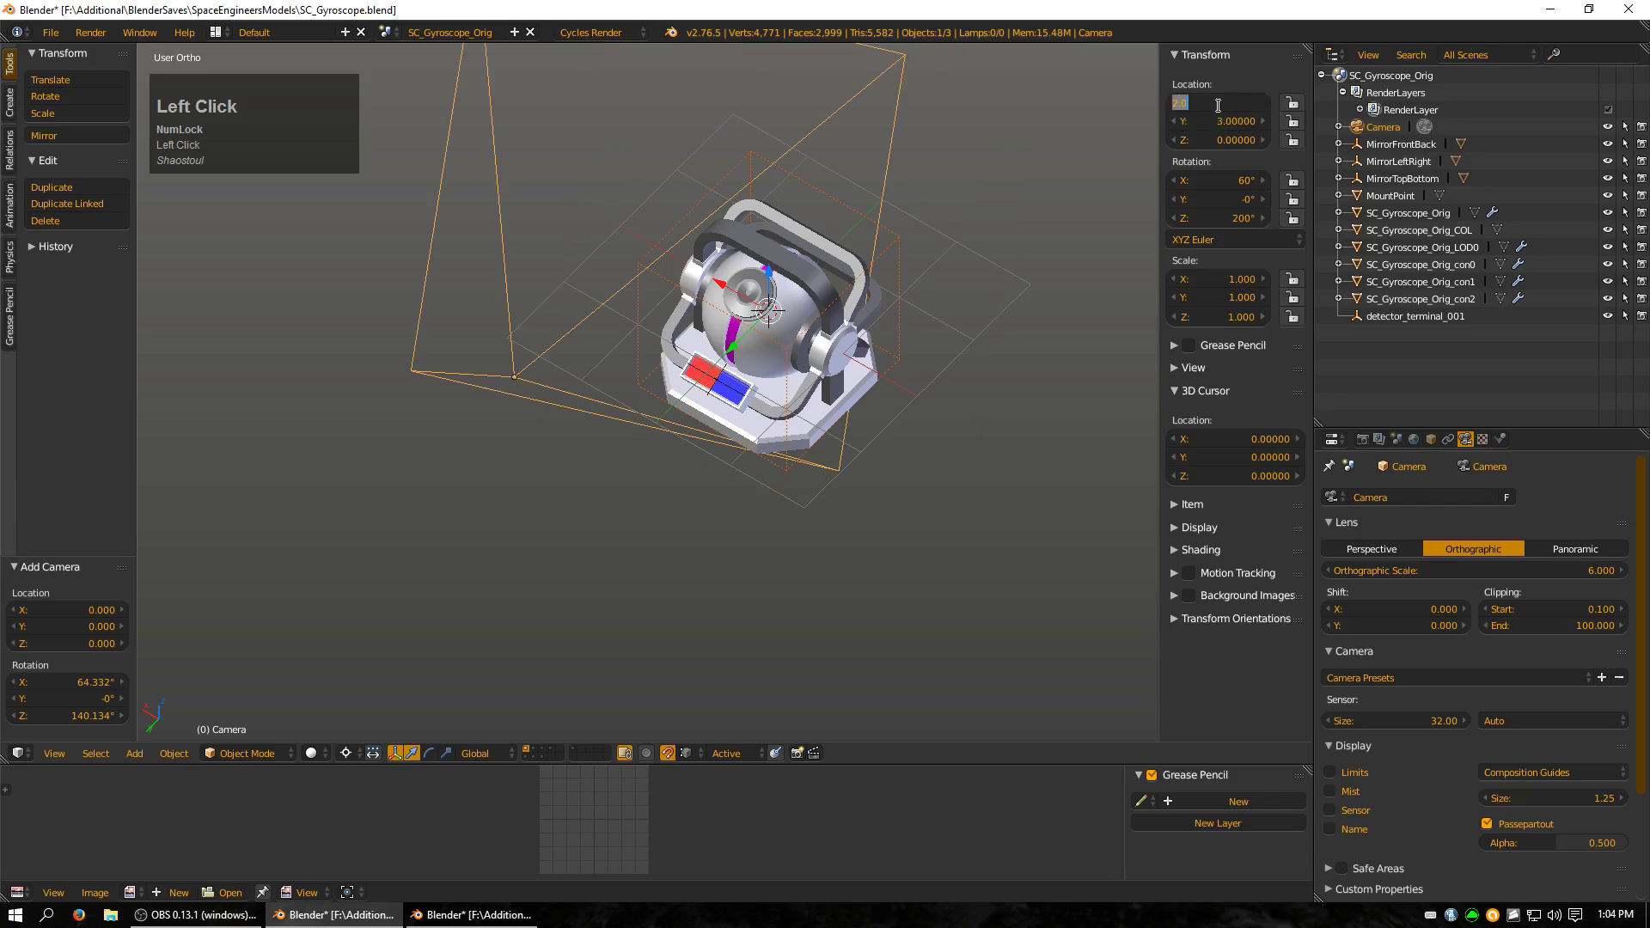
# Set the camera's X location to -2 and Z to 2, then view through it
pyautogui.write('-')
pyautogui.press('BackSpace')
pyautogui.write('-2')
pyautogui.click(1217, 141)
pyautogui.write('2')
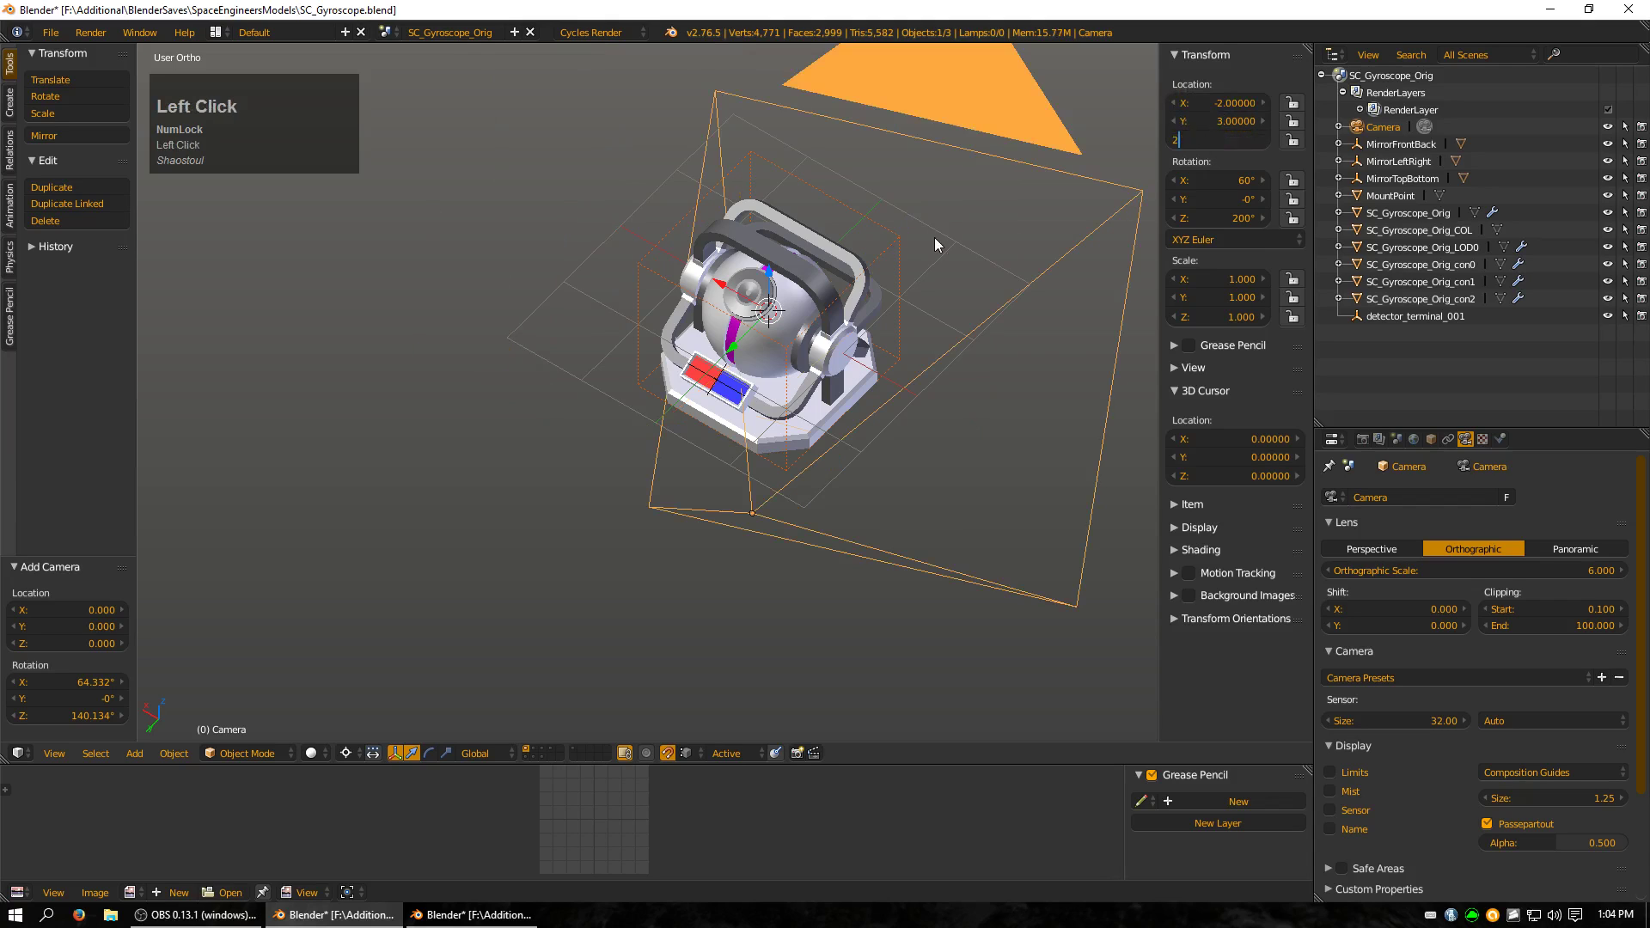
pyautogui.press('Return')
pyautogui.press('KP_0')
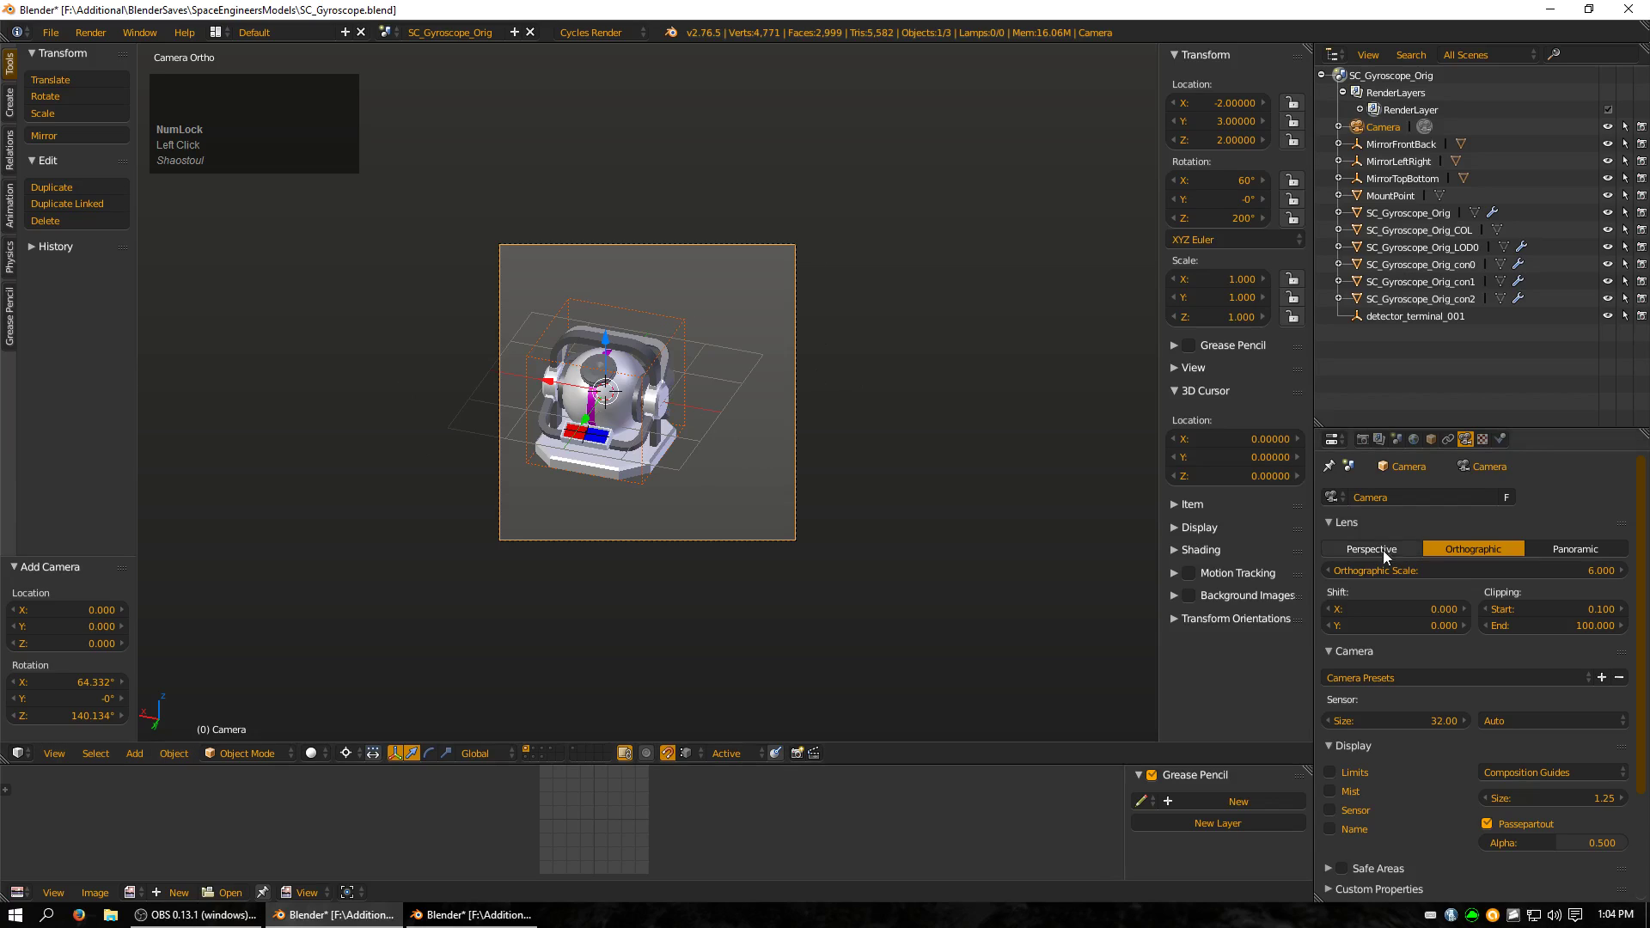
# Set the camera's orthographic scale to 4, after trying 3.5 and 3.75
pyautogui.moveTo(1486, 571); pyautogui.dragTo(894, 572)
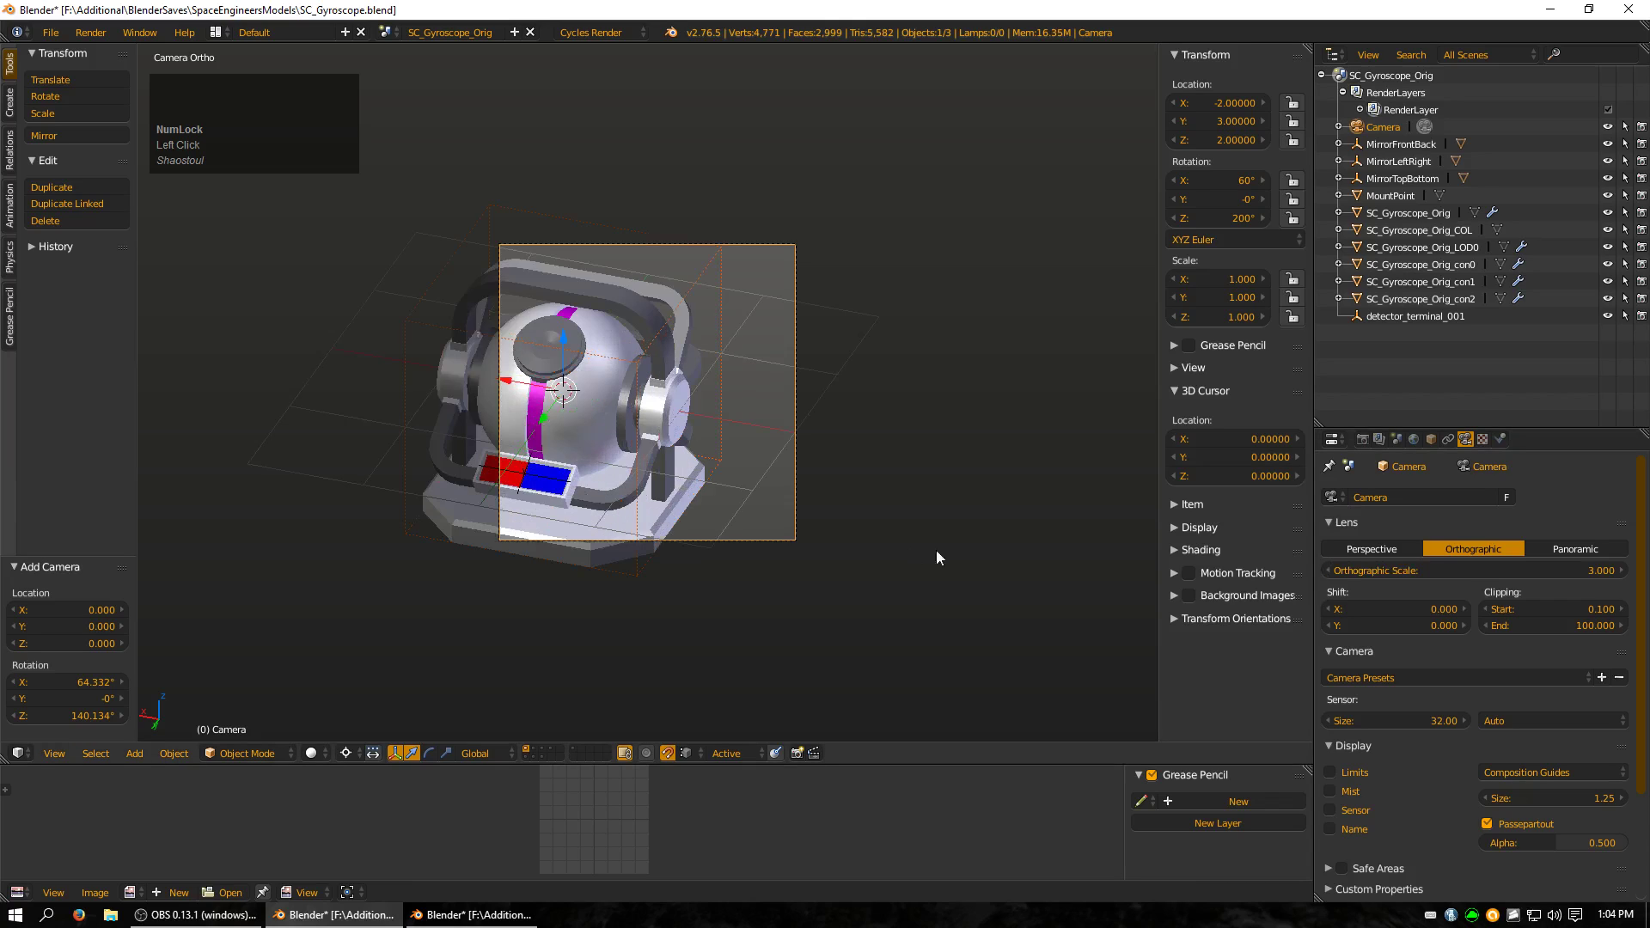
pyautogui.click(1511, 569)
pyautogui.write('3.5')
pyautogui.press('Return')
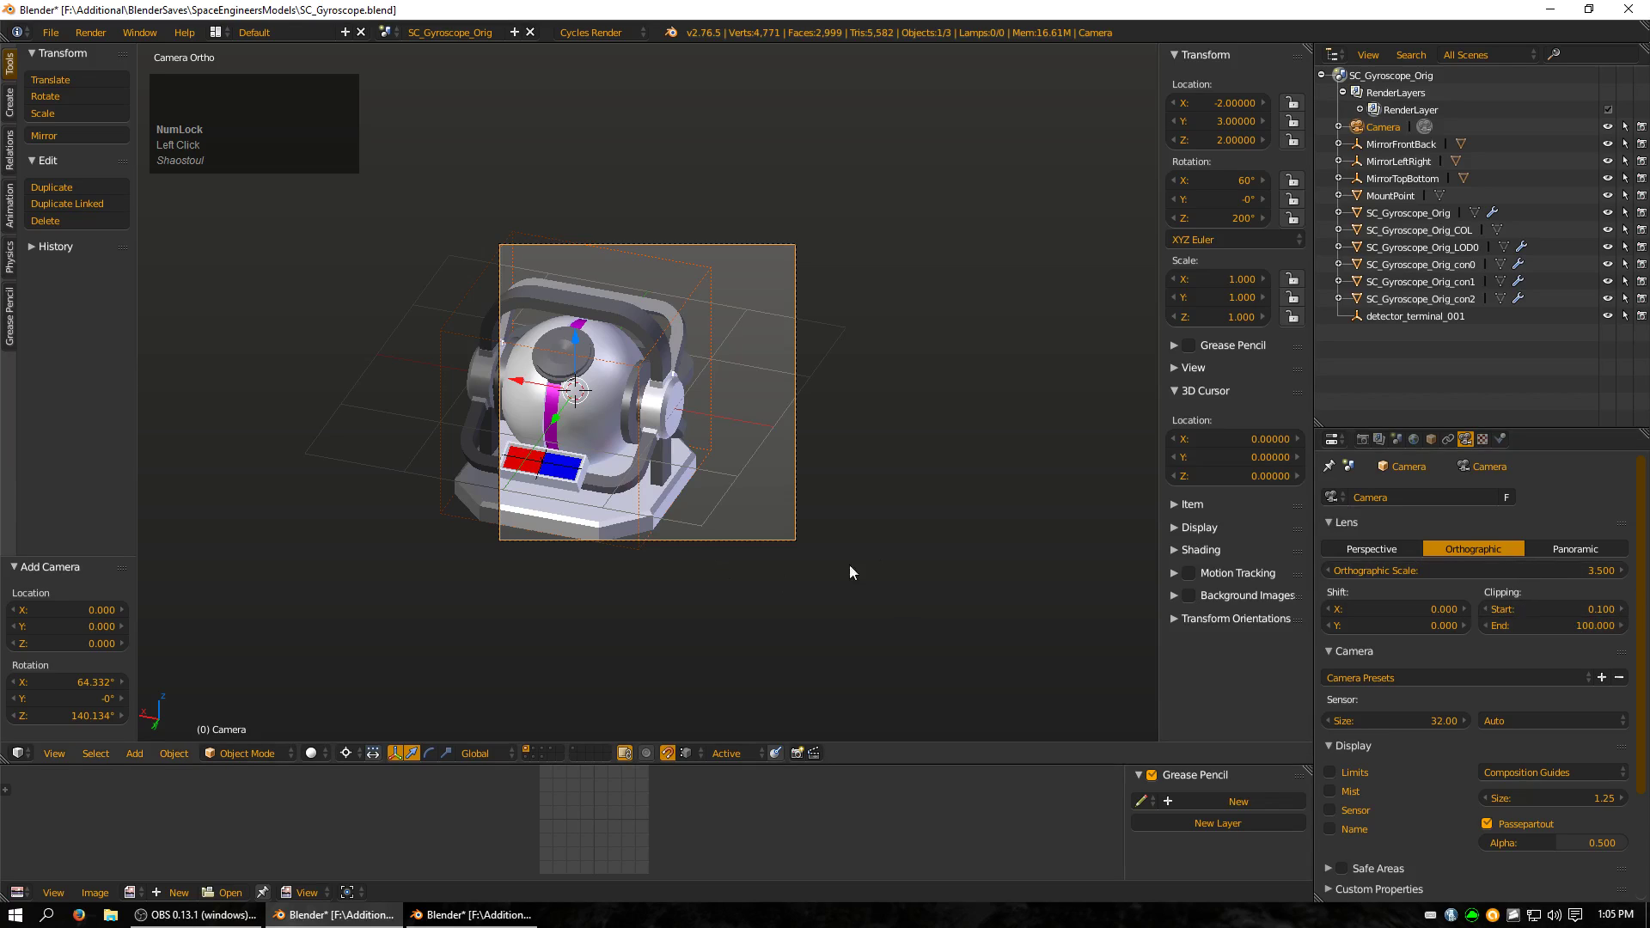
pyautogui.click(1565, 569)
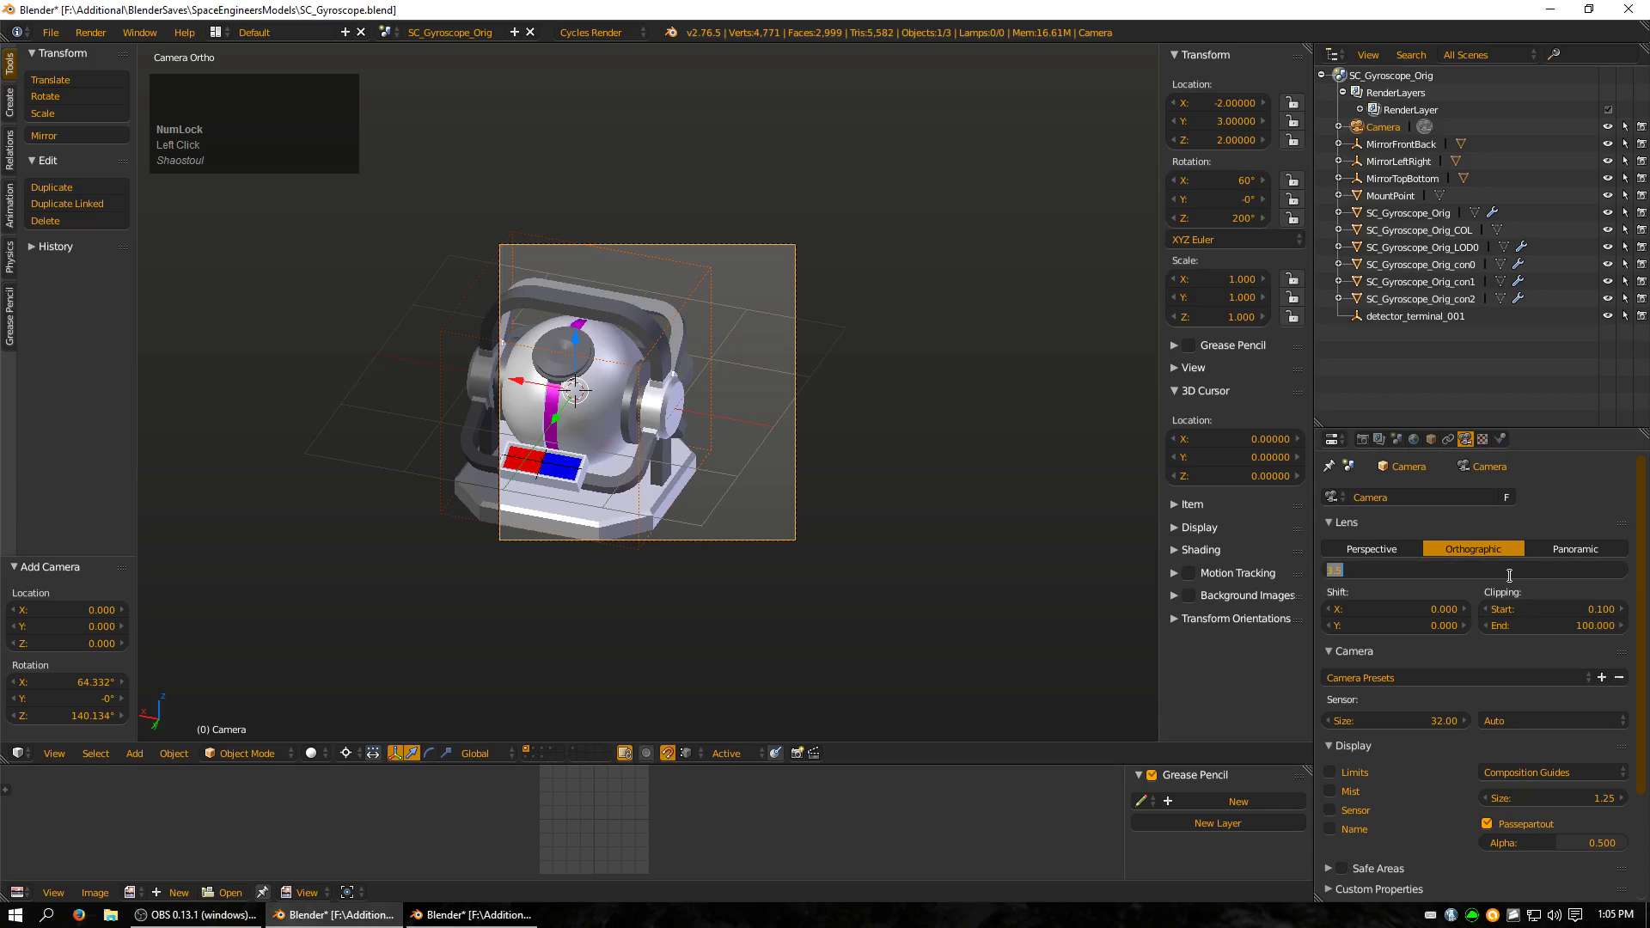
pyautogui.write('3.75')
pyautogui.press('Return')
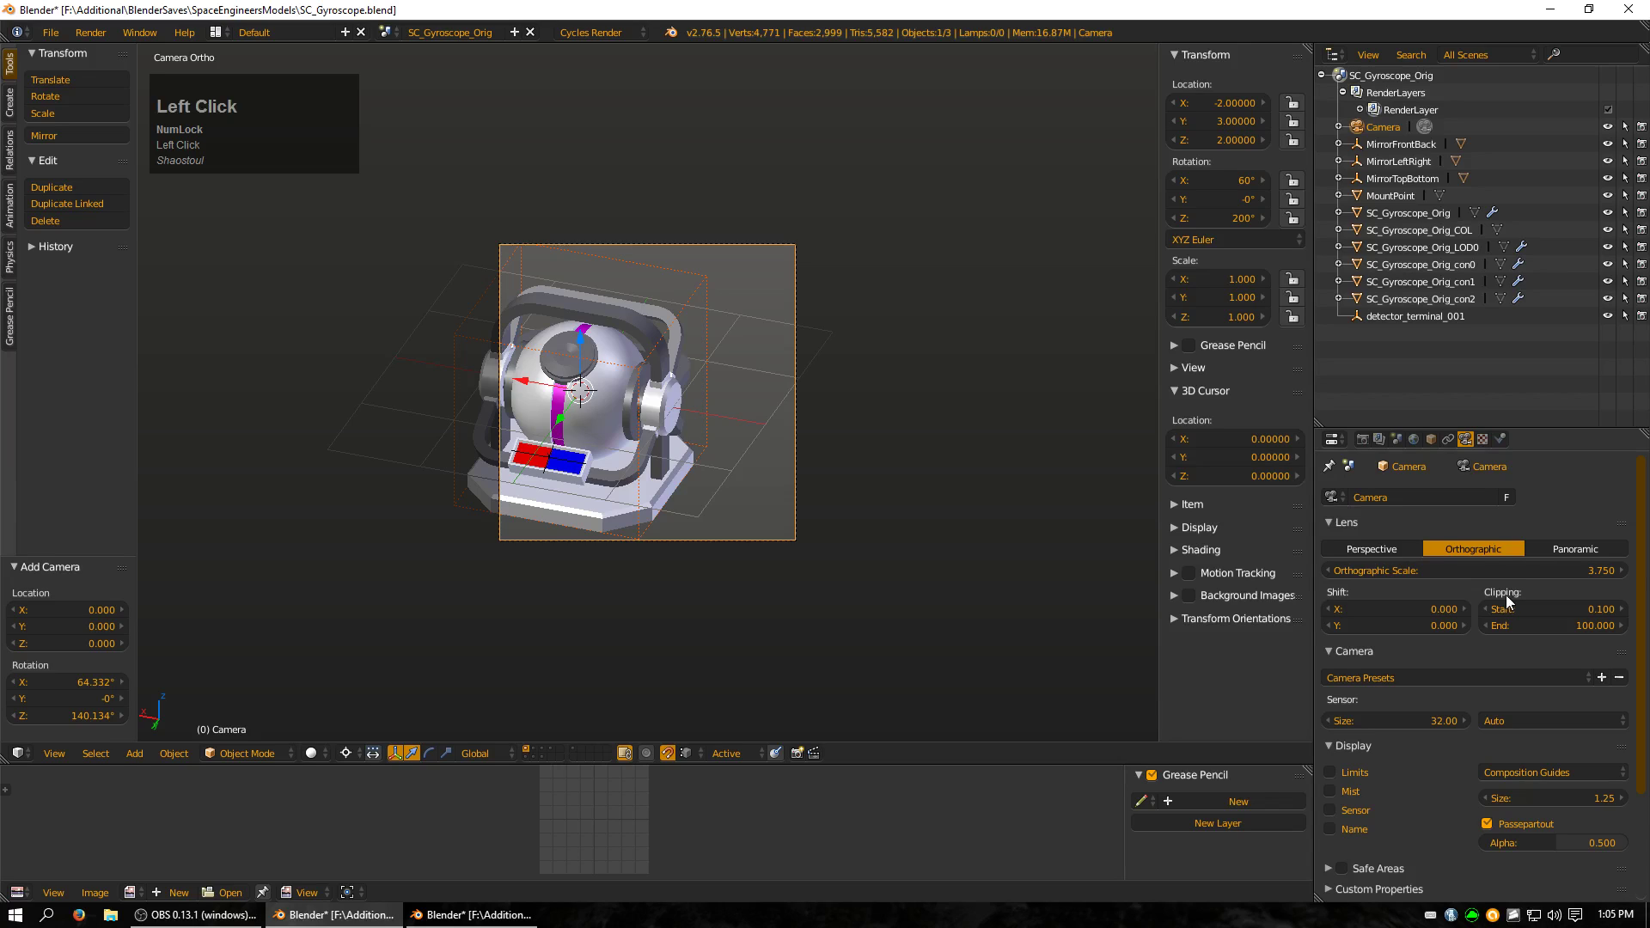
pyautogui.moveTo(1507, 570); pyautogui.dragTo(1510, 568)
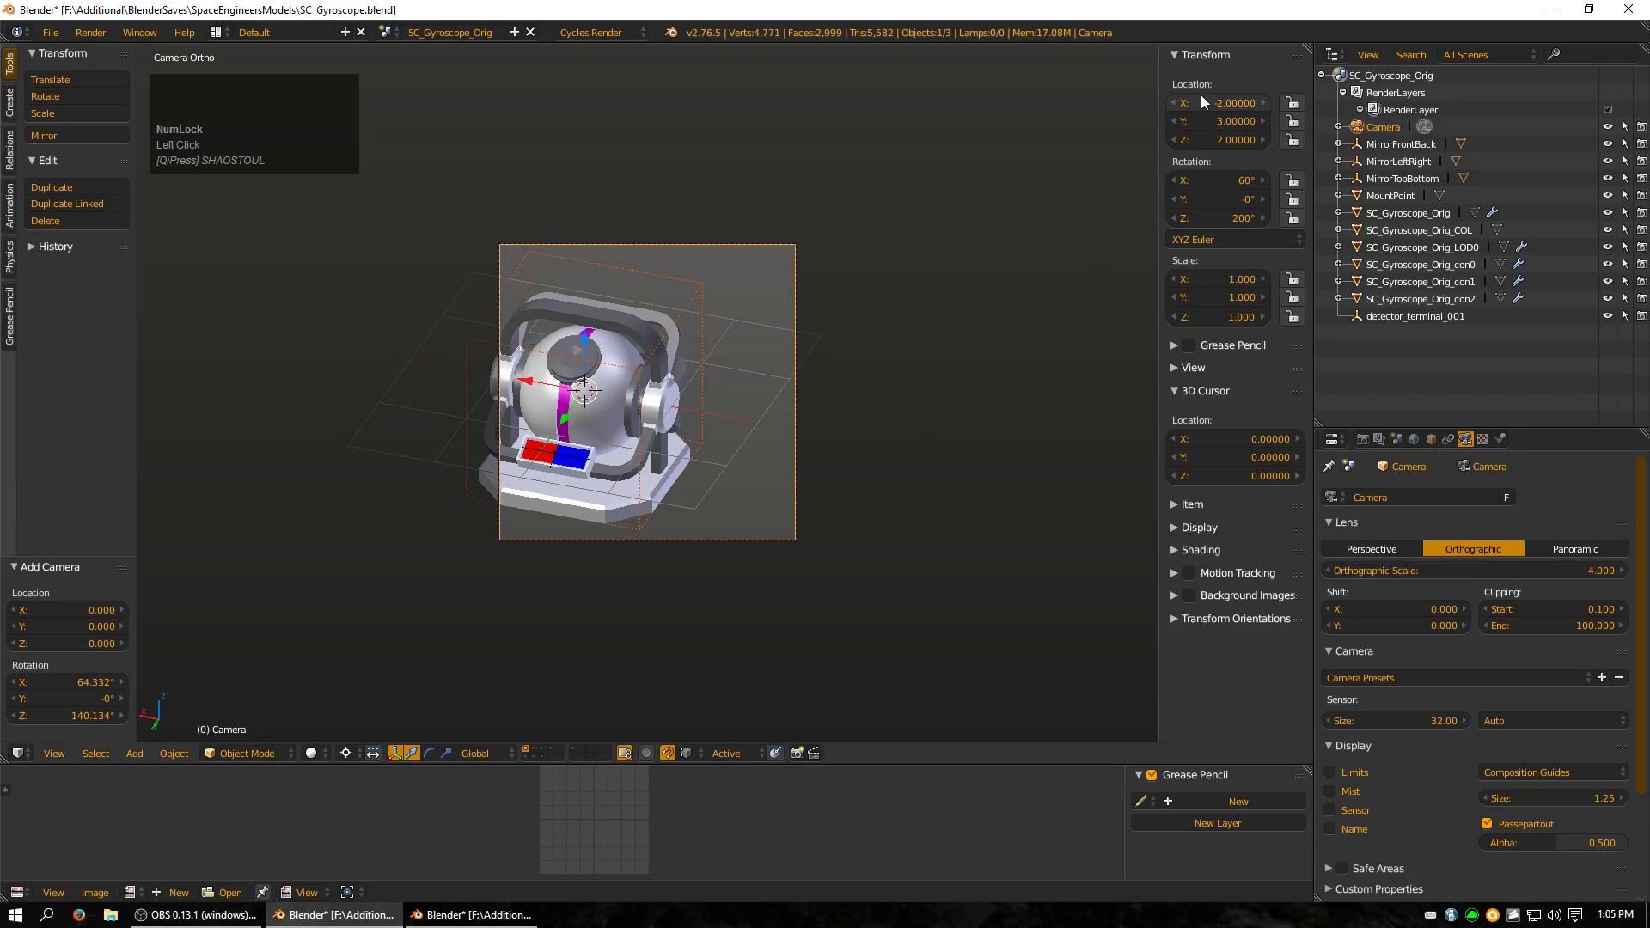
# Move the camera to X -1.15 and Z 1.85
pyautogui.moveTo(1177, 107); pyautogui.dragTo(1302, 102)
pyautogui.click(1222, 102)
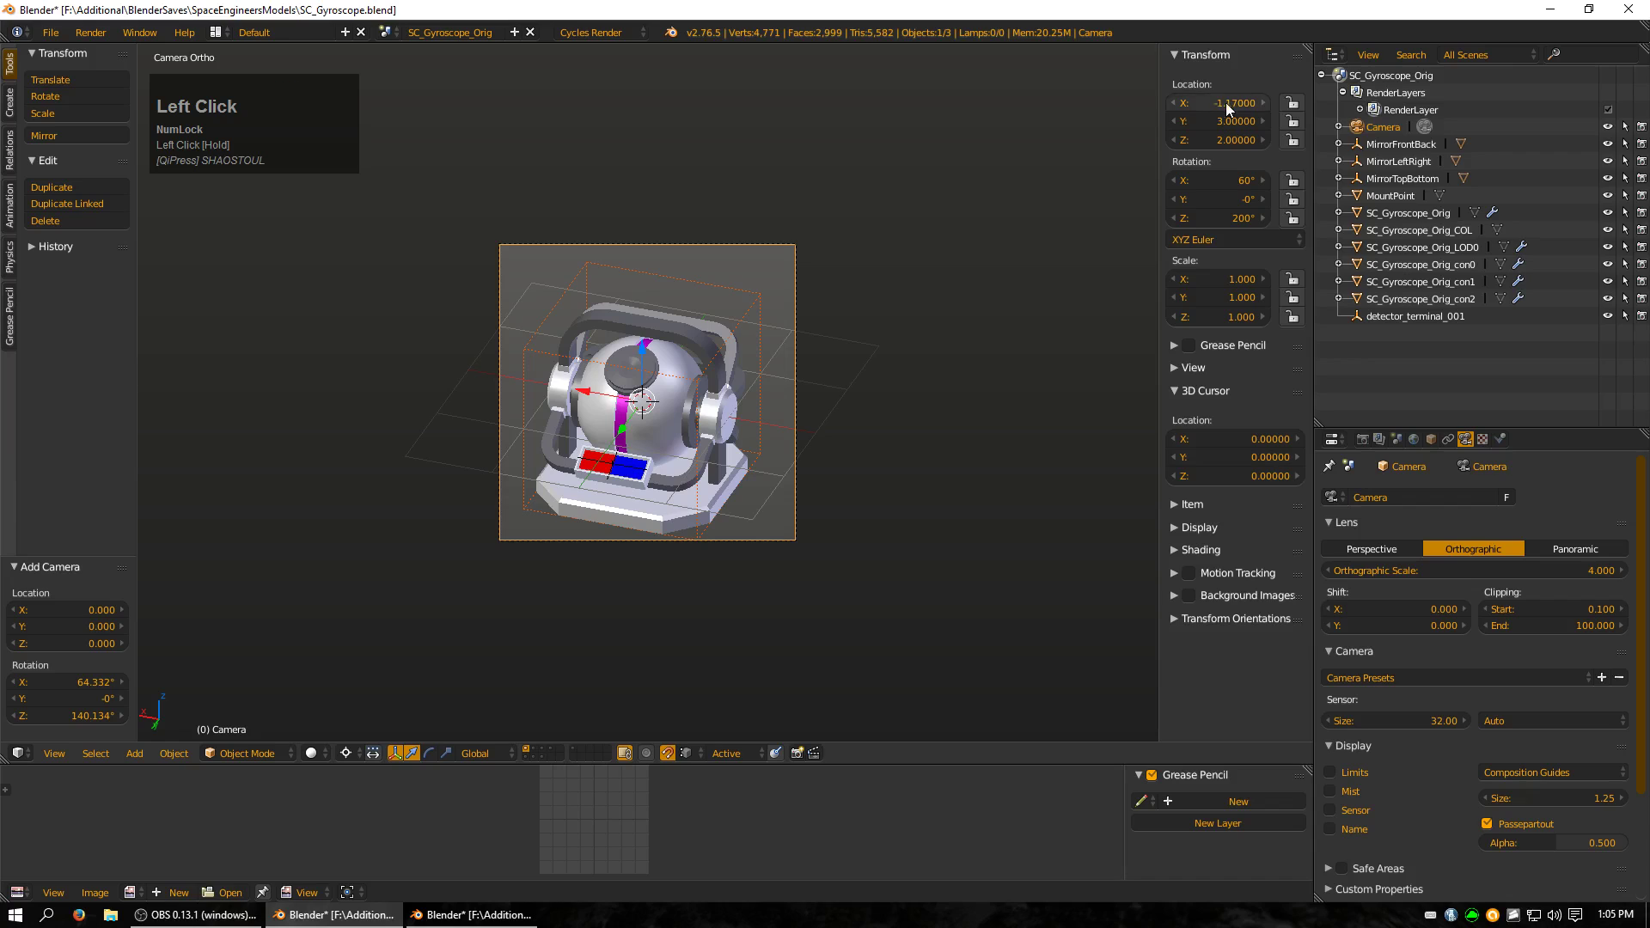
pyautogui.click(1222, 101)
pyautogui.press('BackSpace')
pyautogui.write('5')
pyautogui.press('Return')
pyautogui.moveTo(1180, 144); pyautogui.dragTo(1172, 142)
pyautogui.click(1263, 141)
pyautogui.click(1263, 141)
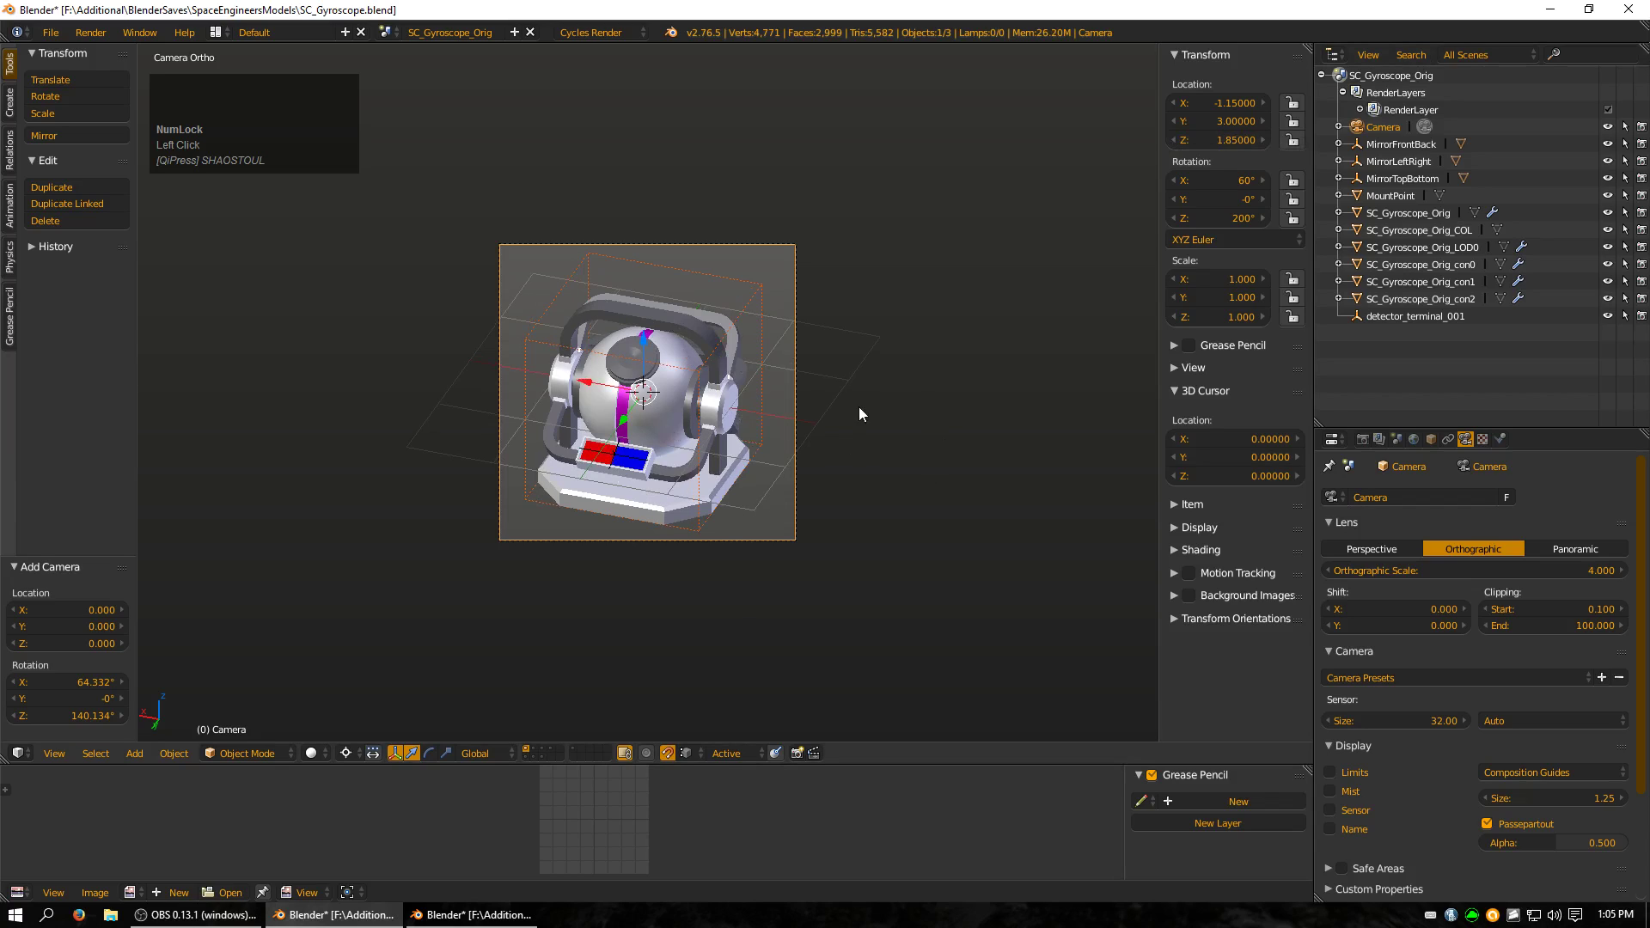
# Show the Render Dimensions panel and keep 128 × 128 px at 100% resolution
pyautogui.click(1362, 439)
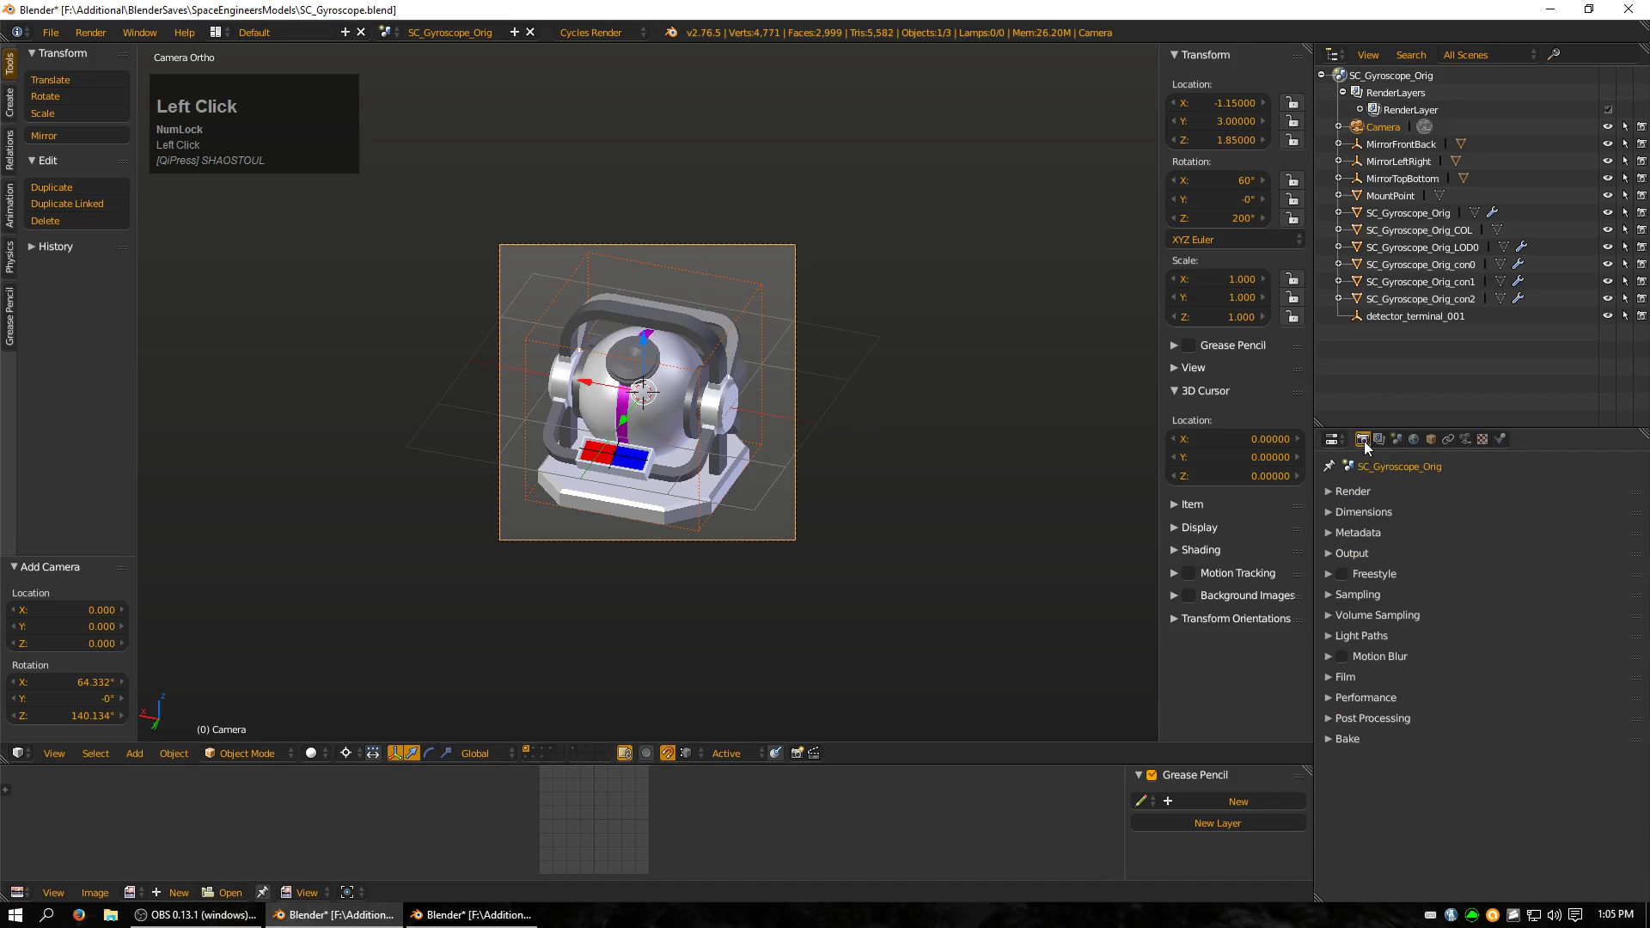
pyautogui.click(1361, 512)
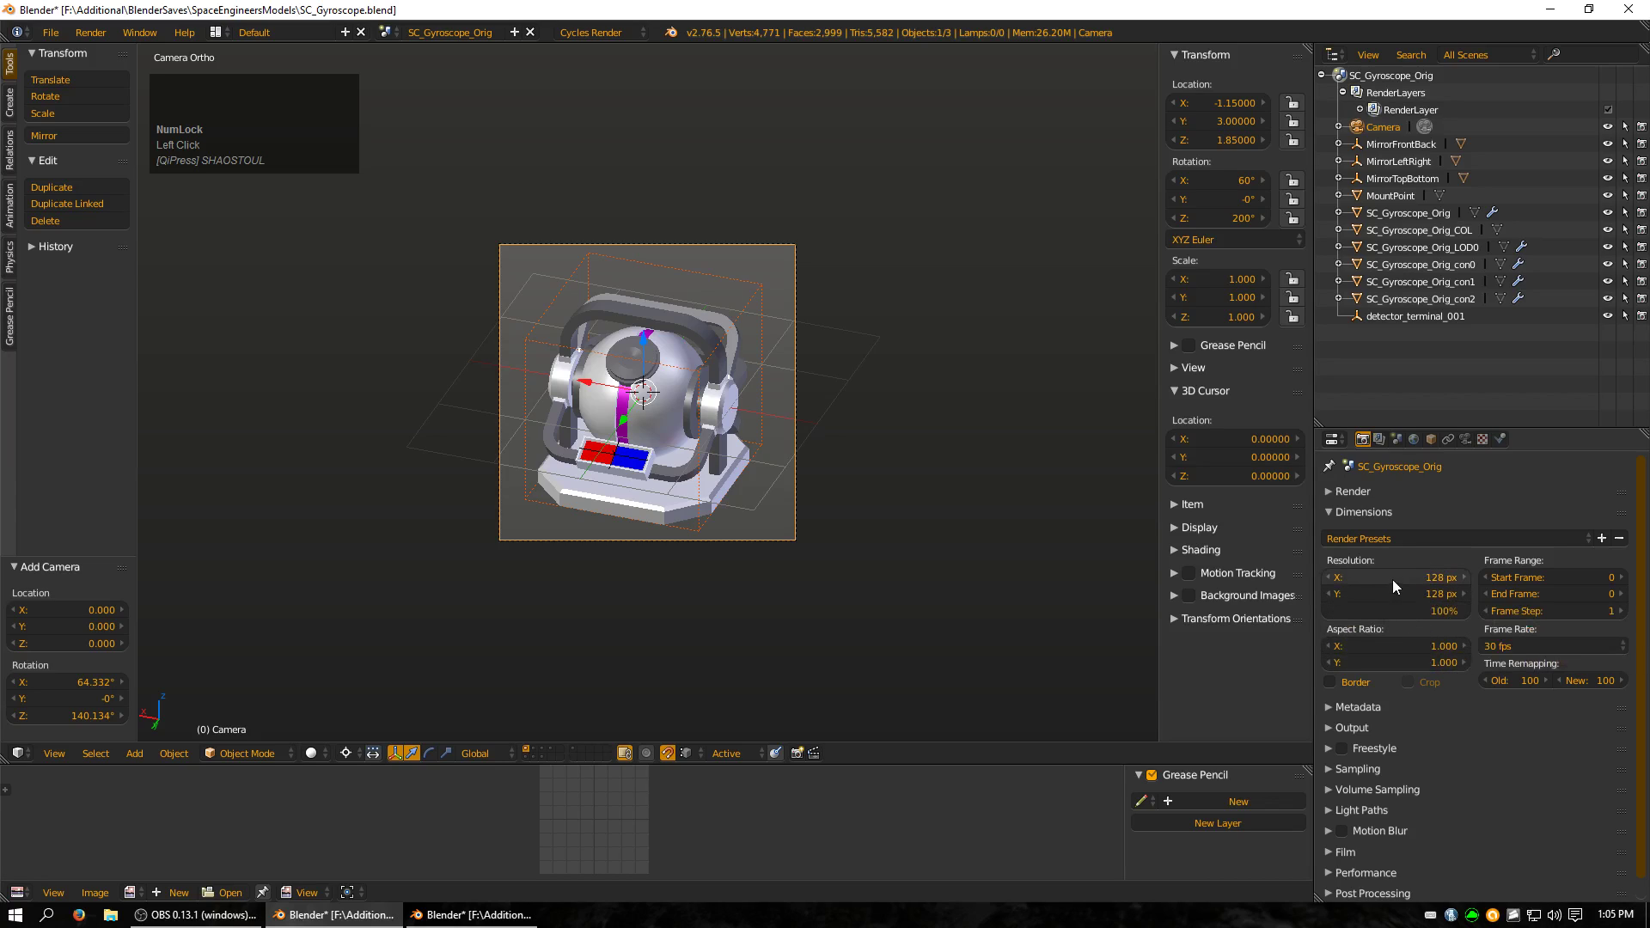
pyautogui.click(1405, 611)
pyautogui.click(1399, 631)
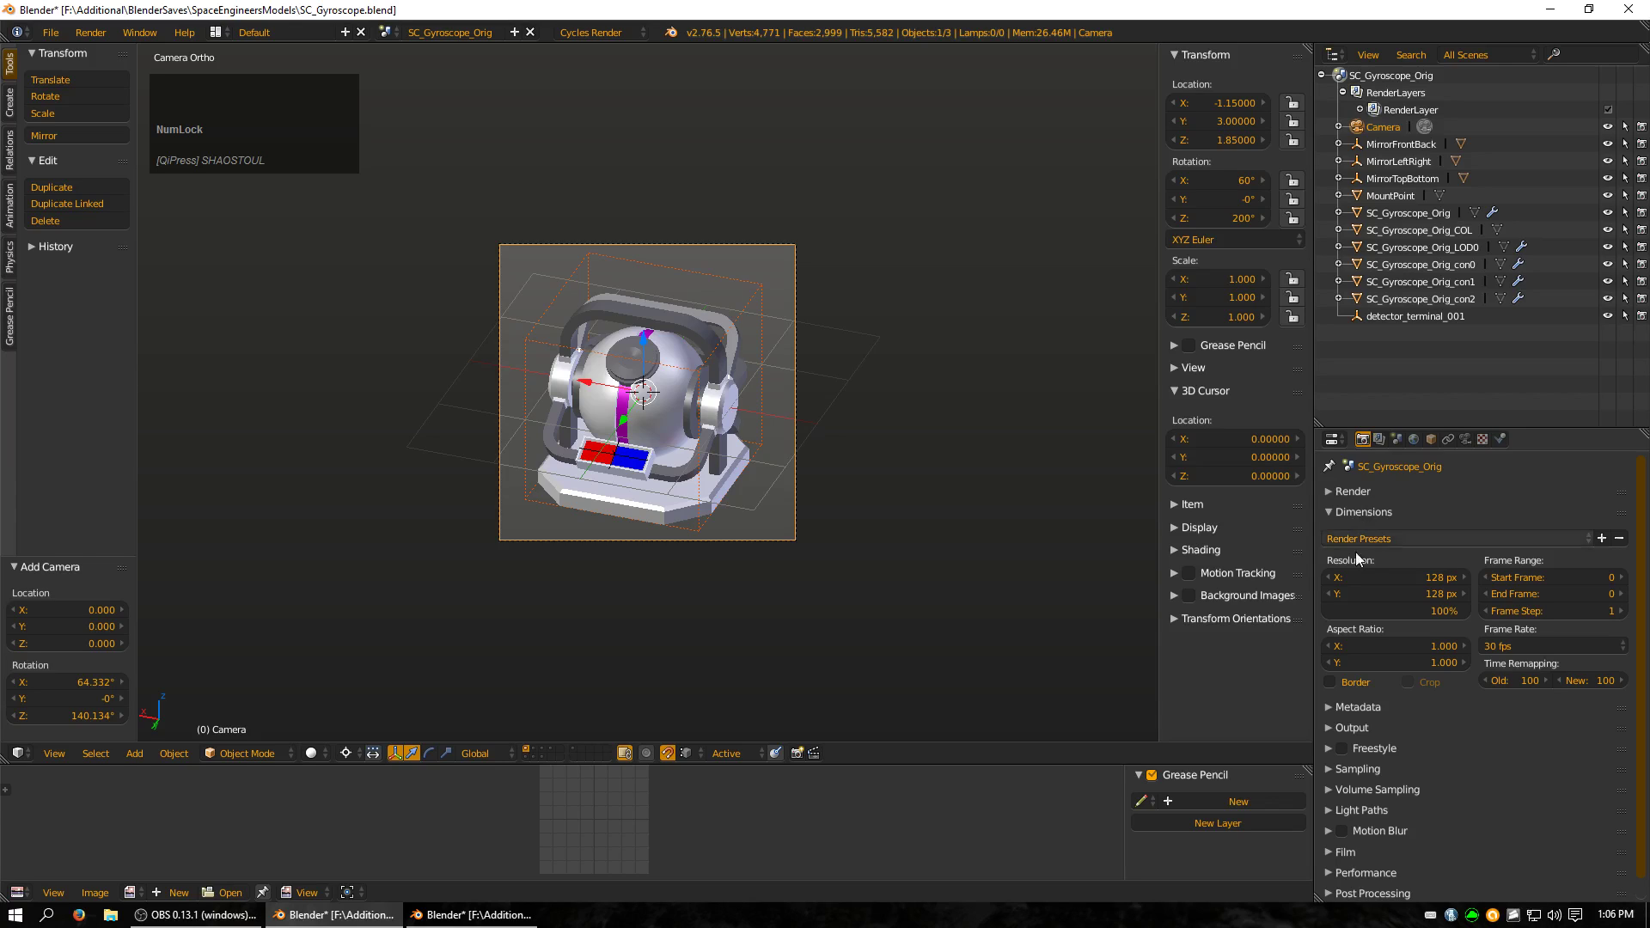
pyautogui.scroll(-1, 1401, 649)
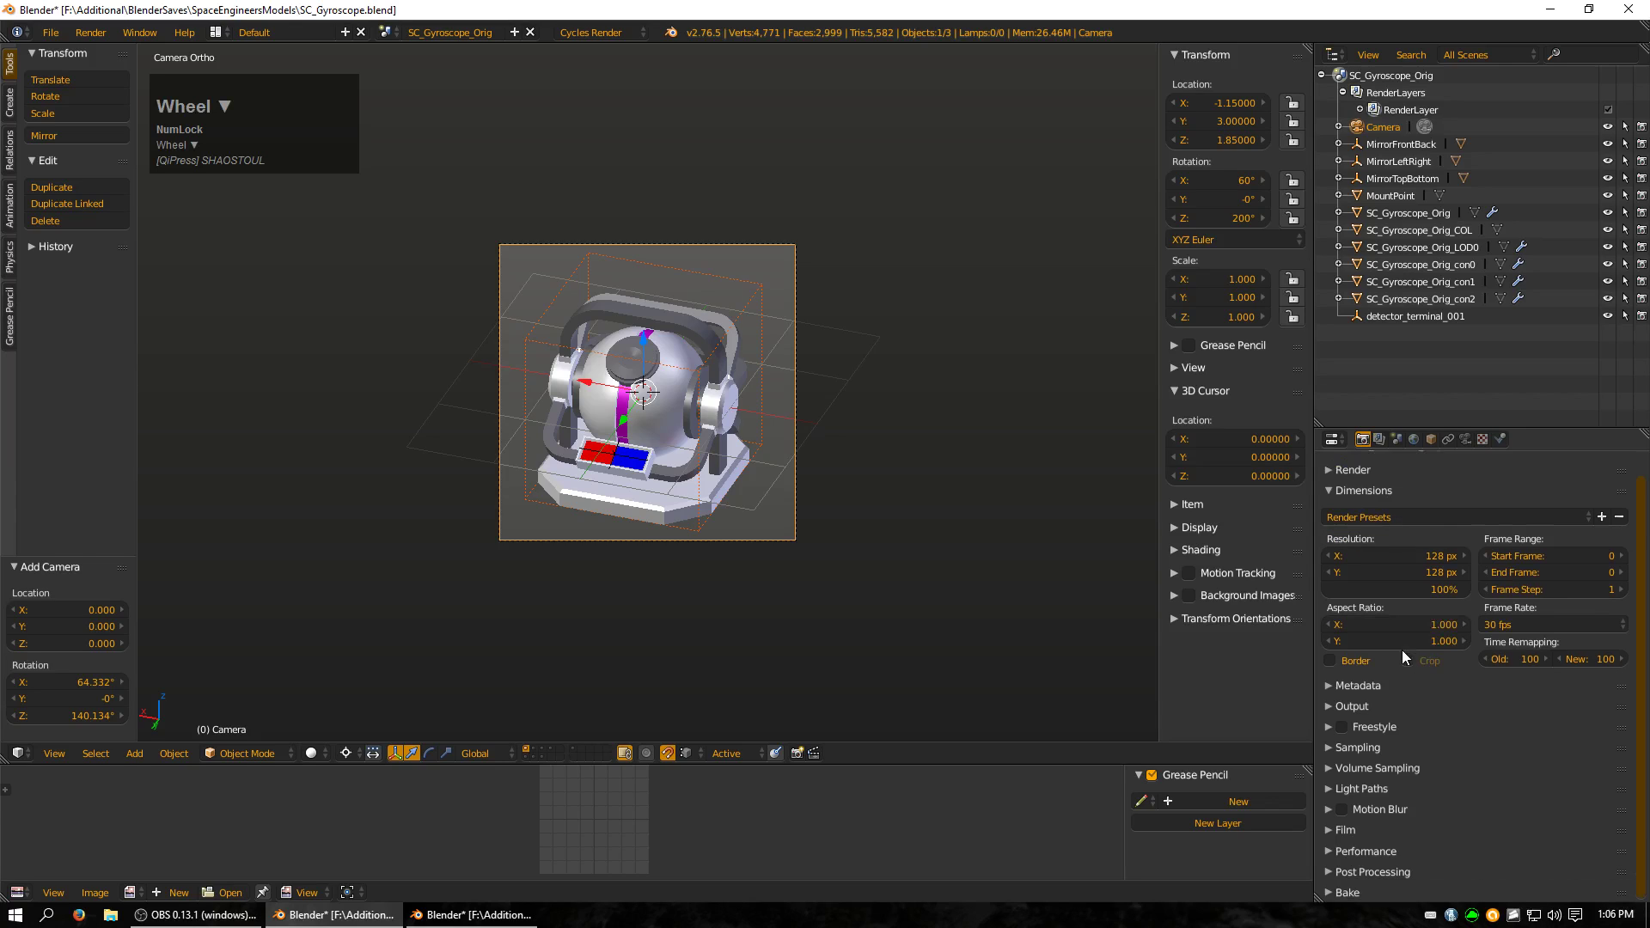
# Expand Sampling and choose the Final preset: 24 render and 12 preview samples
pyautogui.click(1333, 710)
pyautogui.scroll(-5, 1370, 703)
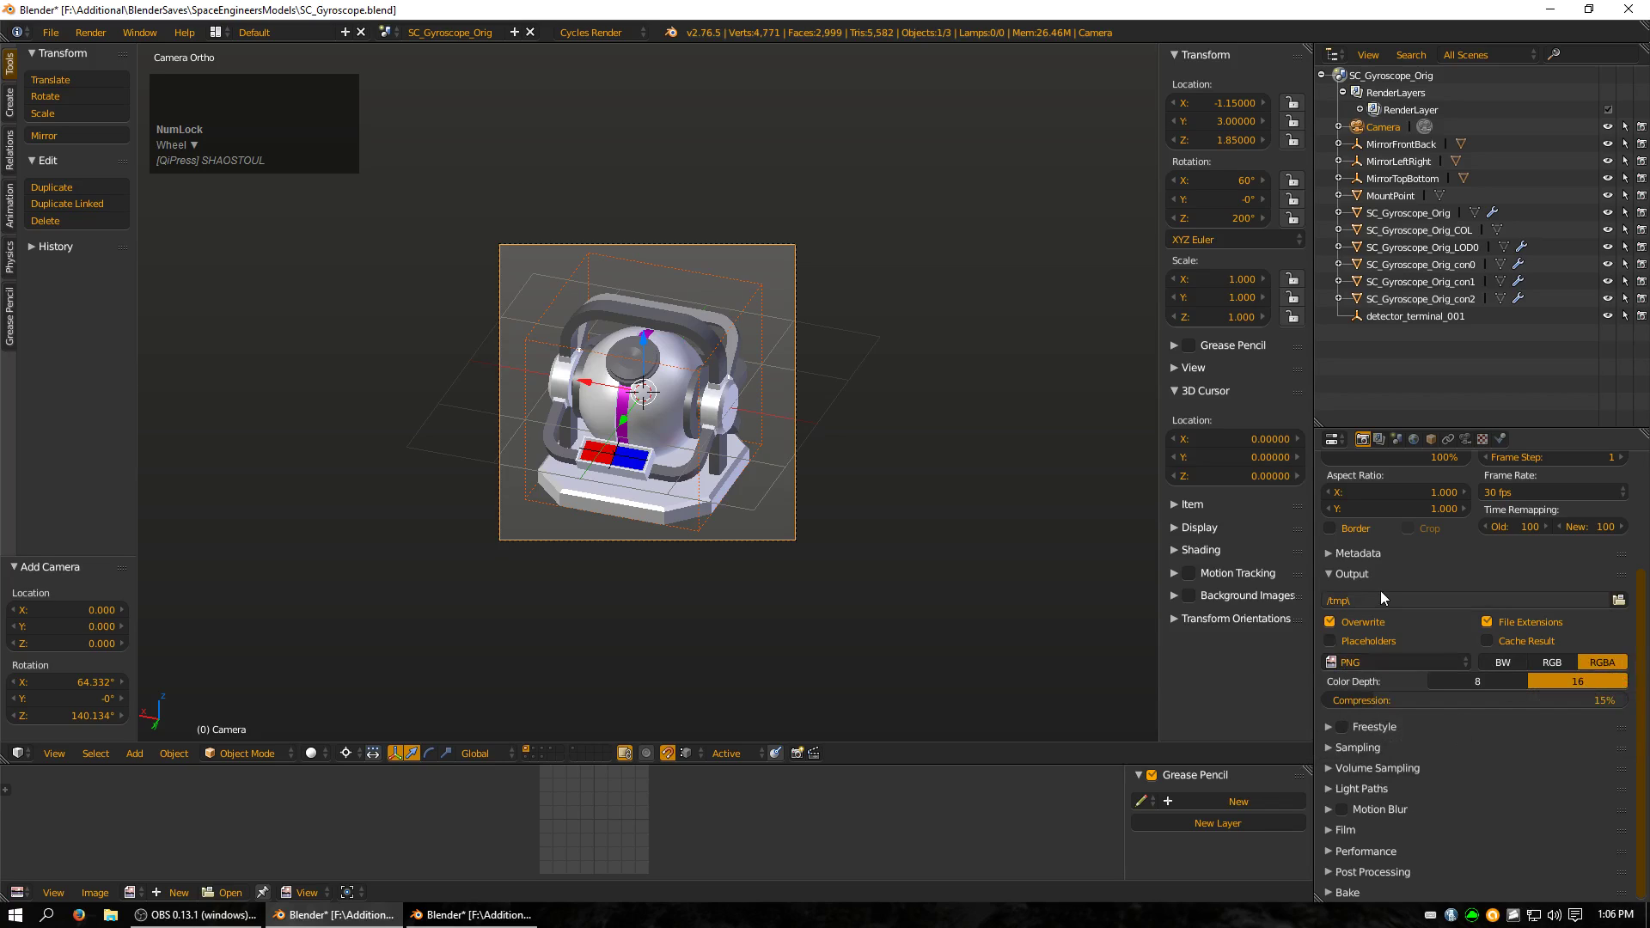
pyautogui.scroll(-1, 1419, 660)
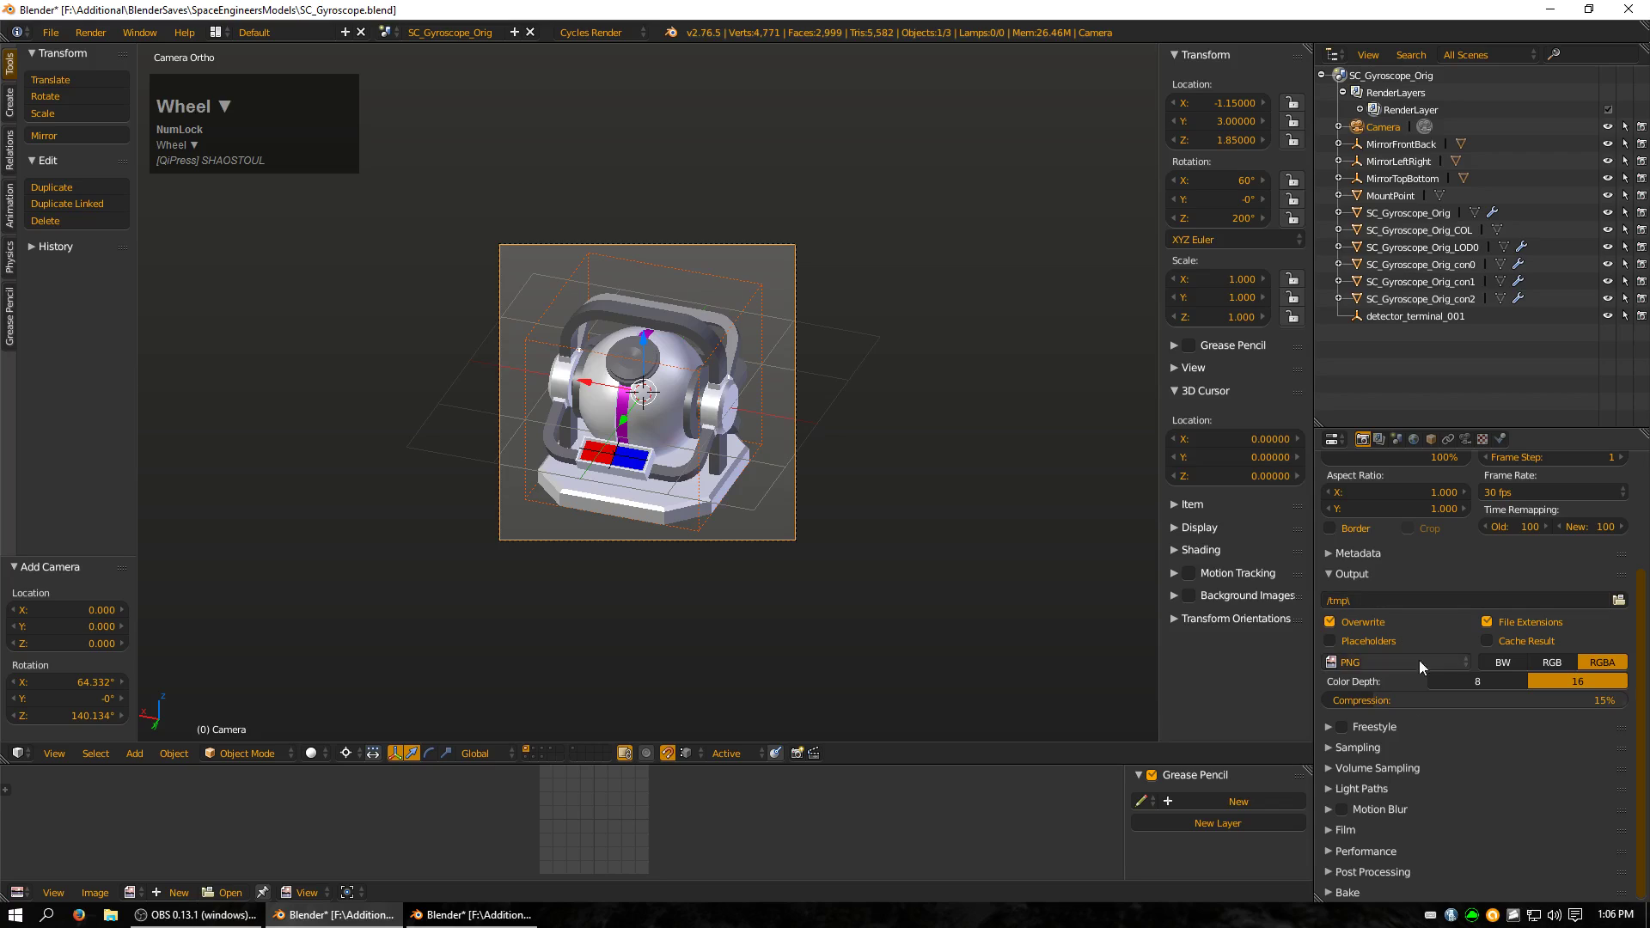
pyautogui.click(1323, 749)
pyautogui.scroll(-4, 1419, 663)
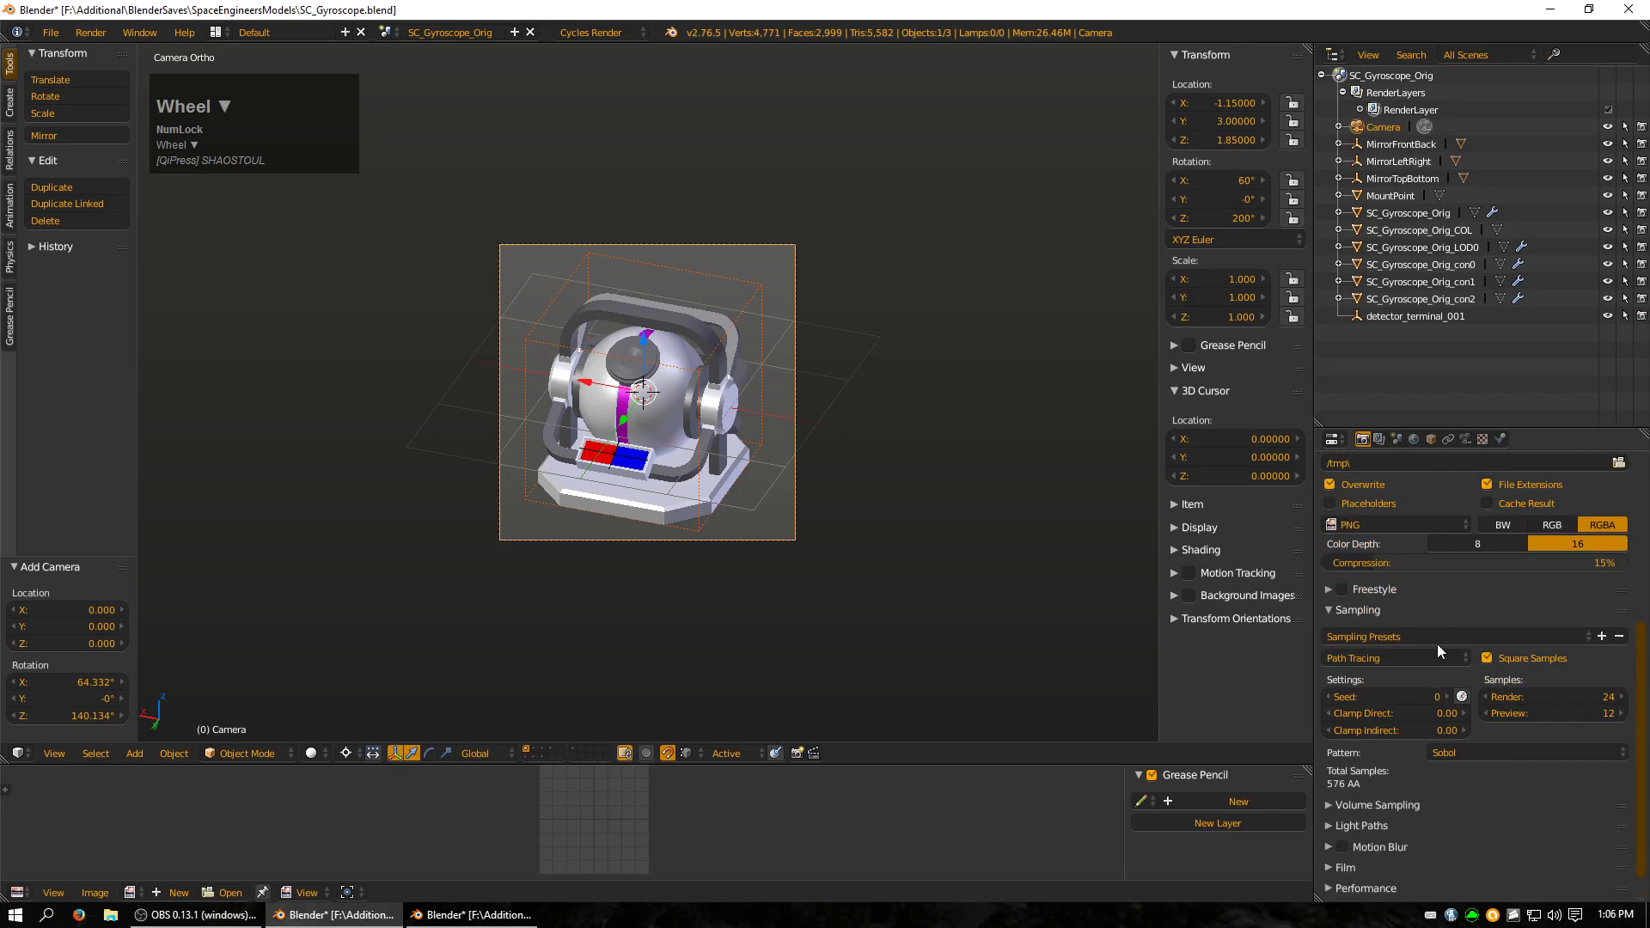
pyautogui.scroll(-1, 1431, 639)
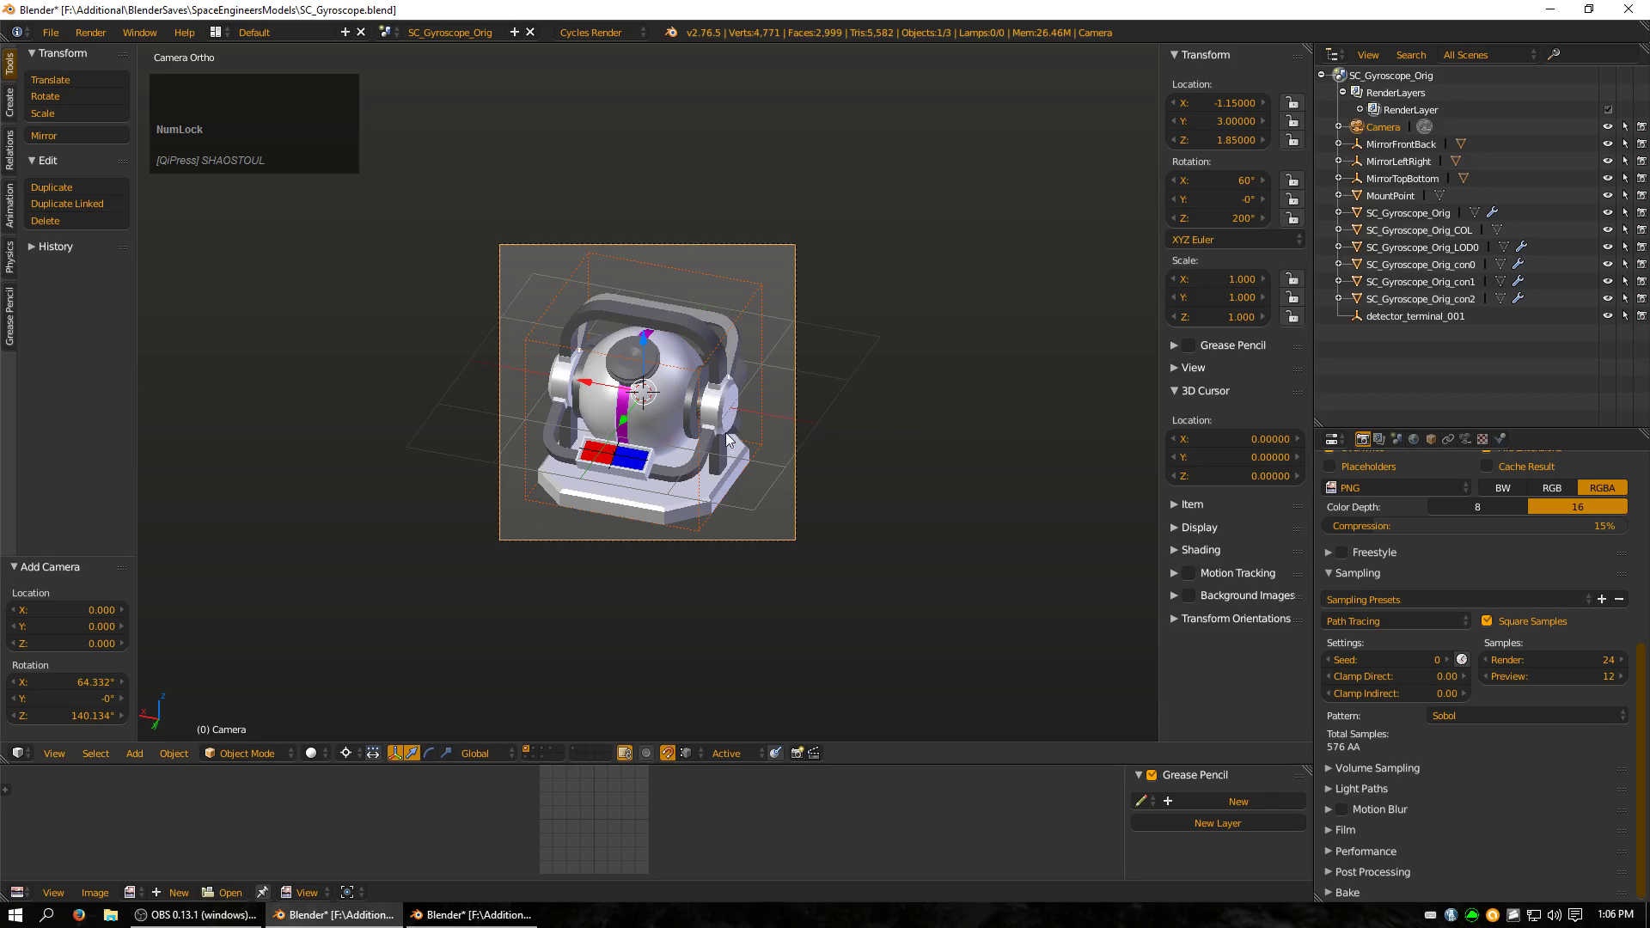
pyautogui.click(1379, 603)
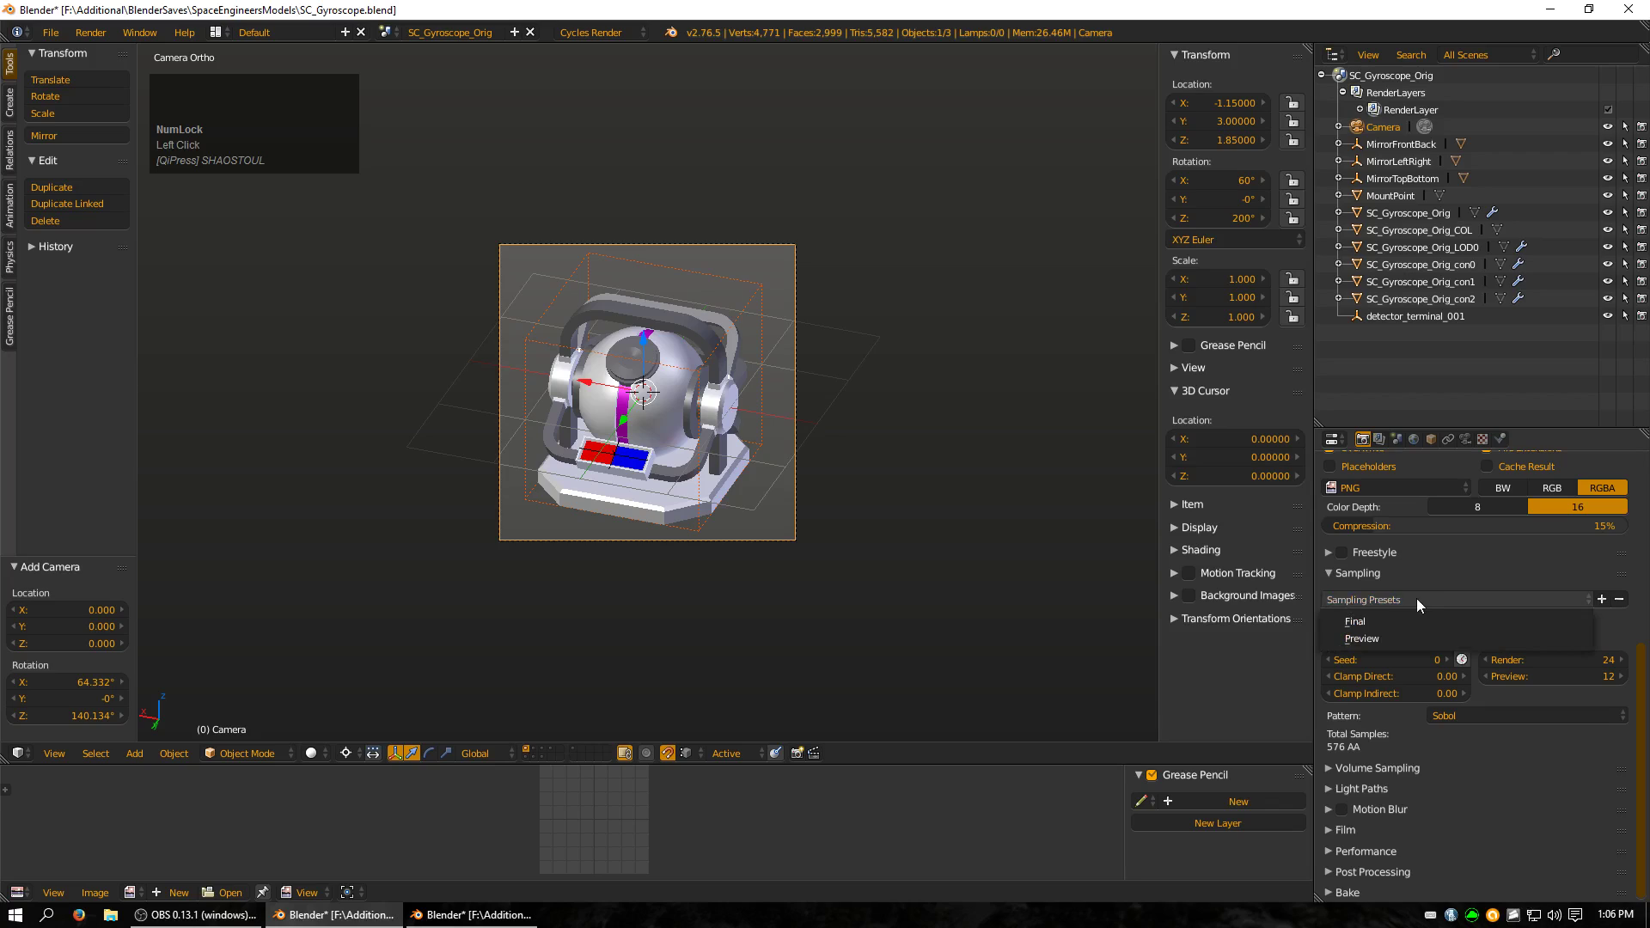
pyautogui.click(1368, 619)
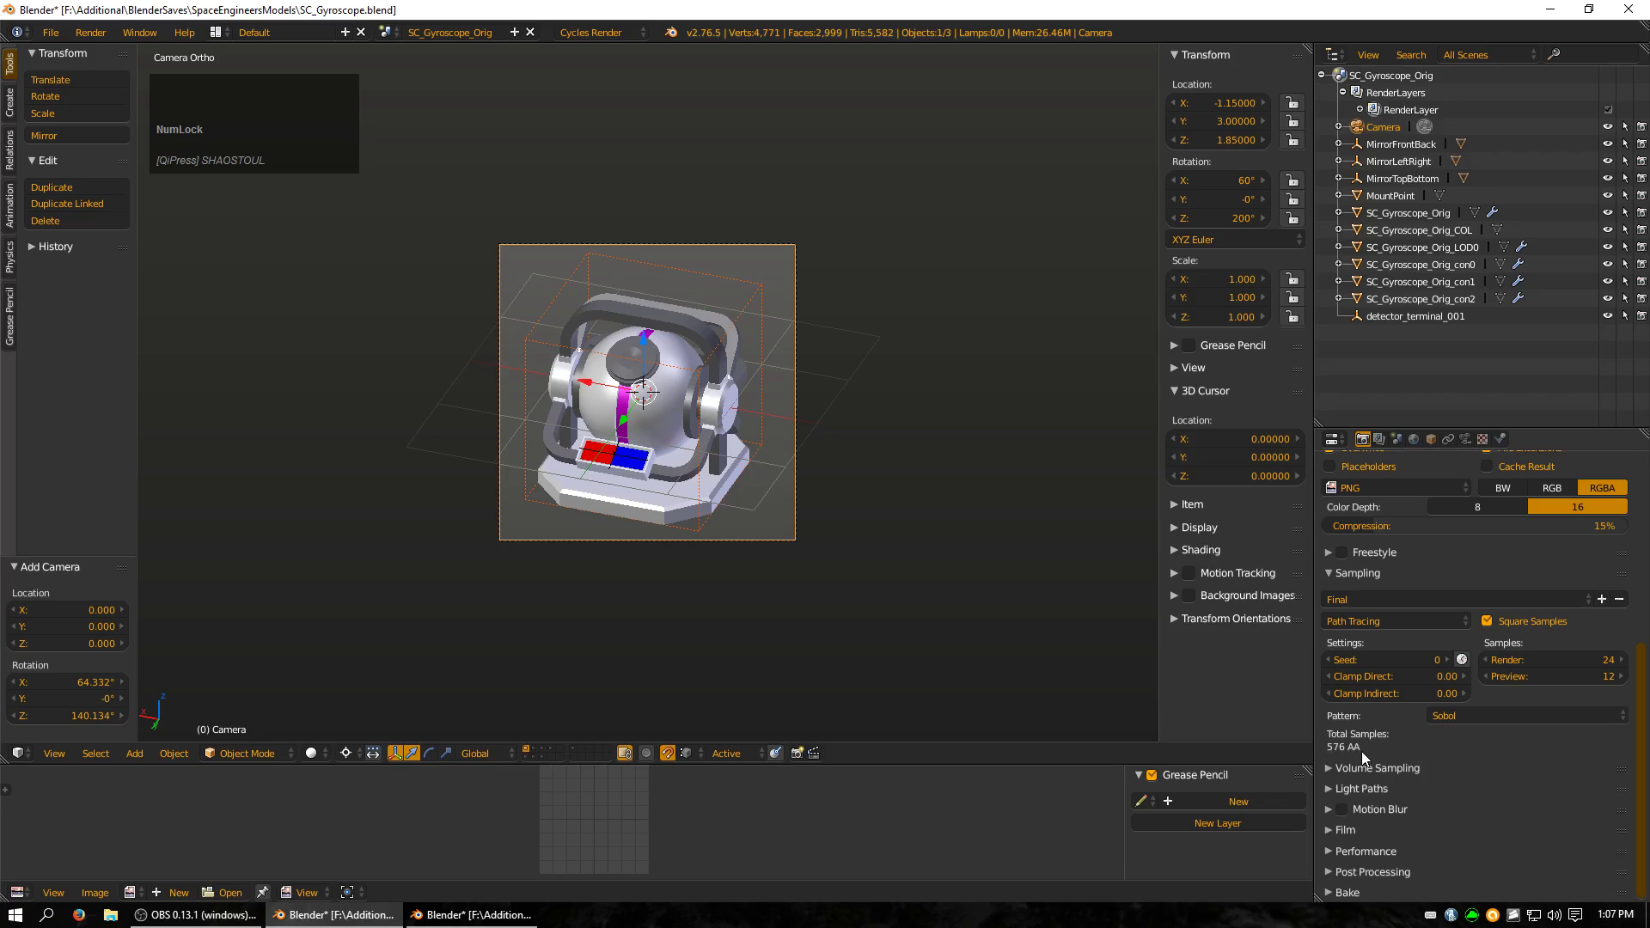
# Set the Light Paths integrator preset to Full Global Illumination with 128 bounces
pyautogui.click(1328, 574)
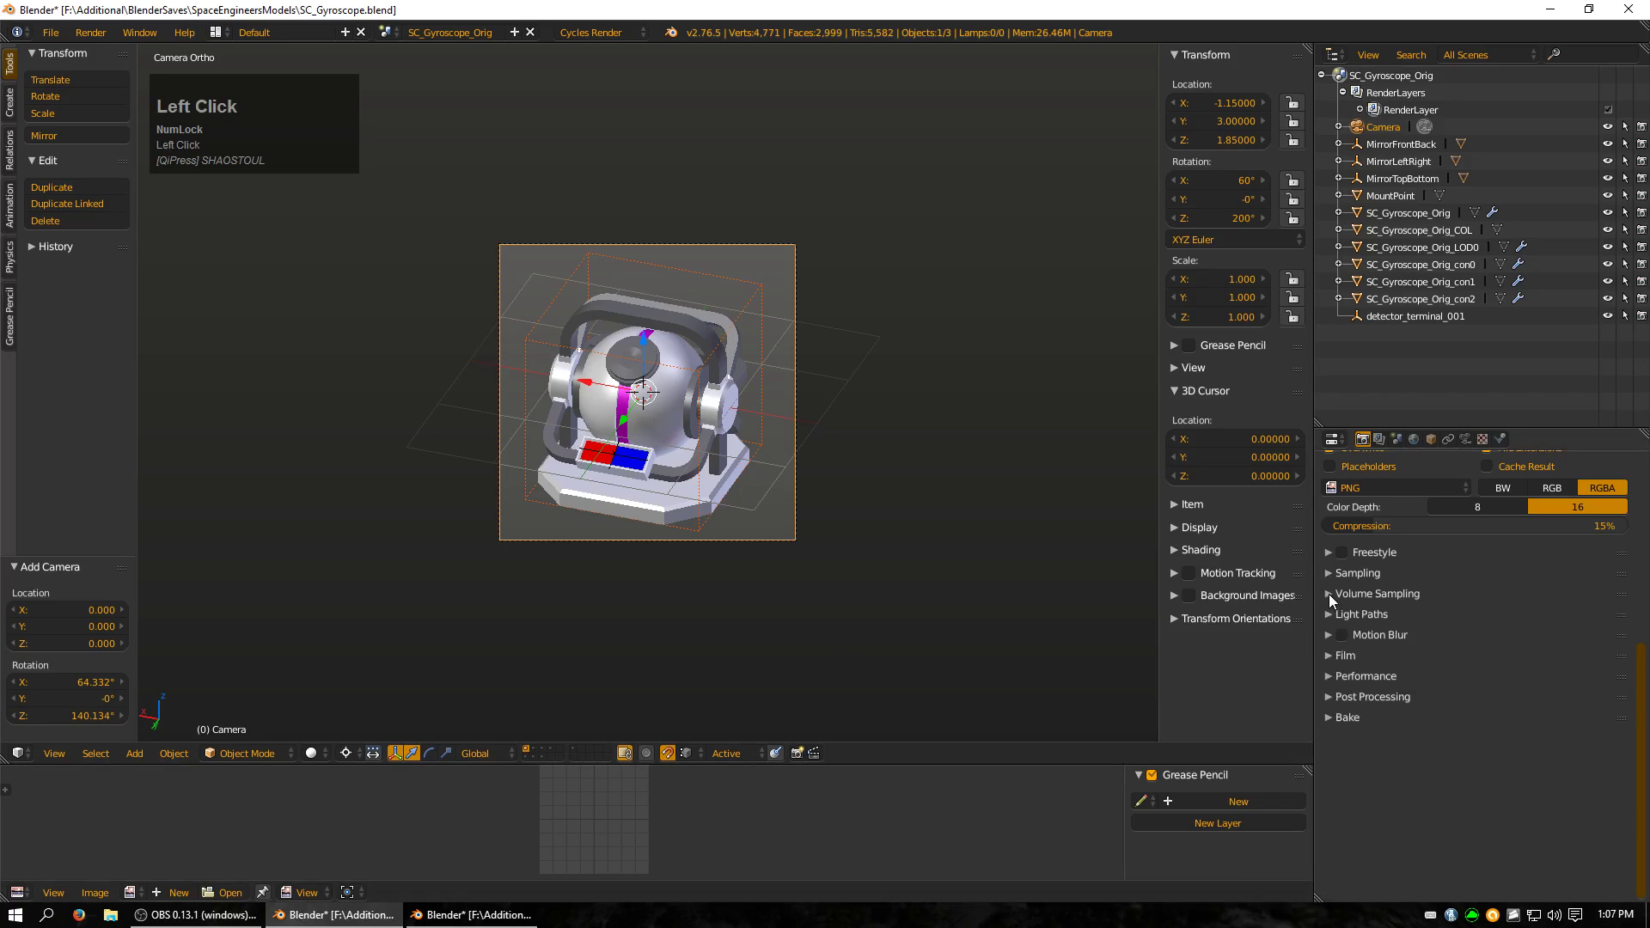
pyautogui.click(1330, 574)
pyautogui.scroll(-1, 1330, 679)
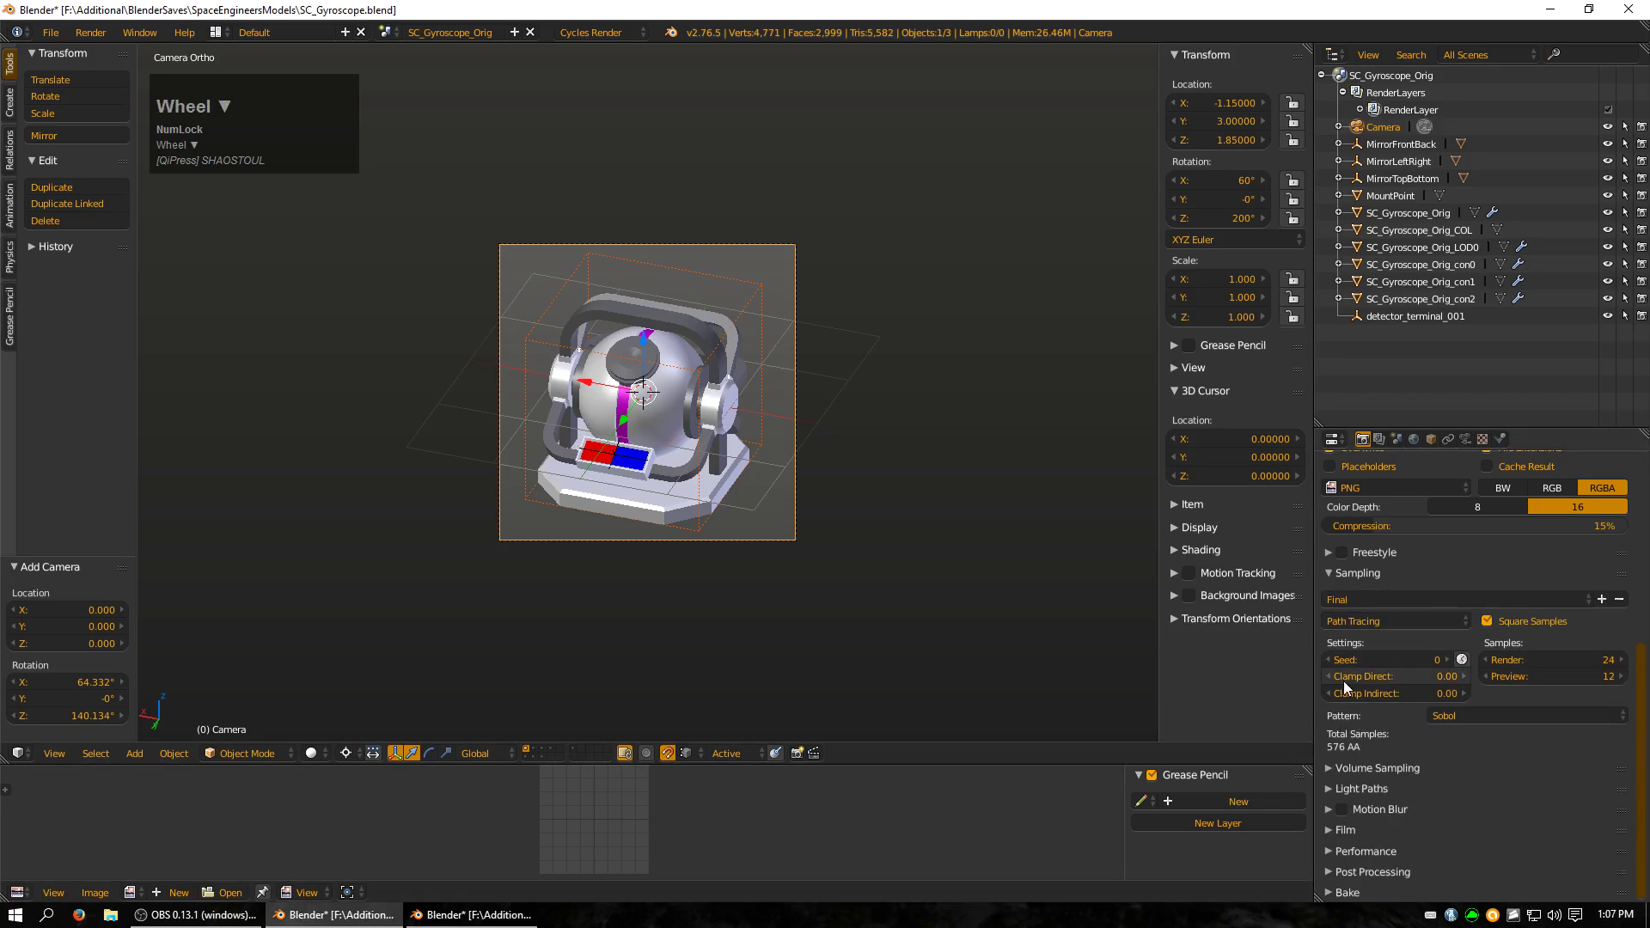
pyautogui.click(1328, 796)
pyautogui.scroll(-5, 1416, 686)
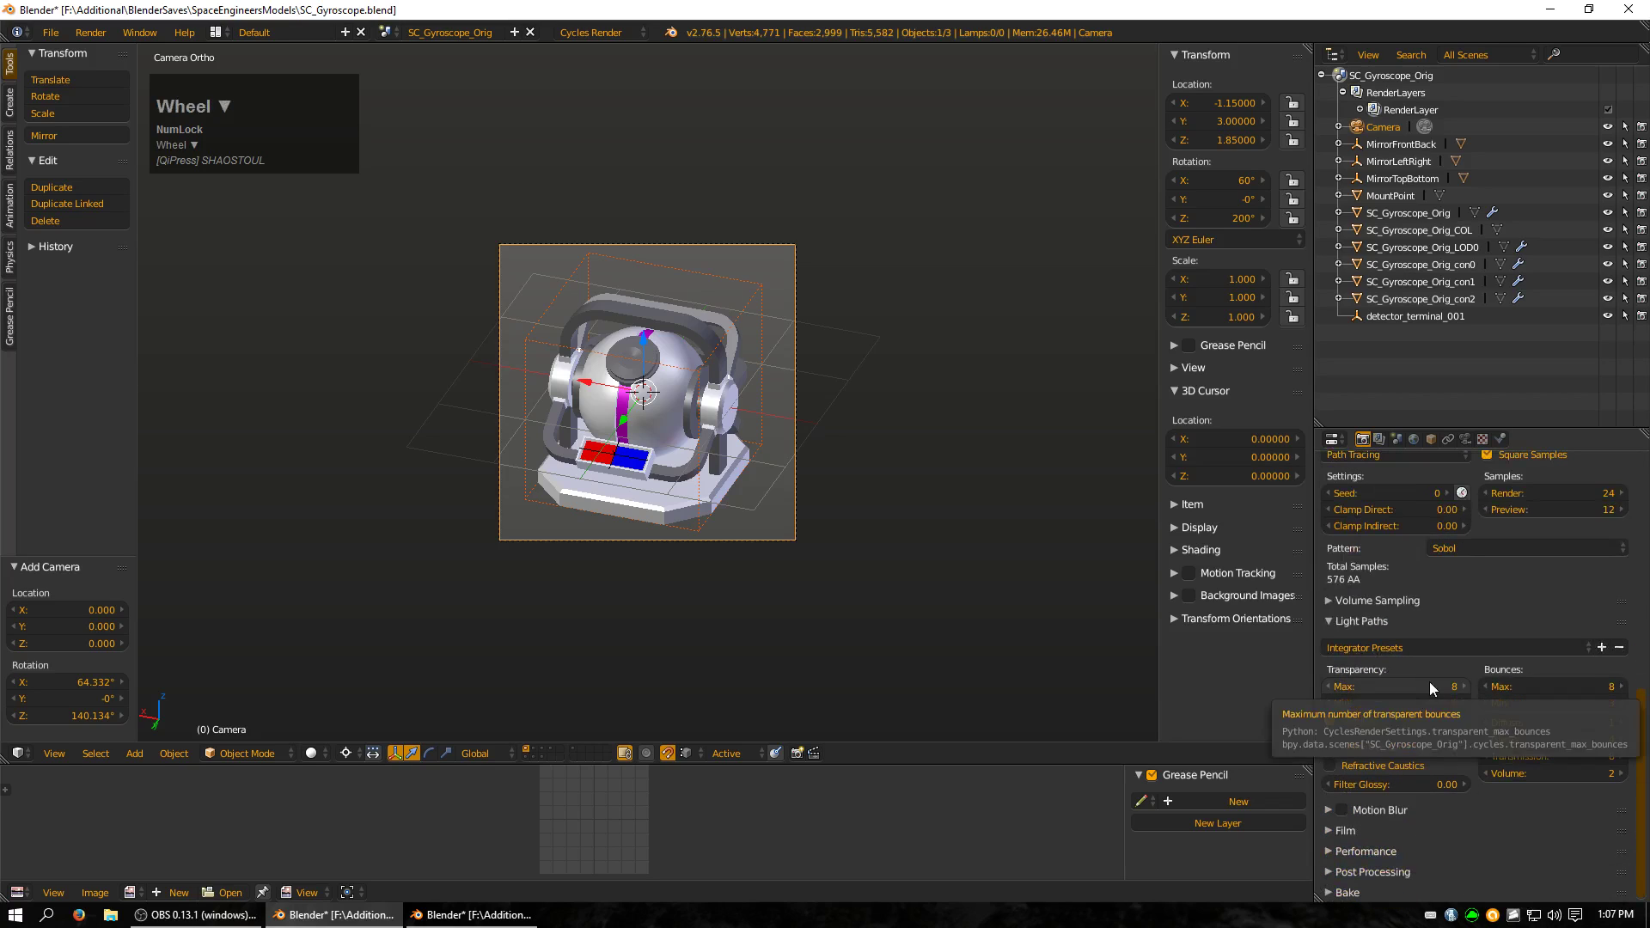
pyautogui.click(1390, 643)
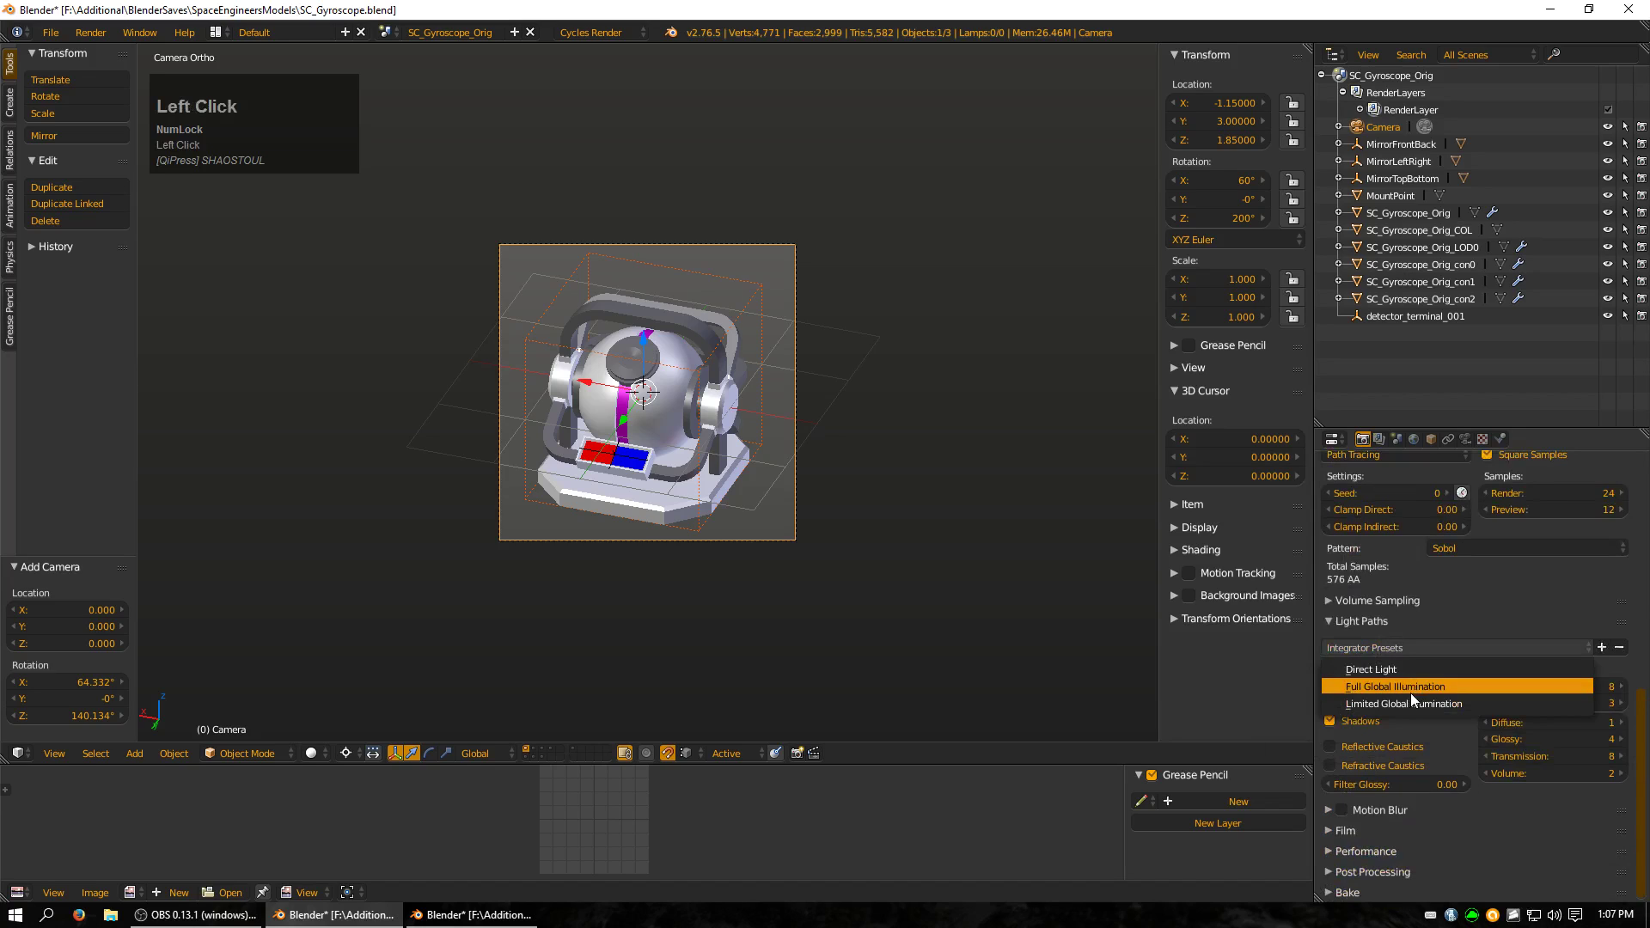
pyautogui.click(1409, 693)
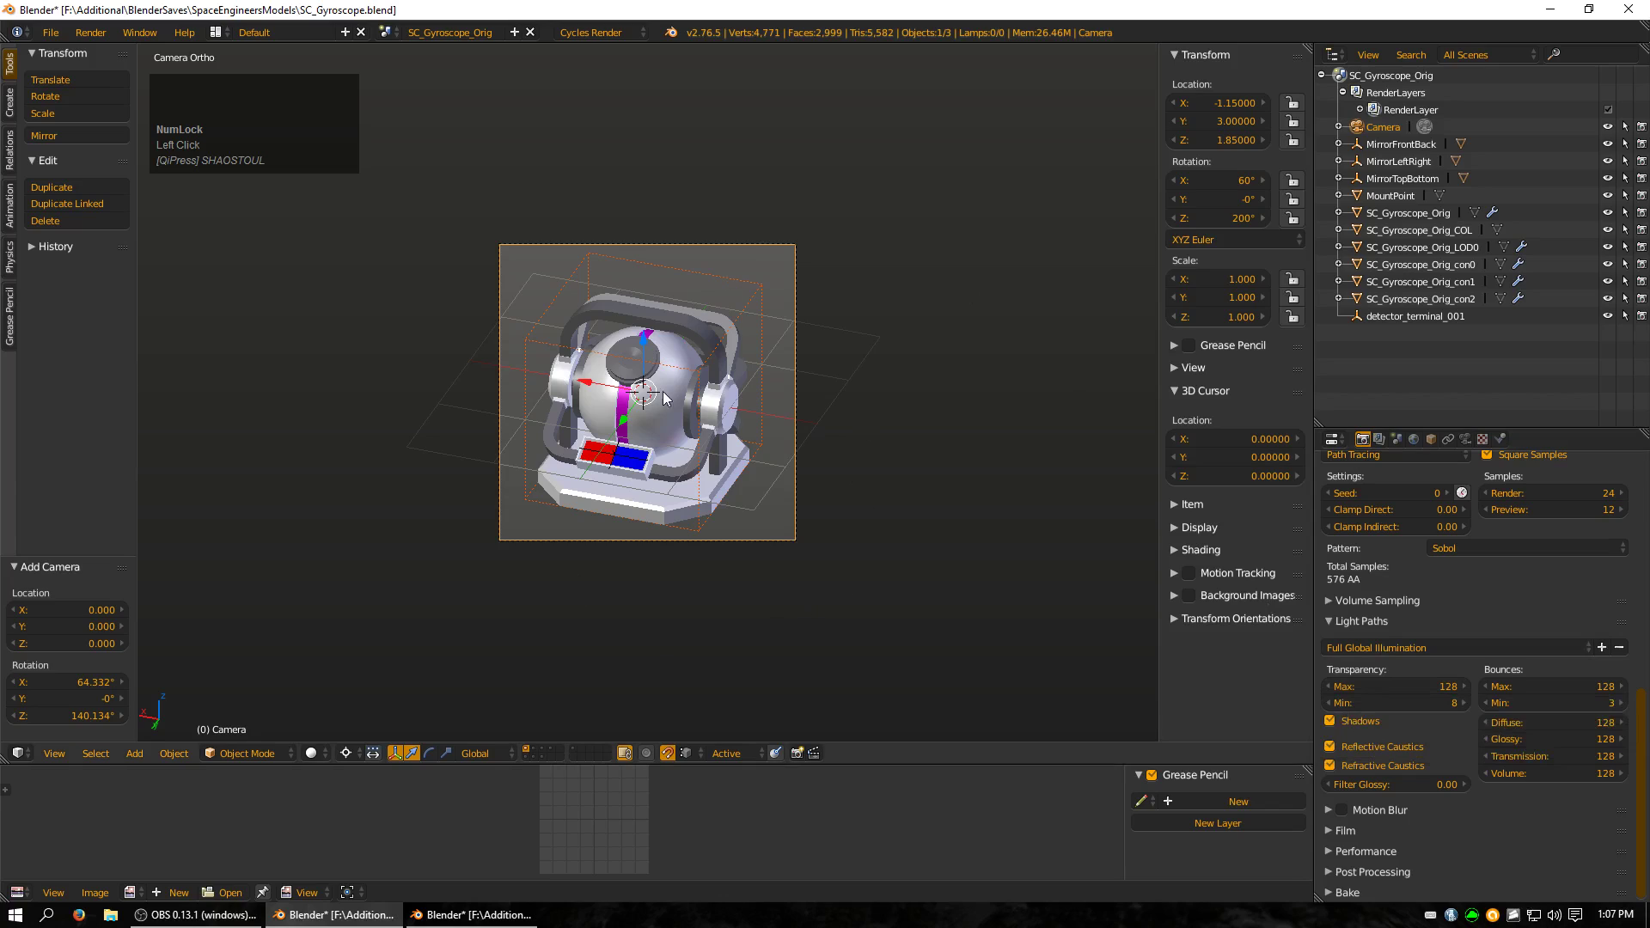
# Expand the Film panel, showing Transparent enabled and a 1.50 Gaussian filter
pyautogui.scroll(-1, 1450, 588)
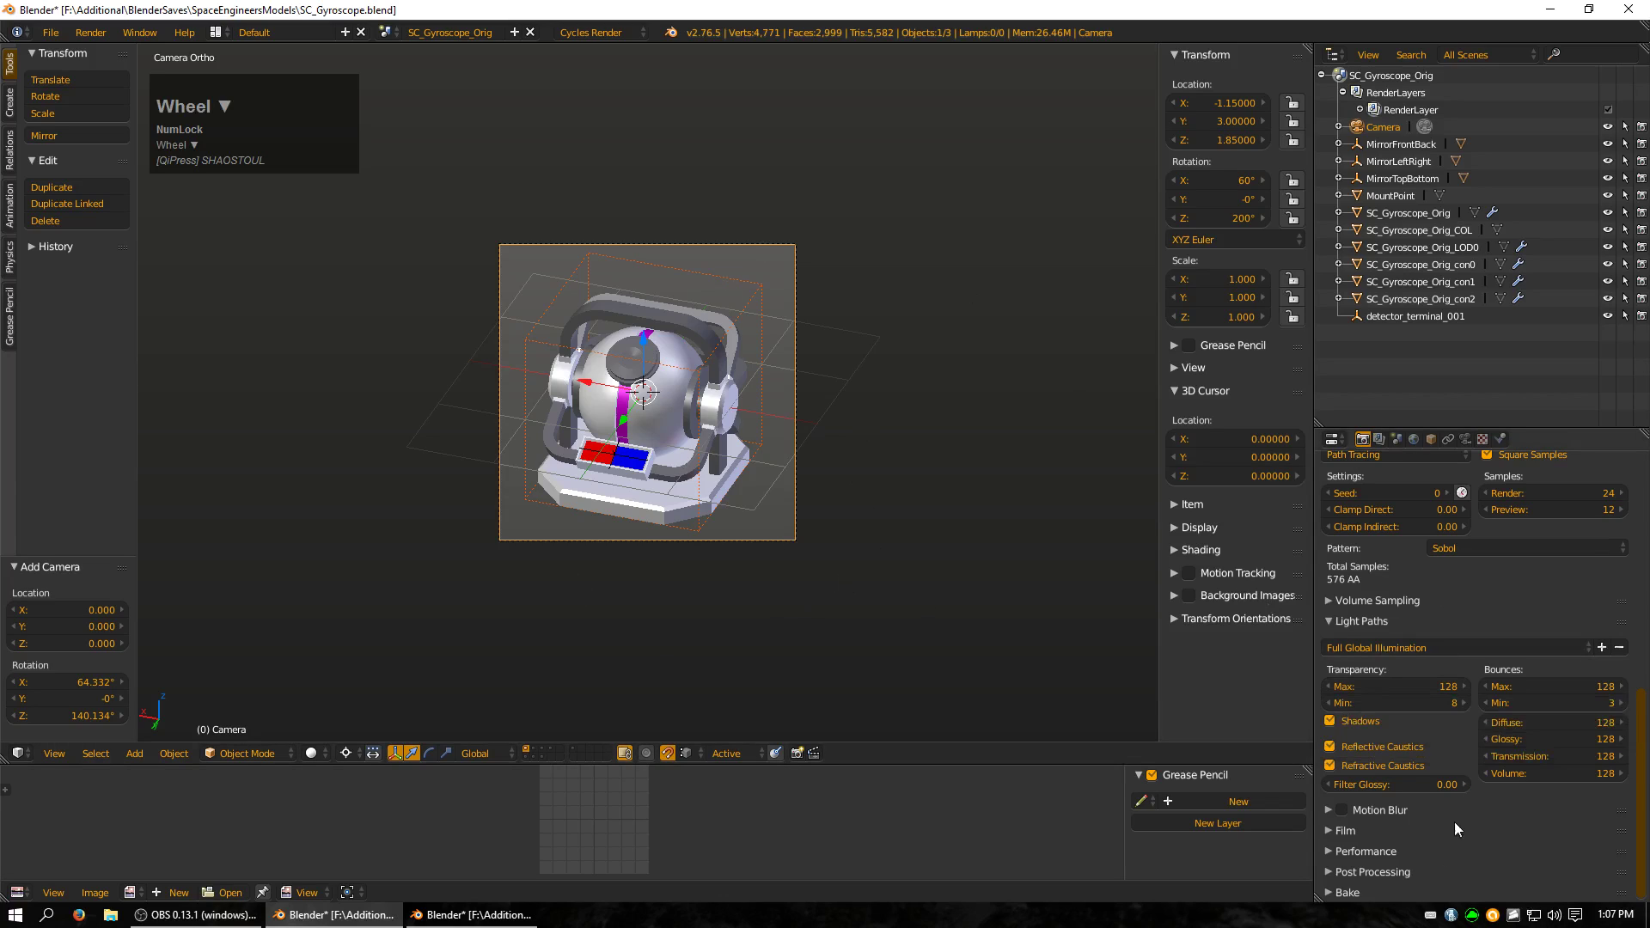
pyautogui.click(1327, 832)
pyautogui.scroll(-2, 1461, 798)
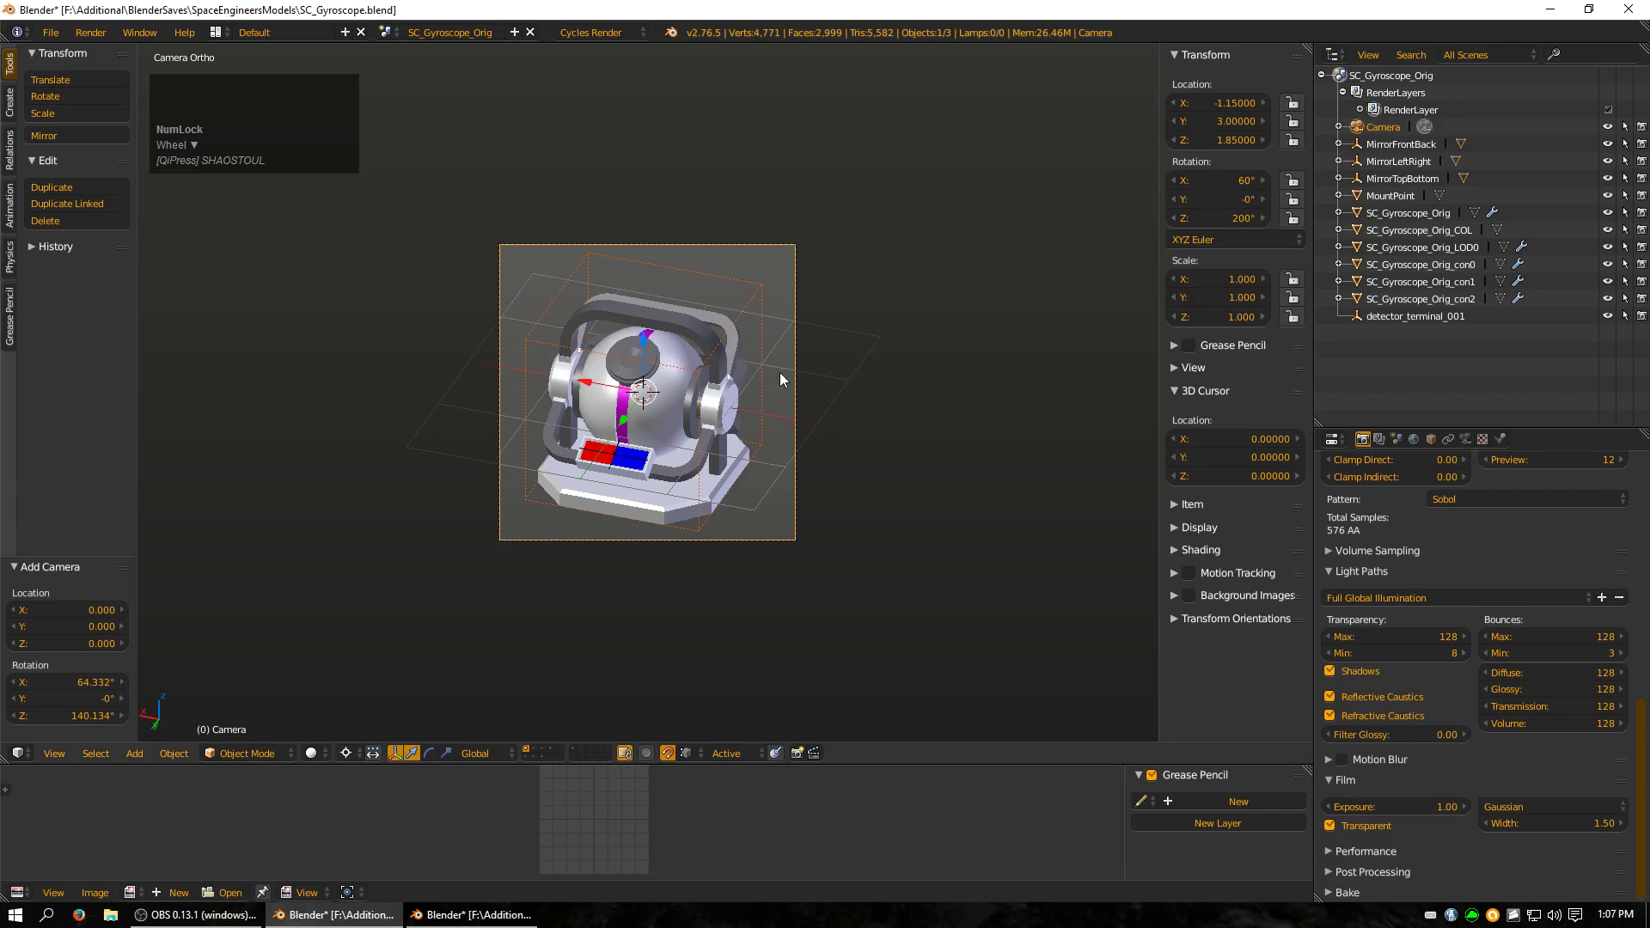
# Render the gyroscope through the camera with F12 into a 128 × 128 transparent image
pyautogui.moveTo(780, 372); pyautogui.dragTo(735, 431, button='middle')
pyautogui.press('KP_0')
pyautogui.press('F12')
pyautogui.click(954, 777)
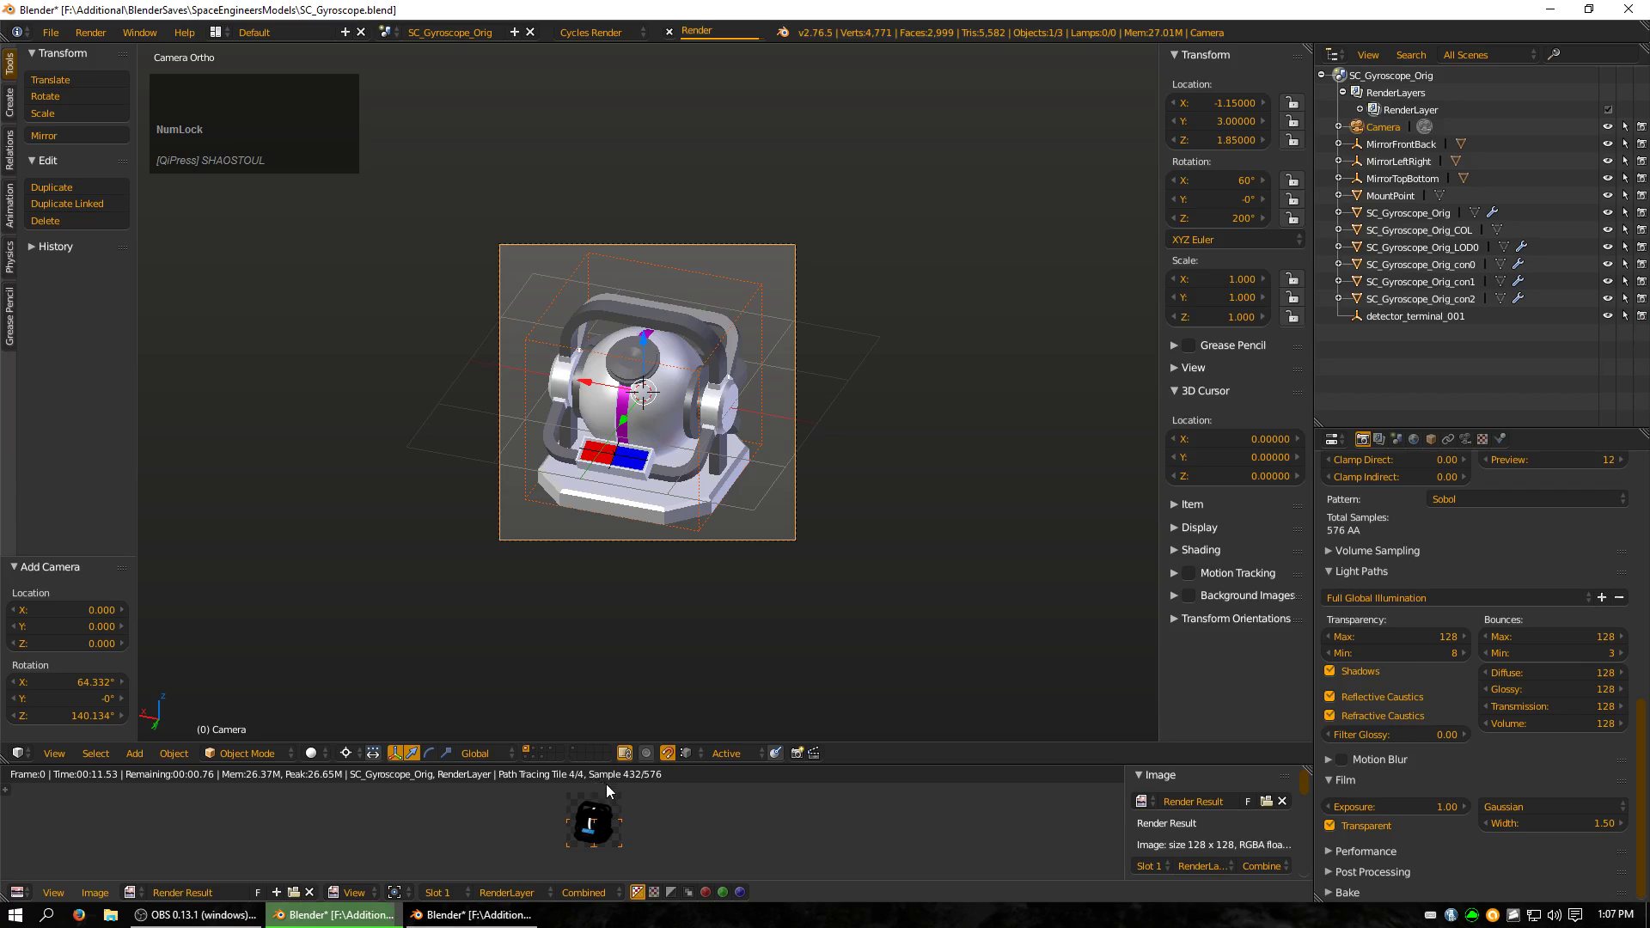
pyautogui.click(863, 764)
# Enlarge and centre the render result, select the gyroscope, then shrink the render area back
pyautogui.moveTo(864, 764); pyautogui.dragTo(864, 288)
pyautogui.scroll(5, 652, 601)
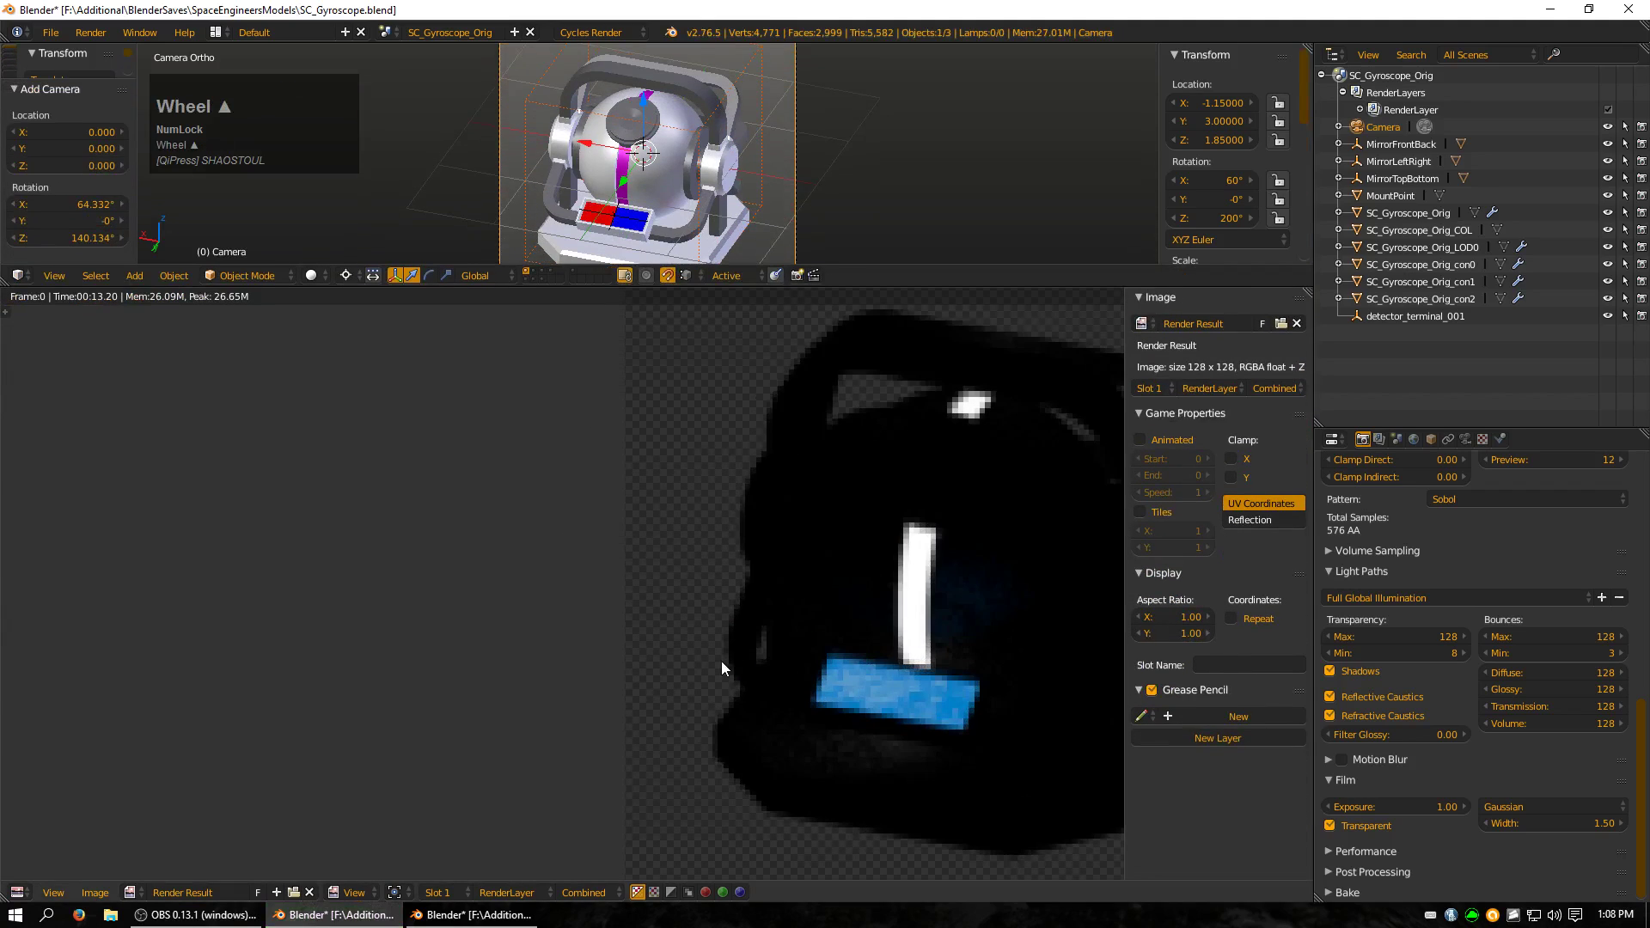
pyautogui.scroll(-1, 721, 664)
pyautogui.keyDown('shift'); pyautogui.moveTo(891, 638); pyautogui.dragTo(749, 638, button='middle'); pyautogui.keyUp('shift')
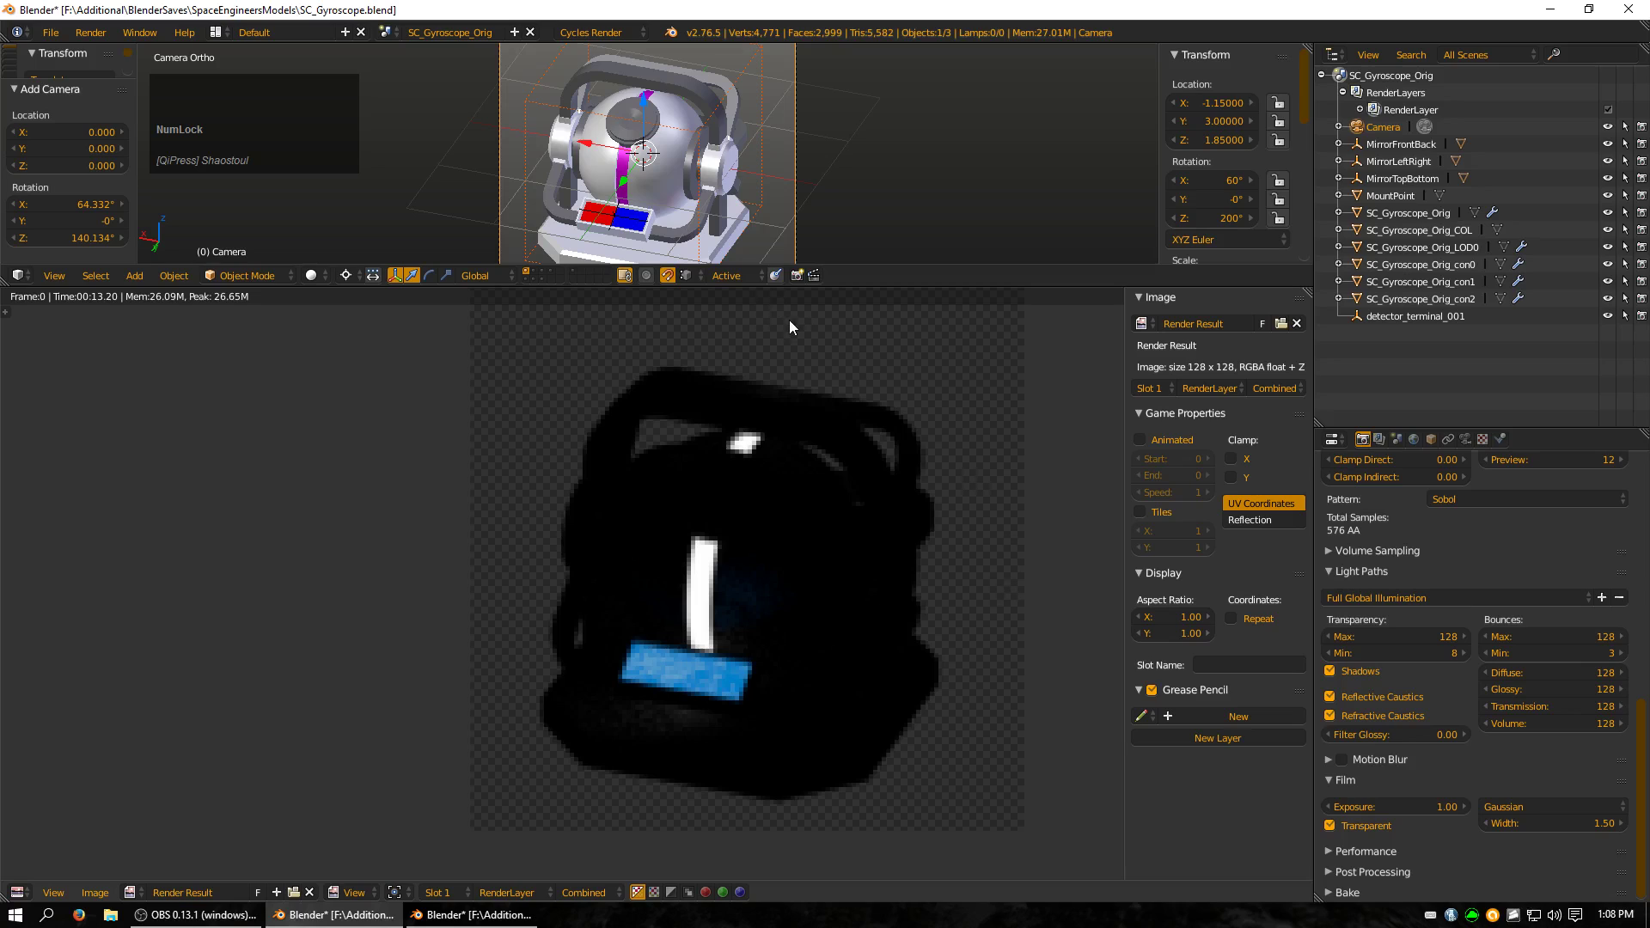
pyautogui.rightClick(674, 131)
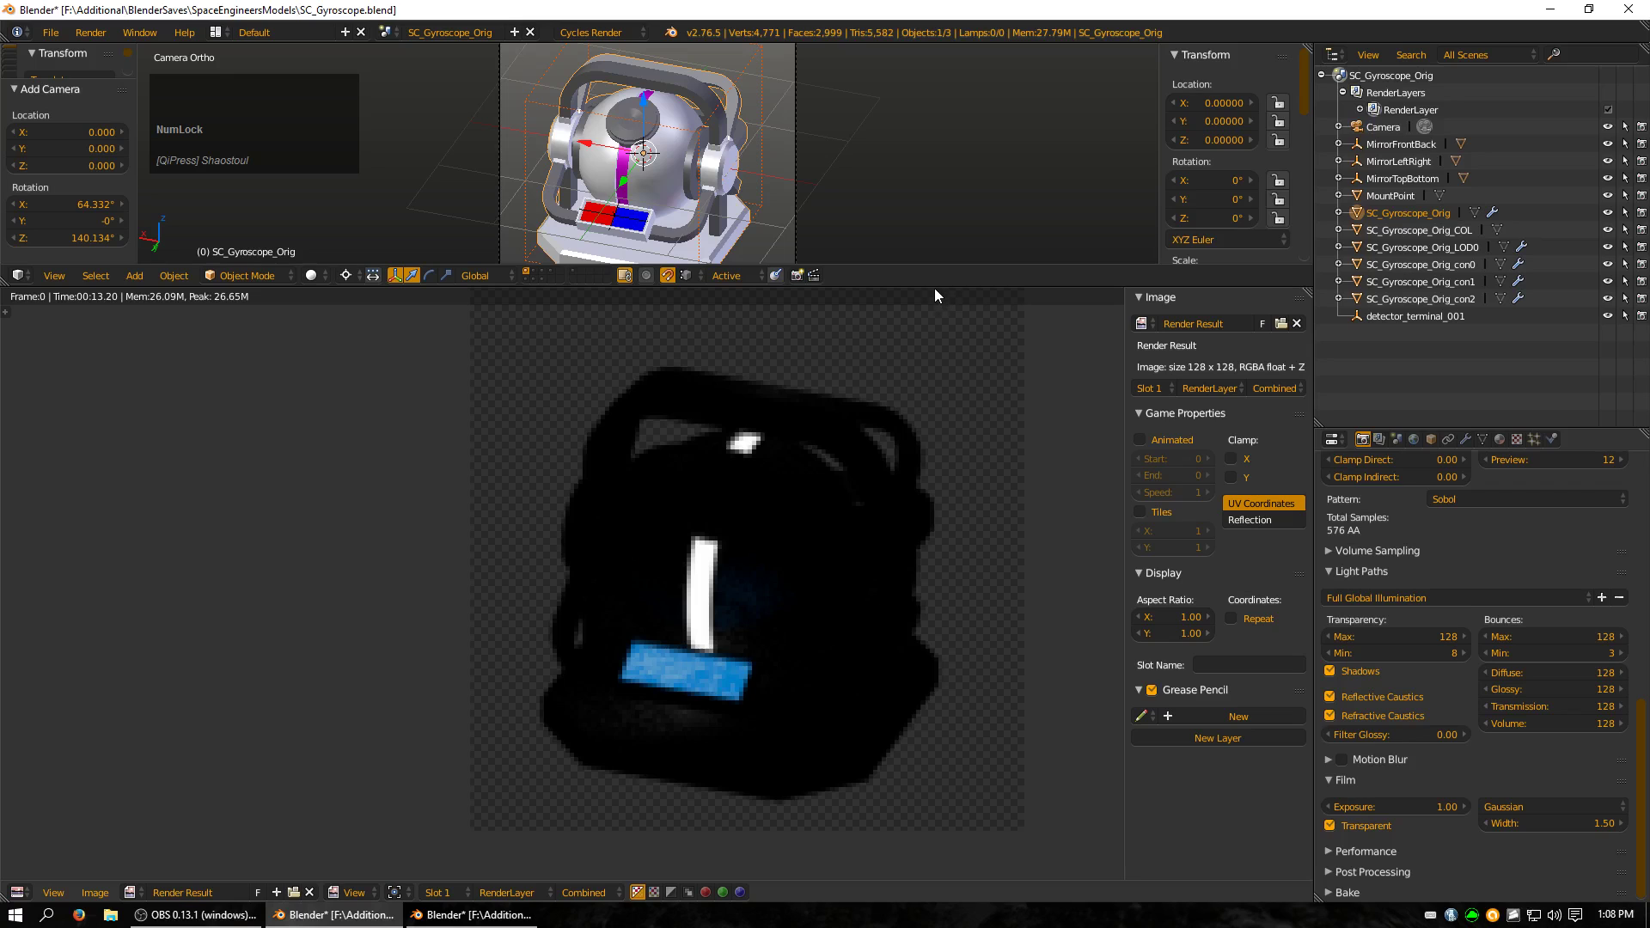
pyautogui.moveTo(927, 289); pyautogui.dragTo(922, 668)
# Snap the 3D cursor to the camera and add a Sun lamp there
pyautogui.press('Tab')
pyautogui.click(933, 409)
pyautogui.press('Tab')
pyautogui.moveTo(989, 365); pyautogui.dragTo(931, 346, button='middle')
pyautogui.scroll(-5, 931, 346)
pyautogui.rightClick(540, 319)
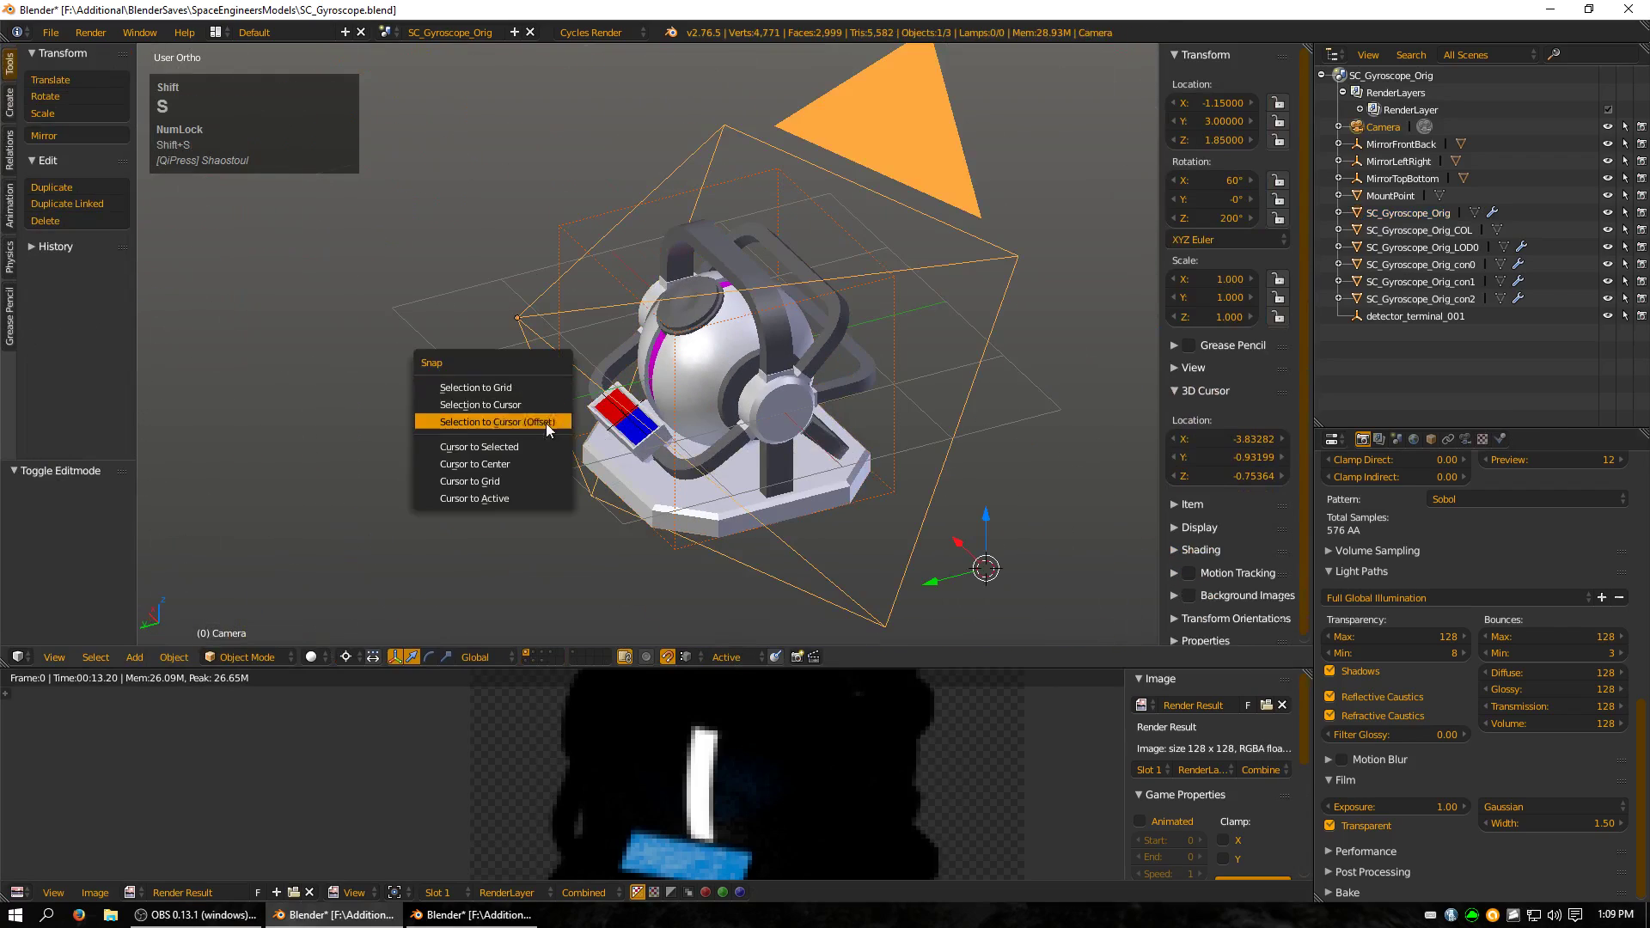
pyautogui.click(545, 446)
pyautogui.hotkey('shift', 'a')
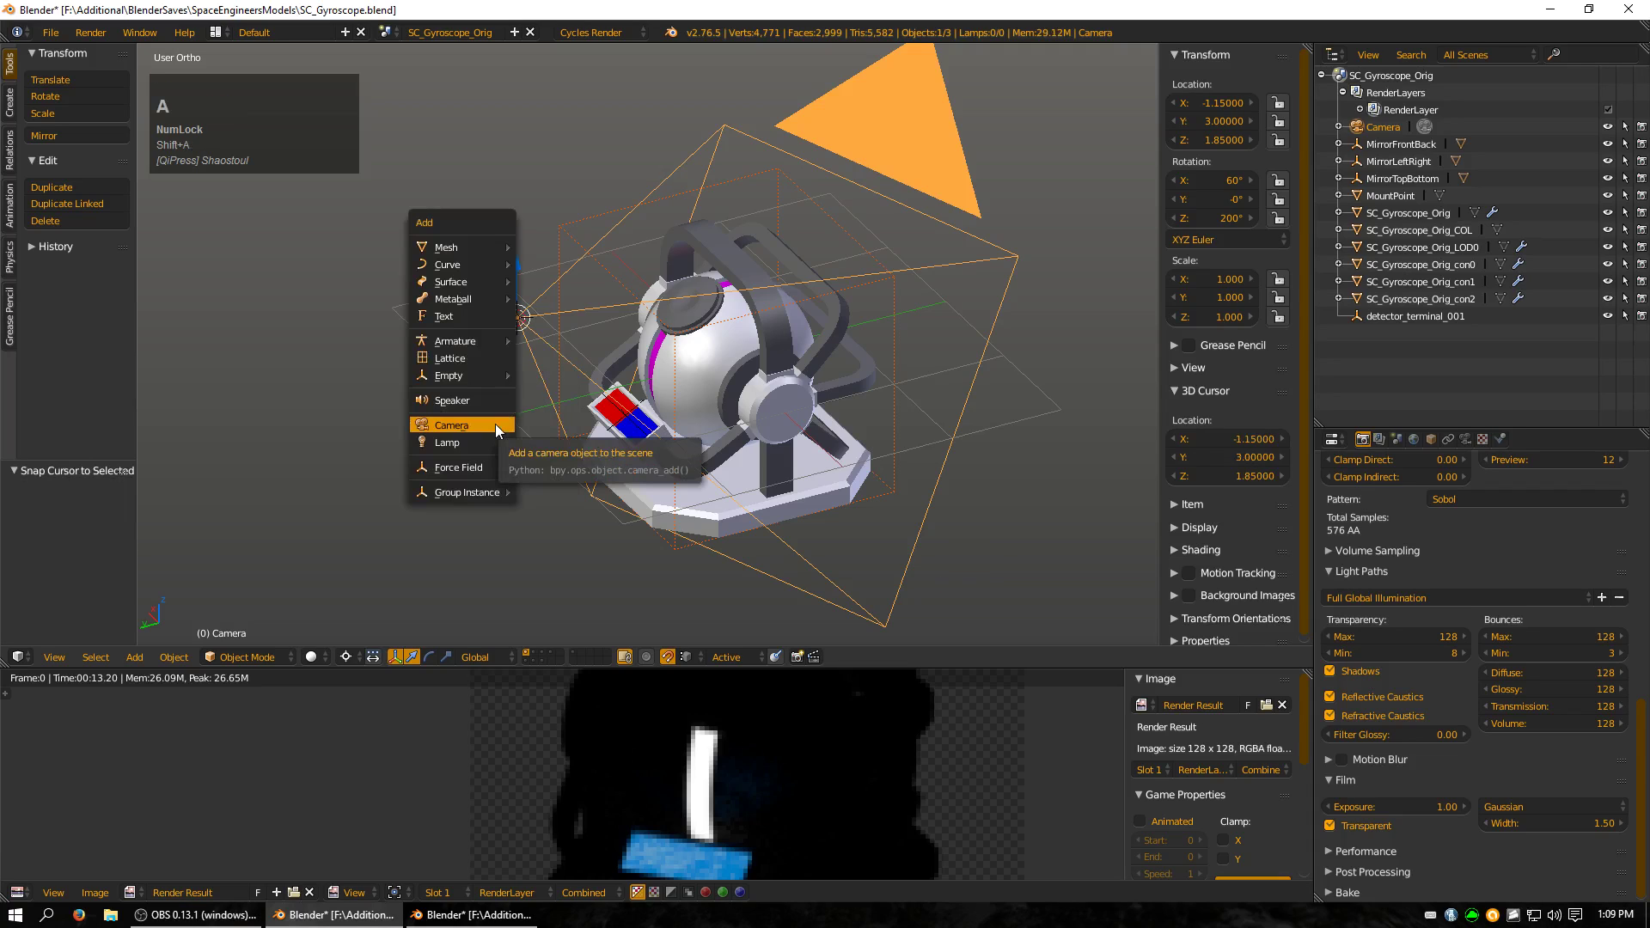
pyautogui.moveTo(481, 442)
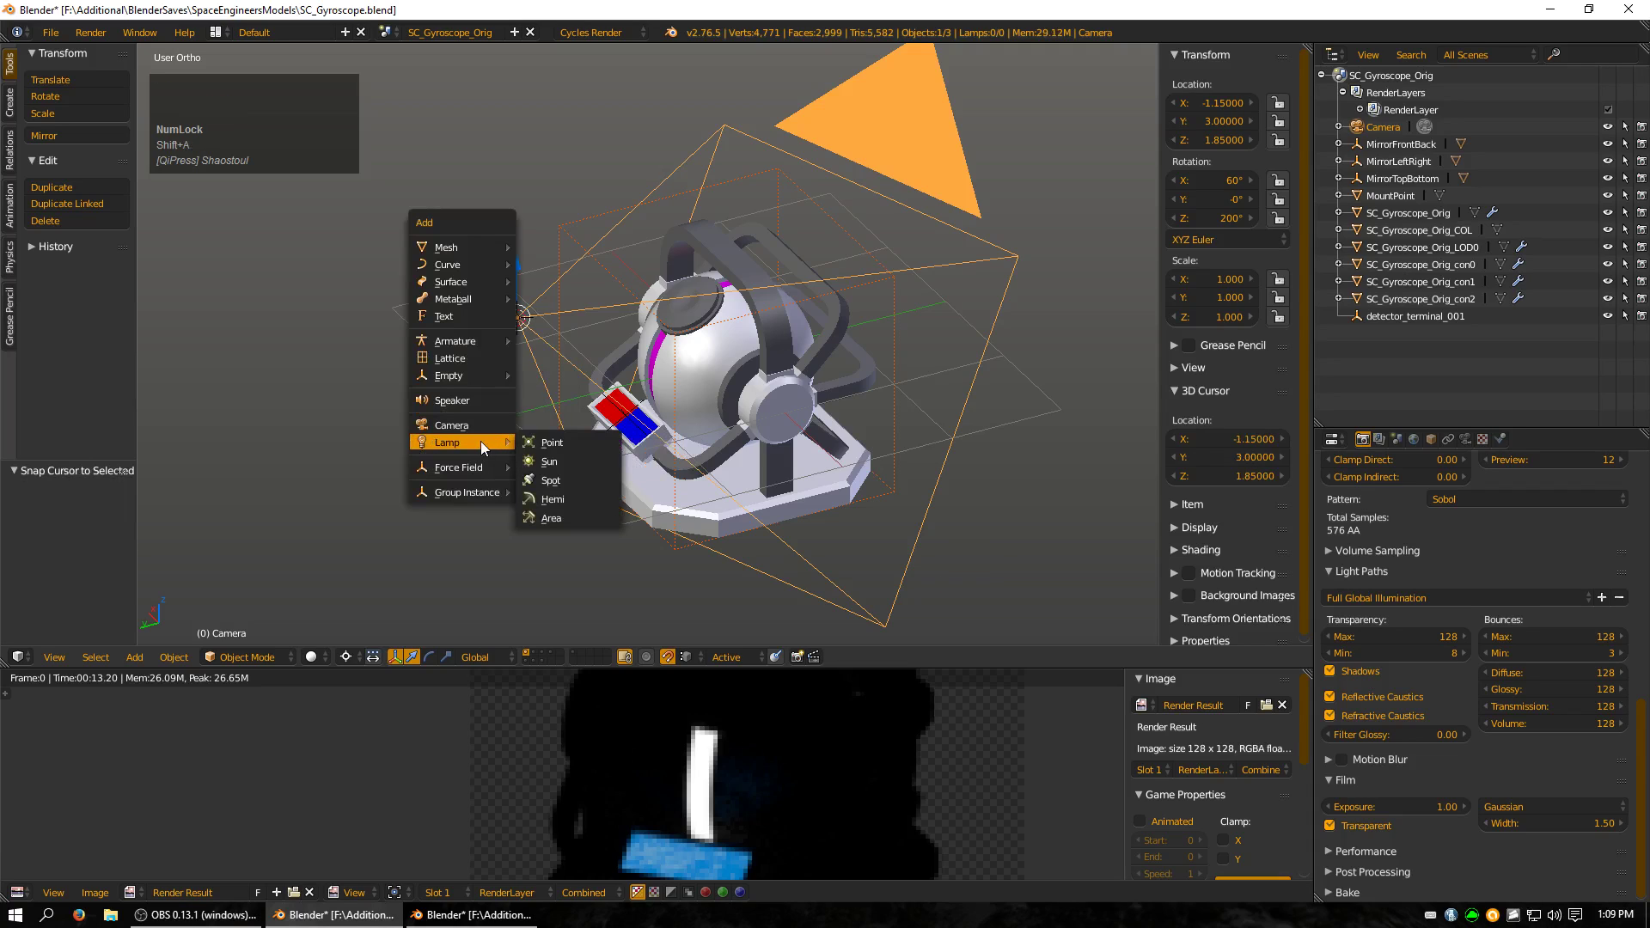
pyautogui.click(575, 457)
pyautogui.moveTo(543, 471); pyautogui.dragTo(739, 464, button='middle')
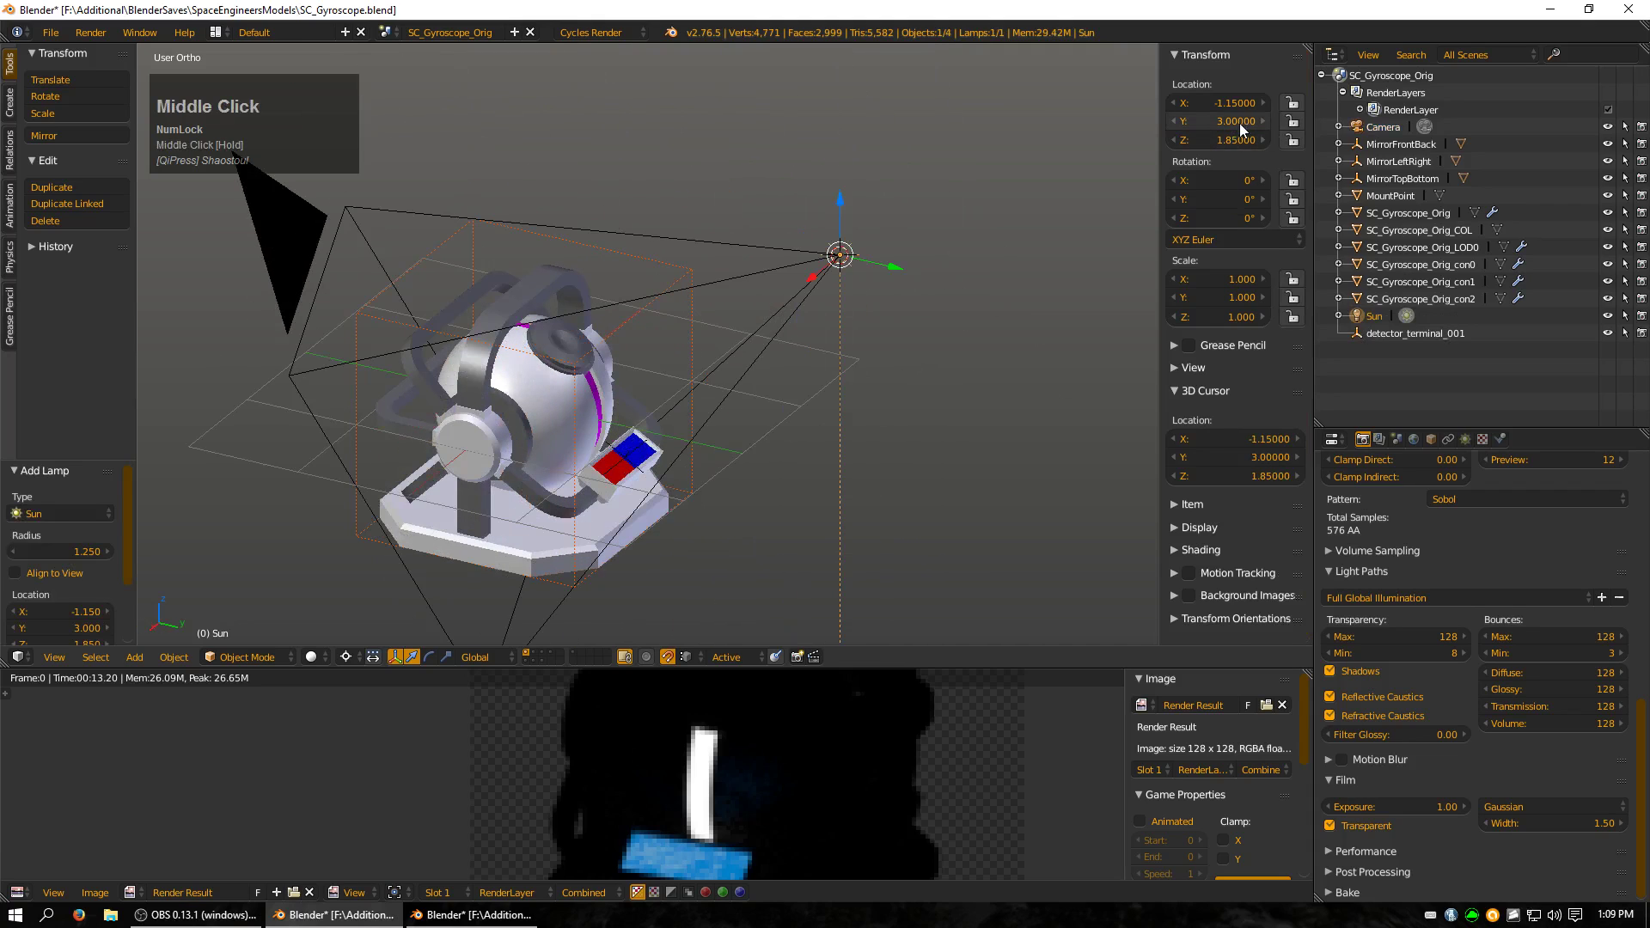
# Rotate the Sun lamp to -45° around Y and -45° around Z
pyautogui.click(1238, 200)
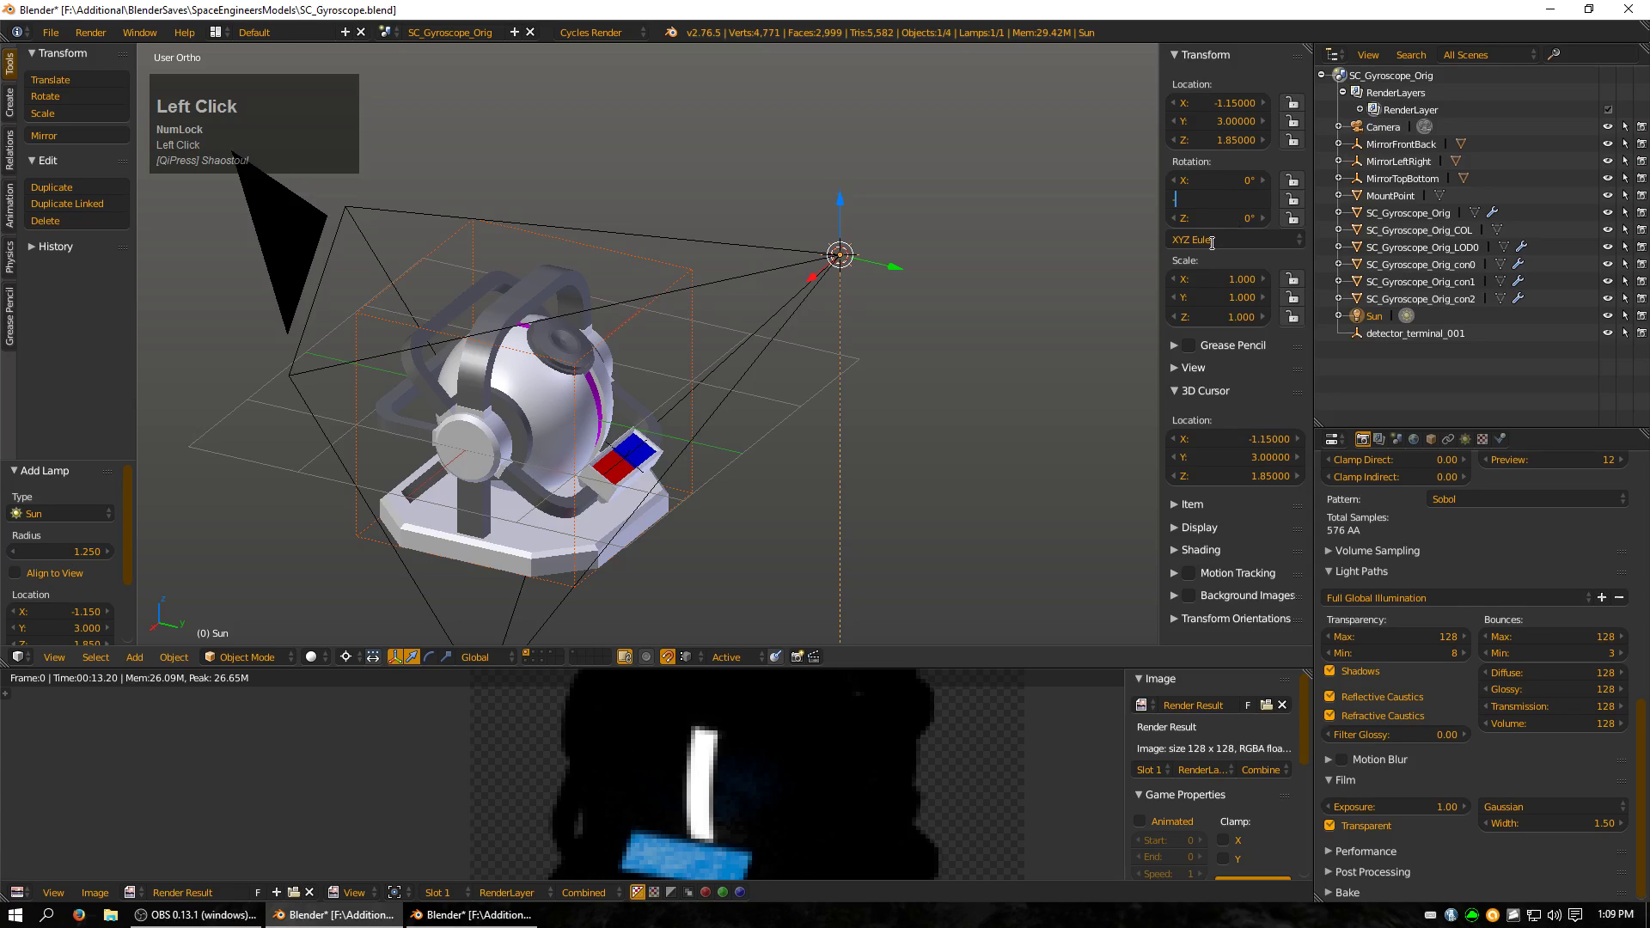
pyautogui.write('-45')
pyautogui.press('Return')
pyautogui.moveTo(773, 284); pyautogui.dragTo(610, 361, button='middle')
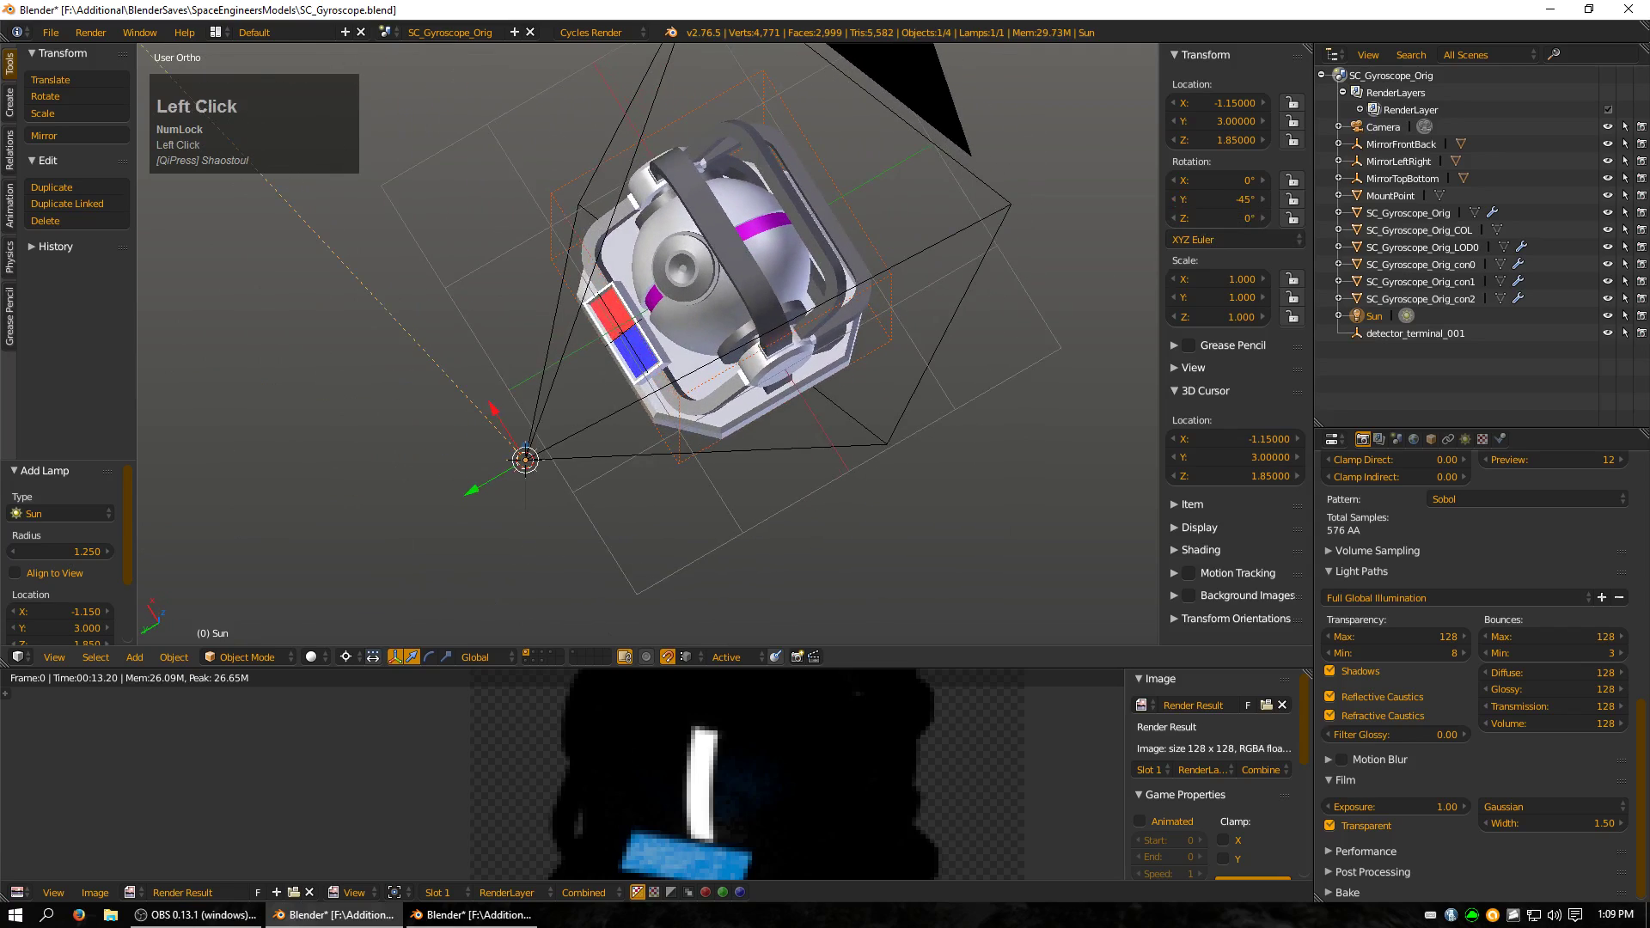
pyautogui.moveTo(1220, 218); pyautogui.dragTo(1254, 218)
pyautogui.moveTo(694, 513); pyautogui.dragTo(826, 481, button='middle')
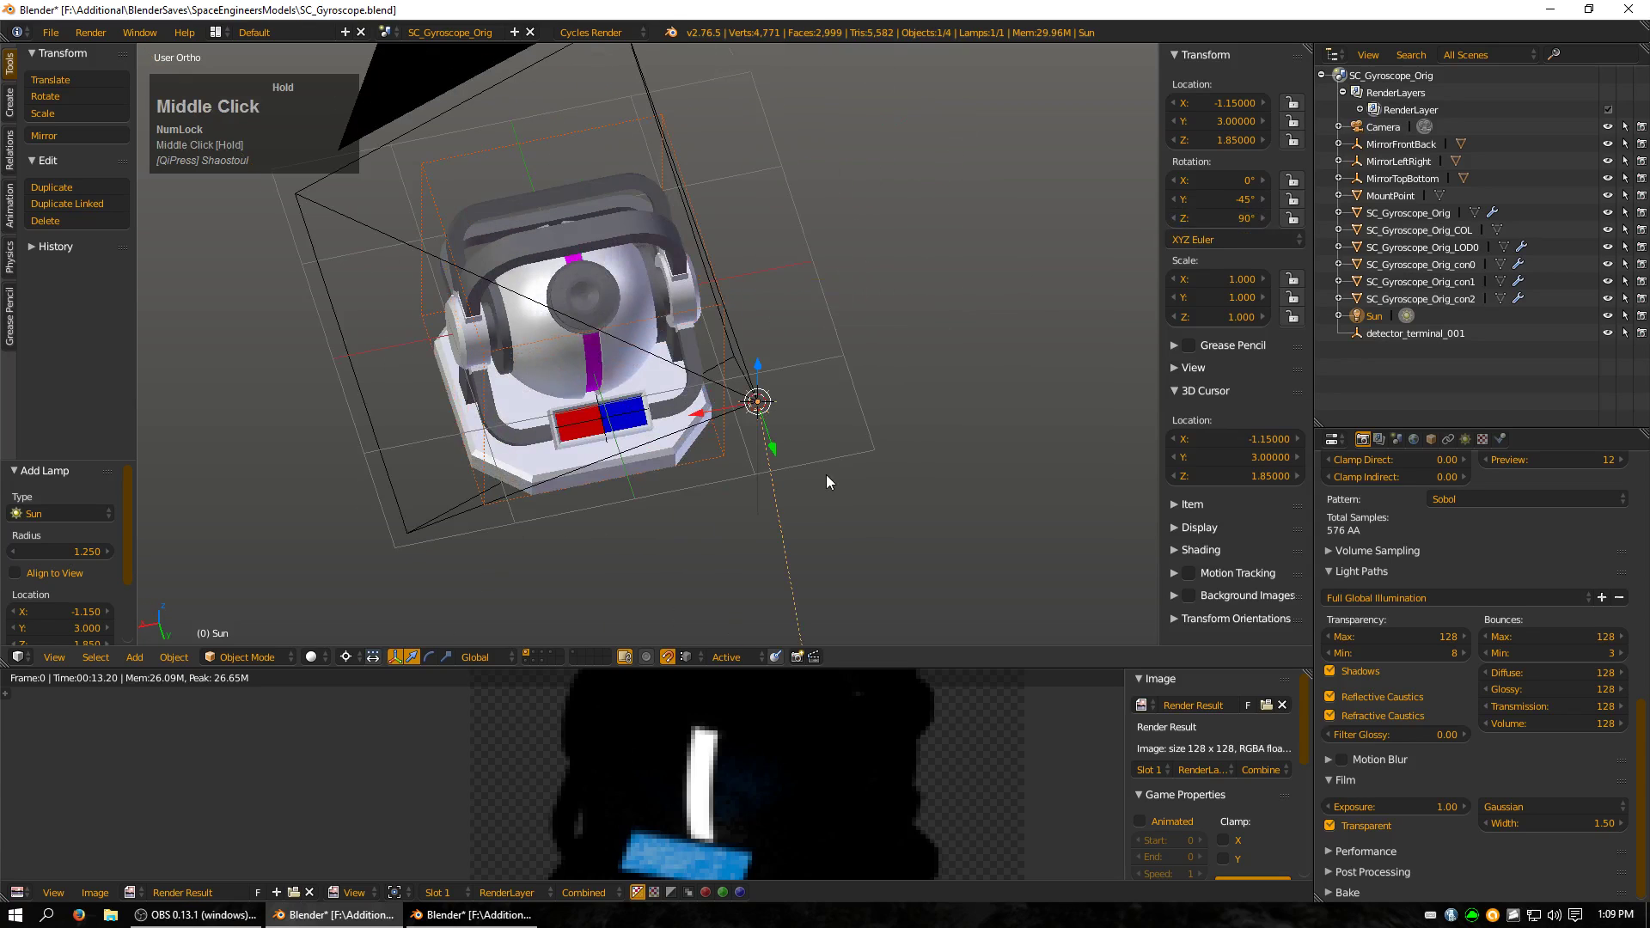
pyautogui.moveTo(1220, 219); pyautogui.dragTo(992, 274)
pyautogui.moveTo(993, 274); pyautogui.dragTo(659, 525, button='middle')
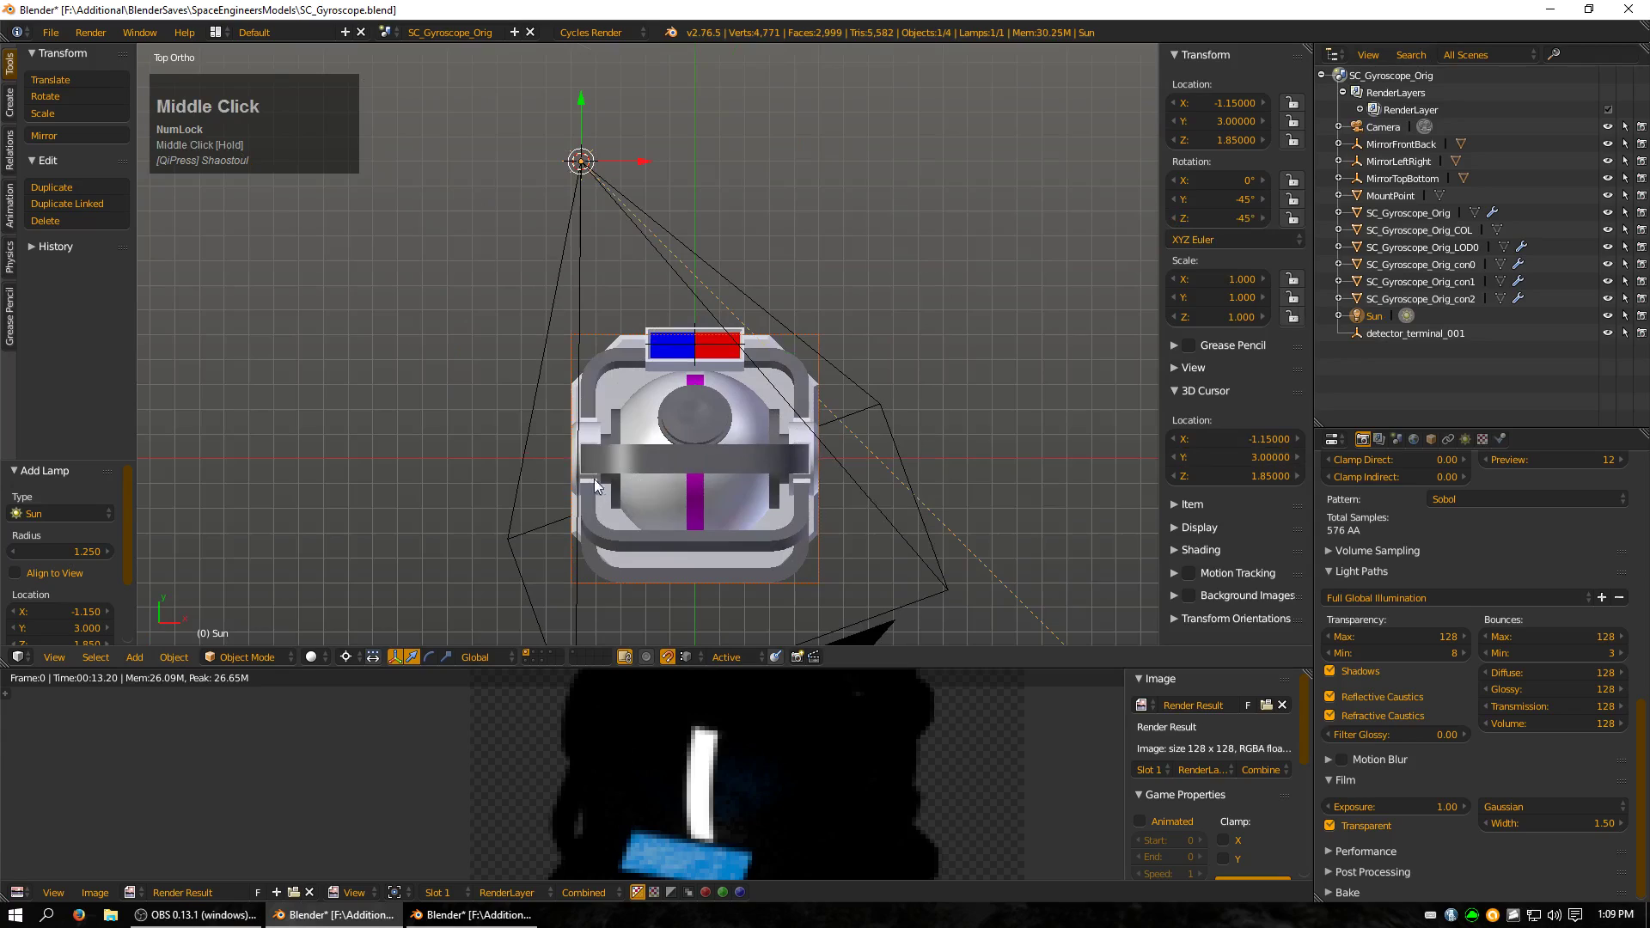
pyautogui.moveTo(412, 325); pyautogui.dragTo(761, 370, button='middle')
# Render the sun-lit gyroscope from the camera and view the Render Result enlarged and centred
pyautogui.scroll(3, 780, 387)
pyautogui.press('F12')
pyautogui.moveTo(1033, 665); pyautogui.dragTo(1043, 201)
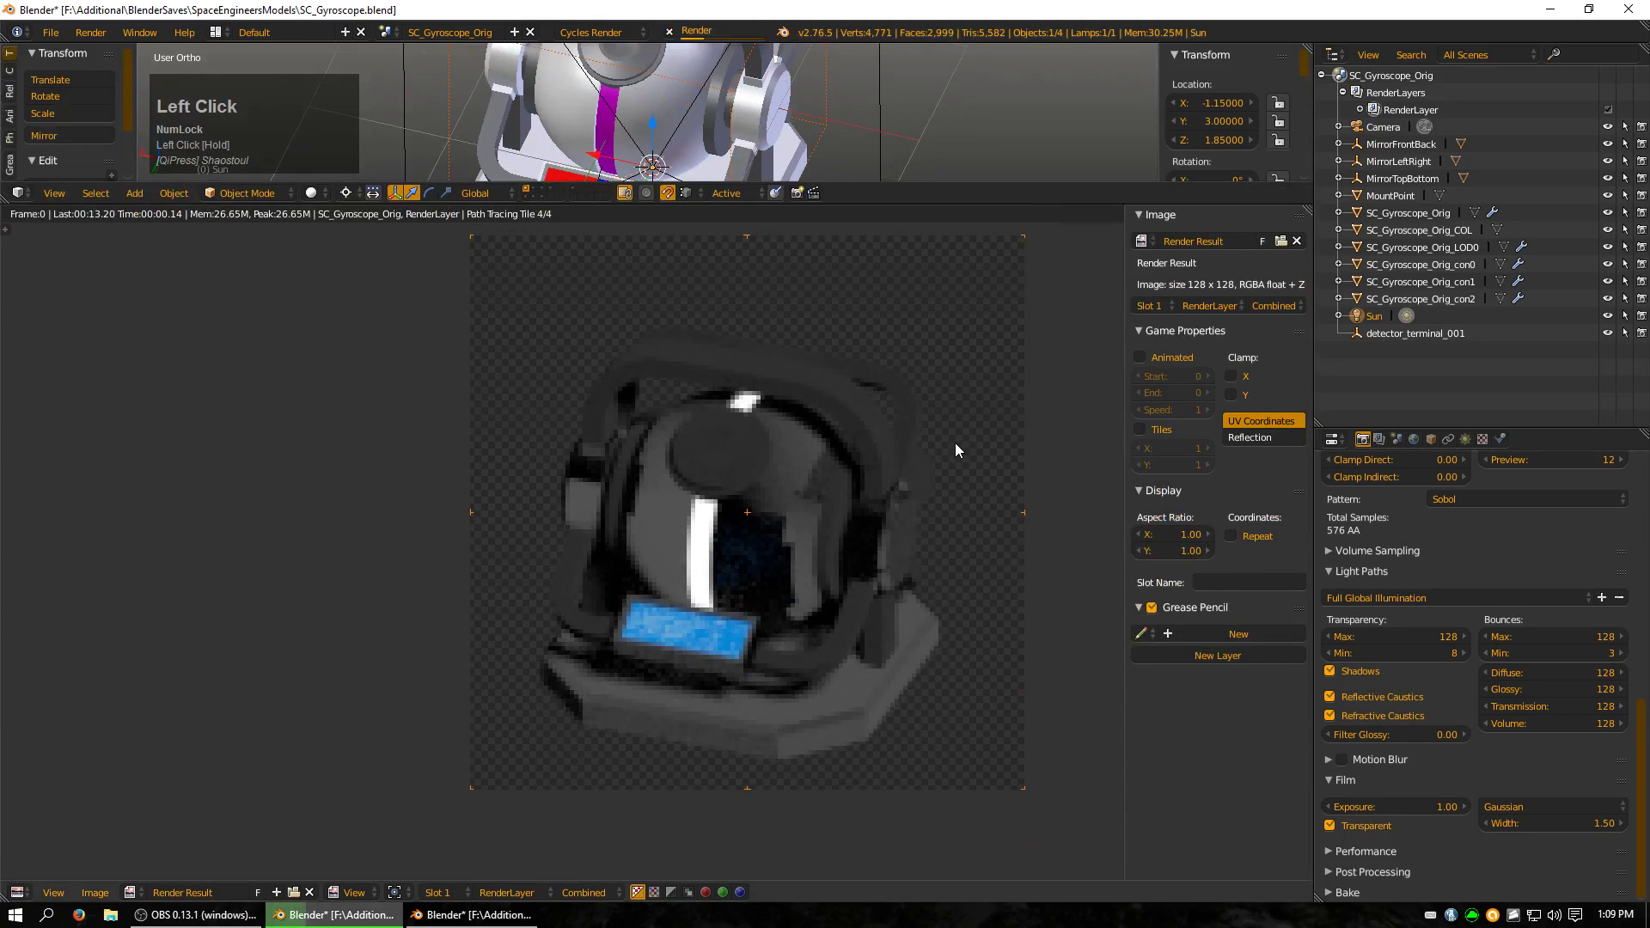
pyautogui.keyDown('shift'); pyautogui.moveTo(801, 545); pyautogui.dragTo(761, 570, button='middle'); pyautogui.keyUp('shift')
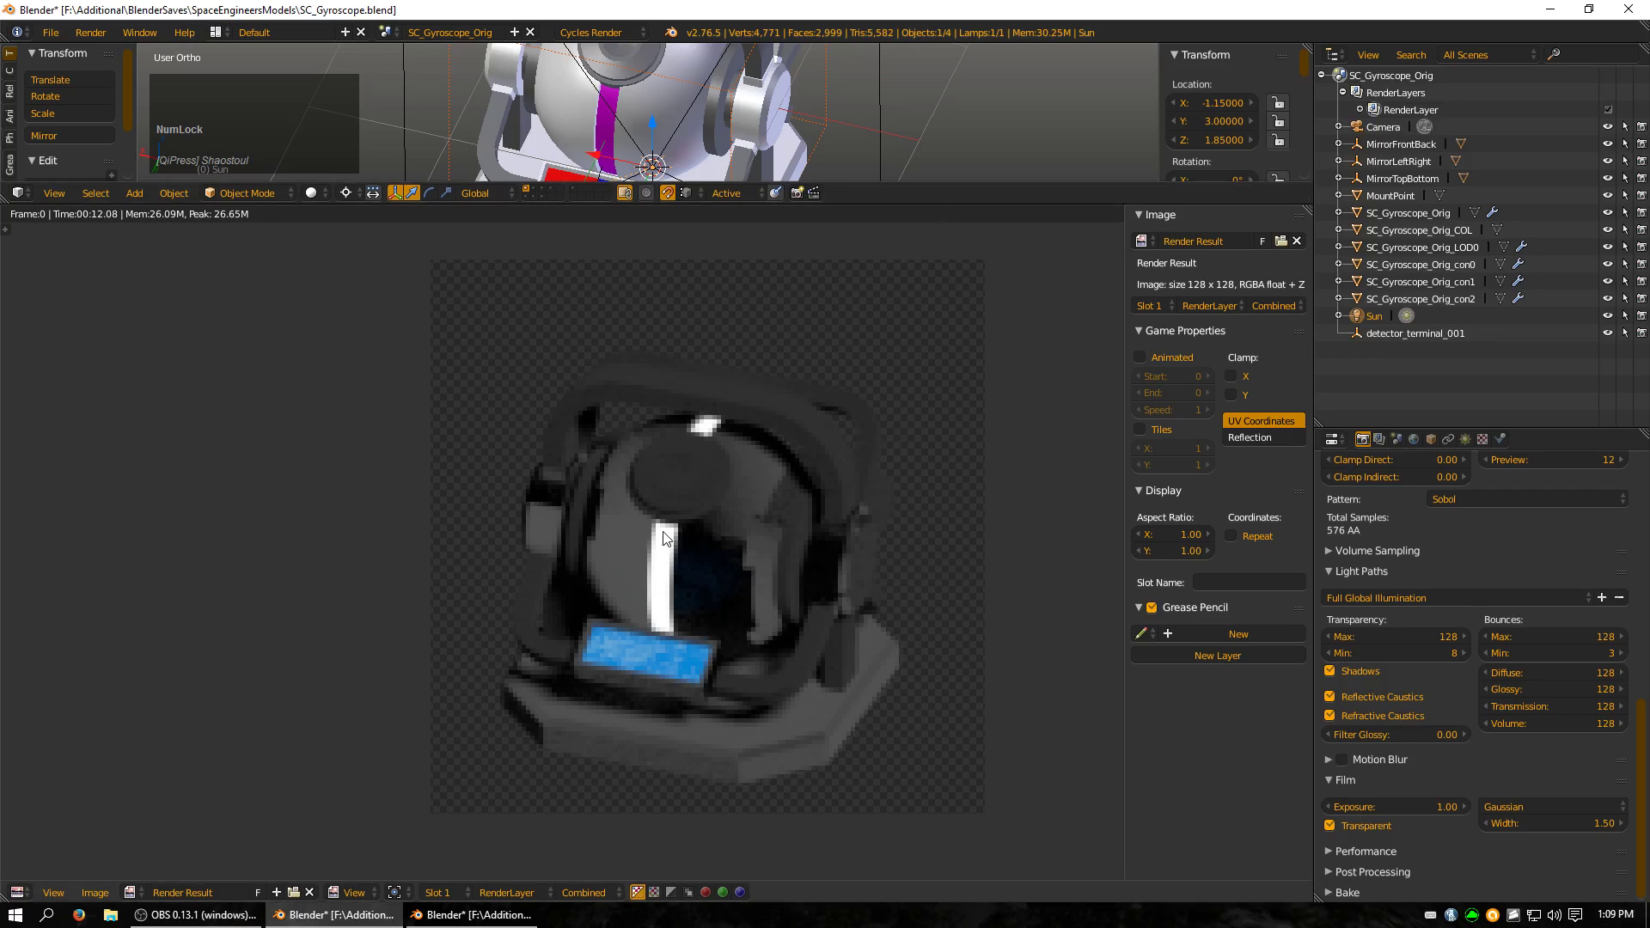
# Clear the render image and put the whole gyroscope mesh into edit mode to show its UVs
pyautogui.click(310, 892)
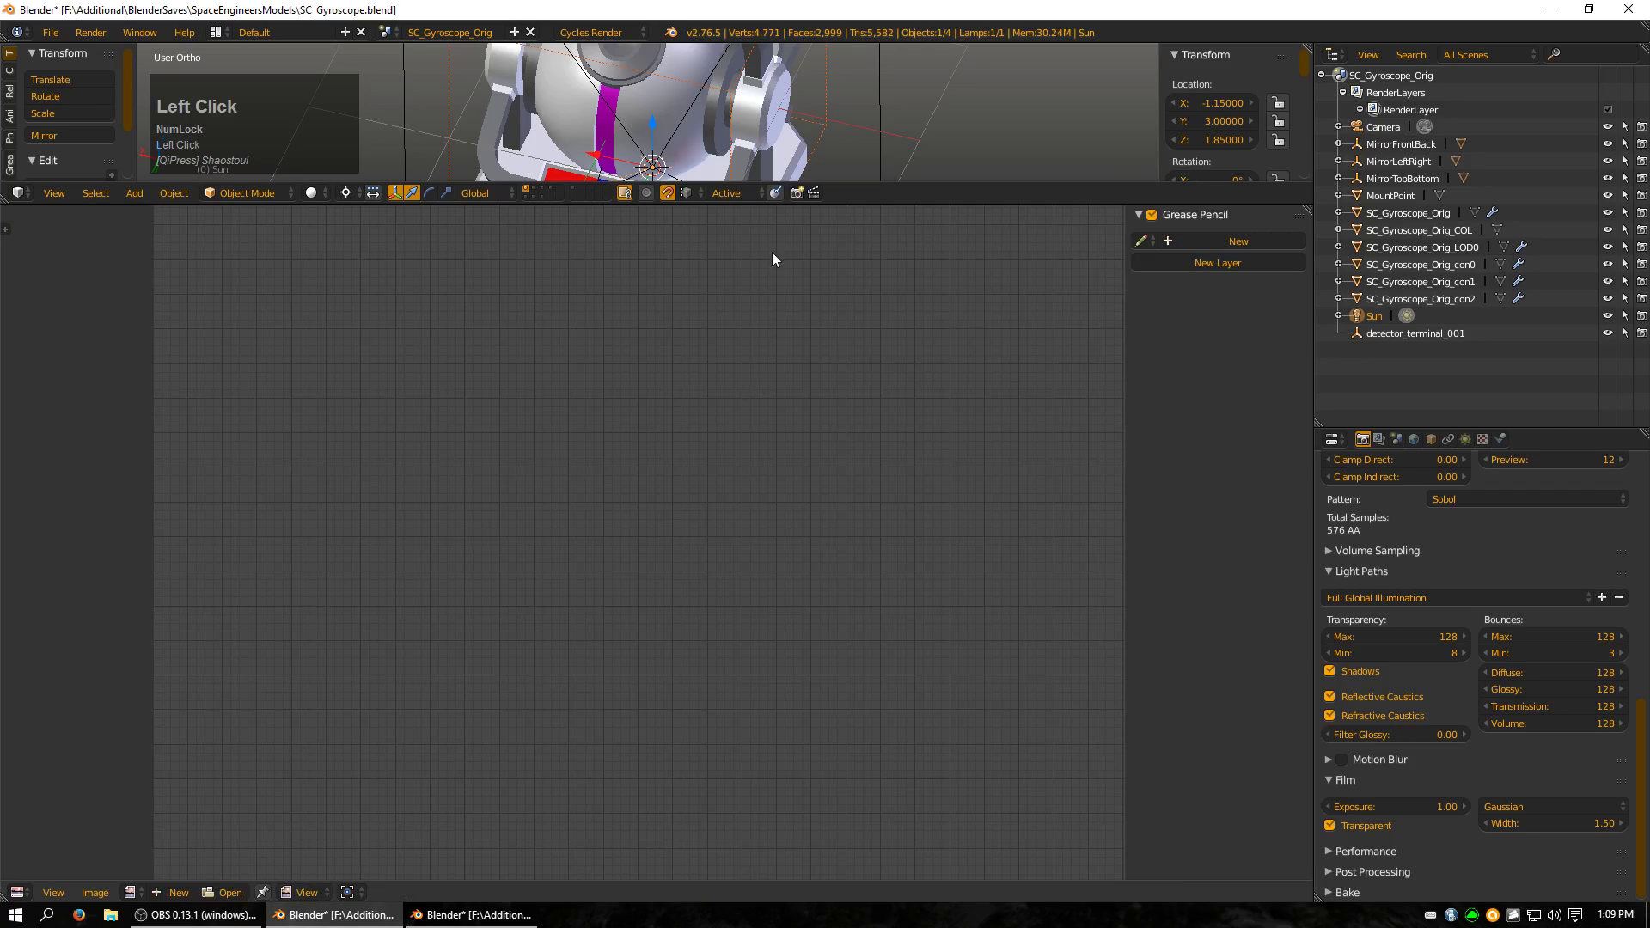
pyautogui.rightClick(655, 112)
pyautogui.press('Tab')
pyautogui.press('a')
pyautogui.press('a')
# Inspect the UV layout, then shrink the UV editor so the 3D viewport fills most of the window
pyautogui.scroll(-2, 822, 548)
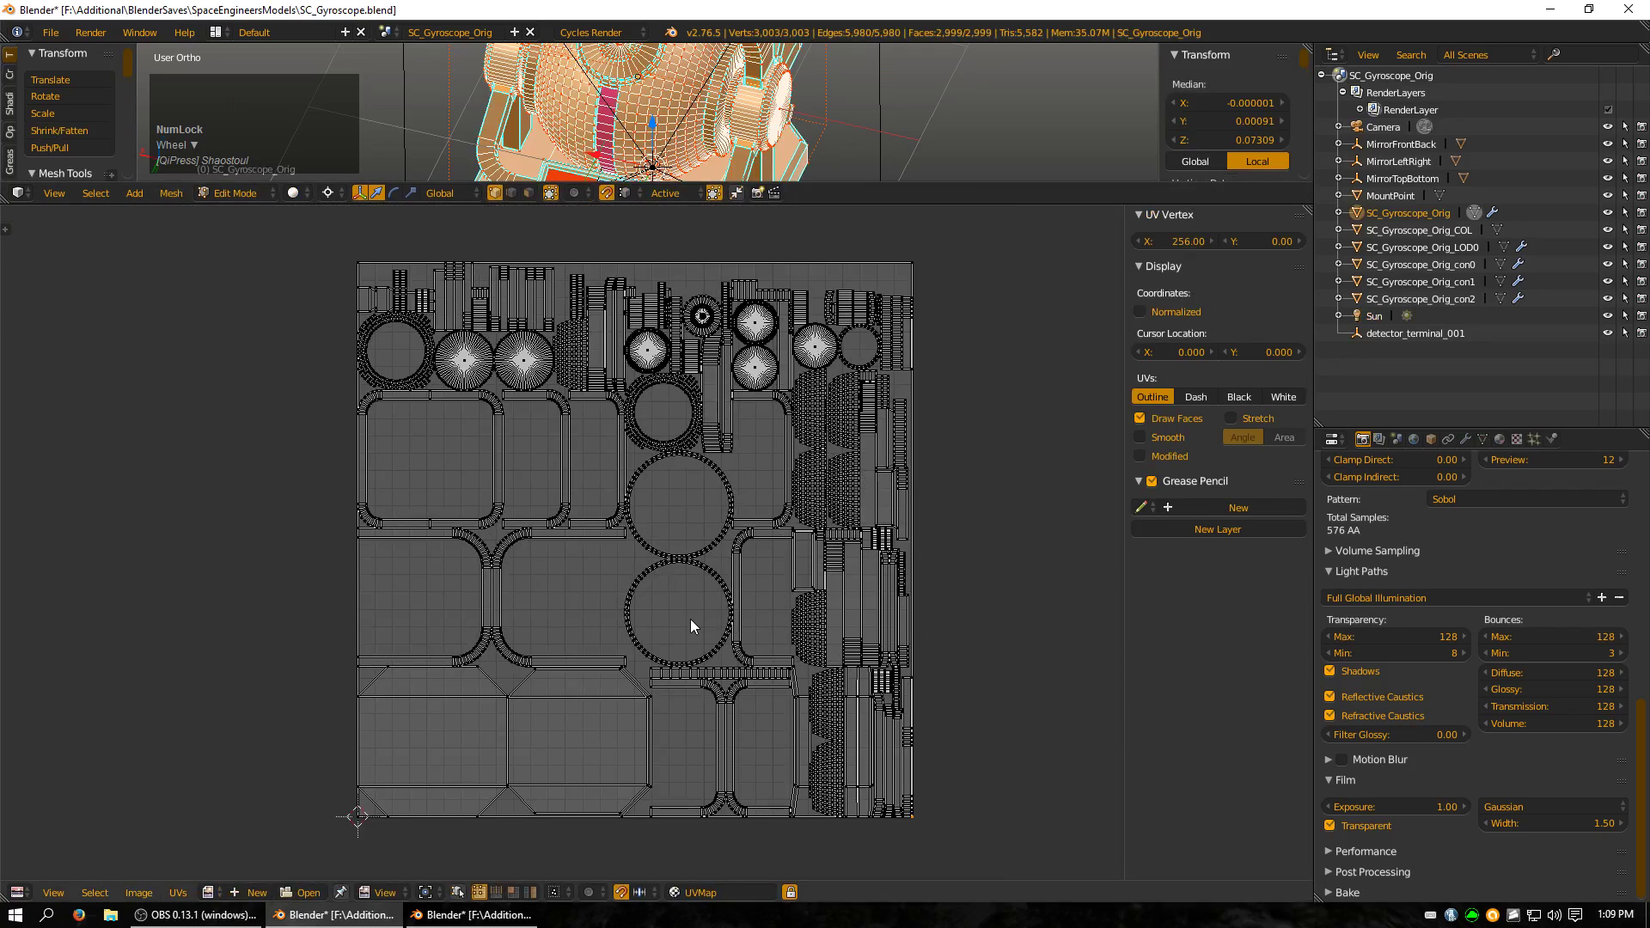
pyautogui.scroll(2, 690, 626)
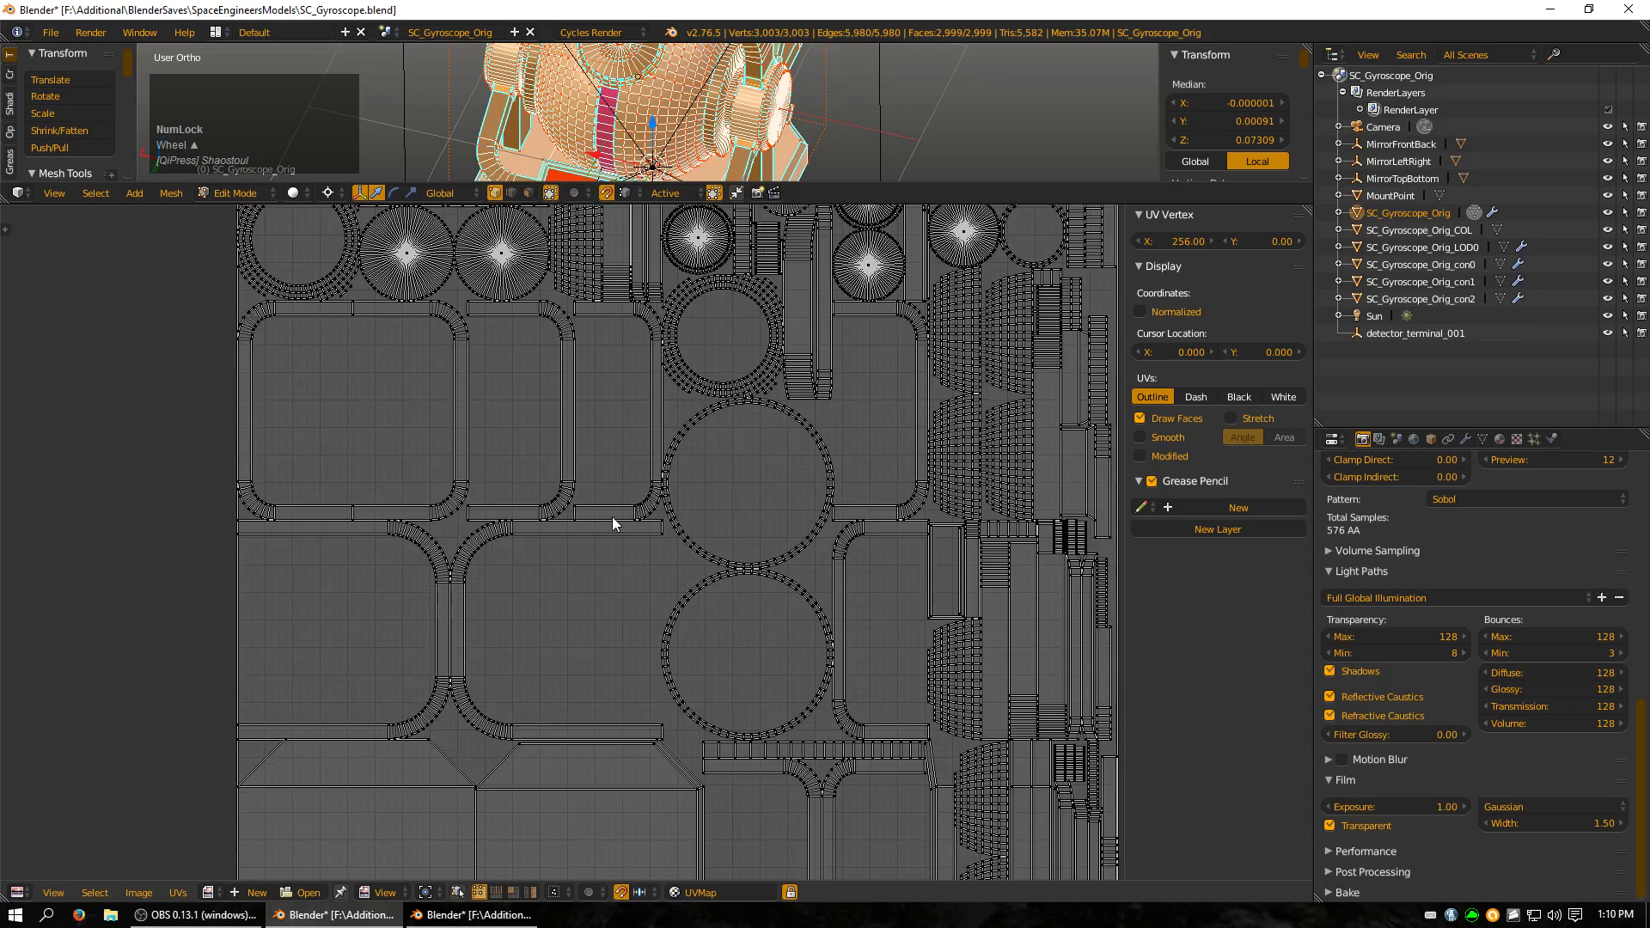
pyautogui.keyDown('shift'); pyautogui.moveTo(612, 517); pyautogui.dragTo(697, 593, button='middle'); pyautogui.keyUp('shift')
pyautogui.scroll(5, 773, 500)
pyautogui.moveTo(840, 372); pyautogui.dragTo(638, 555, button='middle')
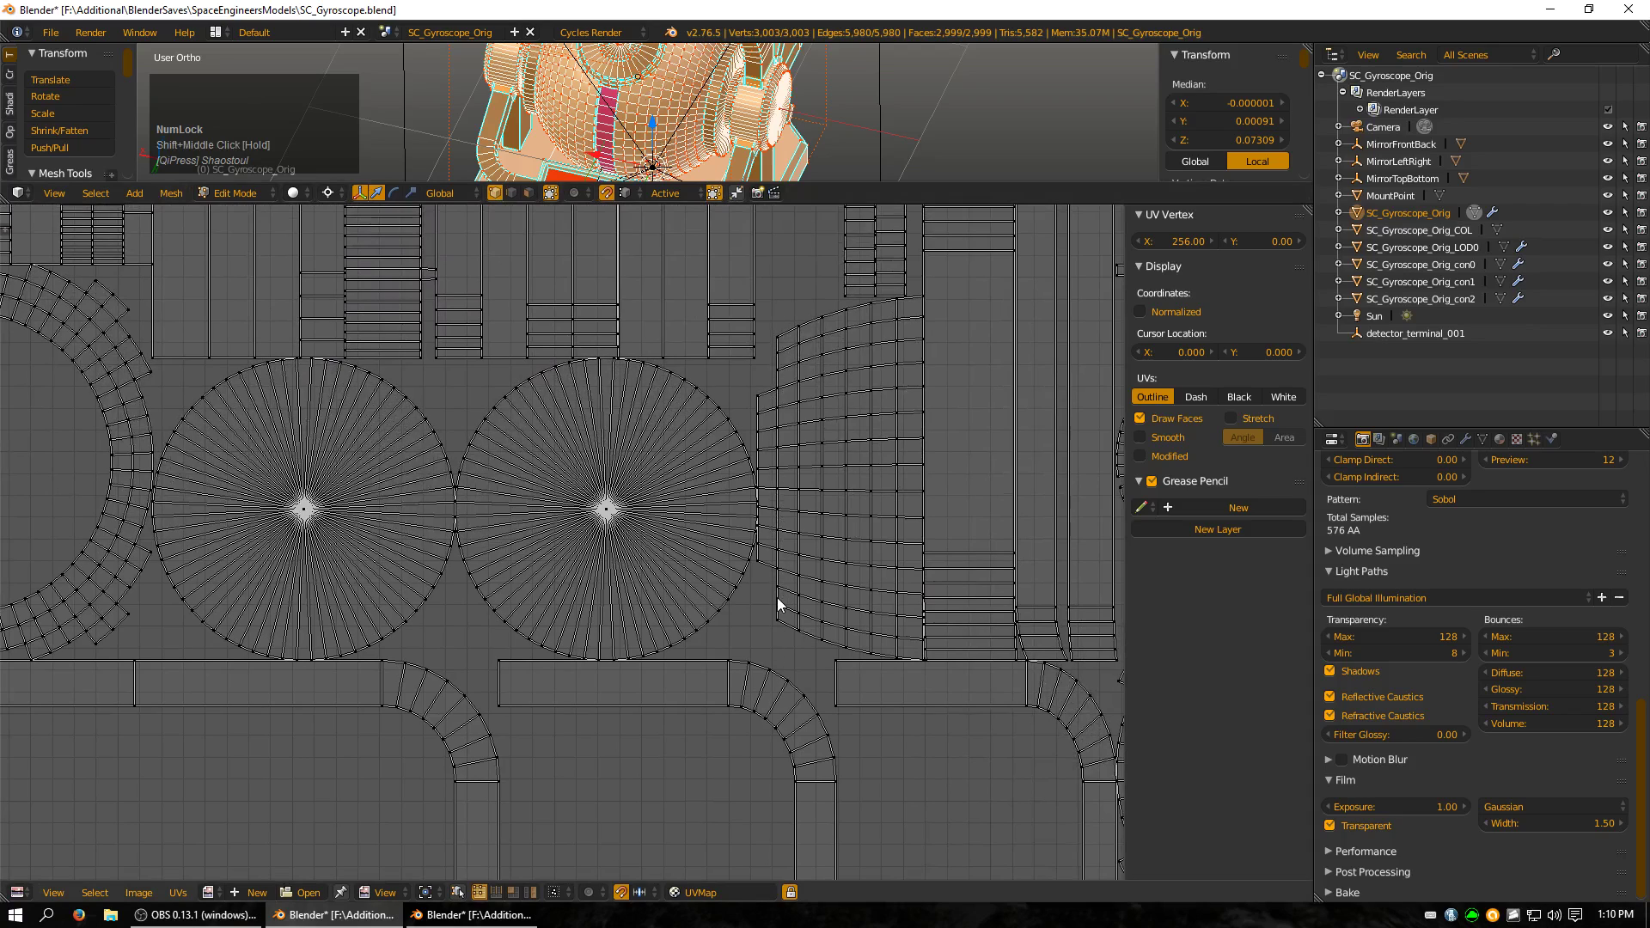
pyautogui.scroll(-4, 776, 596)
pyautogui.keyDown('shift'); pyautogui.moveTo(966, 692); pyautogui.dragTo(578, 533, button='middle'); pyautogui.keyUp('shift')
pyautogui.scroll(3, 912, 756)
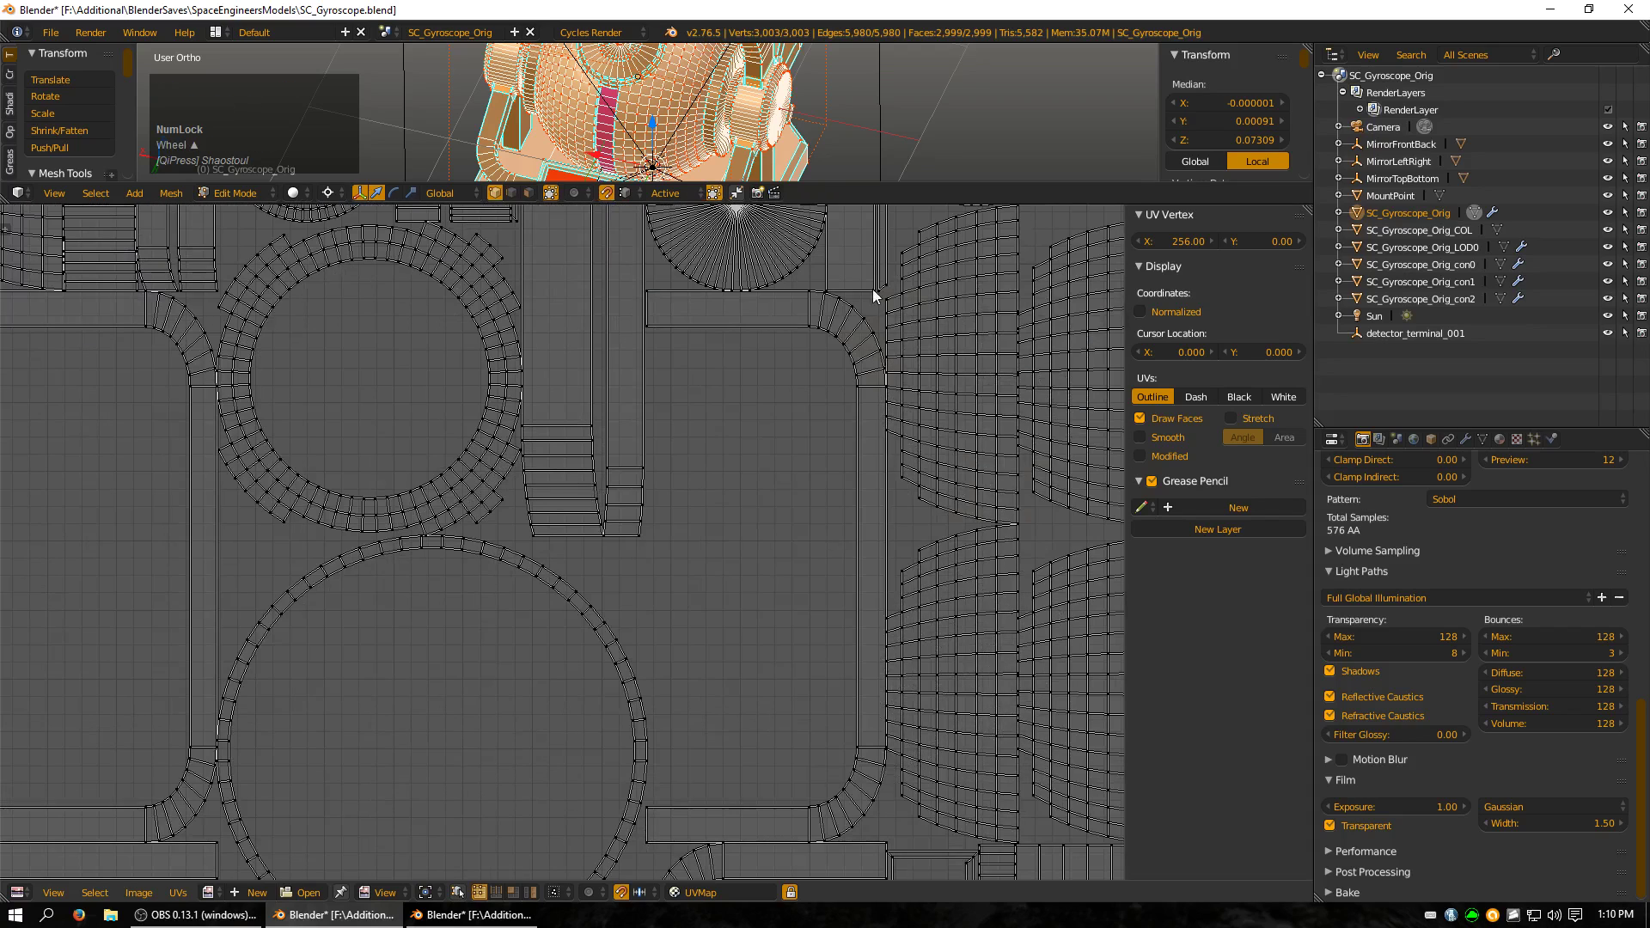
pyautogui.scroll(-6, 900, 461)
pyautogui.scroll(1, 502, 708)
pyautogui.keyDown('shift'); pyautogui.moveTo(502, 708); pyautogui.dragTo(730, 558, button='middle'); pyautogui.keyUp('shift')
pyautogui.scroll(-2, 756, 541)
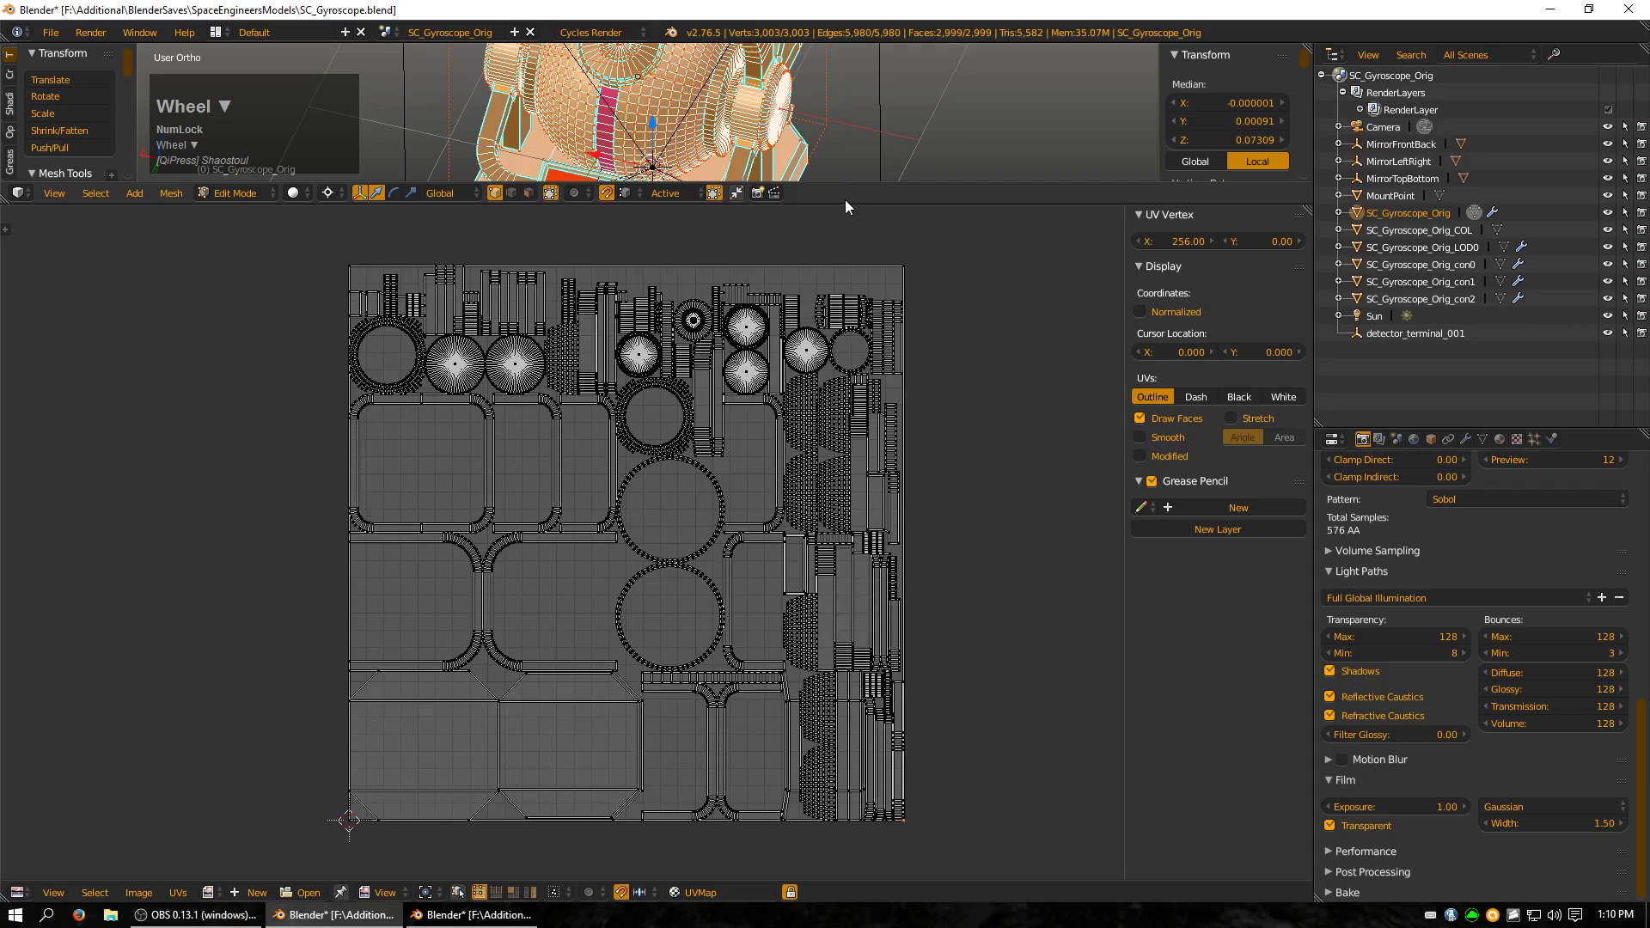
pyautogui.moveTo(845, 202); pyautogui.dragTo(841, 808)
# Render the gyroscope at 128 × 128 and enlarge the Render Result area
pyautogui.scroll(3, 646, 513)
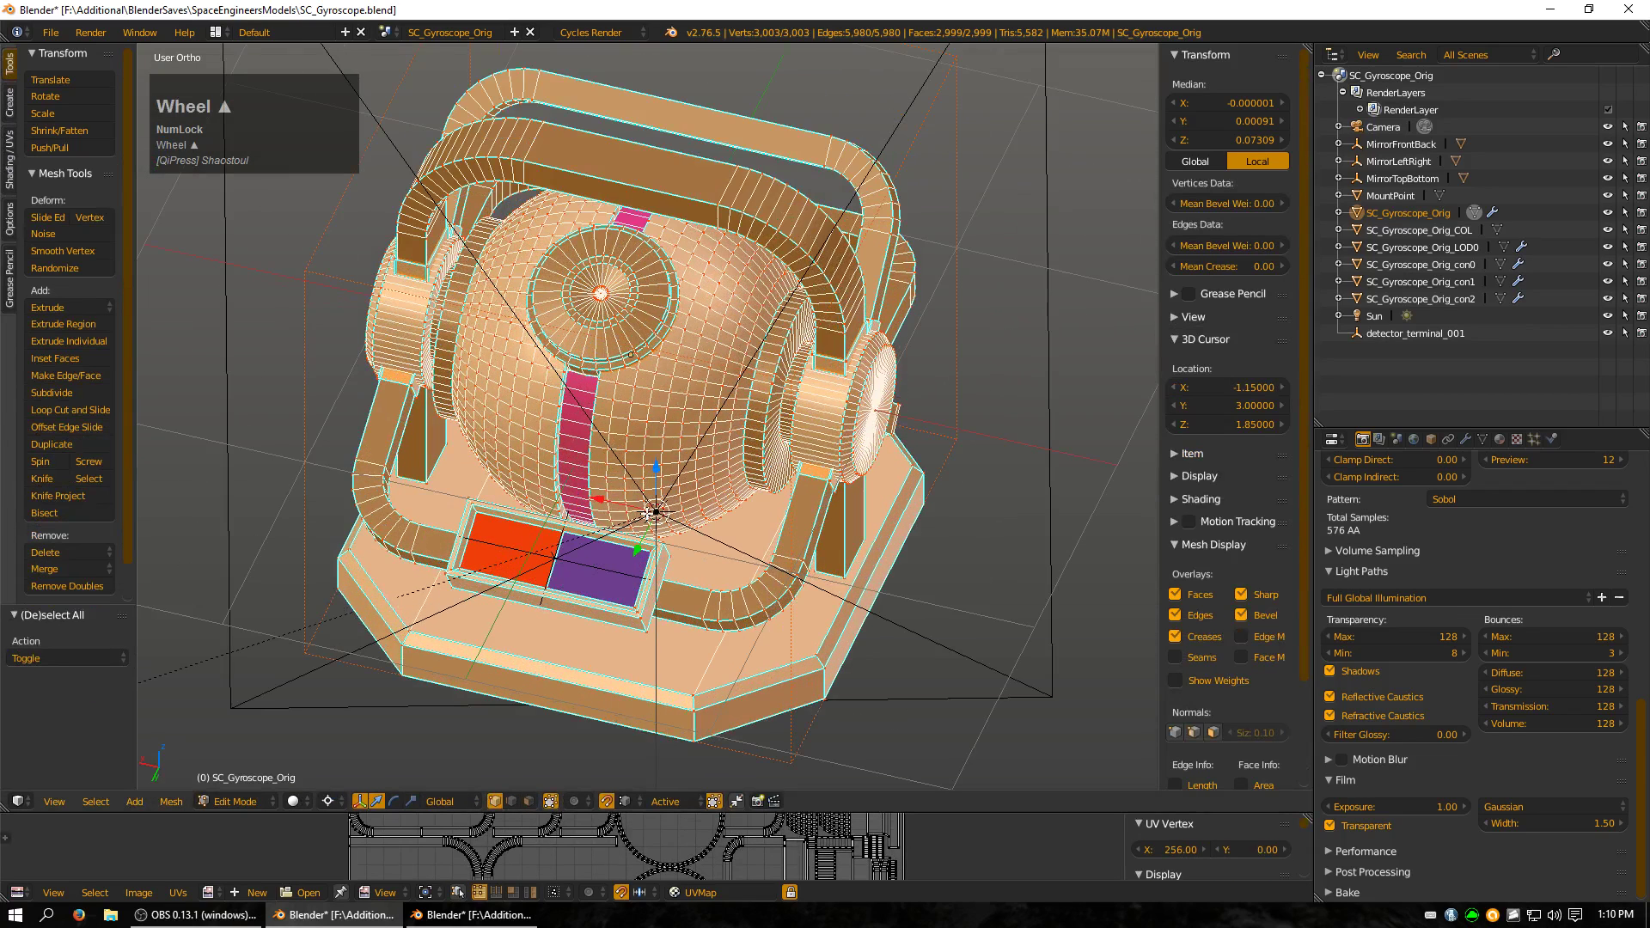
pyautogui.press('F12')
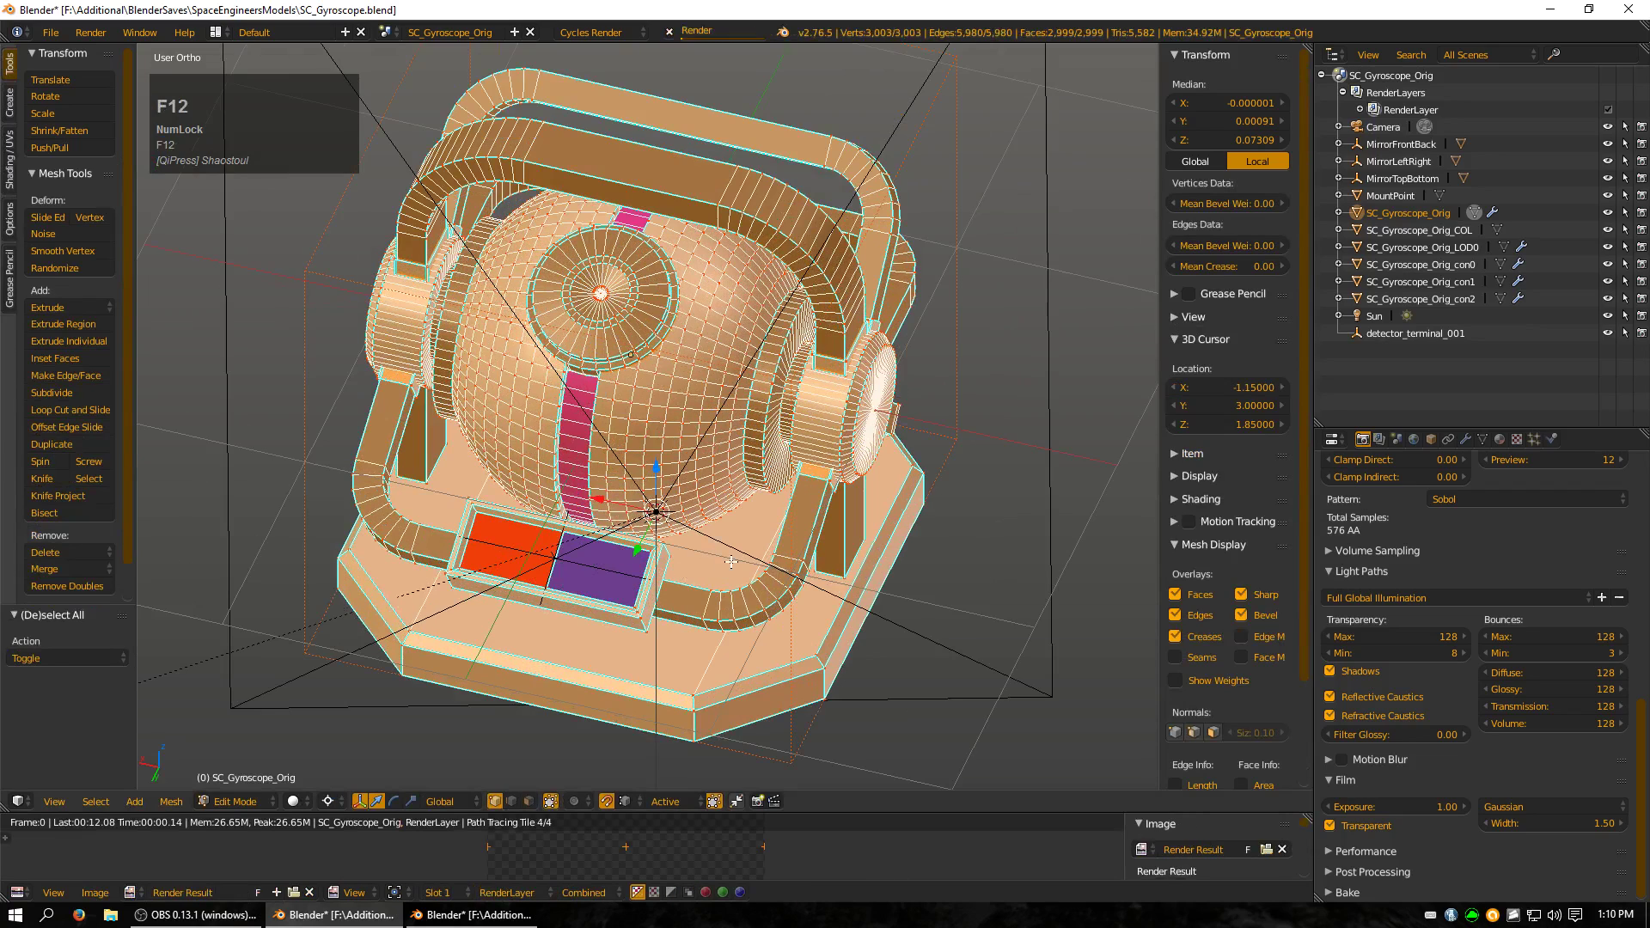
pyautogui.moveTo(886, 813); pyautogui.dragTo(893, 440)
pyautogui.press('Escape')
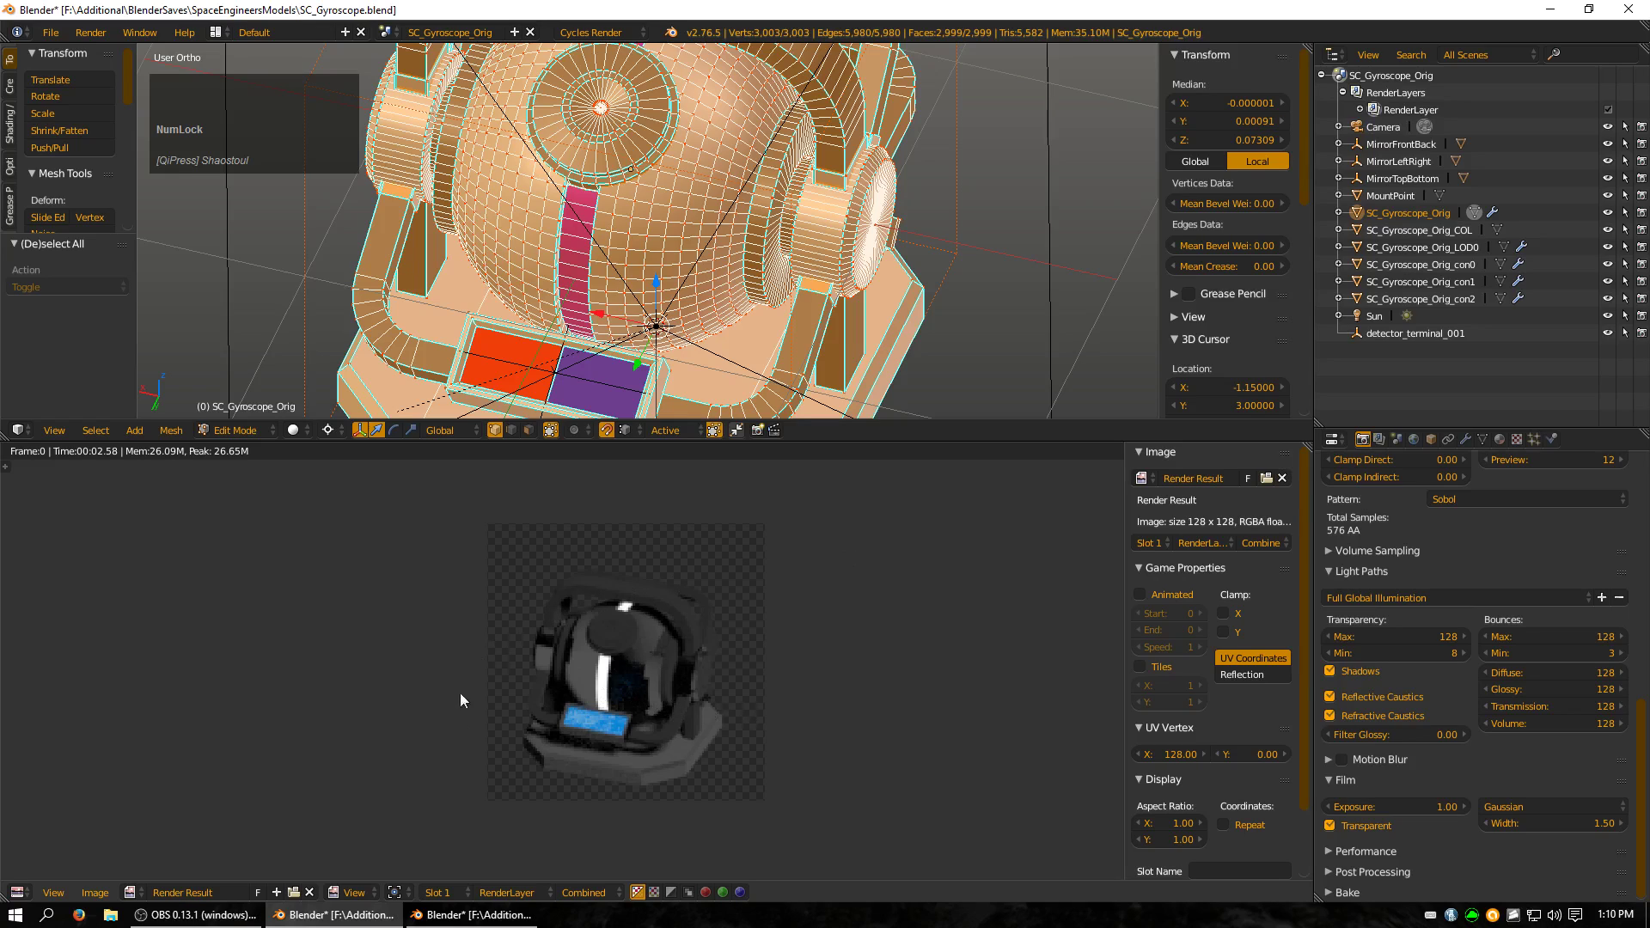
# In SC_Gyroscope1.blend, enter edit mode and select the edge loop along the top frame arch
pyautogui.click(473, 915)
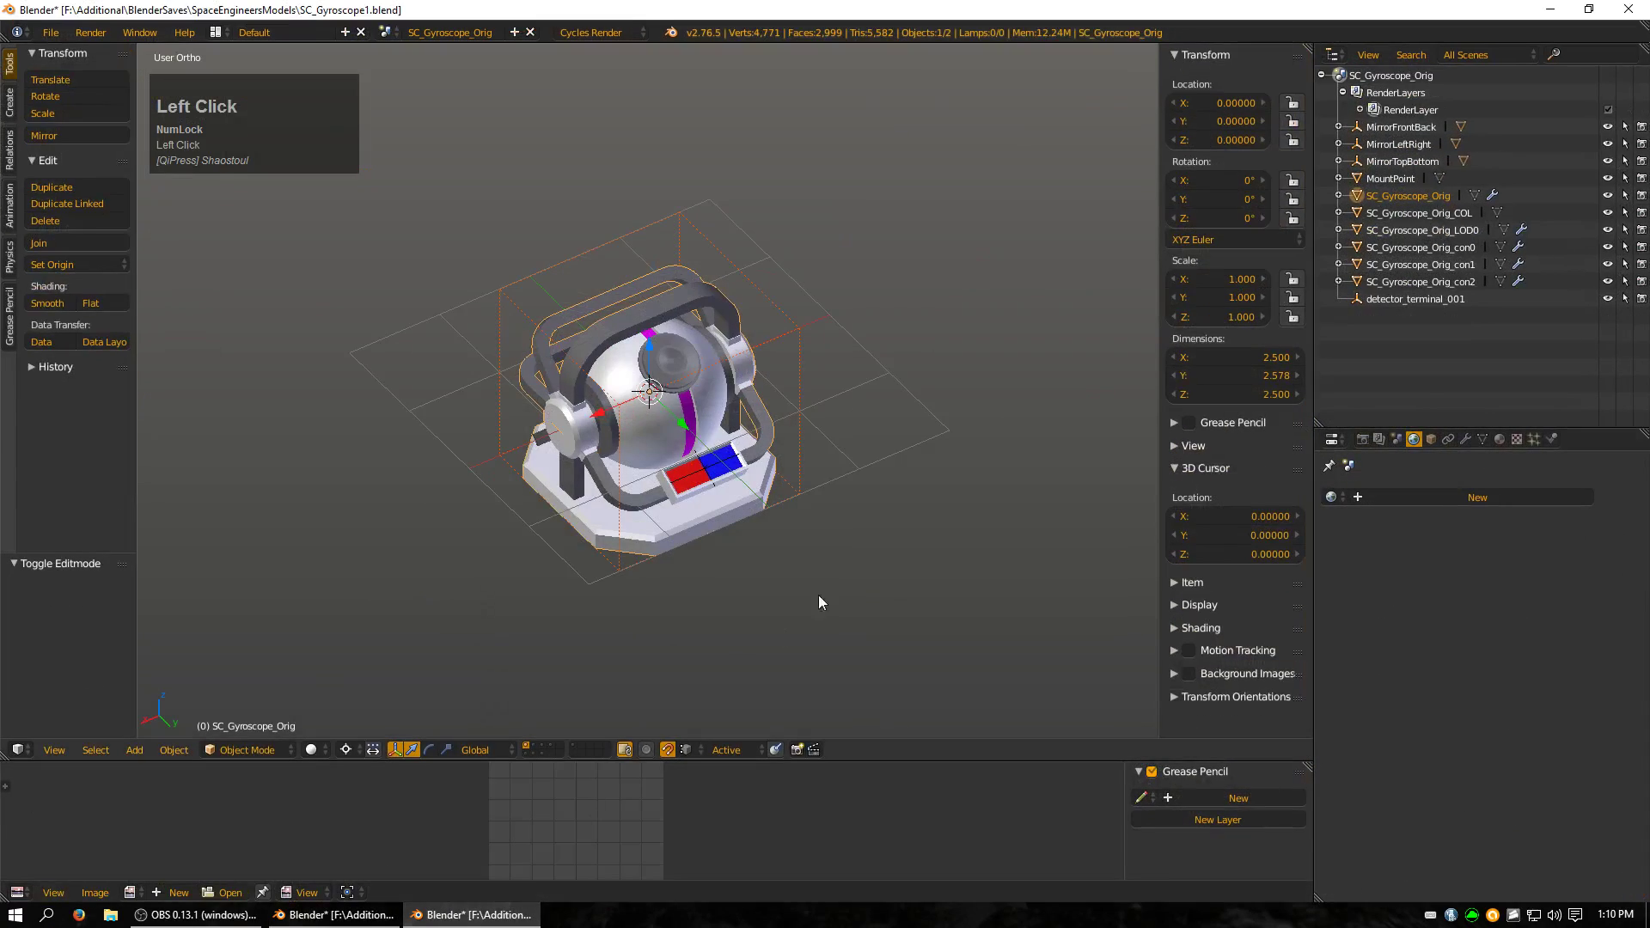
pyautogui.scroll(2, 745, 444)
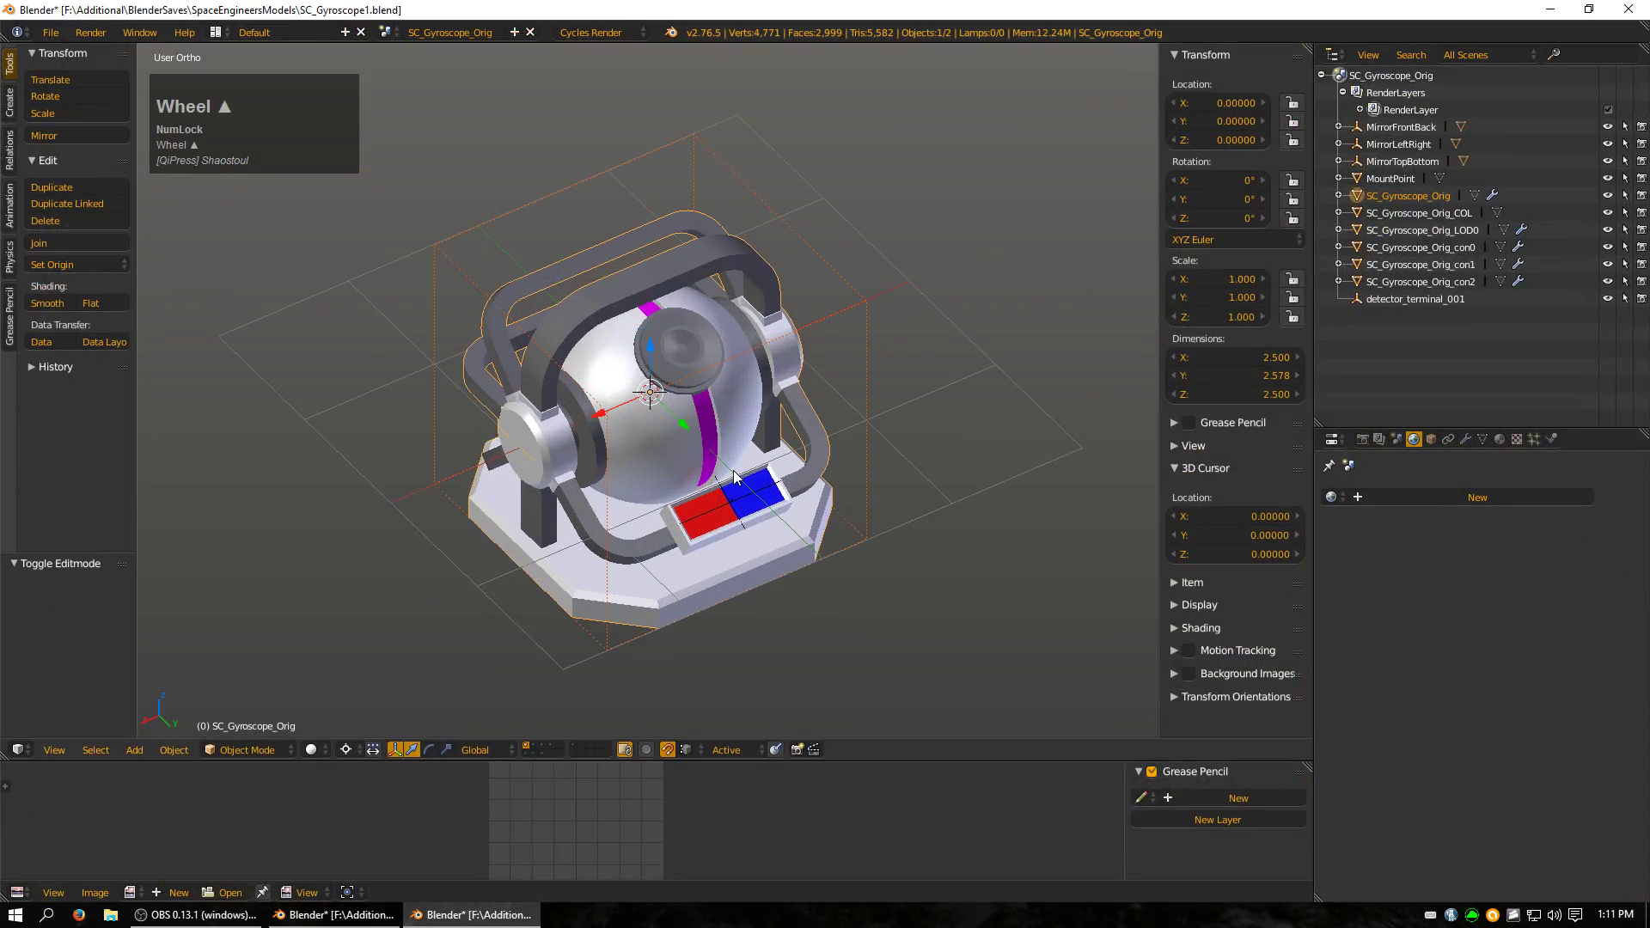
pyautogui.press('Tab')
pyautogui.scroll(3, 696, 581)
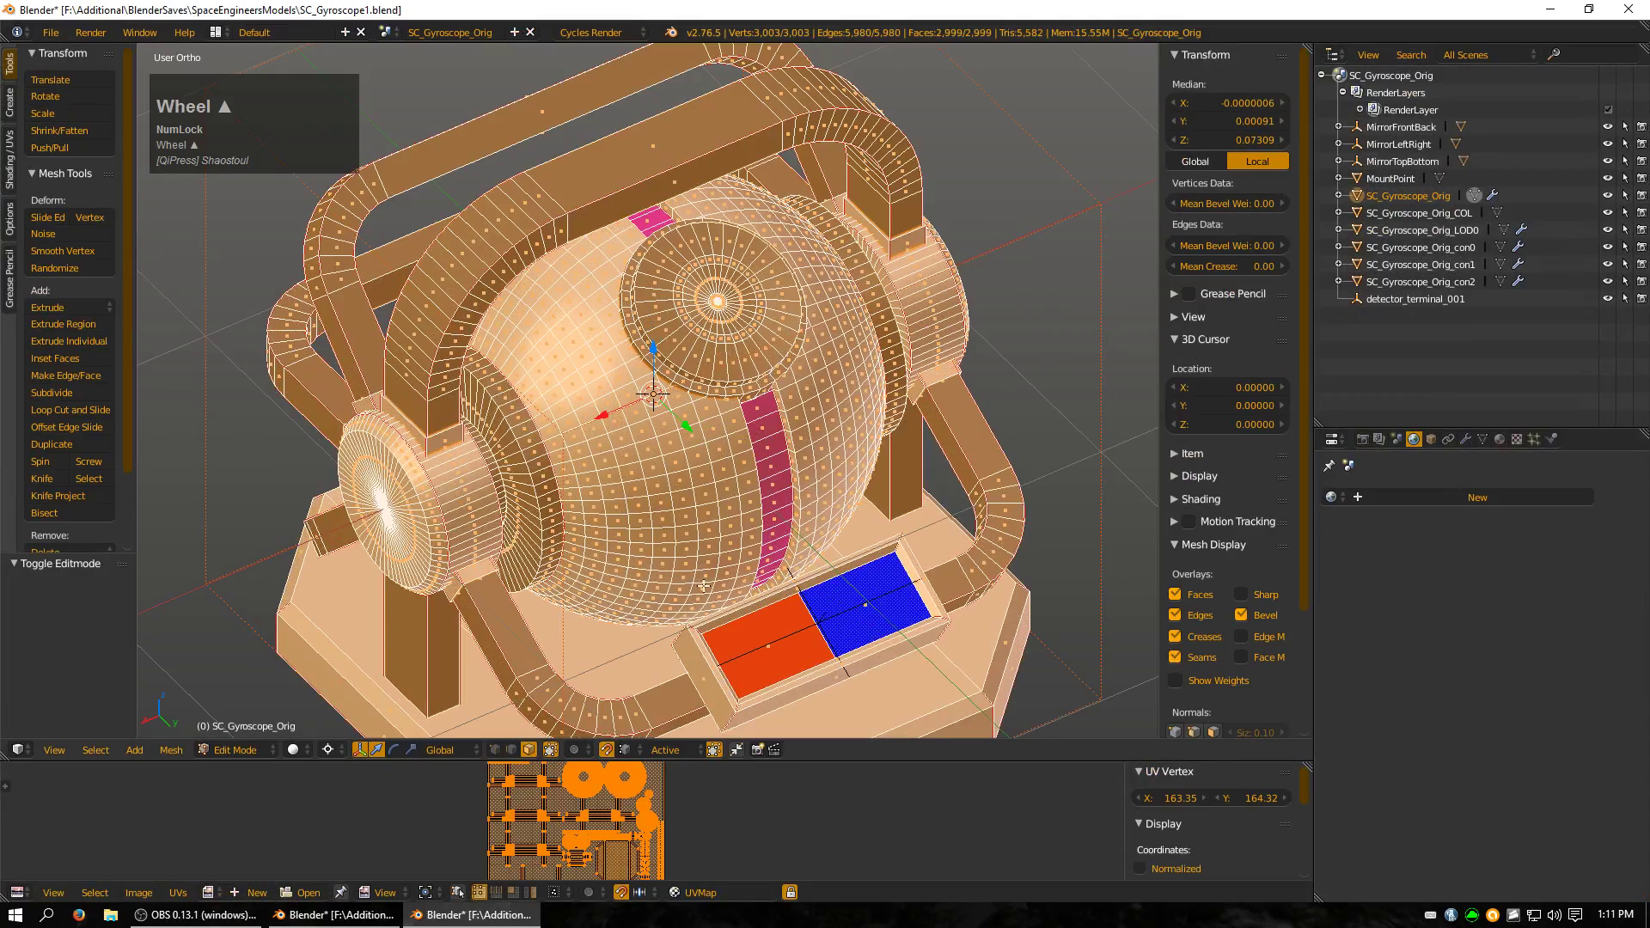
pyautogui.moveTo(770, 720); pyautogui.dragTo(564, 302, button='middle')
pyautogui.press('a')
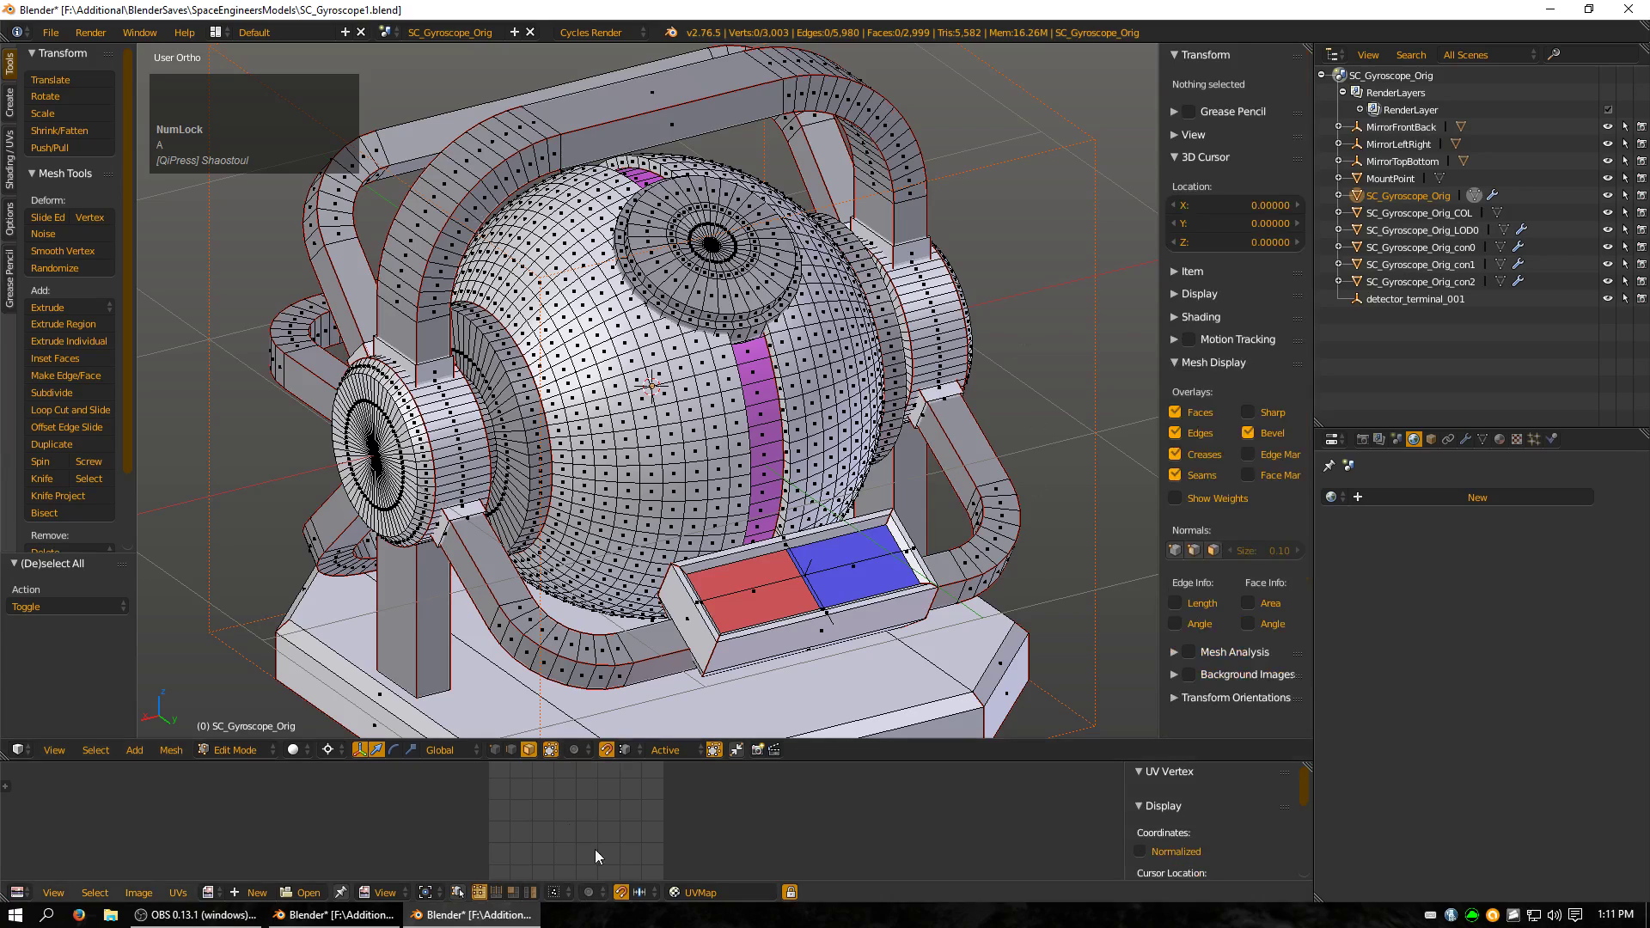
pyautogui.click(511, 749)
pyautogui.keyDown('alt'); pyautogui.rightClick(611, 125); pyautogui.keyUp('alt')
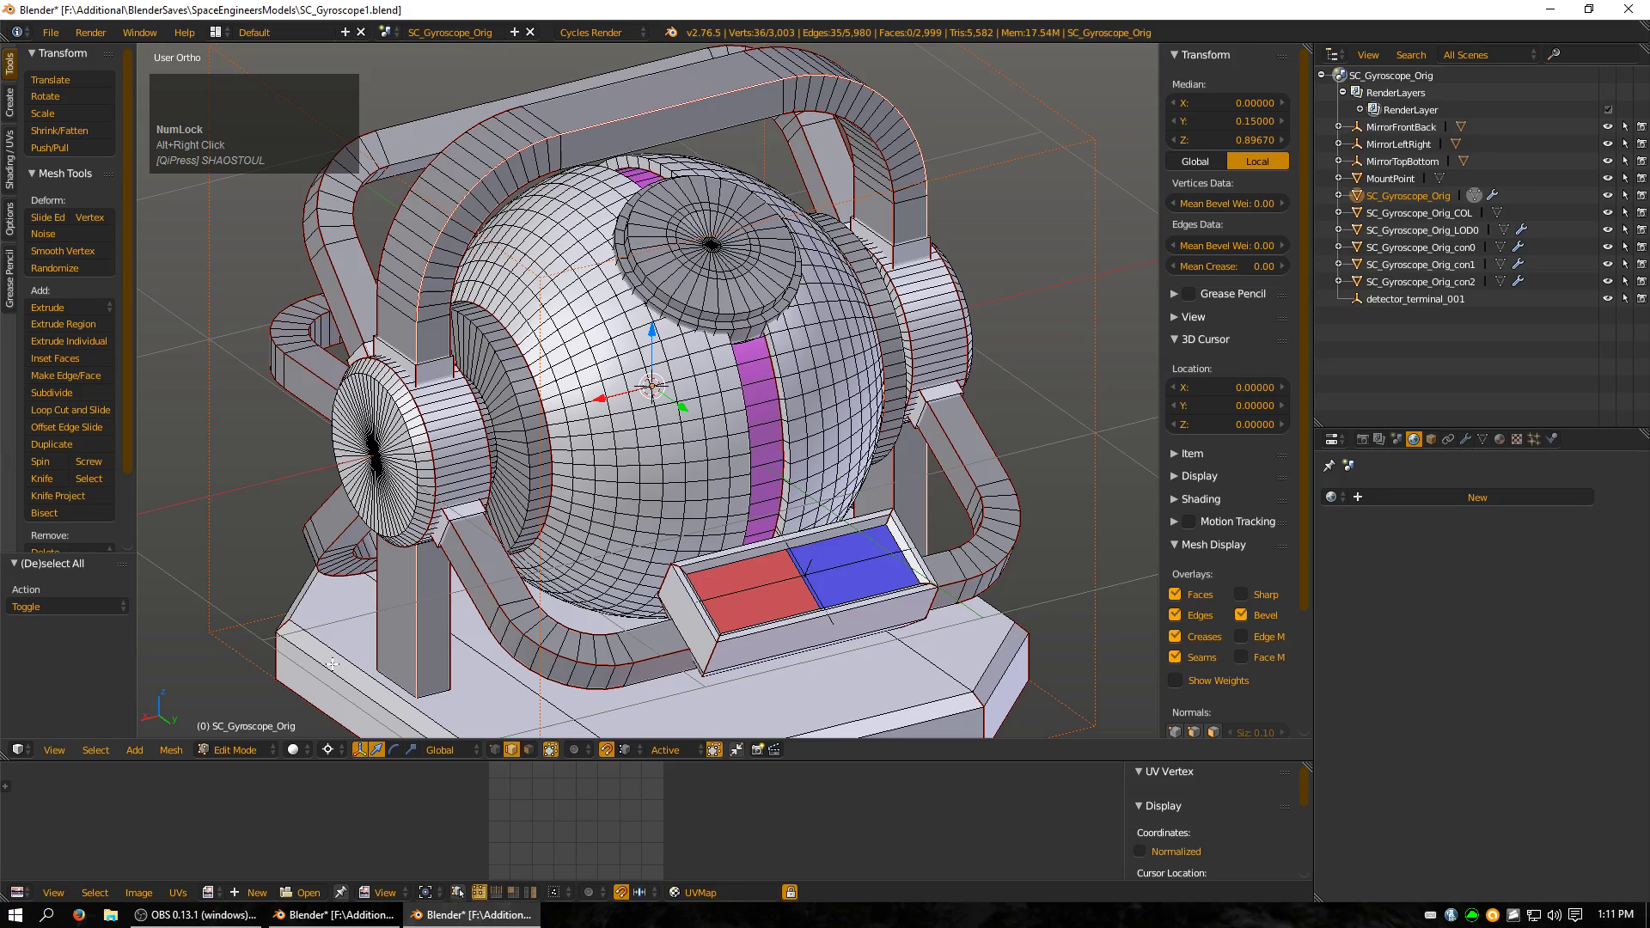
# Toggle the sharp-edge overlay, select the entire mesh, and enlarge the UV editor over most of the window
pyautogui.click(1241, 594)
pyautogui.click(1241, 594)
pyautogui.scroll(-3, 656, 549)
pyautogui.press('a')
pyautogui.press('a')
pyautogui.scroll(2, 799, 832)
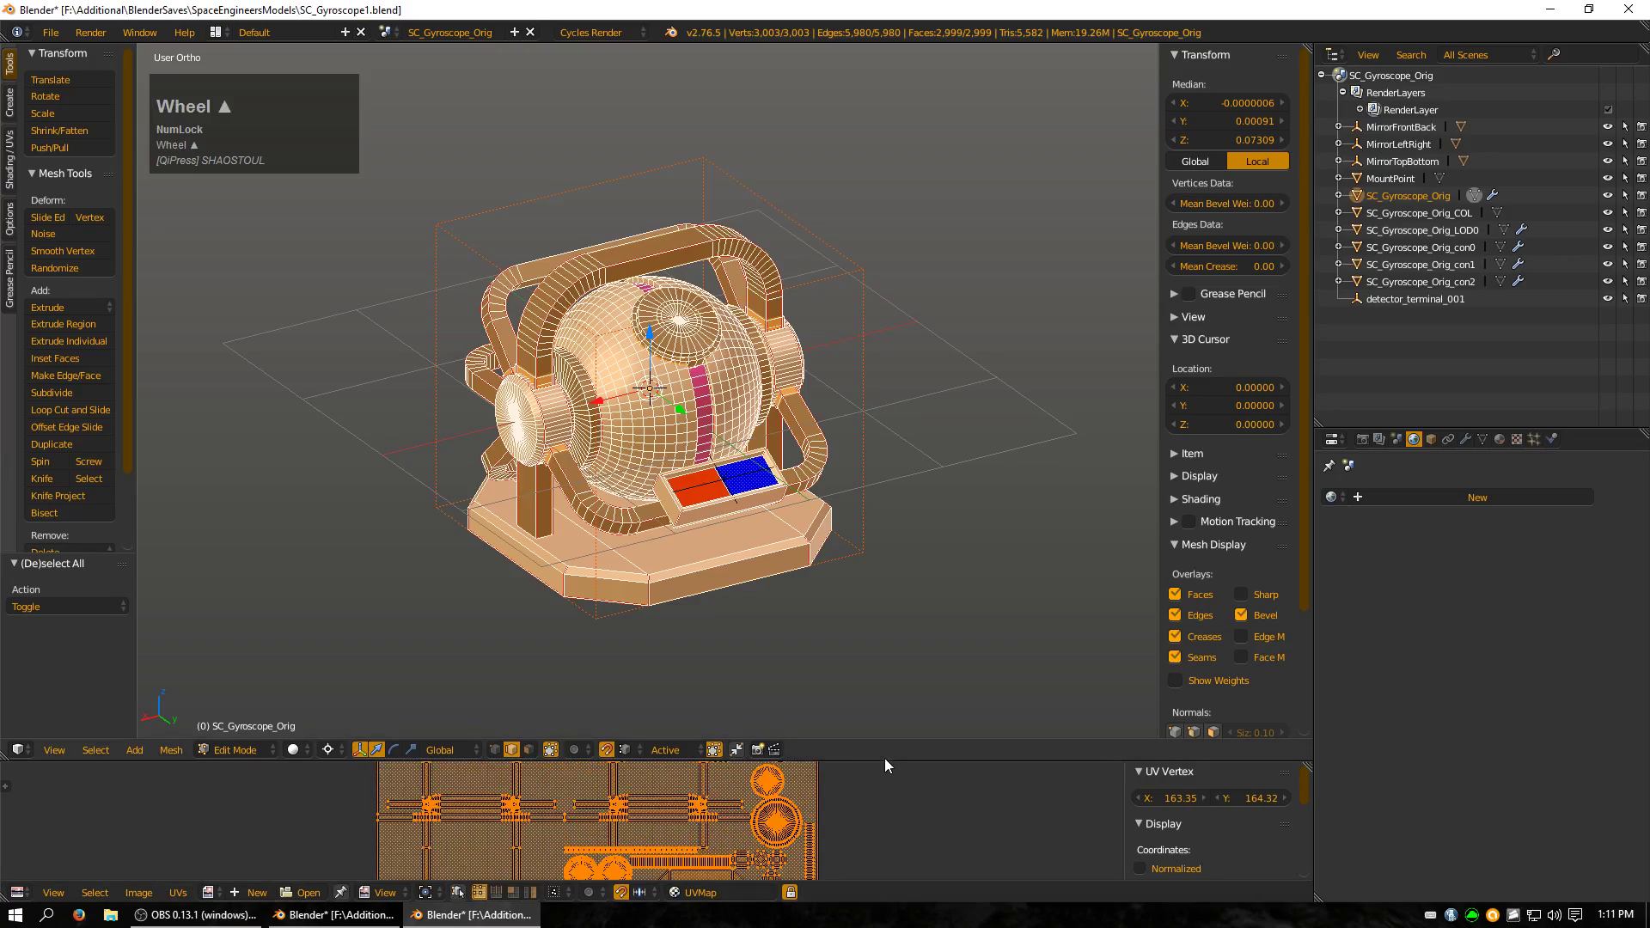
pyautogui.moveTo(886, 761); pyautogui.dragTo(891, 105)
# Zoom and pan over the UV layout, then resize so the 3D view fills the window again
pyautogui.scroll(2, 822, 582)
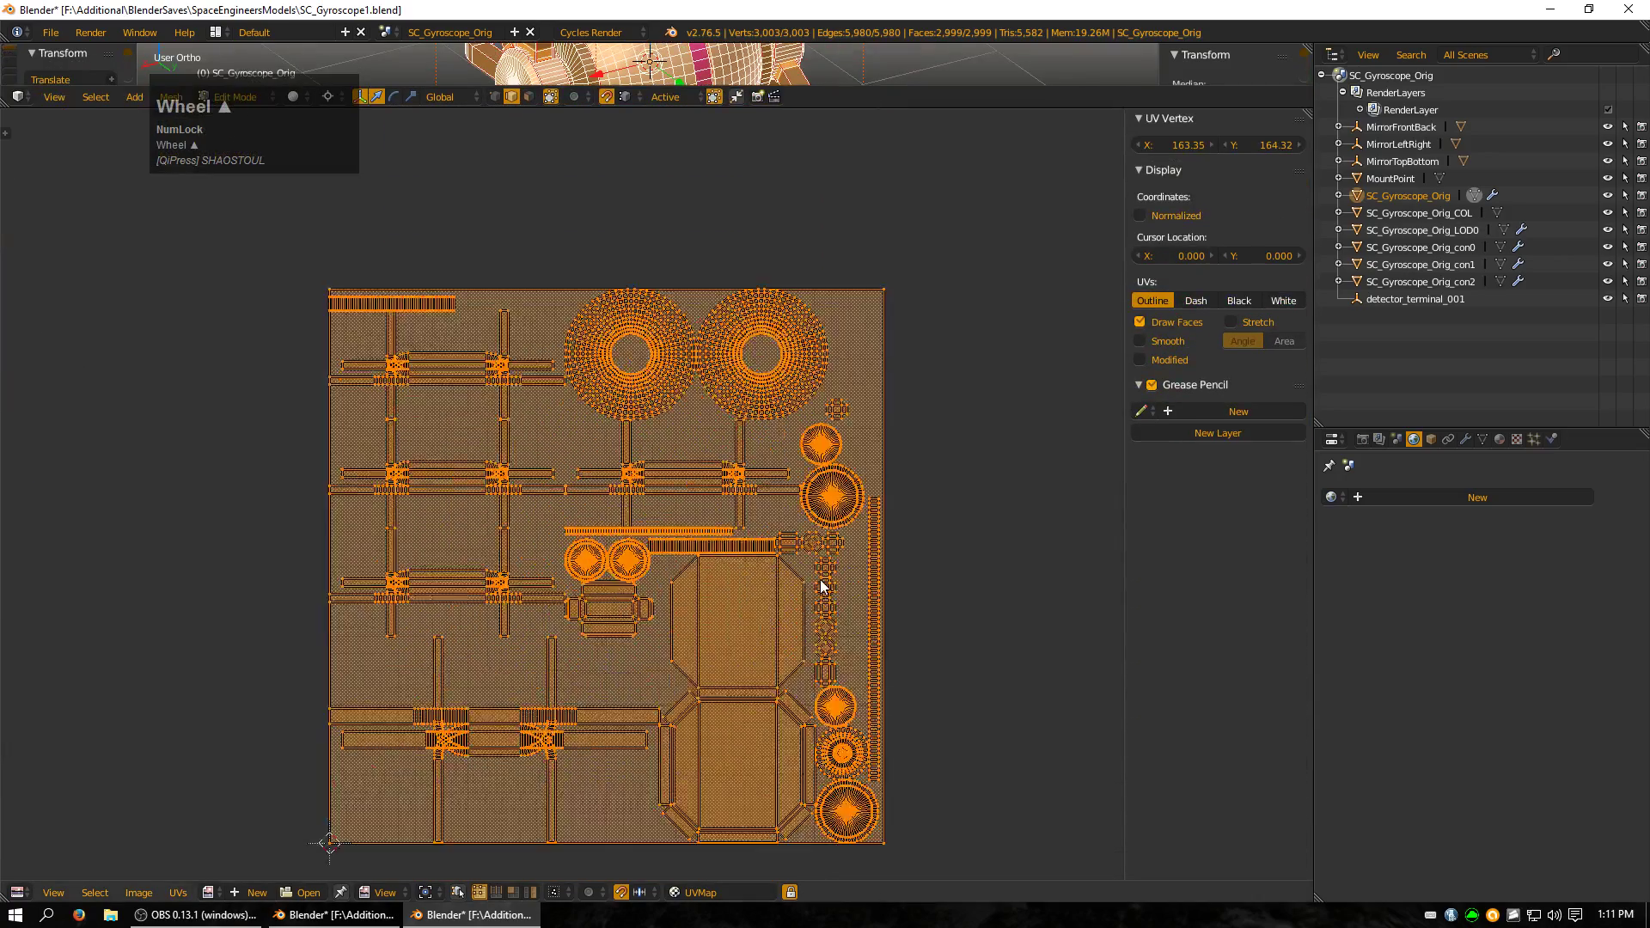
pyautogui.keyDown('shift'); pyautogui.moveTo(766, 674); pyautogui.dragTo(765, 600, button='middle'); pyautogui.keyUp('shift')
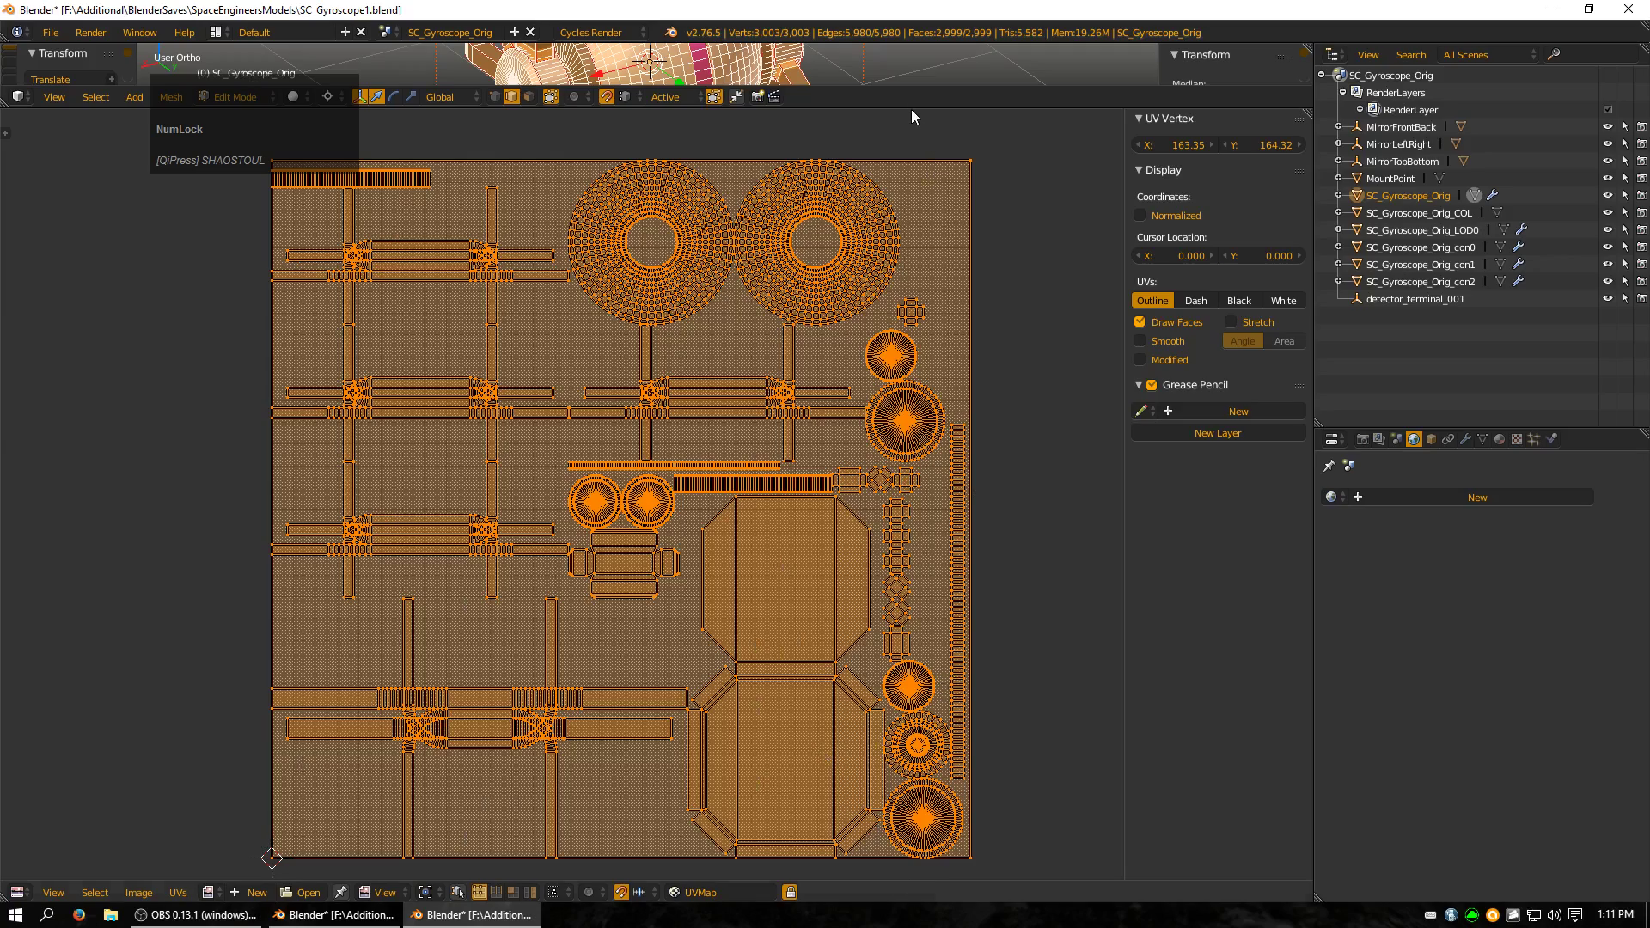
pyautogui.moveTo(911, 108); pyautogui.dragTo(916, 764)
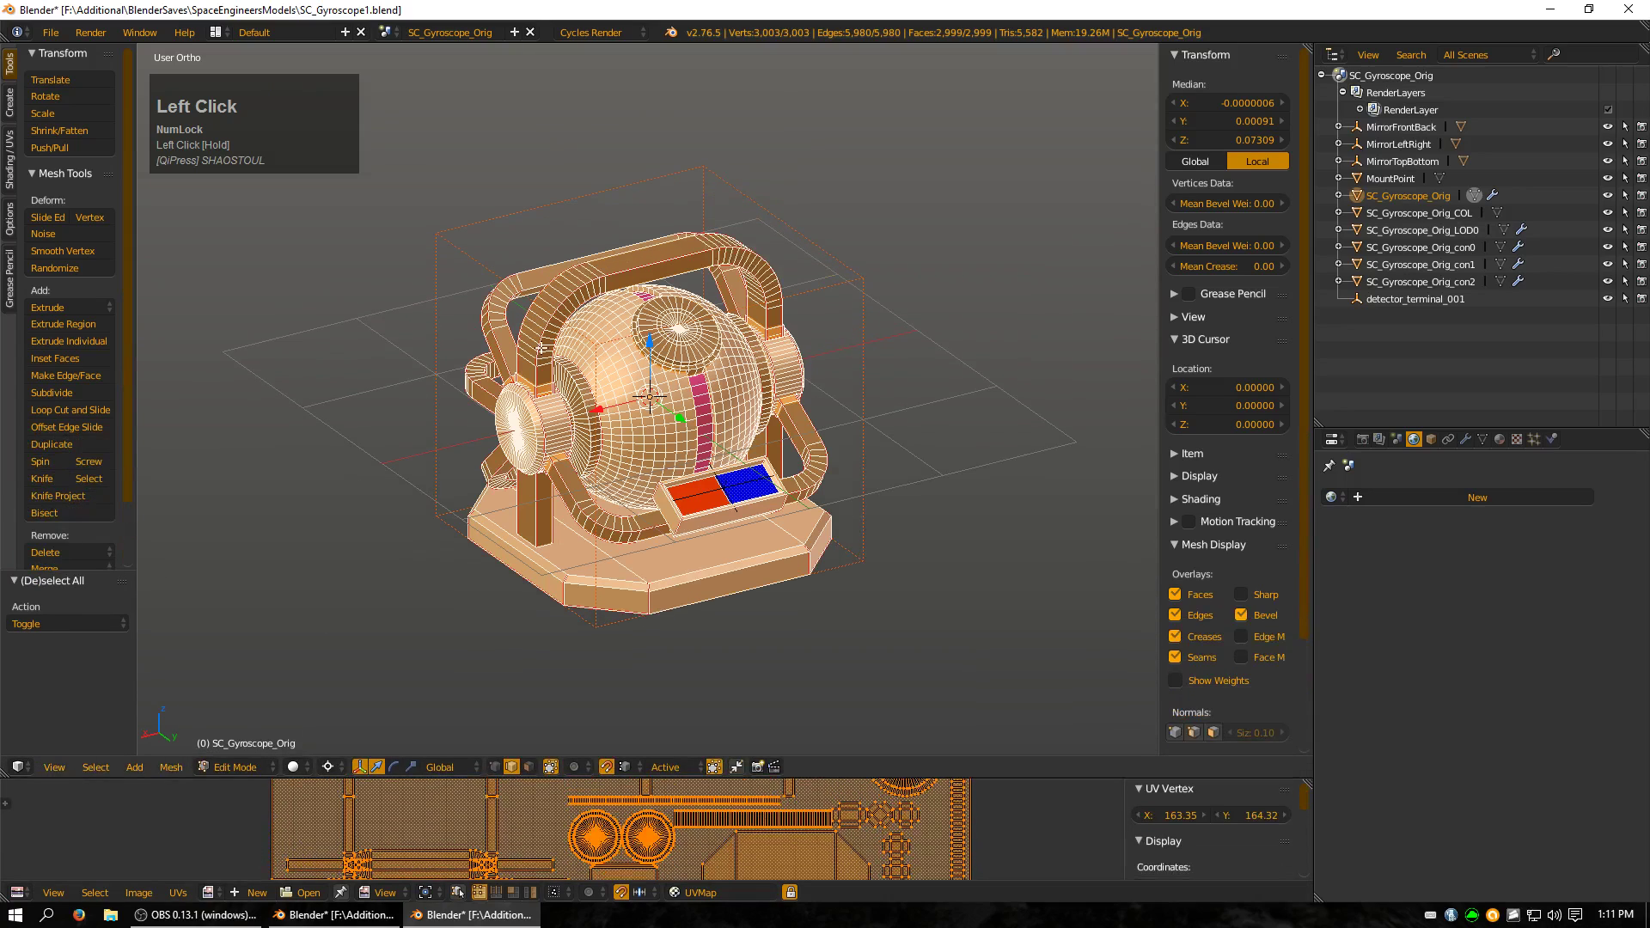
# Save SC_Gyroscope.blend from its Blender window
pyautogui.click(335, 914)
pyautogui.scroll(-3, 785, 302)
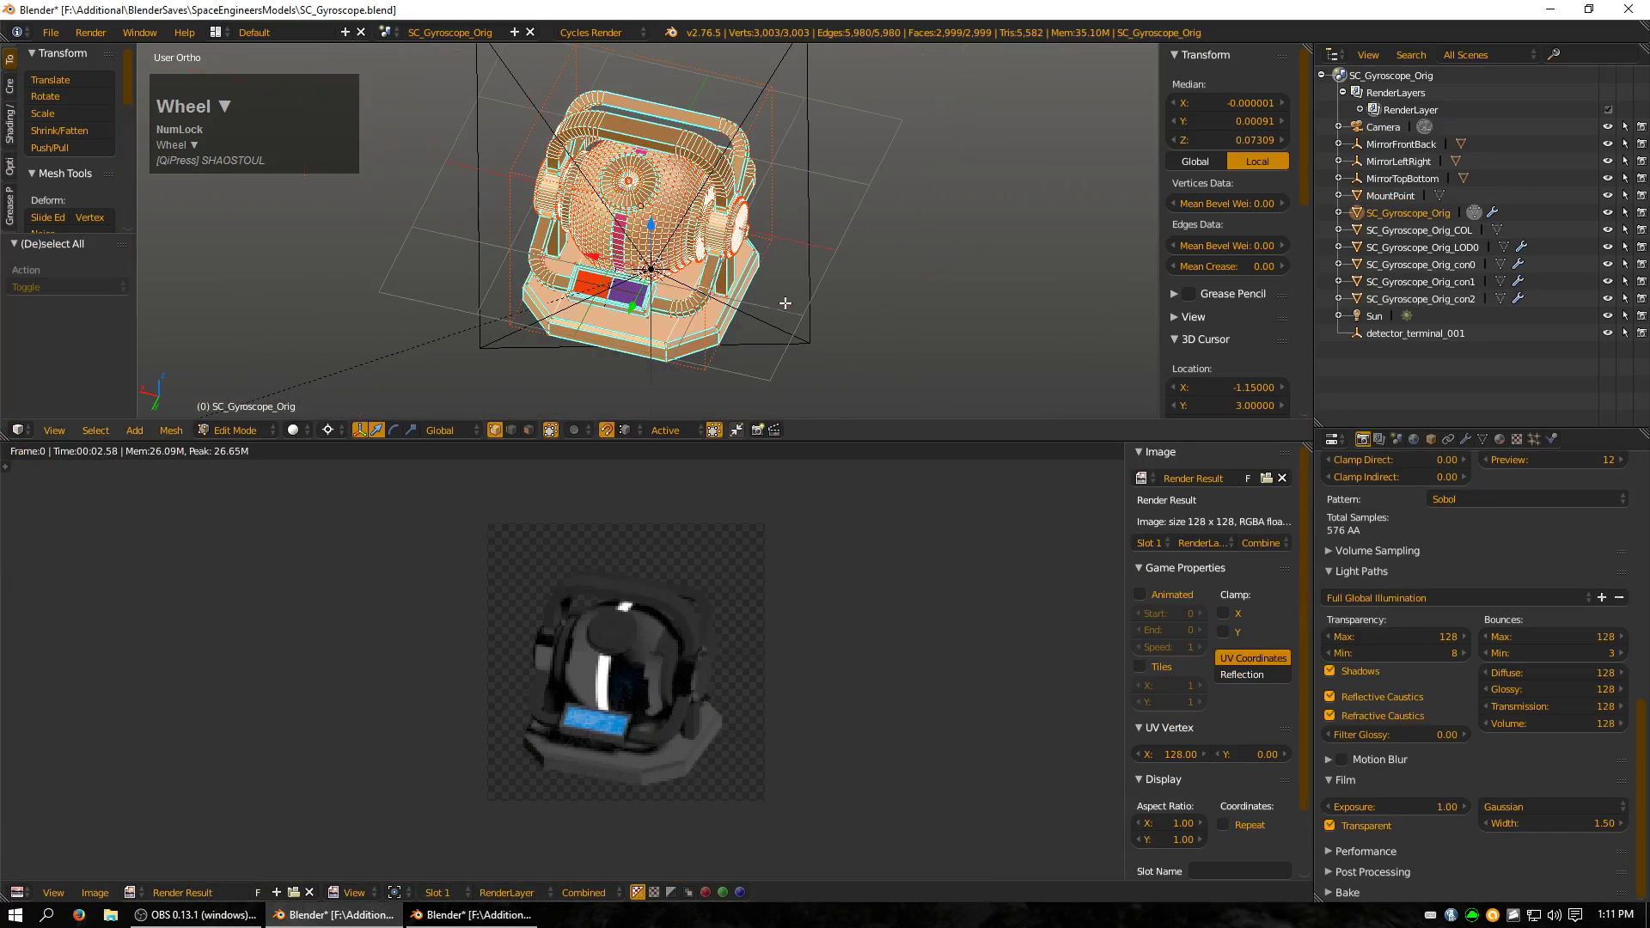
pyautogui.click(50, 32)
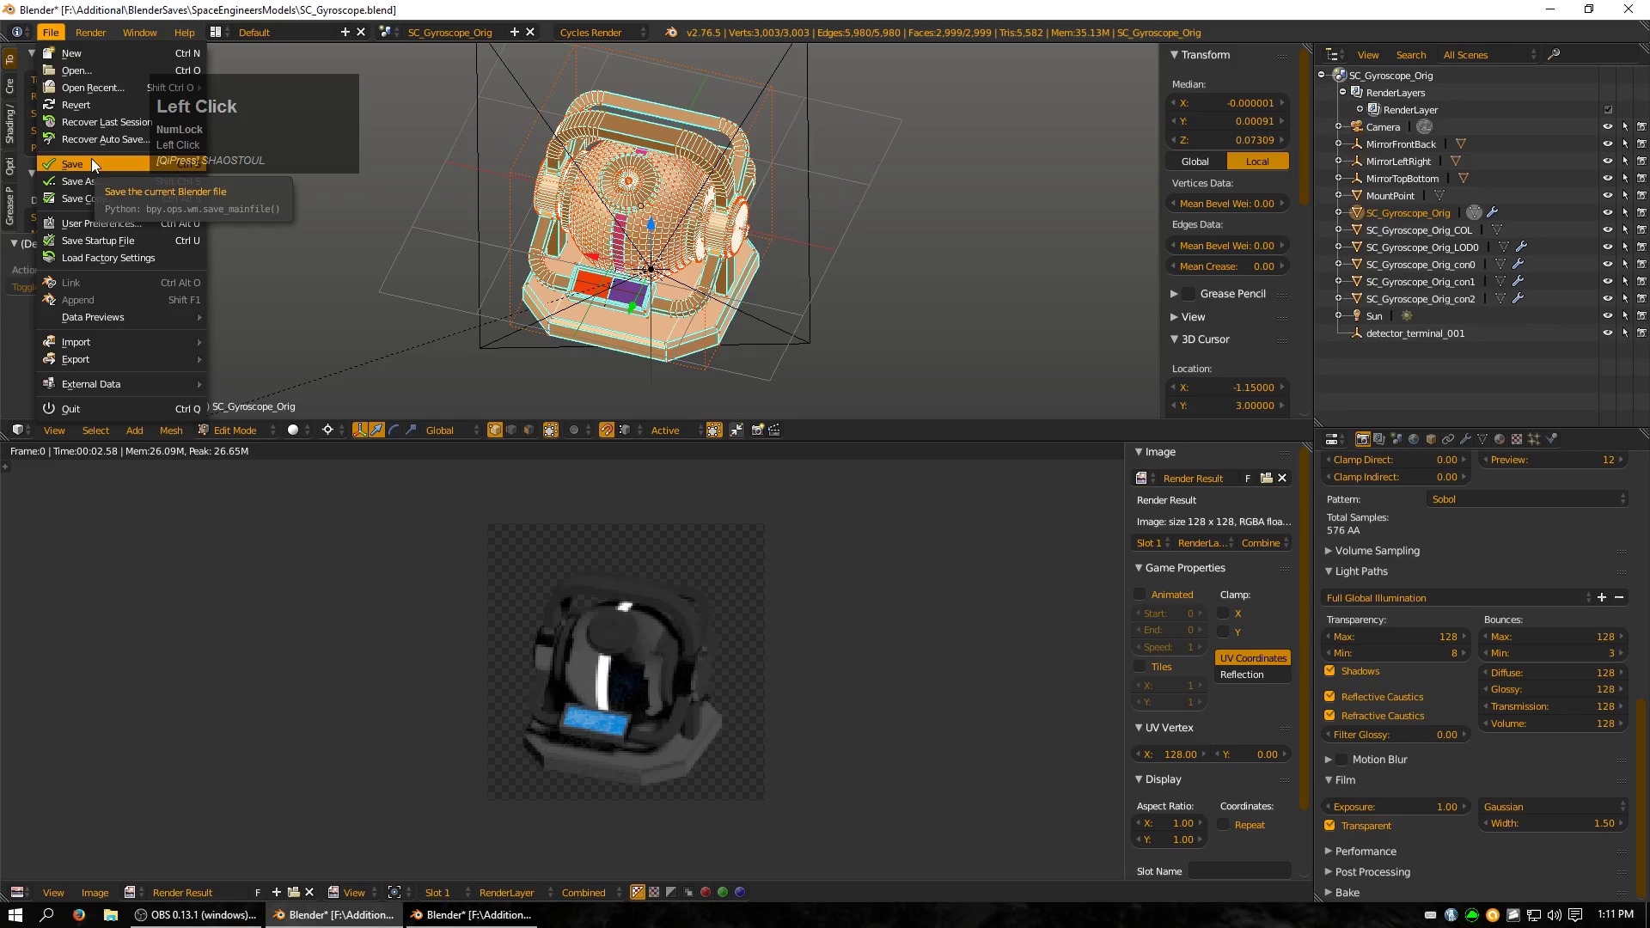
pyautogui.click(73, 164)
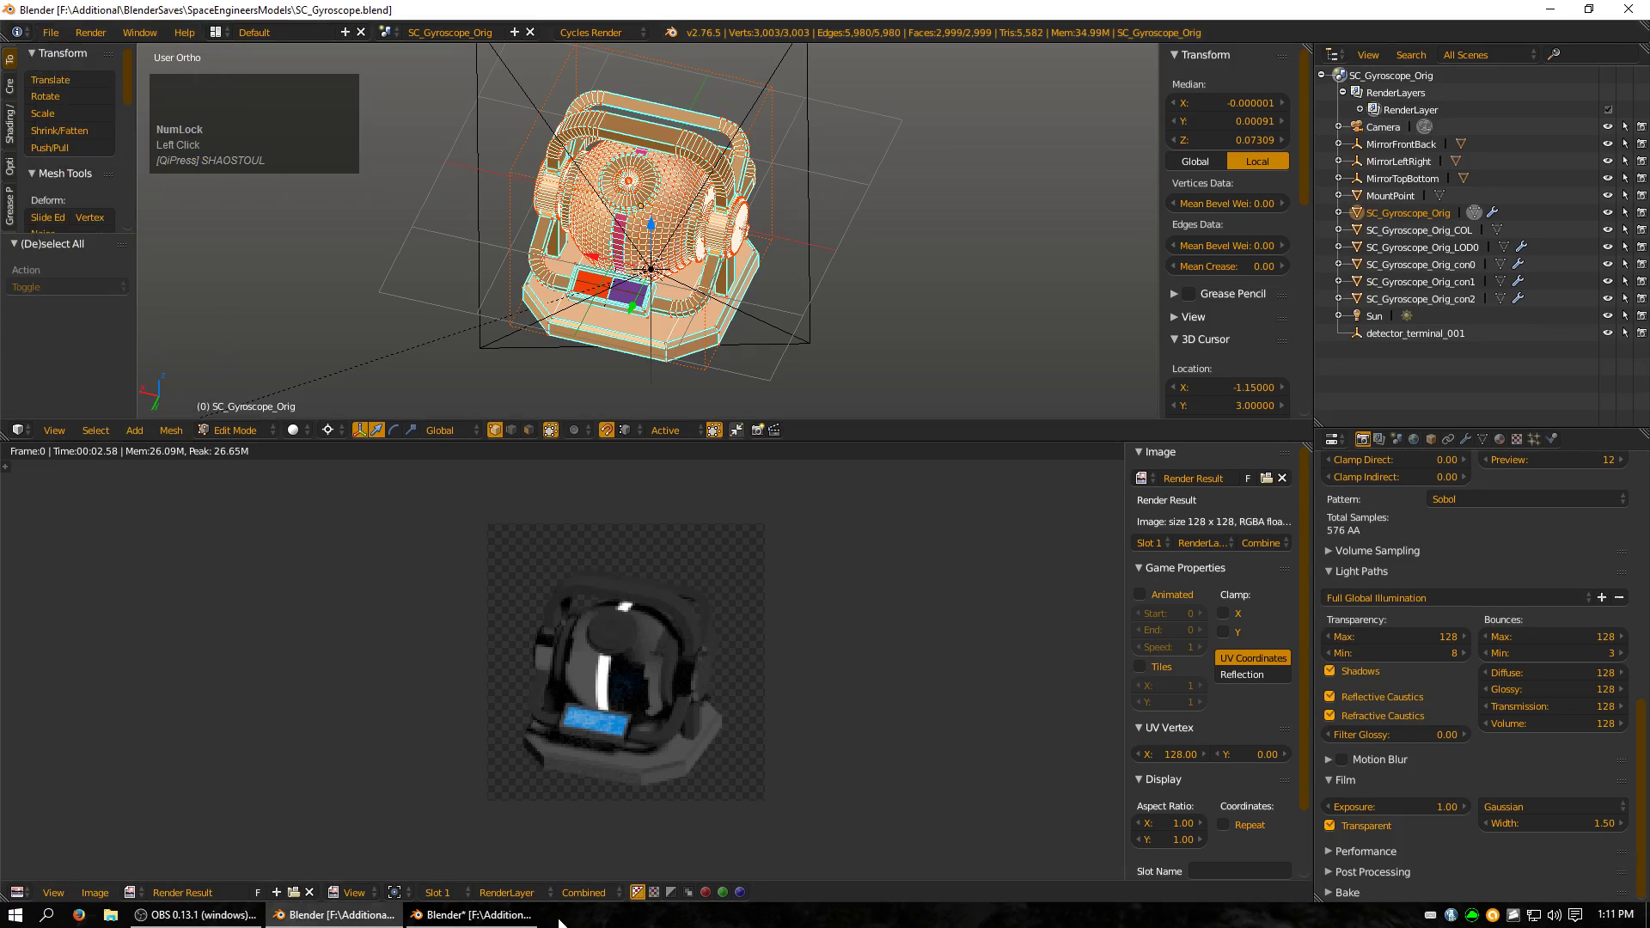
# Save SC_Gyroscope1.blend from its Blender window
pyautogui.click(471, 915)
pyautogui.click(49, 32)
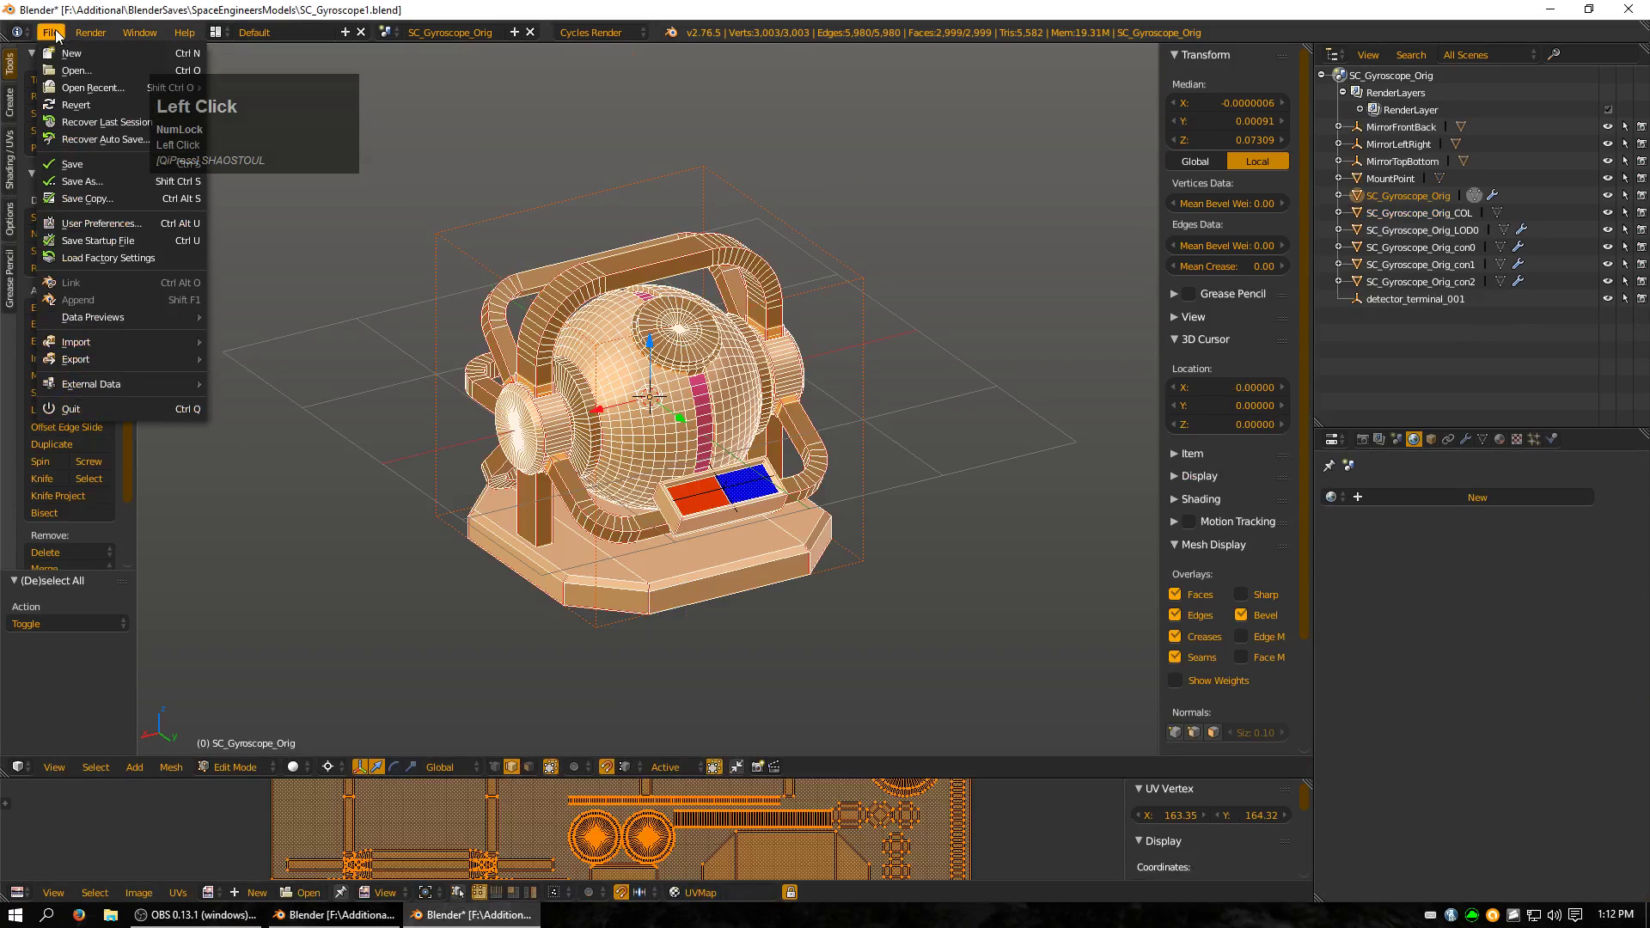
pyautogui.click(73, 164)
# Undo the accidental change and return the gyroscope to object mode
pyautogui.click(49, 32)
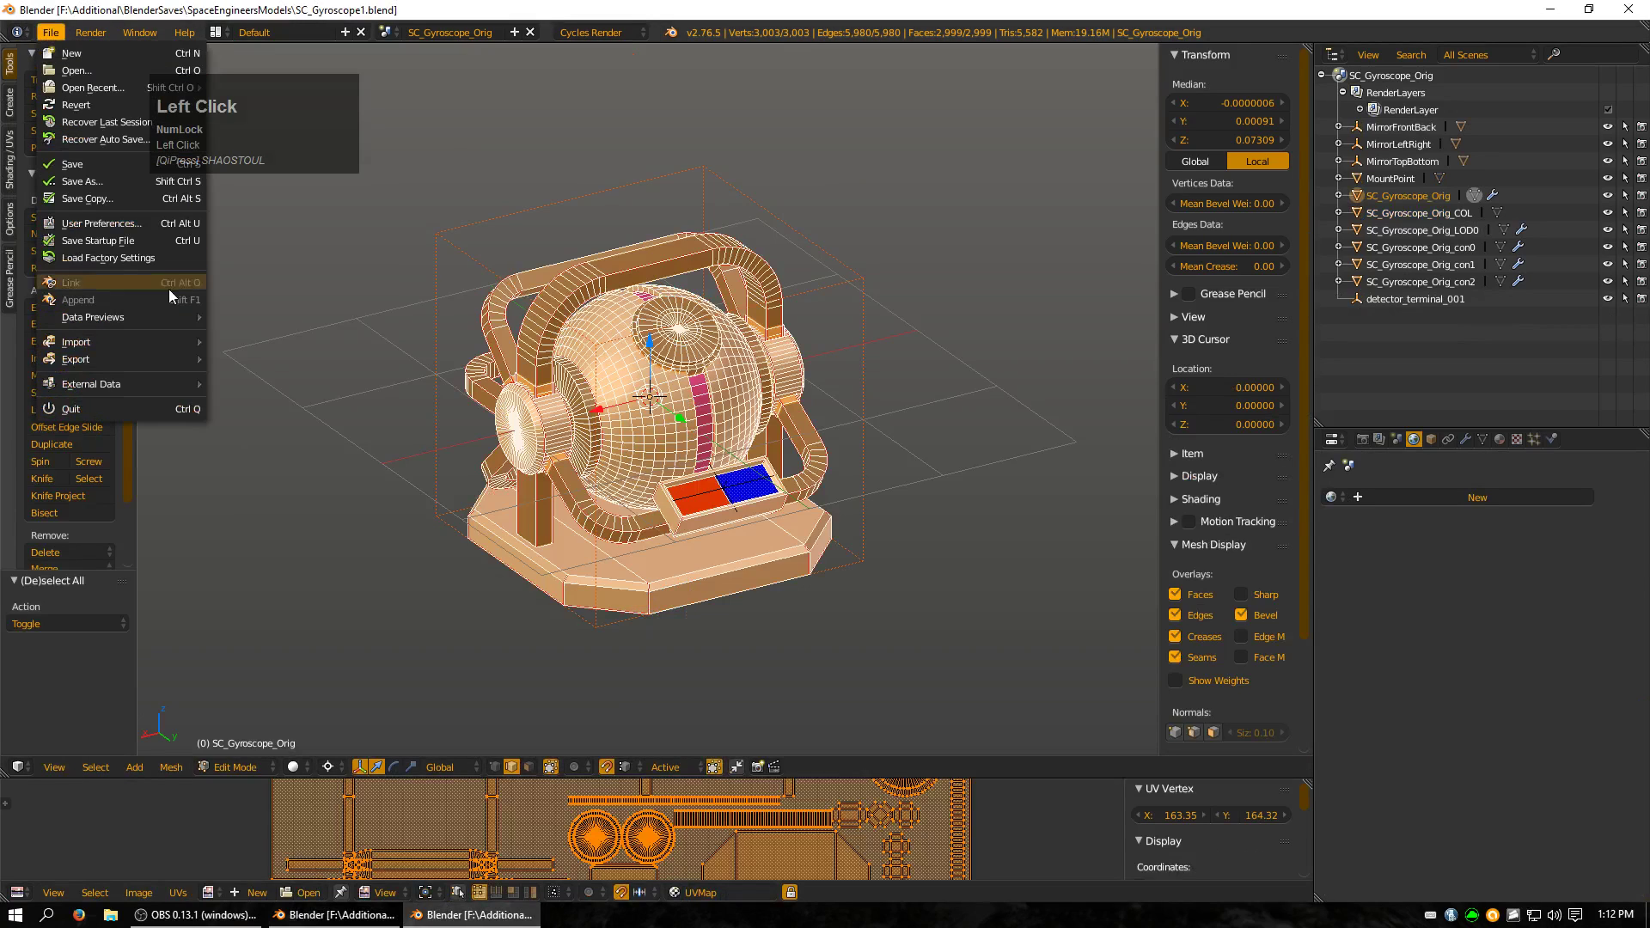
pyautogui.moveTo(128, 315)
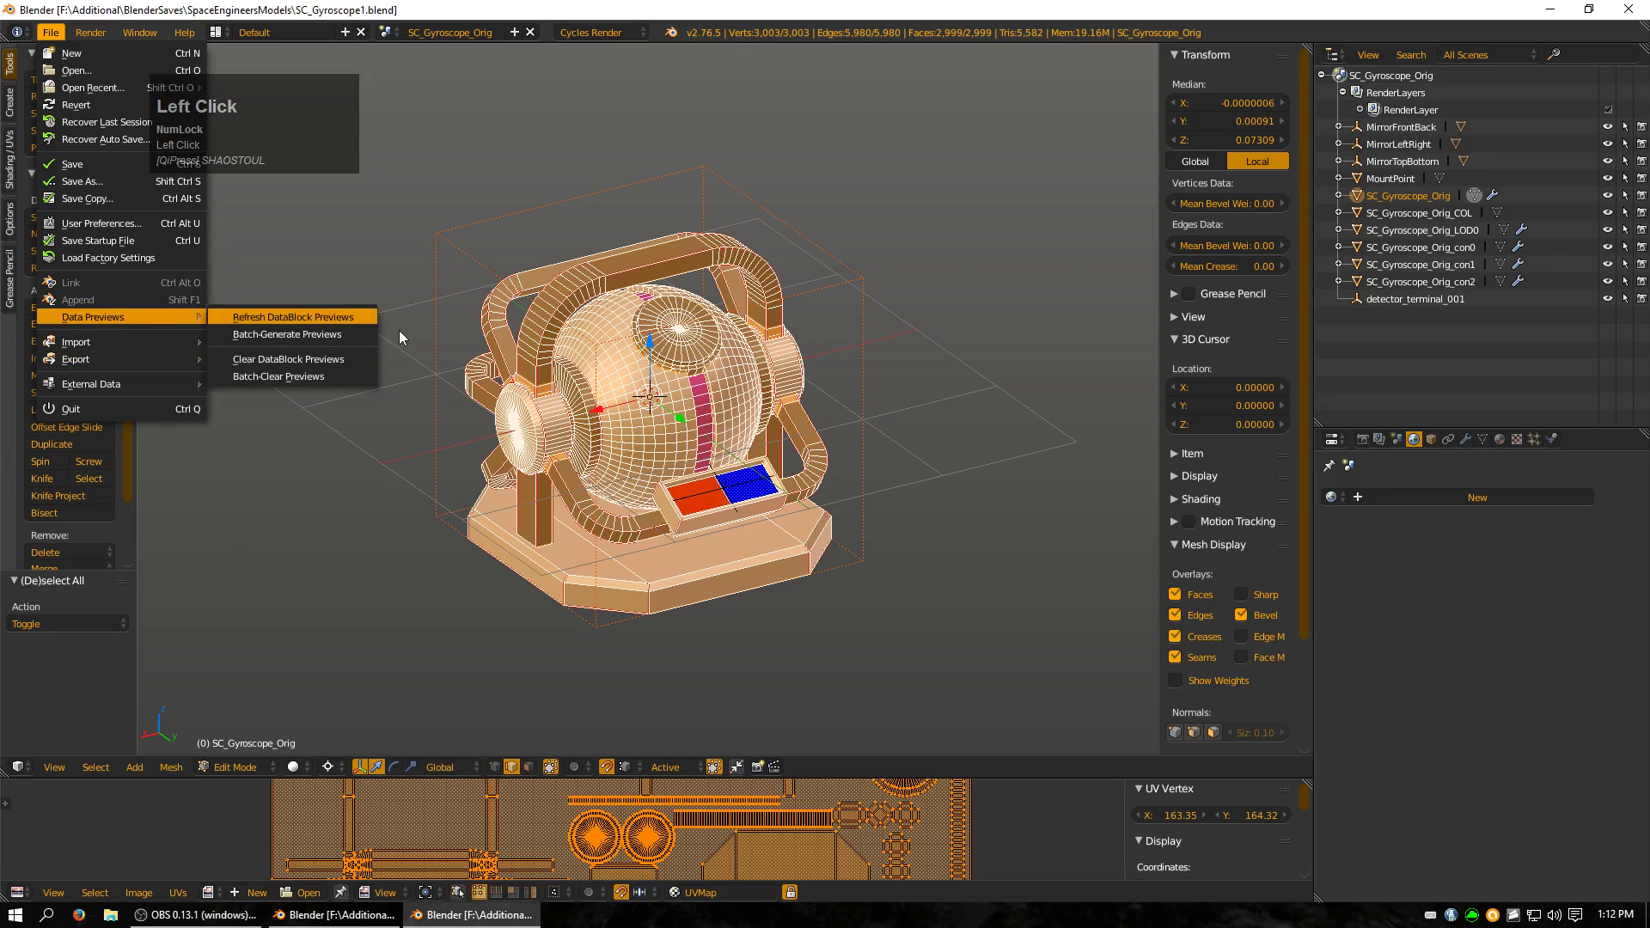
pyautogui.press('ctrl')
pyautogui.click(863, 207)
pyautogui.hotkey('ctrl', 'z')
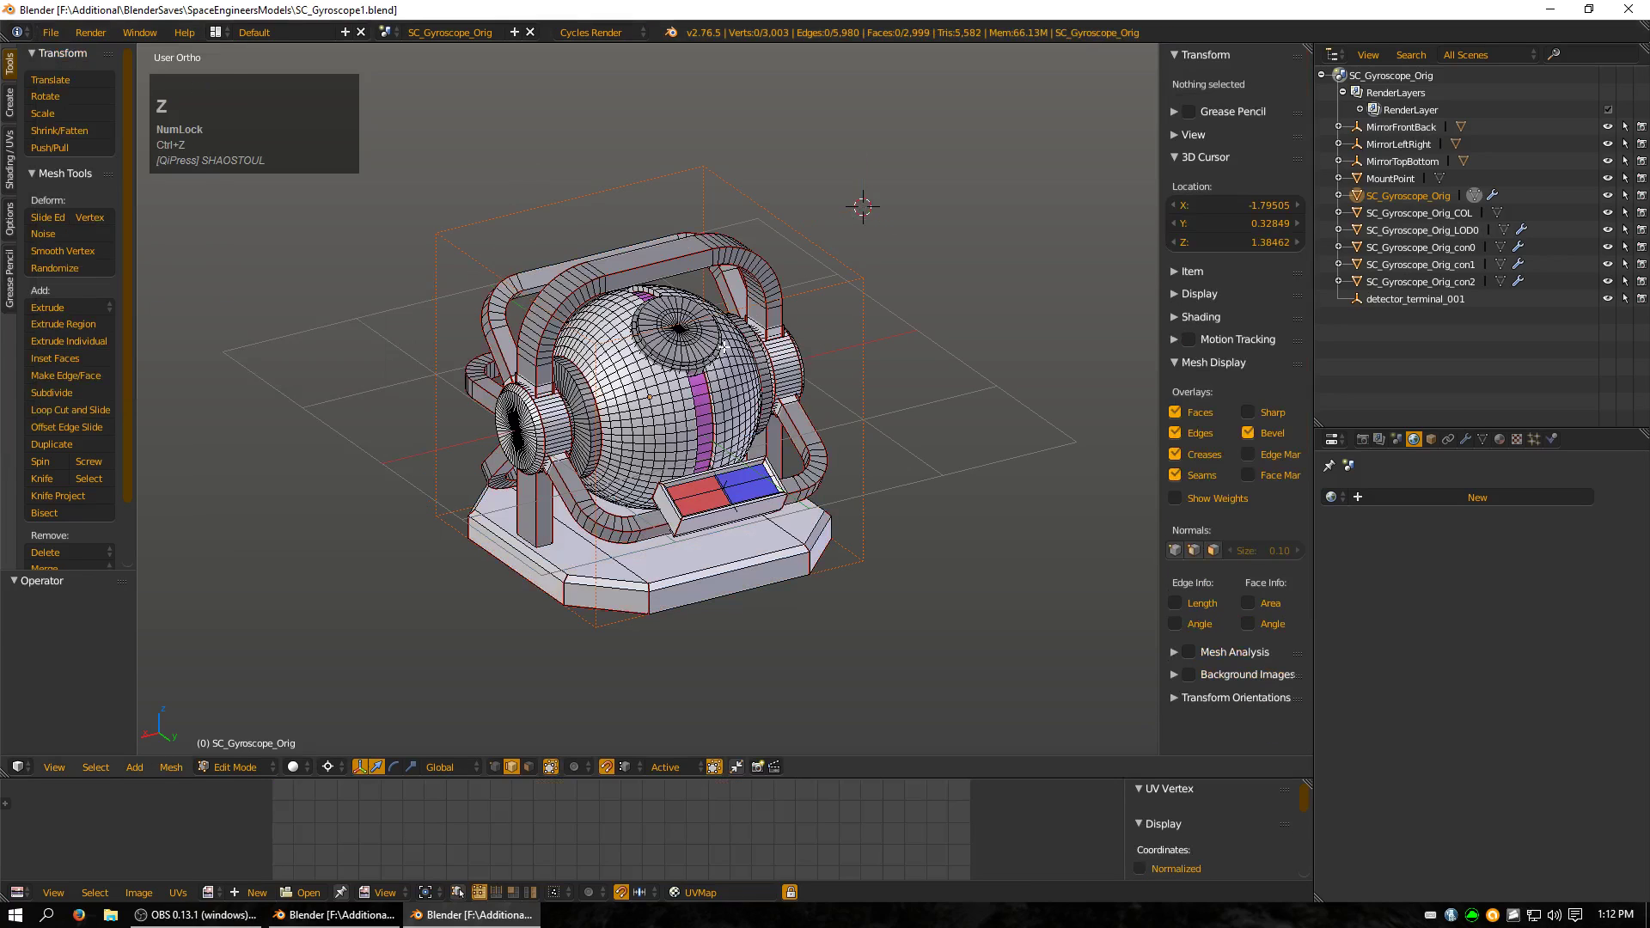
pyautogui.press('Tab')
pyautogui.scroll(-3, 692, 357)
# Append the Camera and Sun objects from SC_Gyroscope.blend, then select the appended camera
pyautogui.click(52, 35)
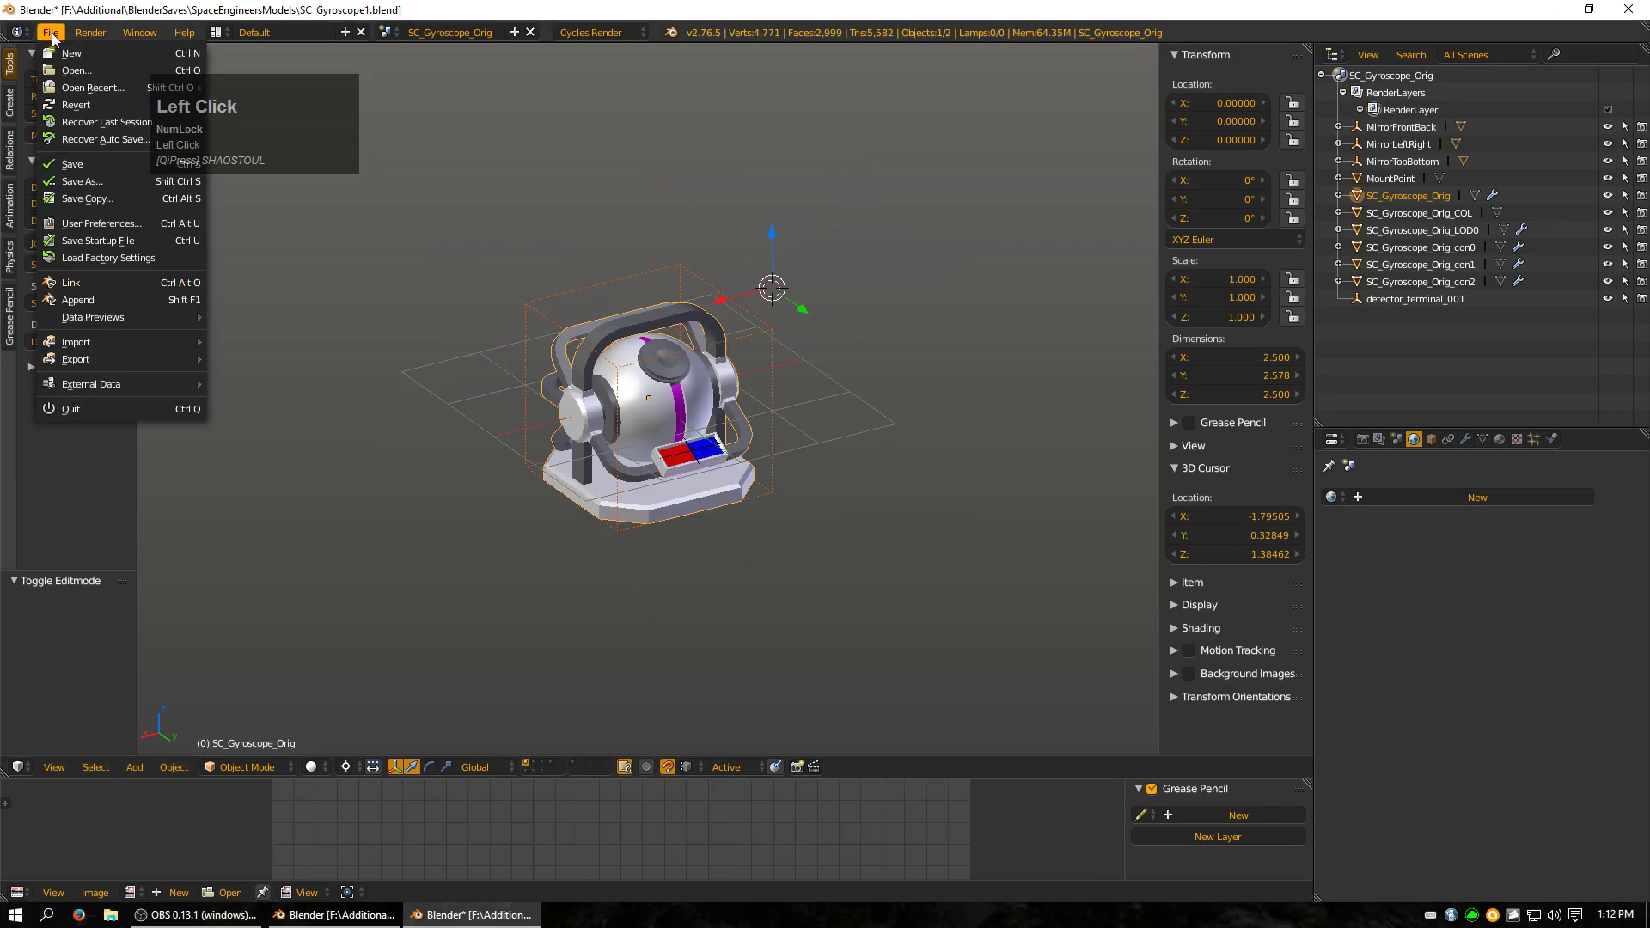
pyautogui.click(136, 299)
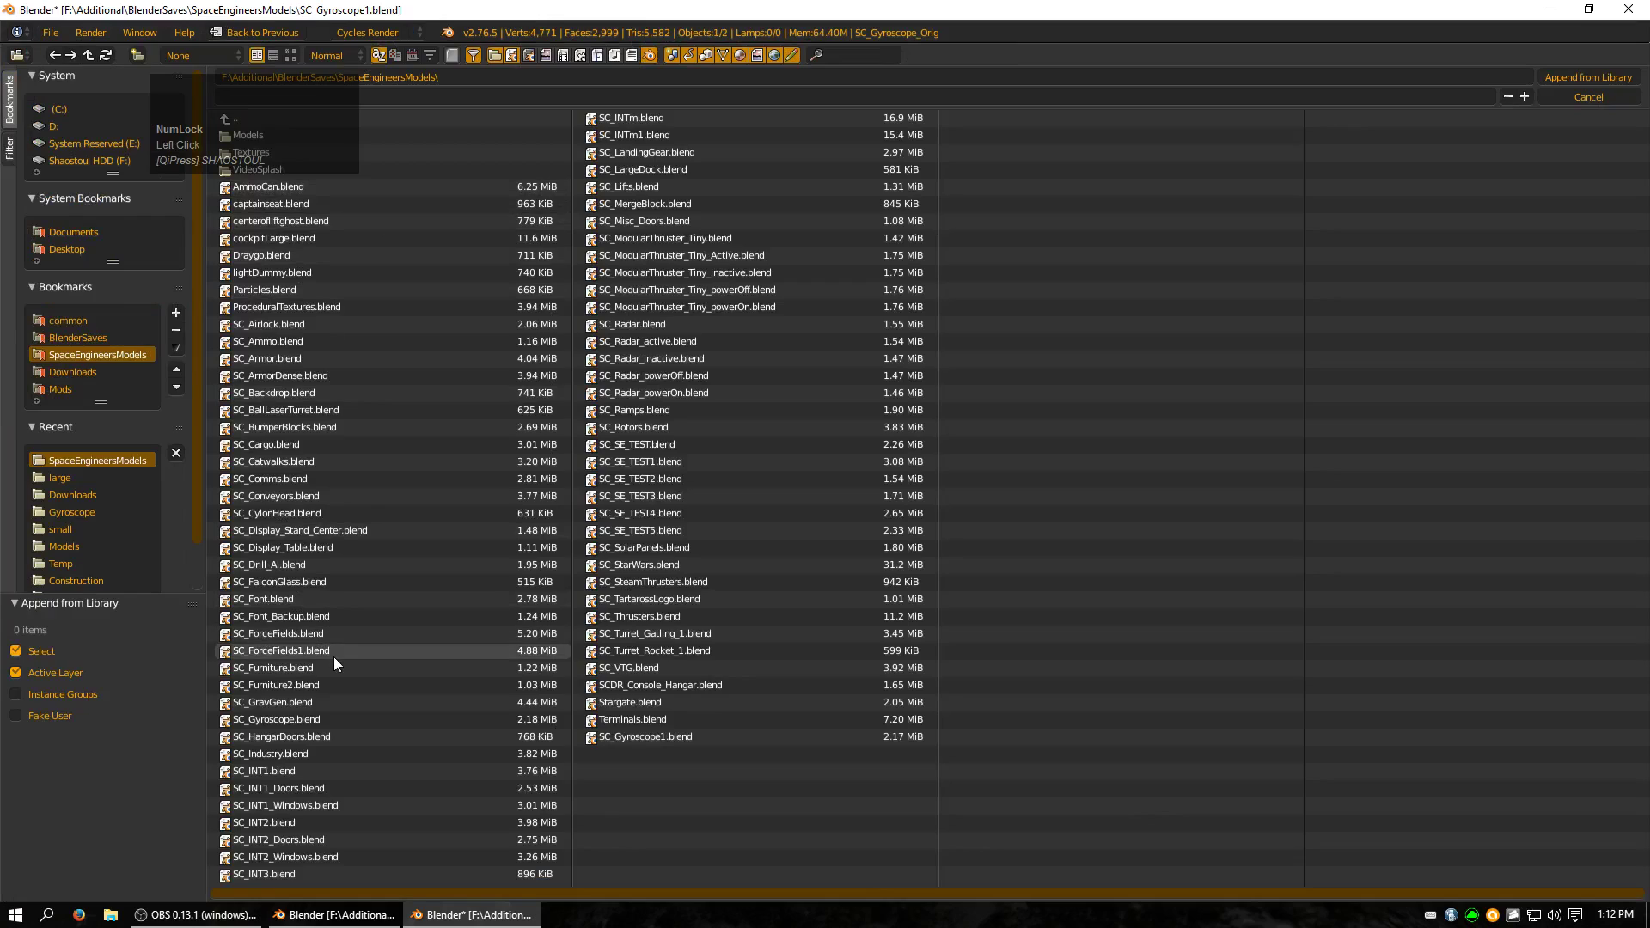
pyautogui.click(311, 720)
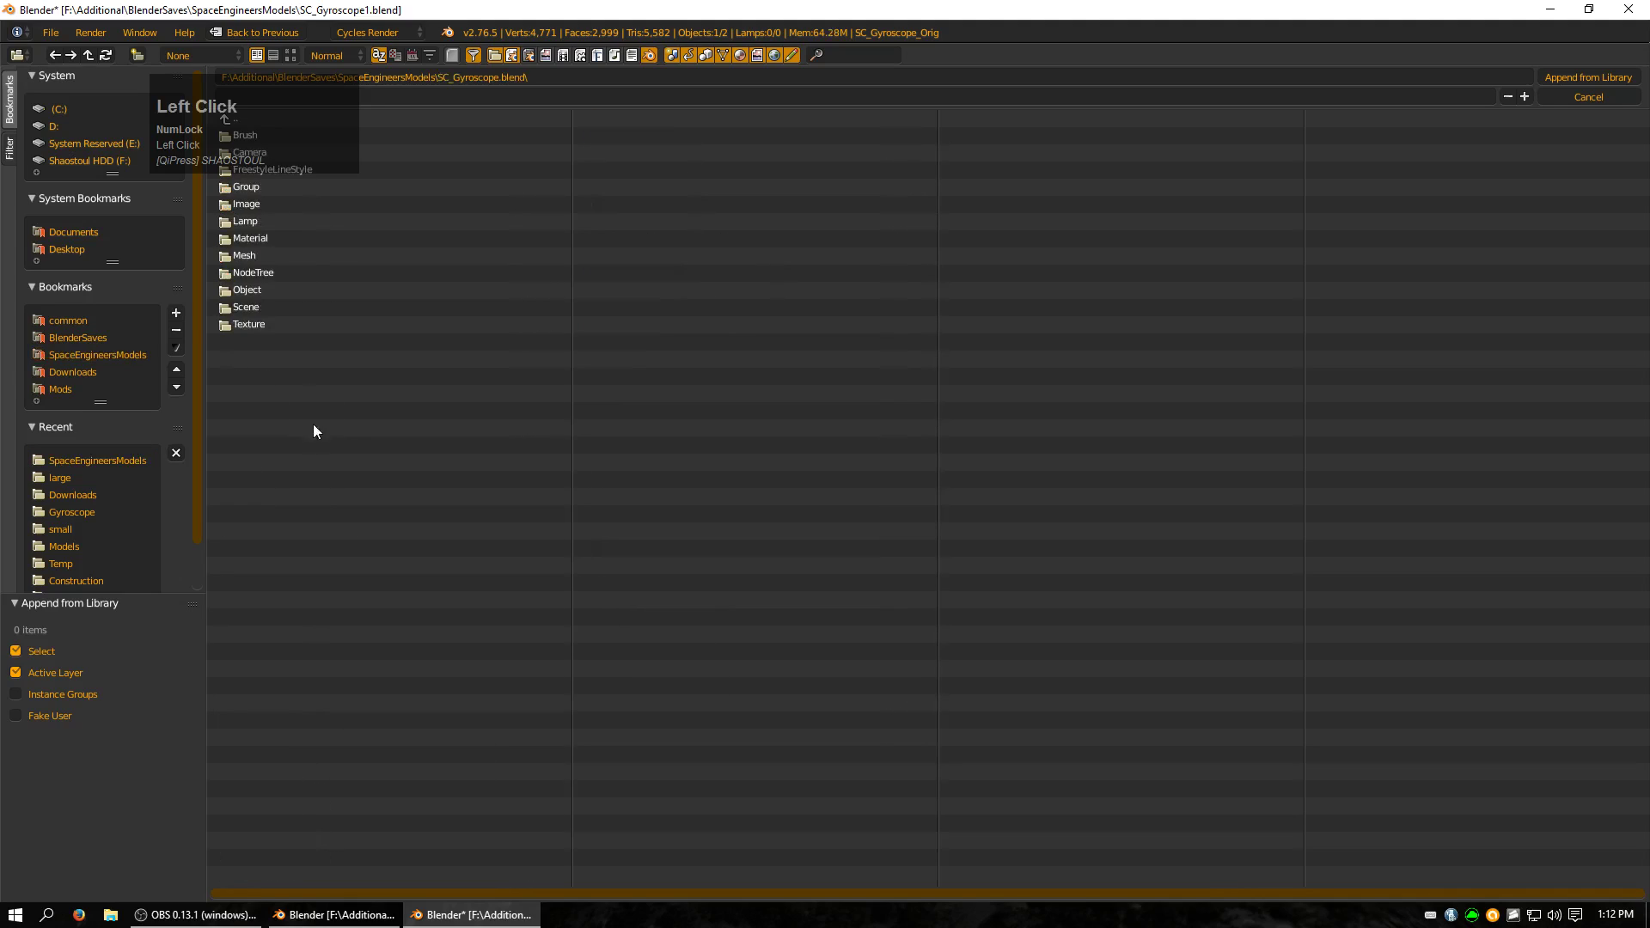
pyautogui.click(261, 294)
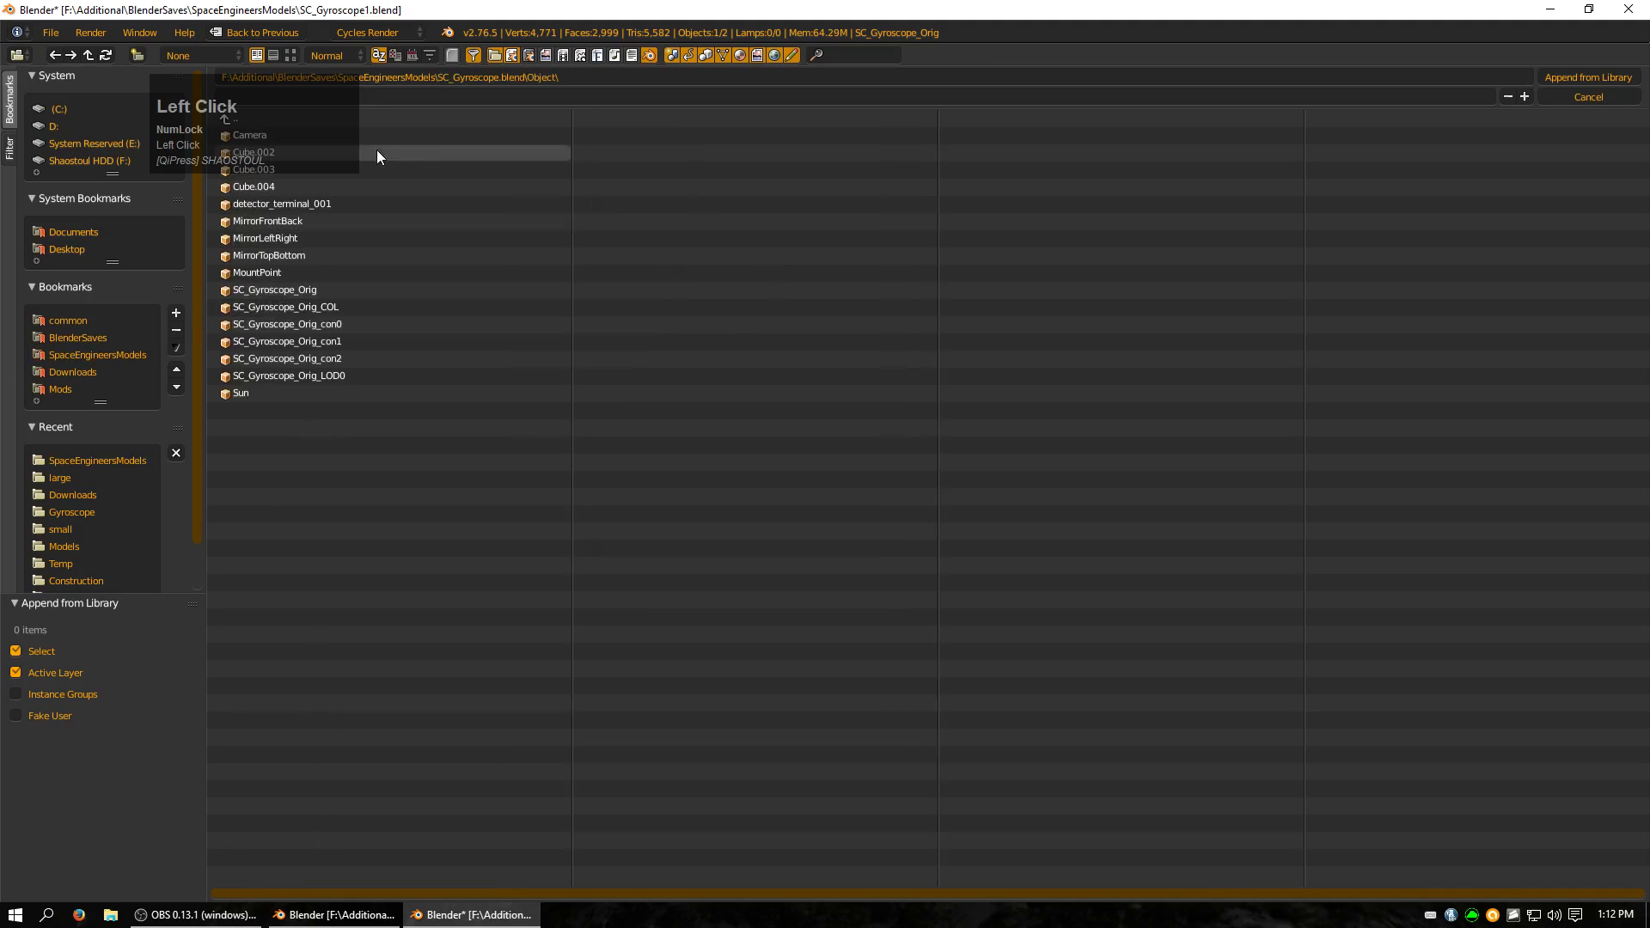
pyautogui.click(395, 136)
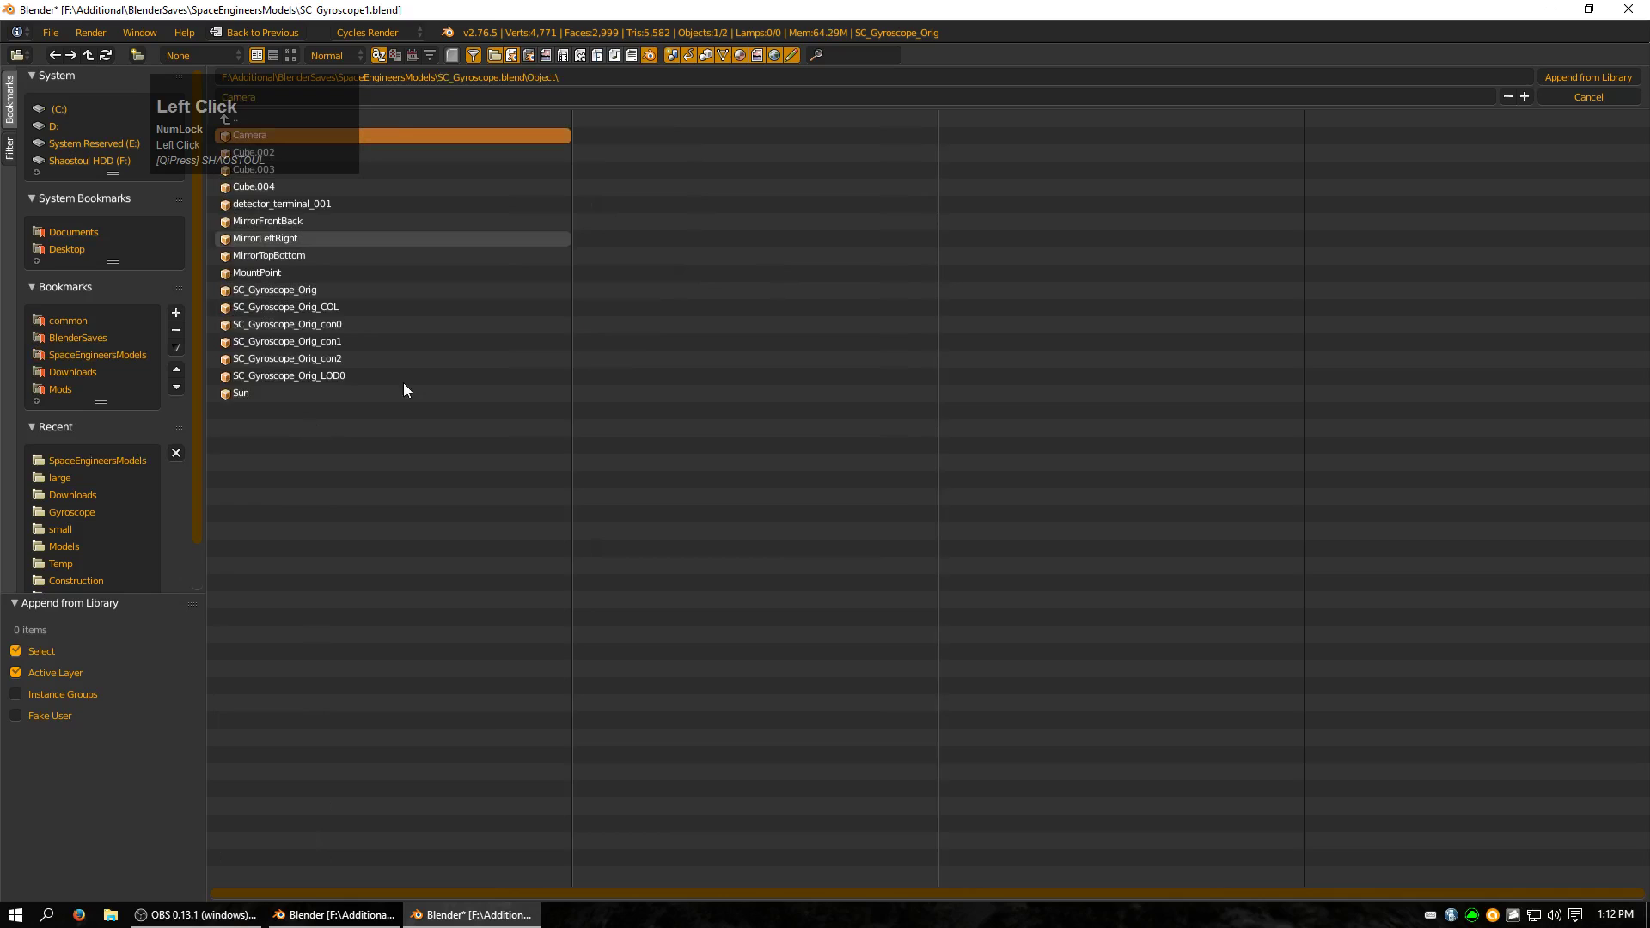
pyautogui.keyDown('shift'); pyautogui.click(304, 392); pyautogui.keyUp('shift')
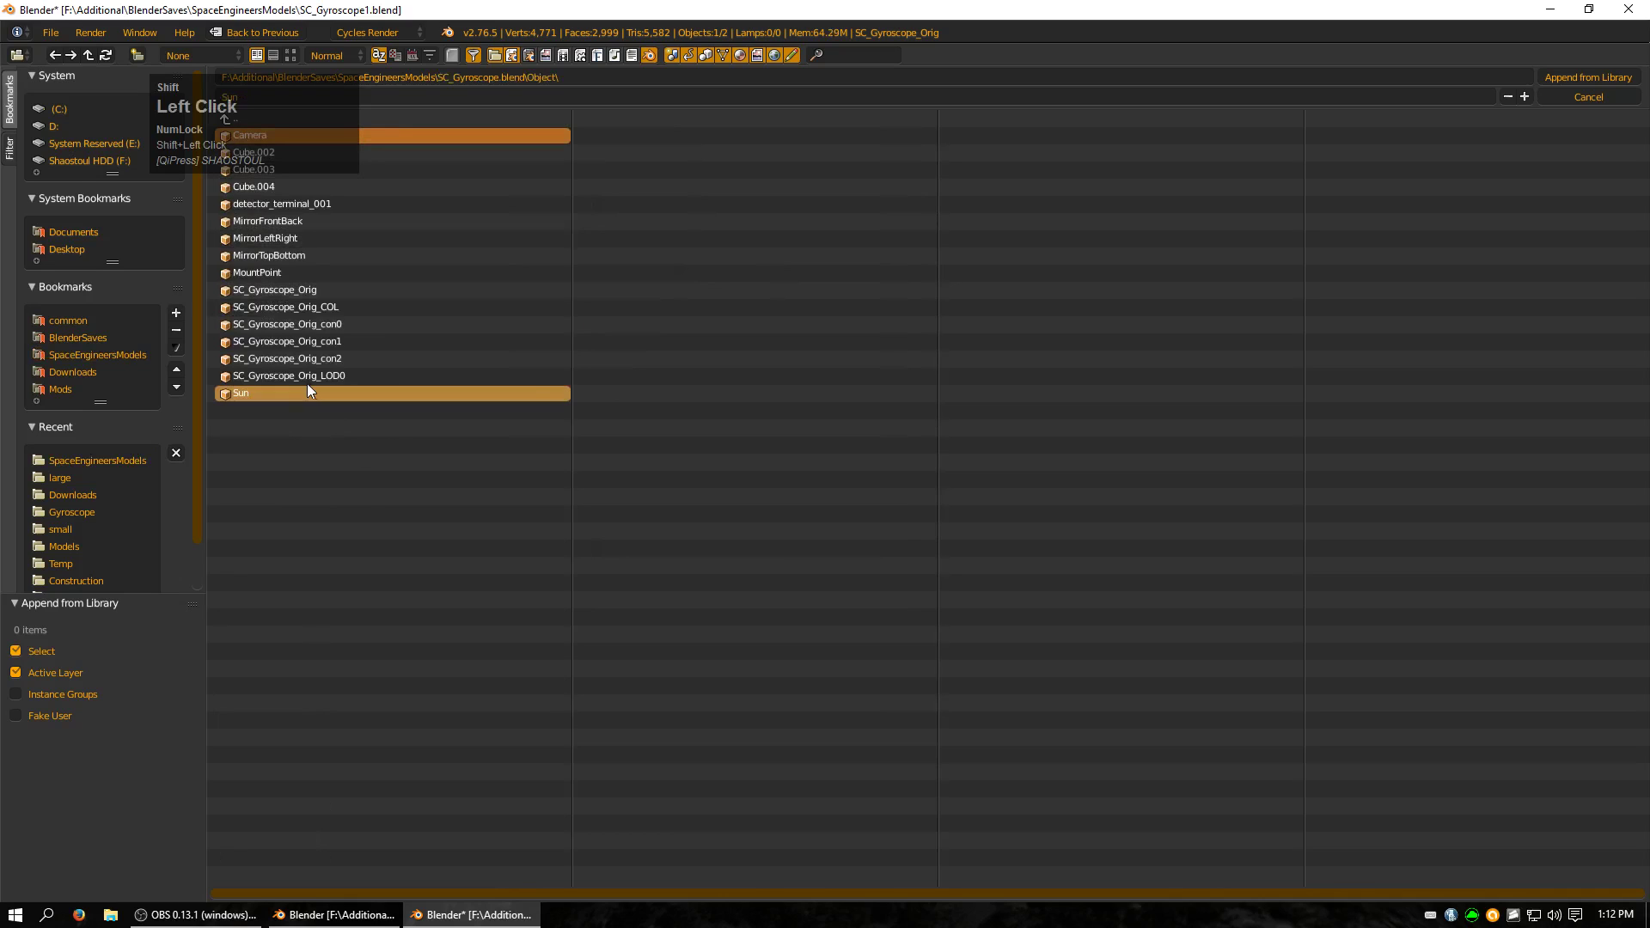
pyautogui.click(1581, 79)
pyautogui.scroll(-3, 885, 378)
pyautogui.moveTo(858, 329); pyautogui.dragTo(756, 447, button='middle')
pyautogui.rightClick(715, 521)
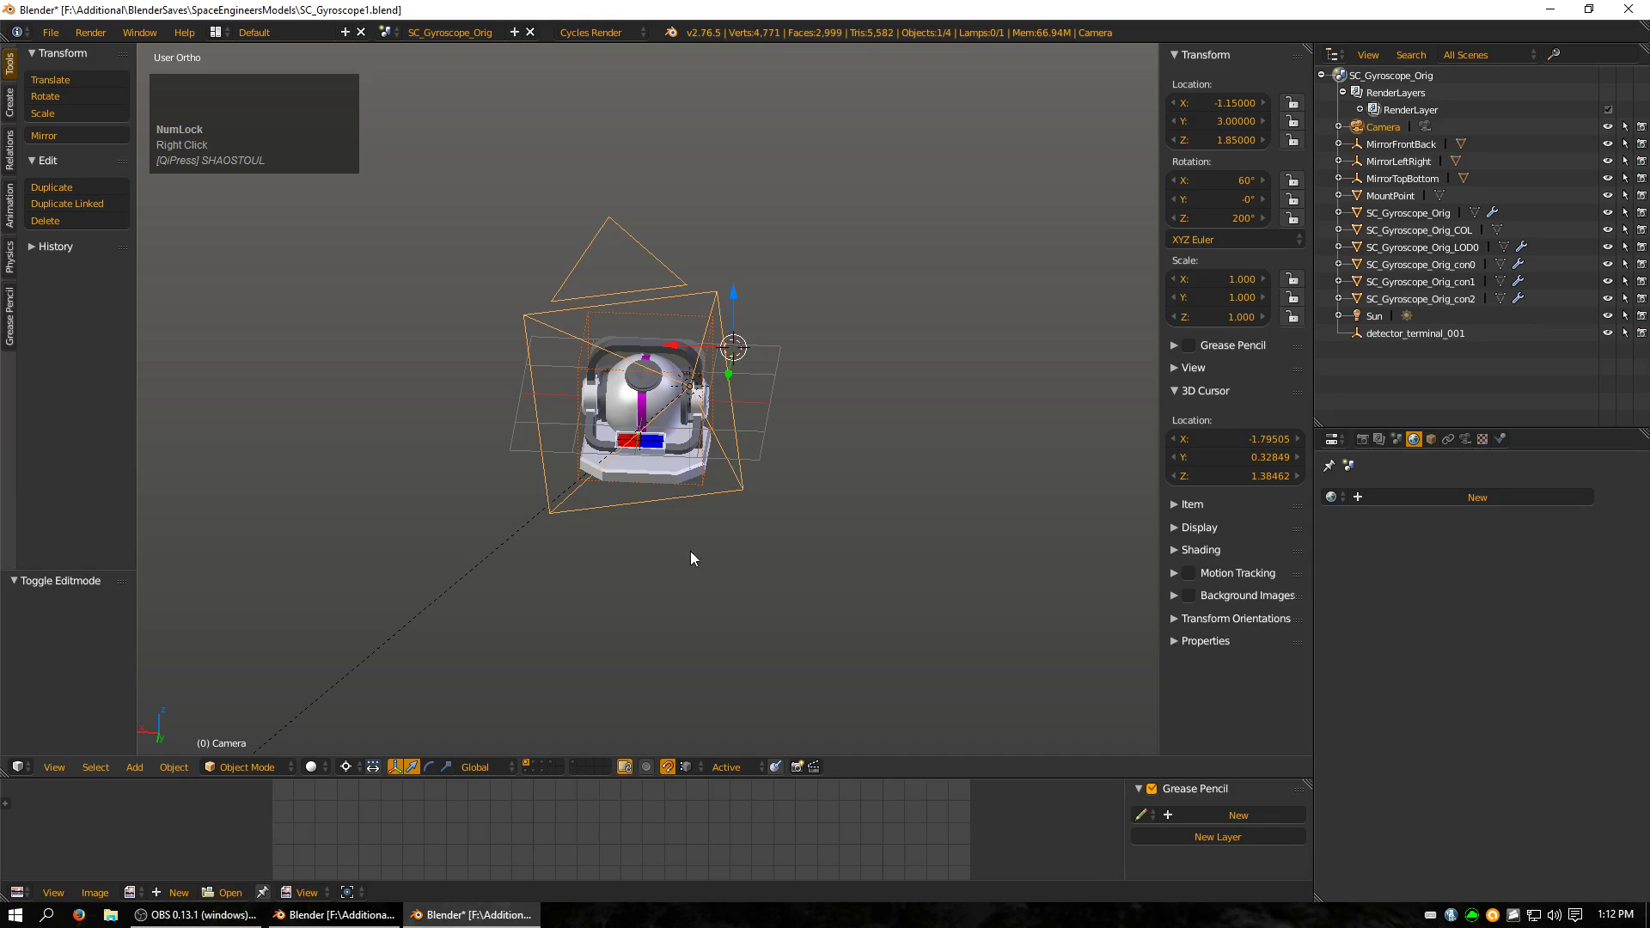
# View through the camera and review its lens, resolution and output settings
pyautogui.press('KP_0')
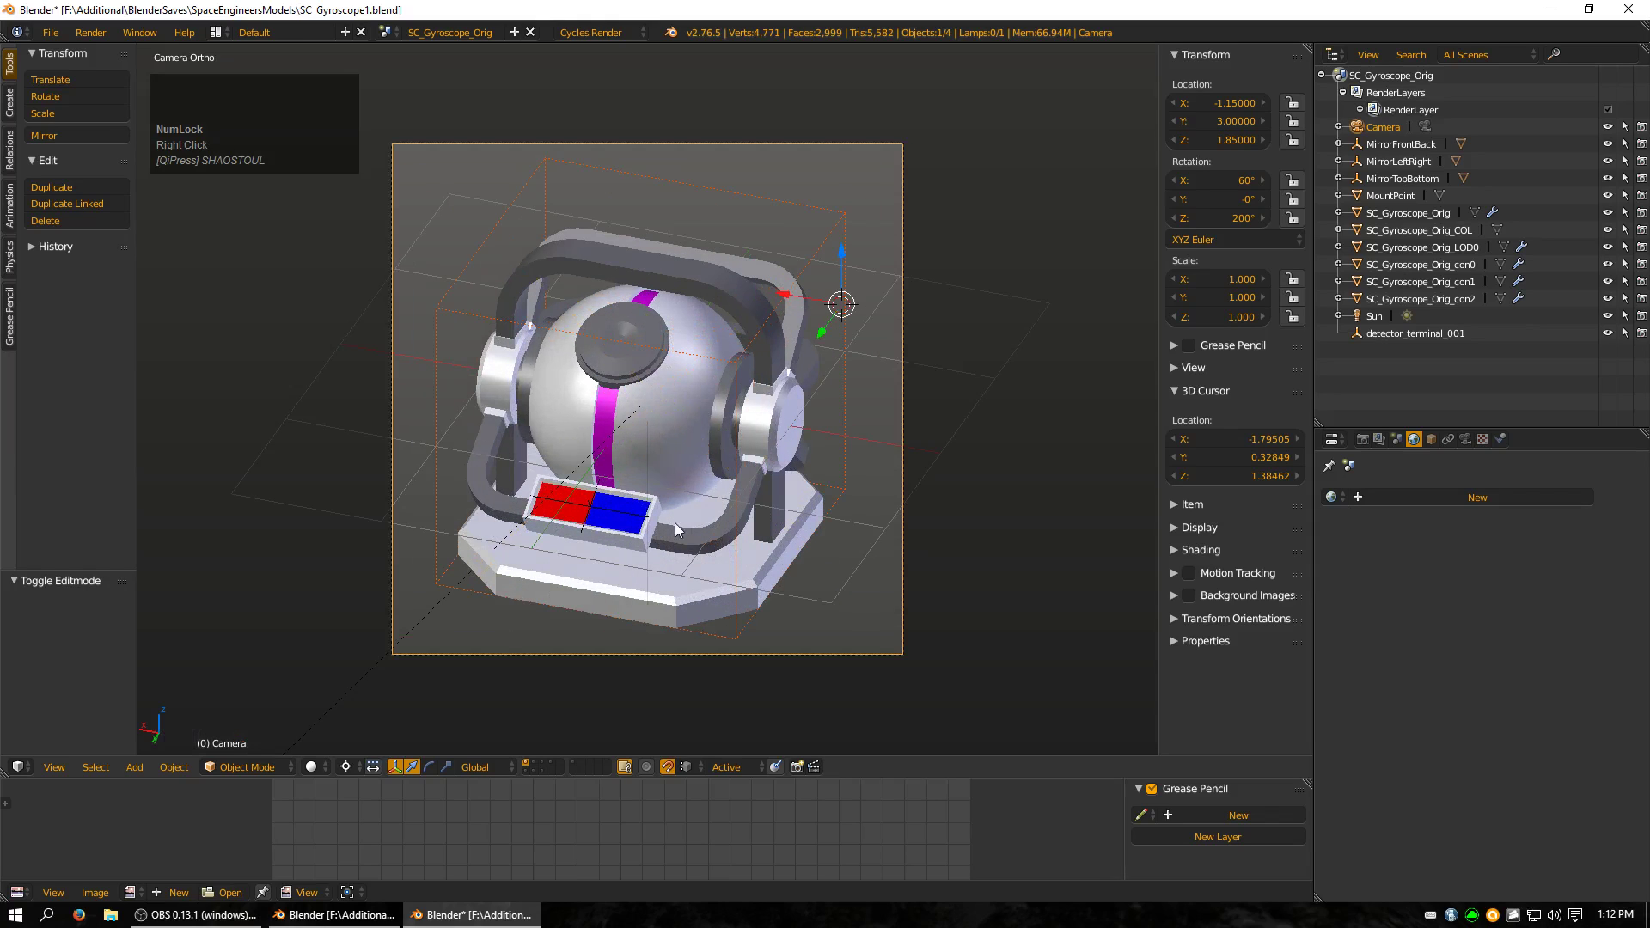
pyautogui.click(1465, 439)
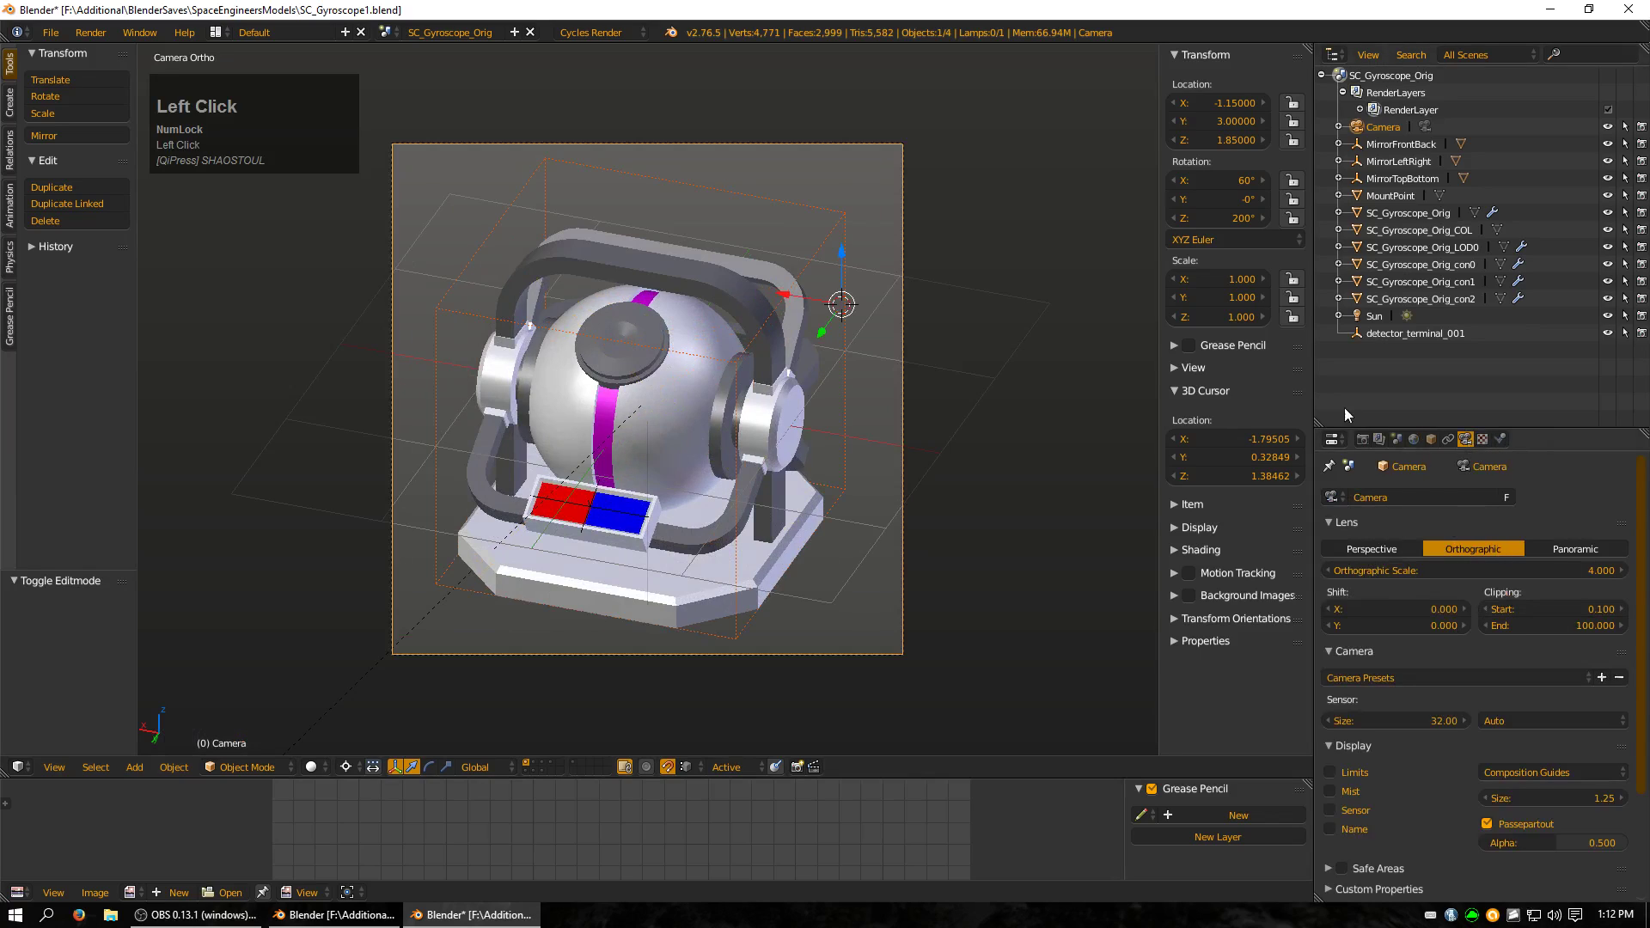
pyautogui.click(1362, 439)
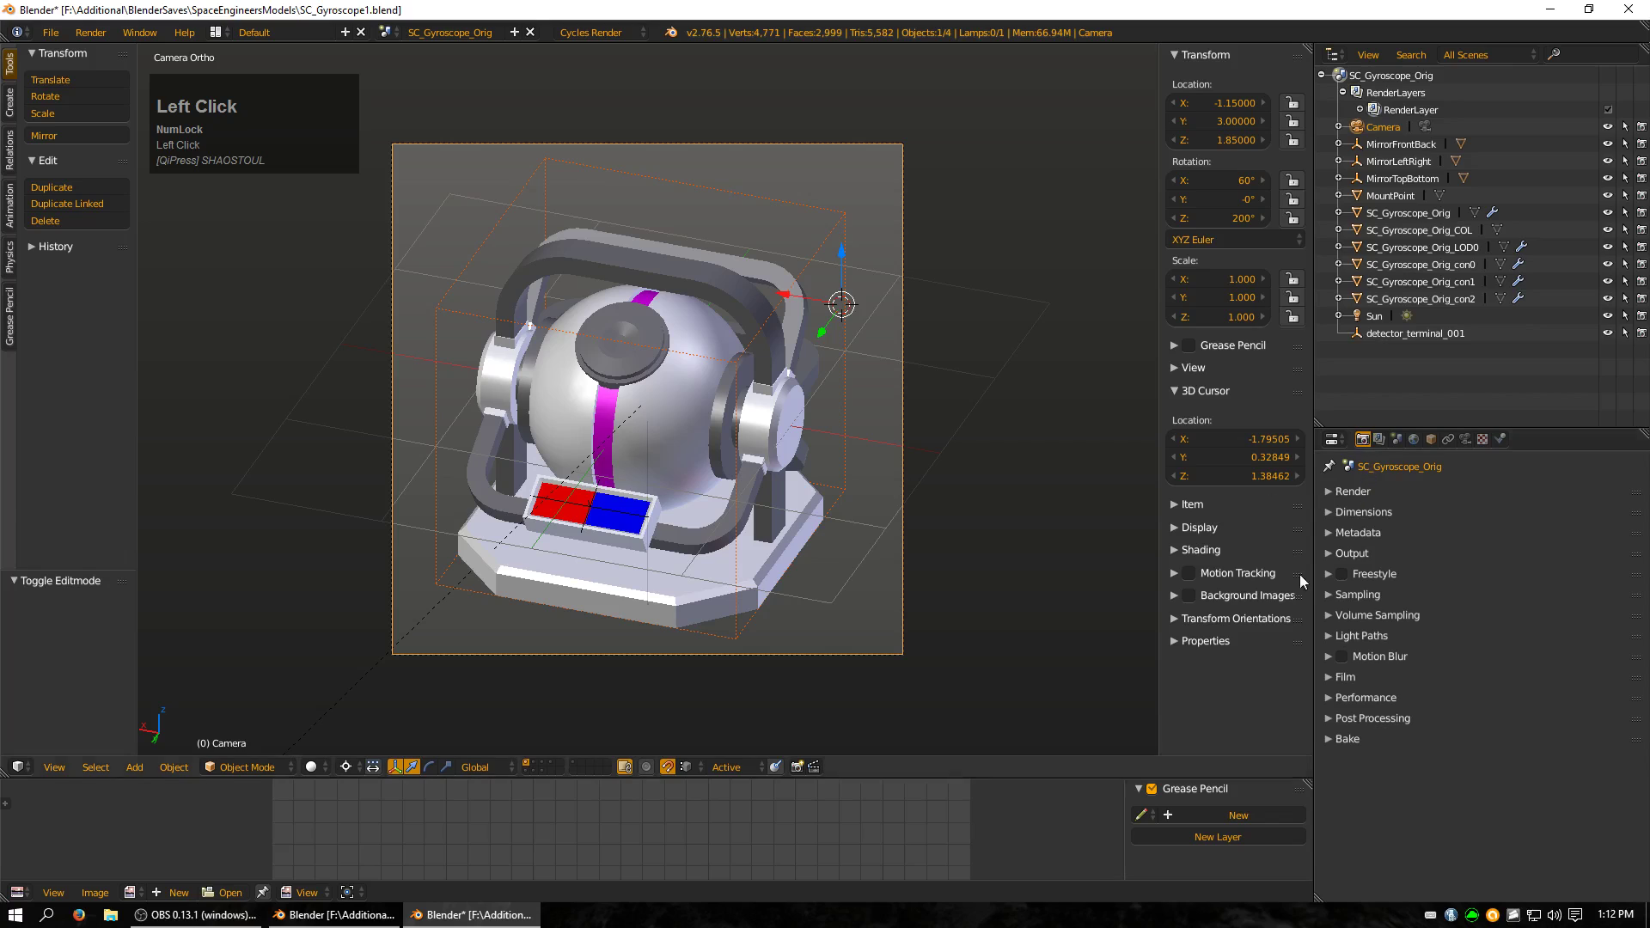
pyautogui.click(1347, 512)
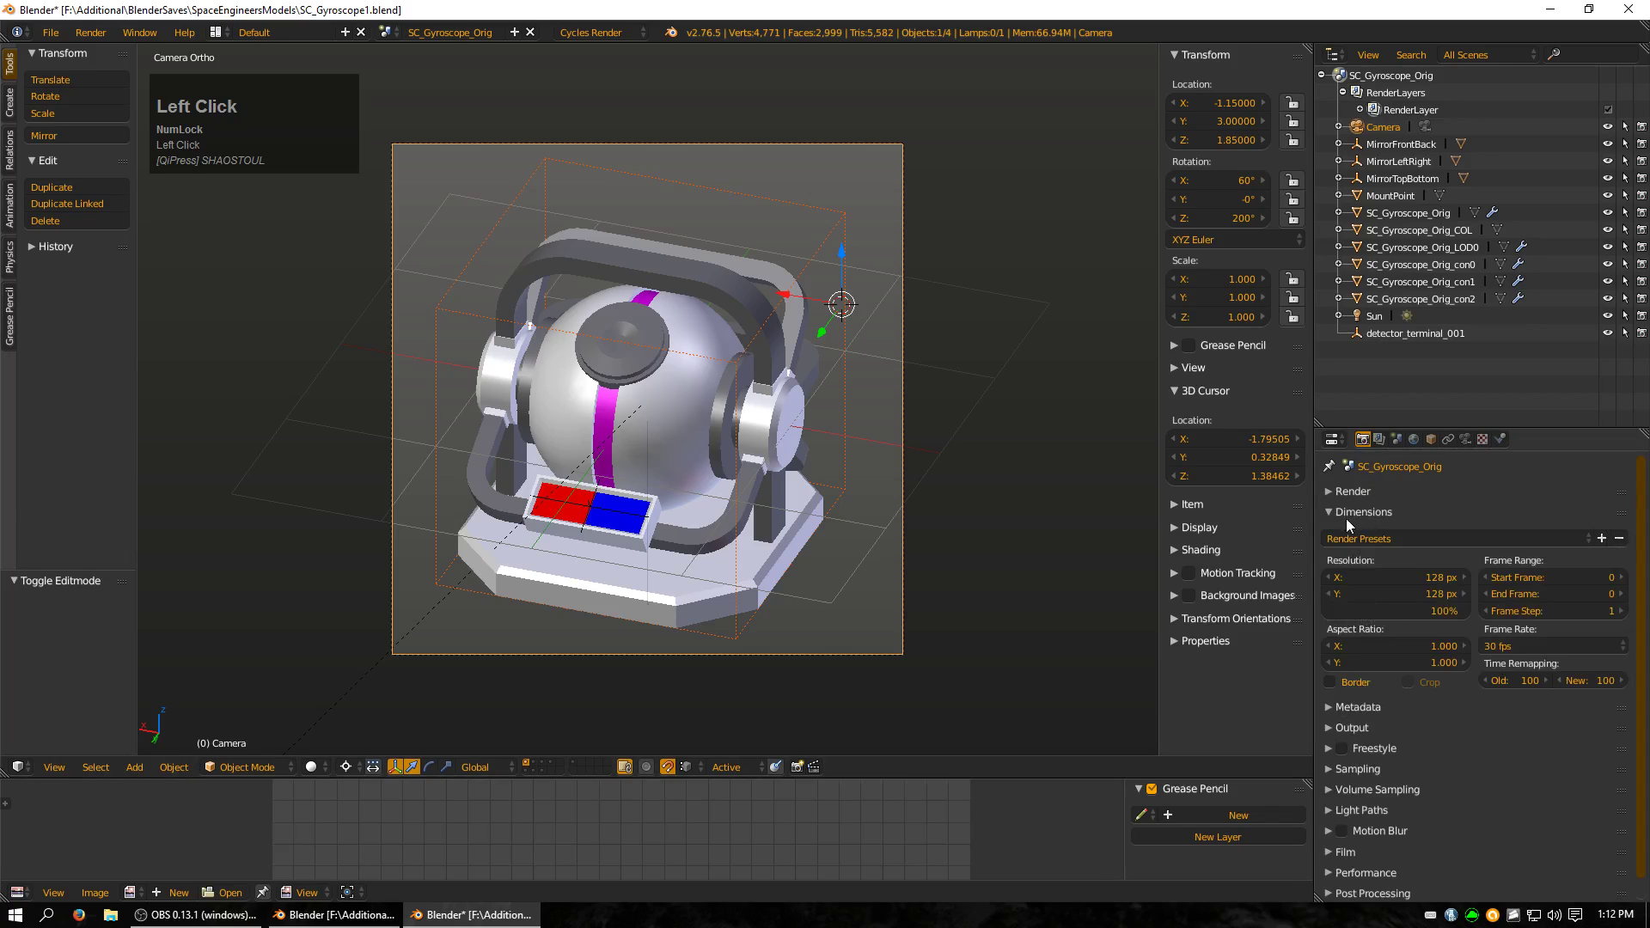
pyautogui.scroll(-1, 1424, 579)
pyautogui.click(1340, 709)
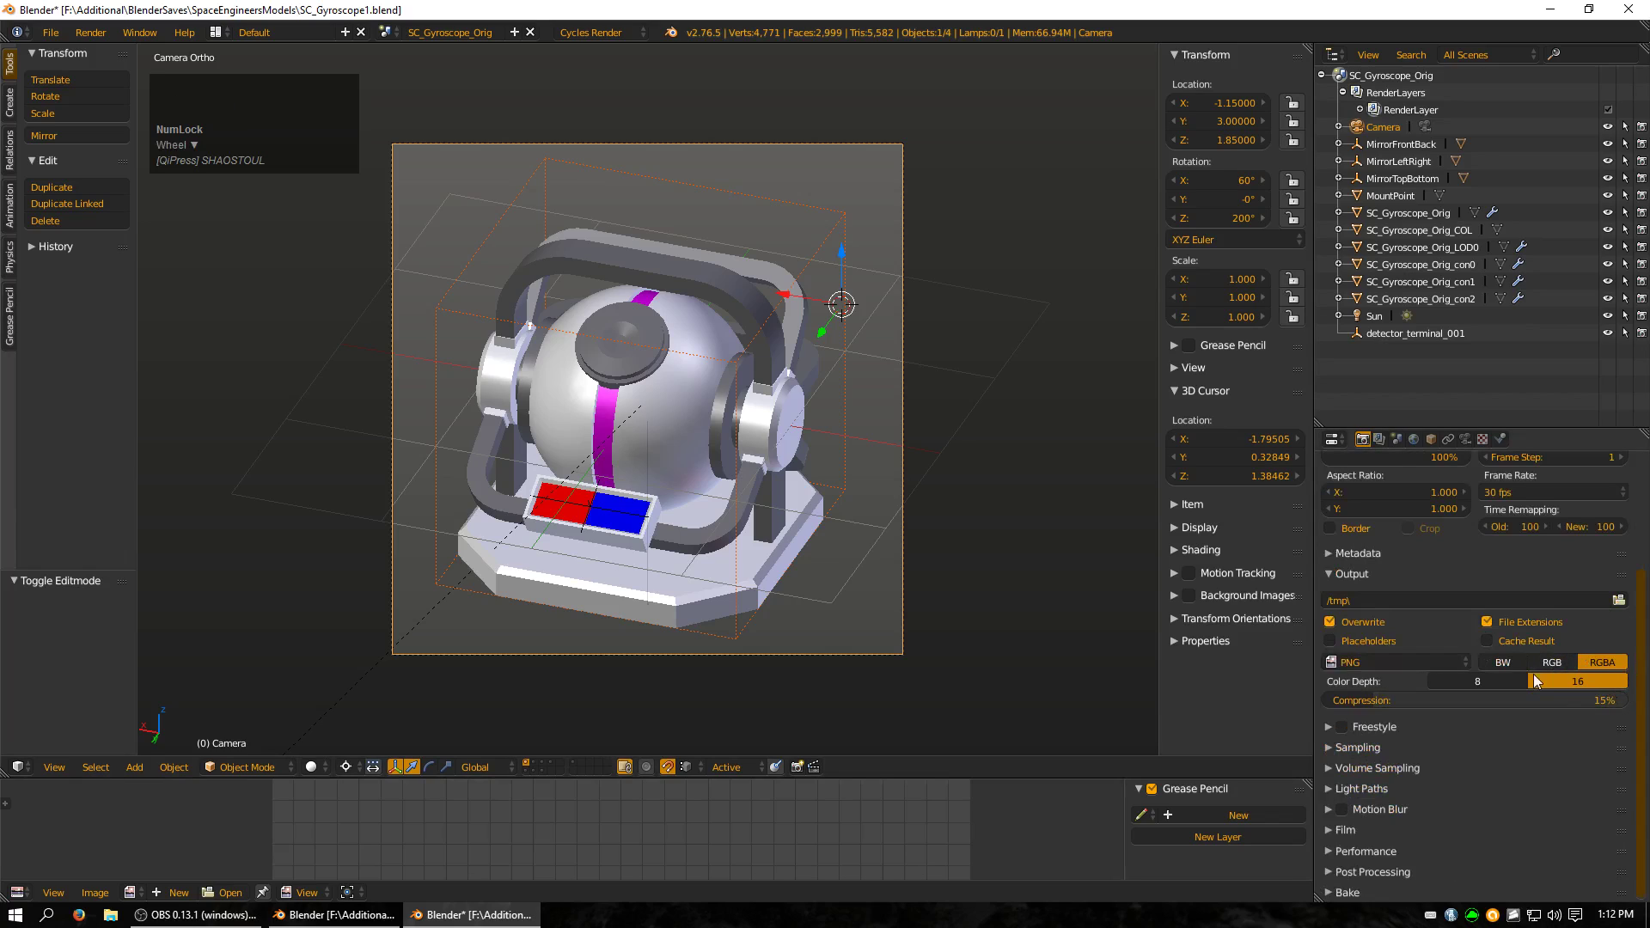
# Apply the Final sampling preset
pyautogui.click(1342, 750)
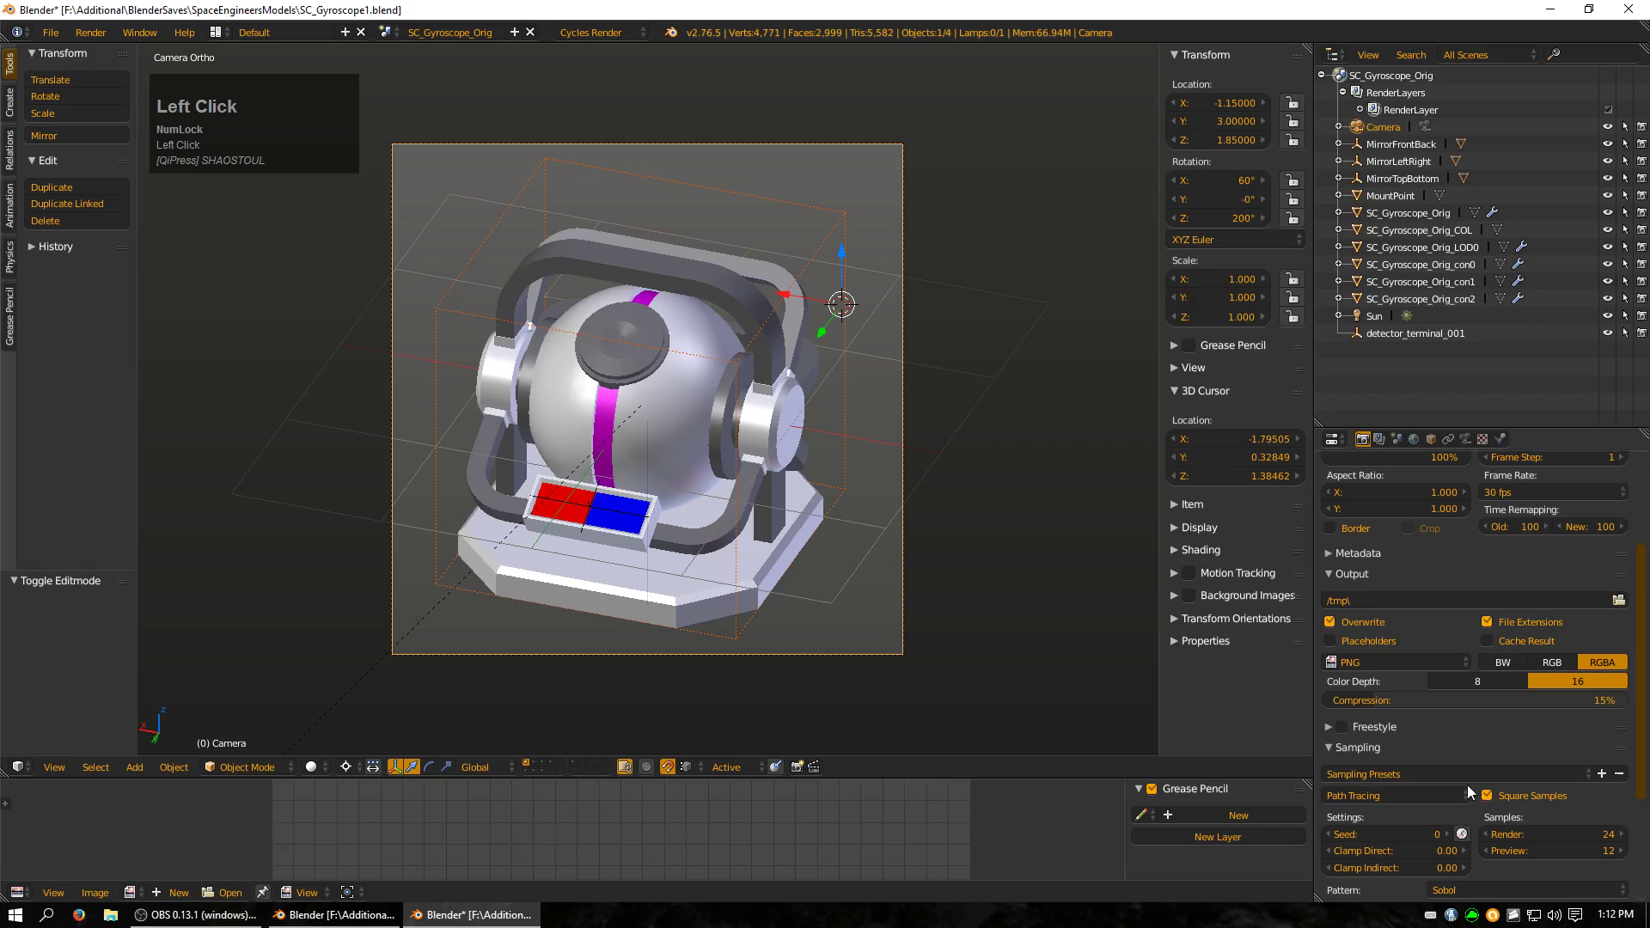
pyautogui.scroll(-4, 1466, 785)
pyautogui.click(1438, 636)
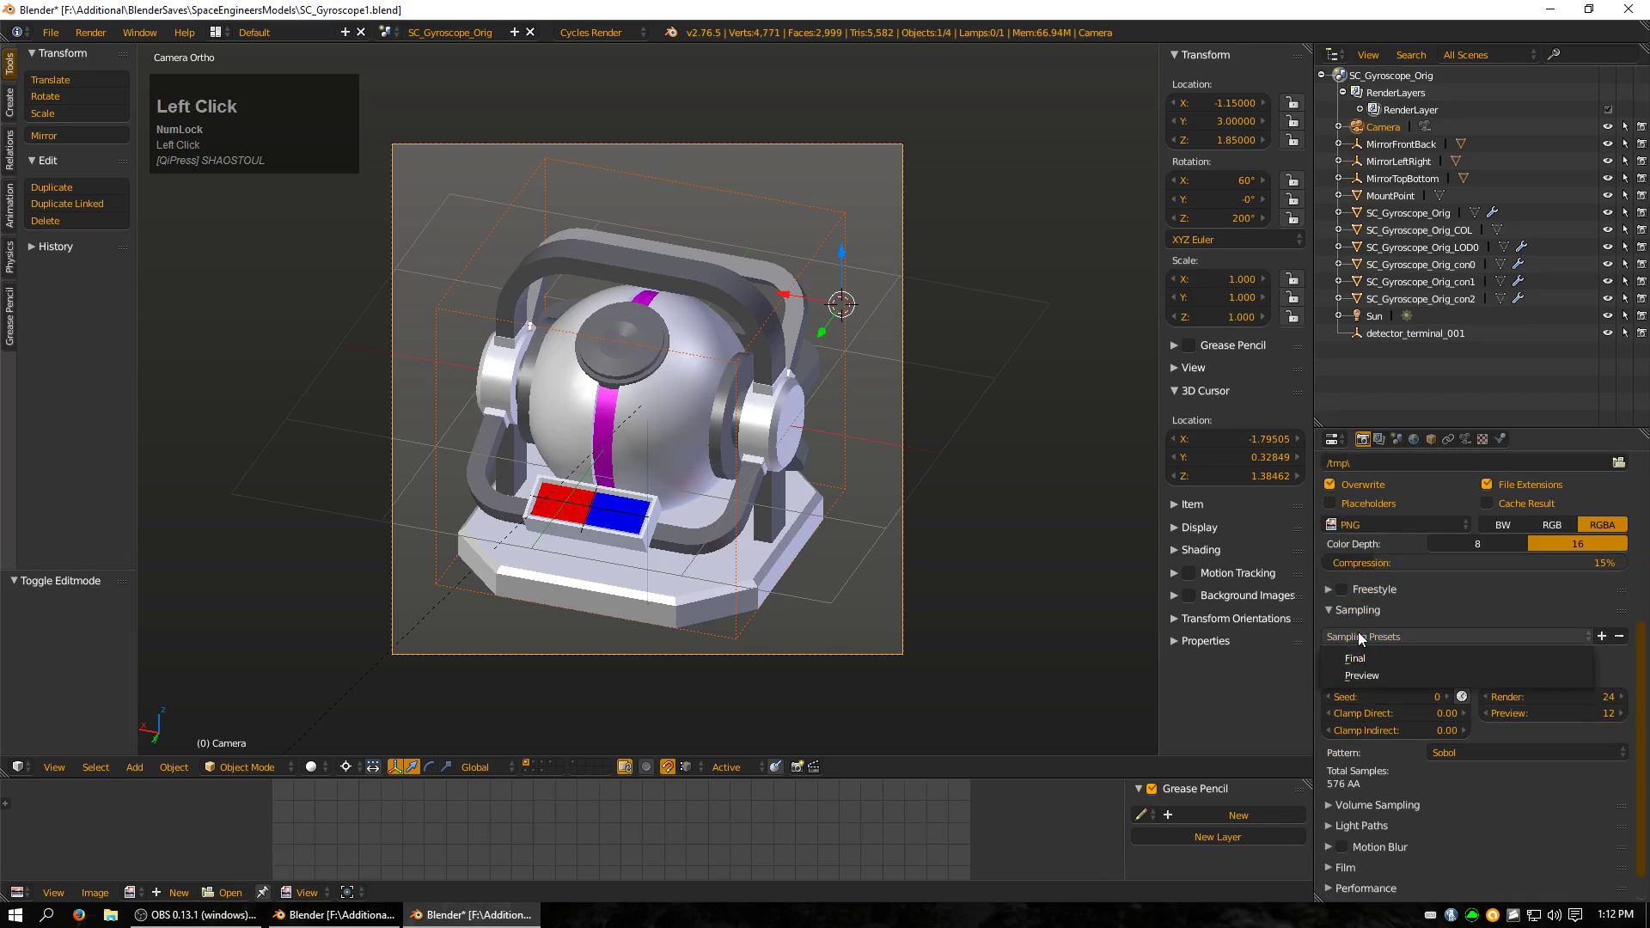
pyautogui.click(1395, 662)
pyautogui.scroll(-1, 1396, 715)
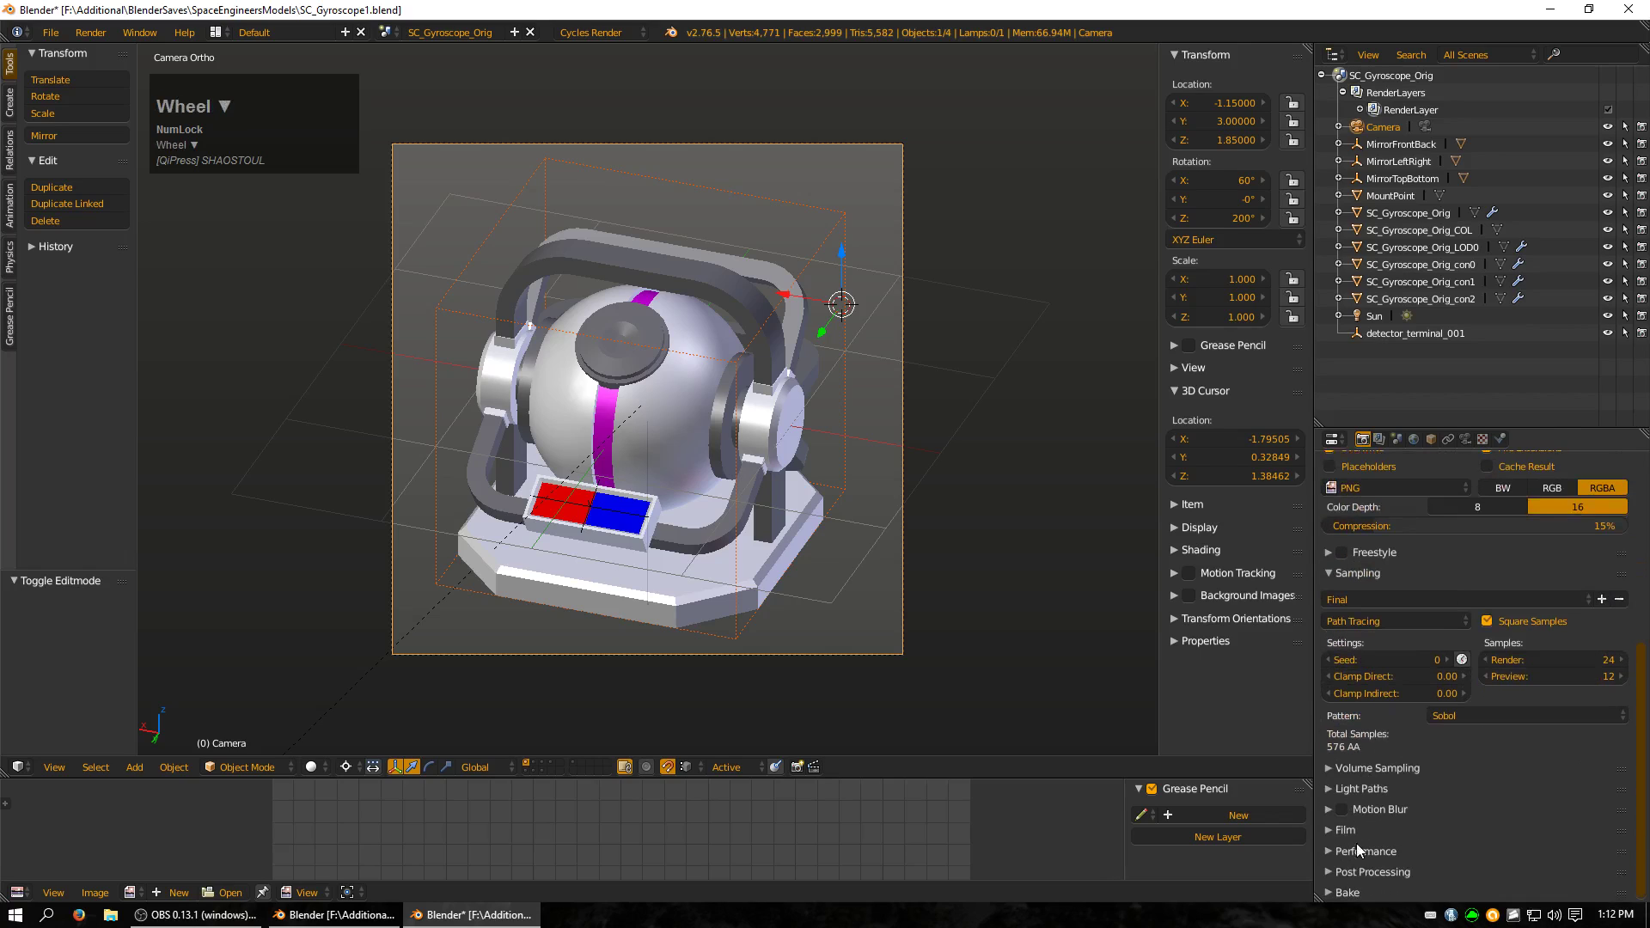
# Apply the Full Global Illumination light path preset
pyautogui.click(1363, 789)
pyautogui.scroll(-4, 1489, 770)
pyautogui.click(1425, 679)
pyautogui.click(1392, 711)
pyautogui.scroll(-1, 1461, 770)
# Enable a transparent film background
pyautogui.click(1333, 831)
pyautogui.scroll(-2, 1397, 825)
pyautogui.click(1379, 823)
pyautogui.scroll(15, 1474, 655)
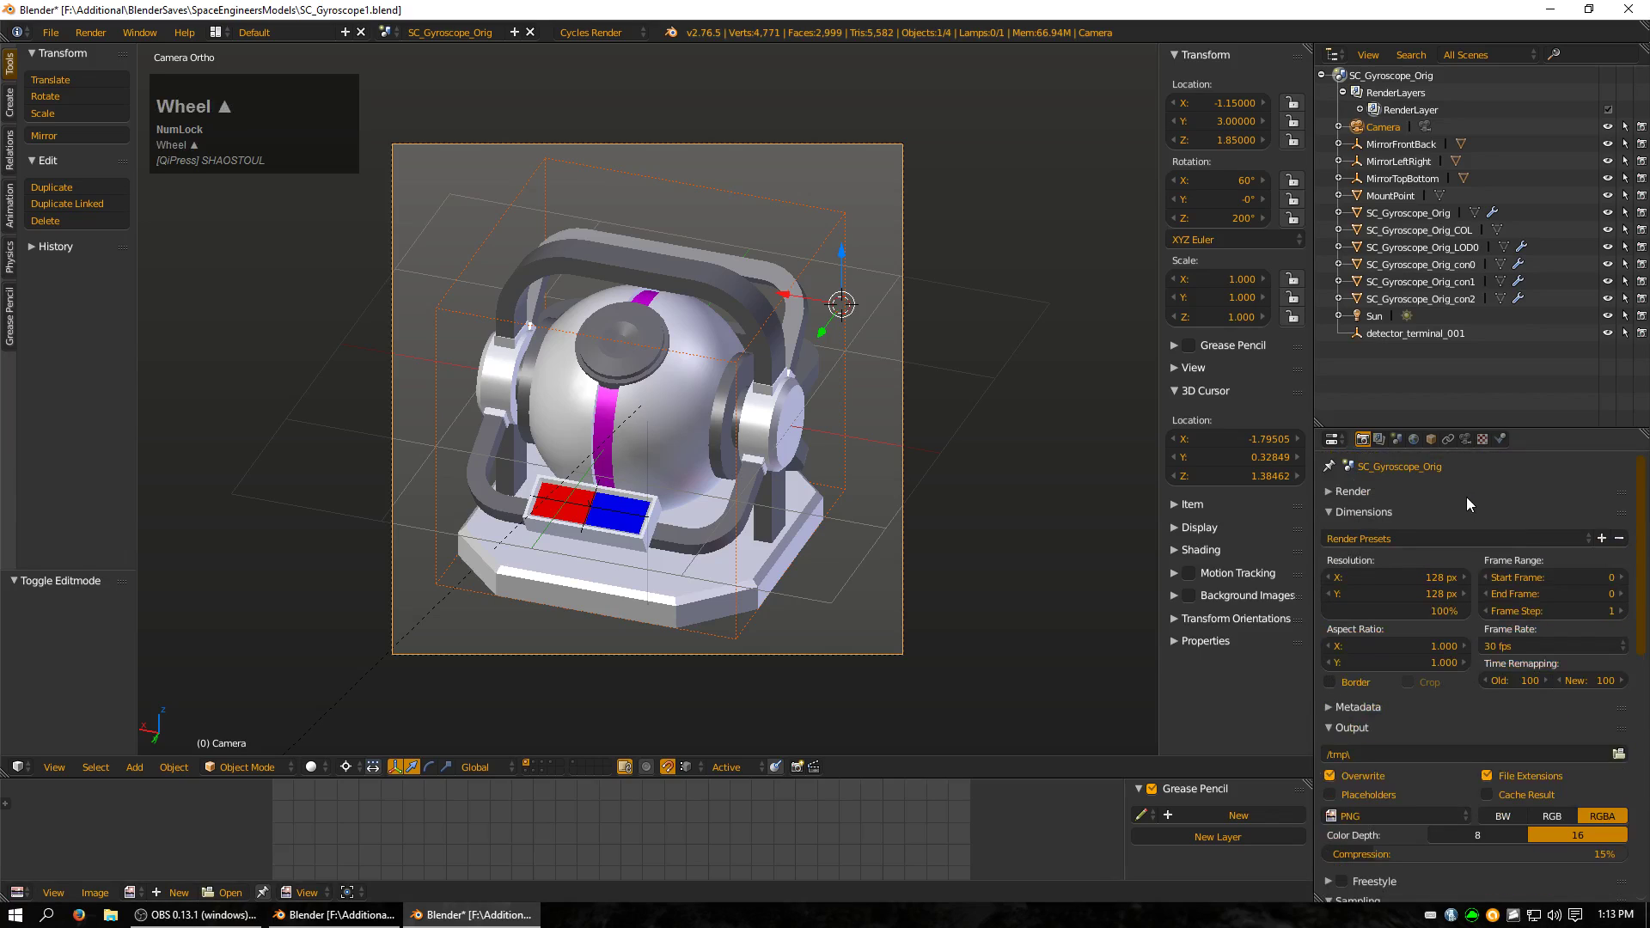
# Render the 128 × 128 transparent icon twice, inspect it enlarged, then restore the 3D view
pyautogui.click(1044, 455)
pyautogui.press('F12')
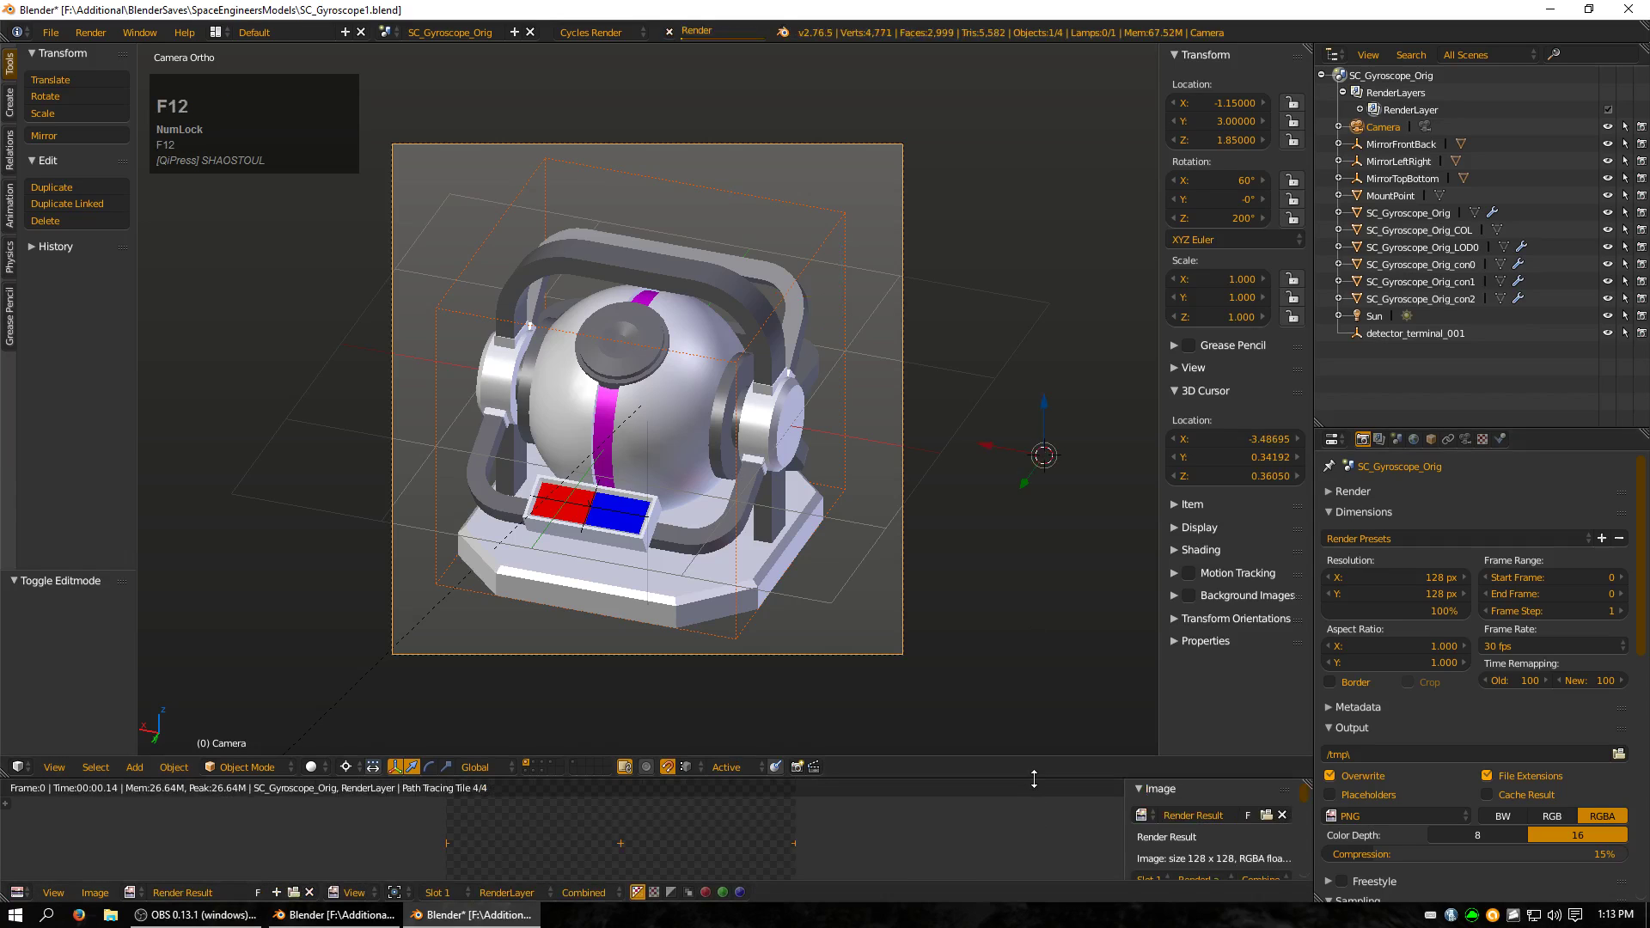
pyautogui.moveTo(1034, 778); pyautogui.dragTo(1034, 96)
pyautogui.scroll(2, 667, 435)
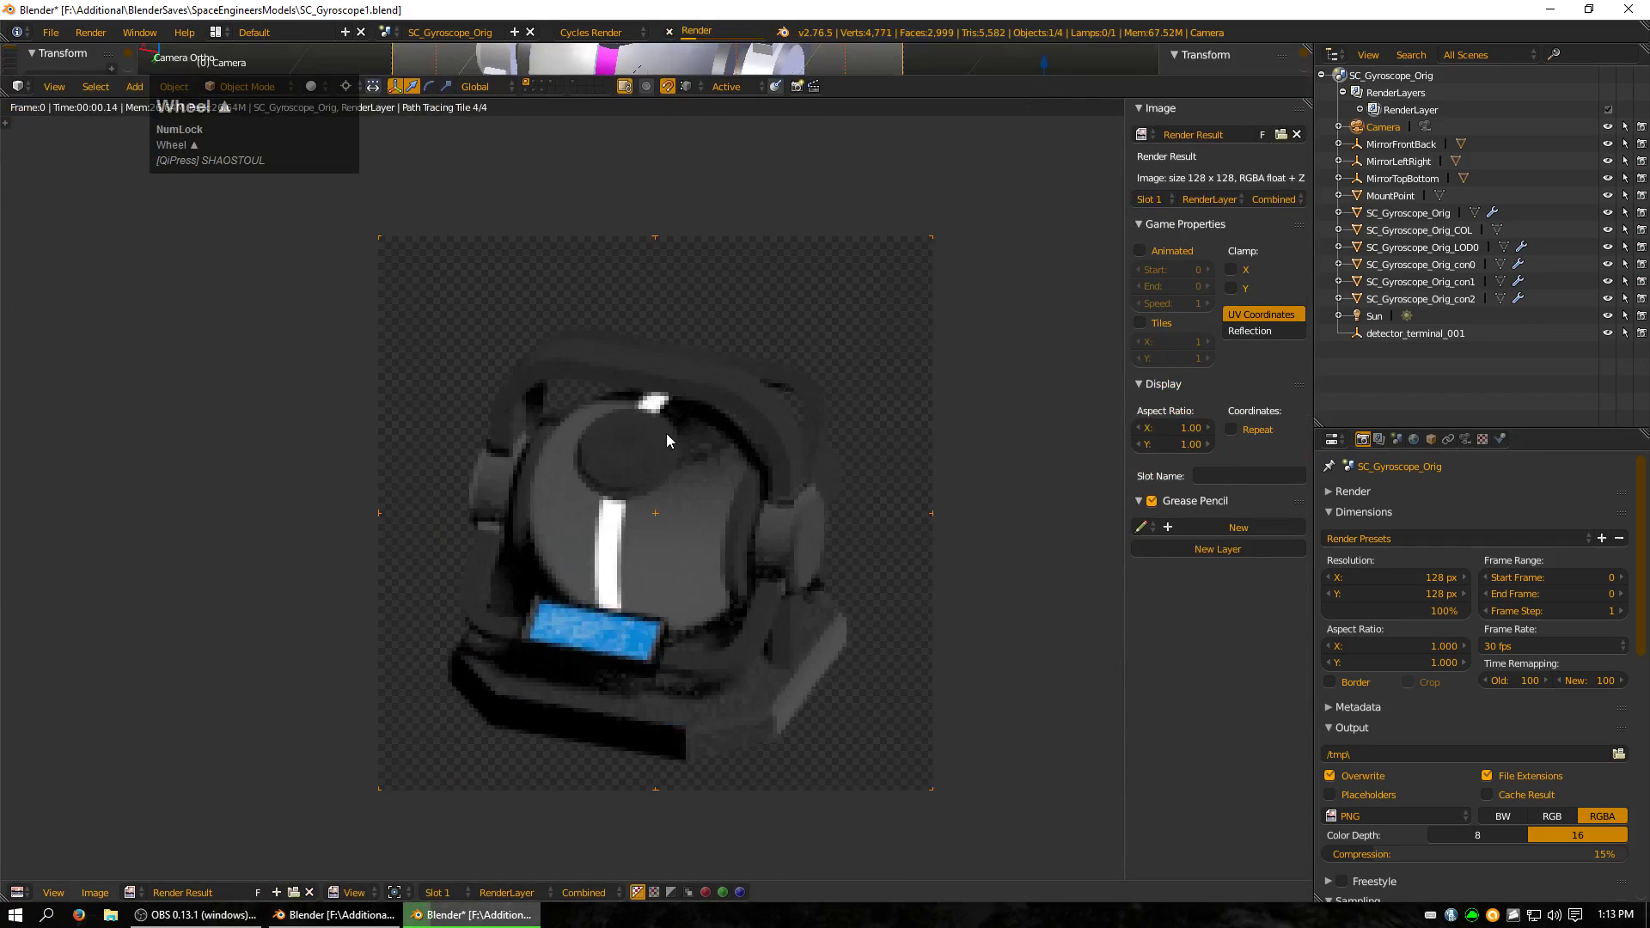
pyautogui.scroll(1, 666, 435)
pyautogui.scroll(-1, 675, 588)
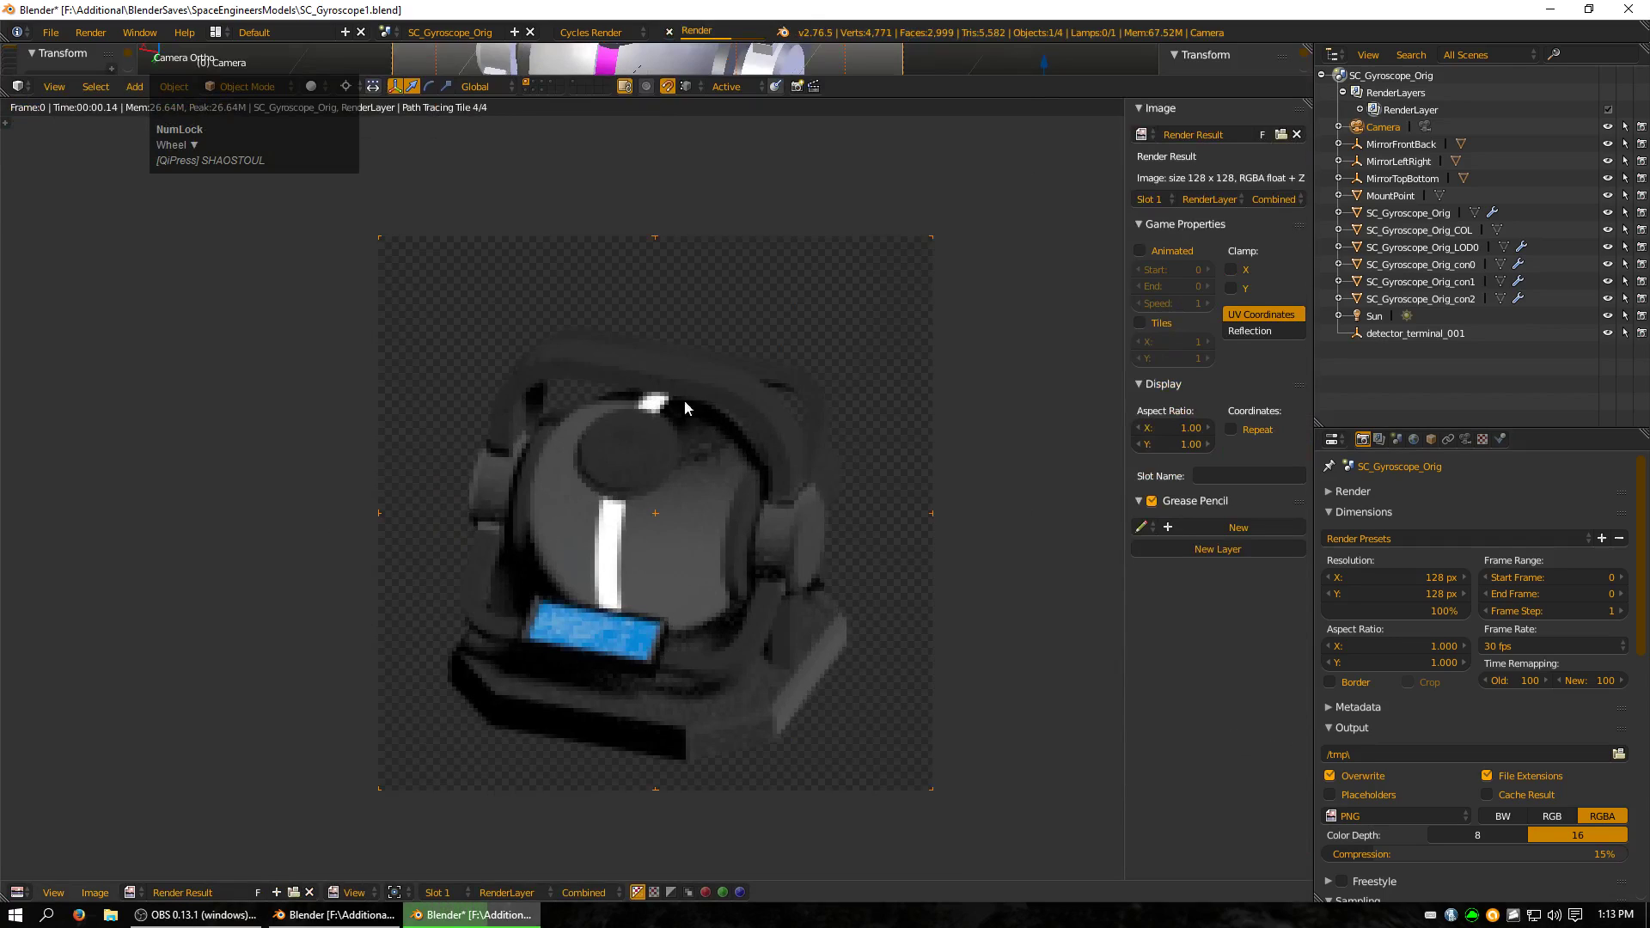
pyautogui.press('F12')
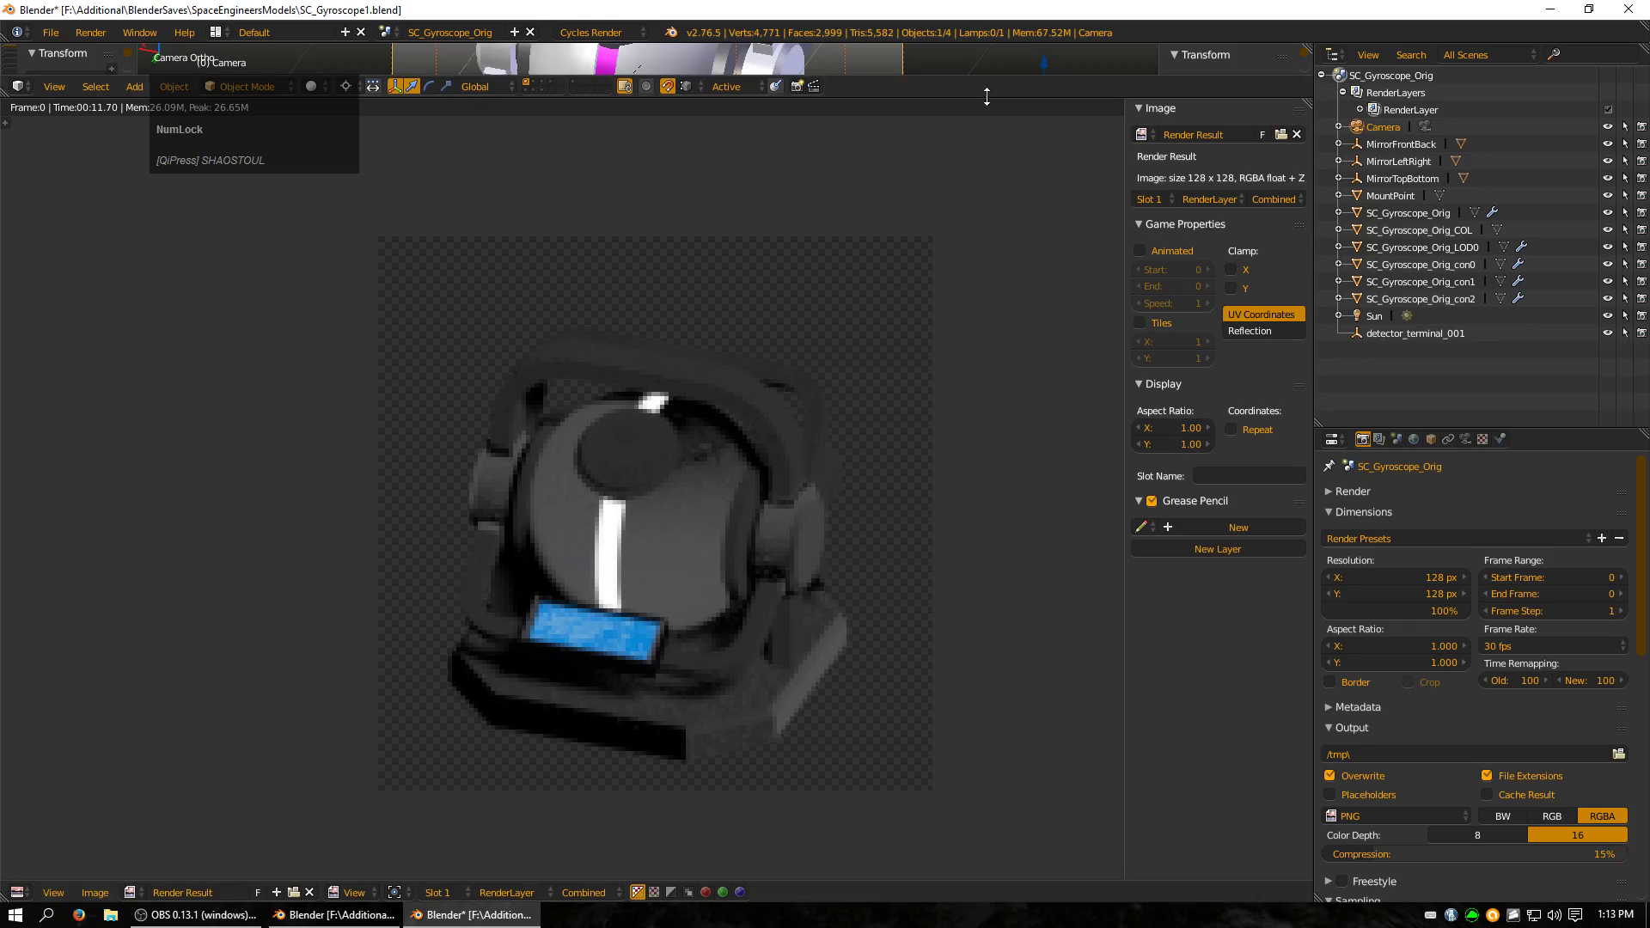
pyautogui.moveTo(991, 95); pyautogui.dragTo(993, 846)
# Select the Sun lamp and snap the 3D cursor to it
pyautogui.press('Tab')
pyautogui.rightClick(973, 468)
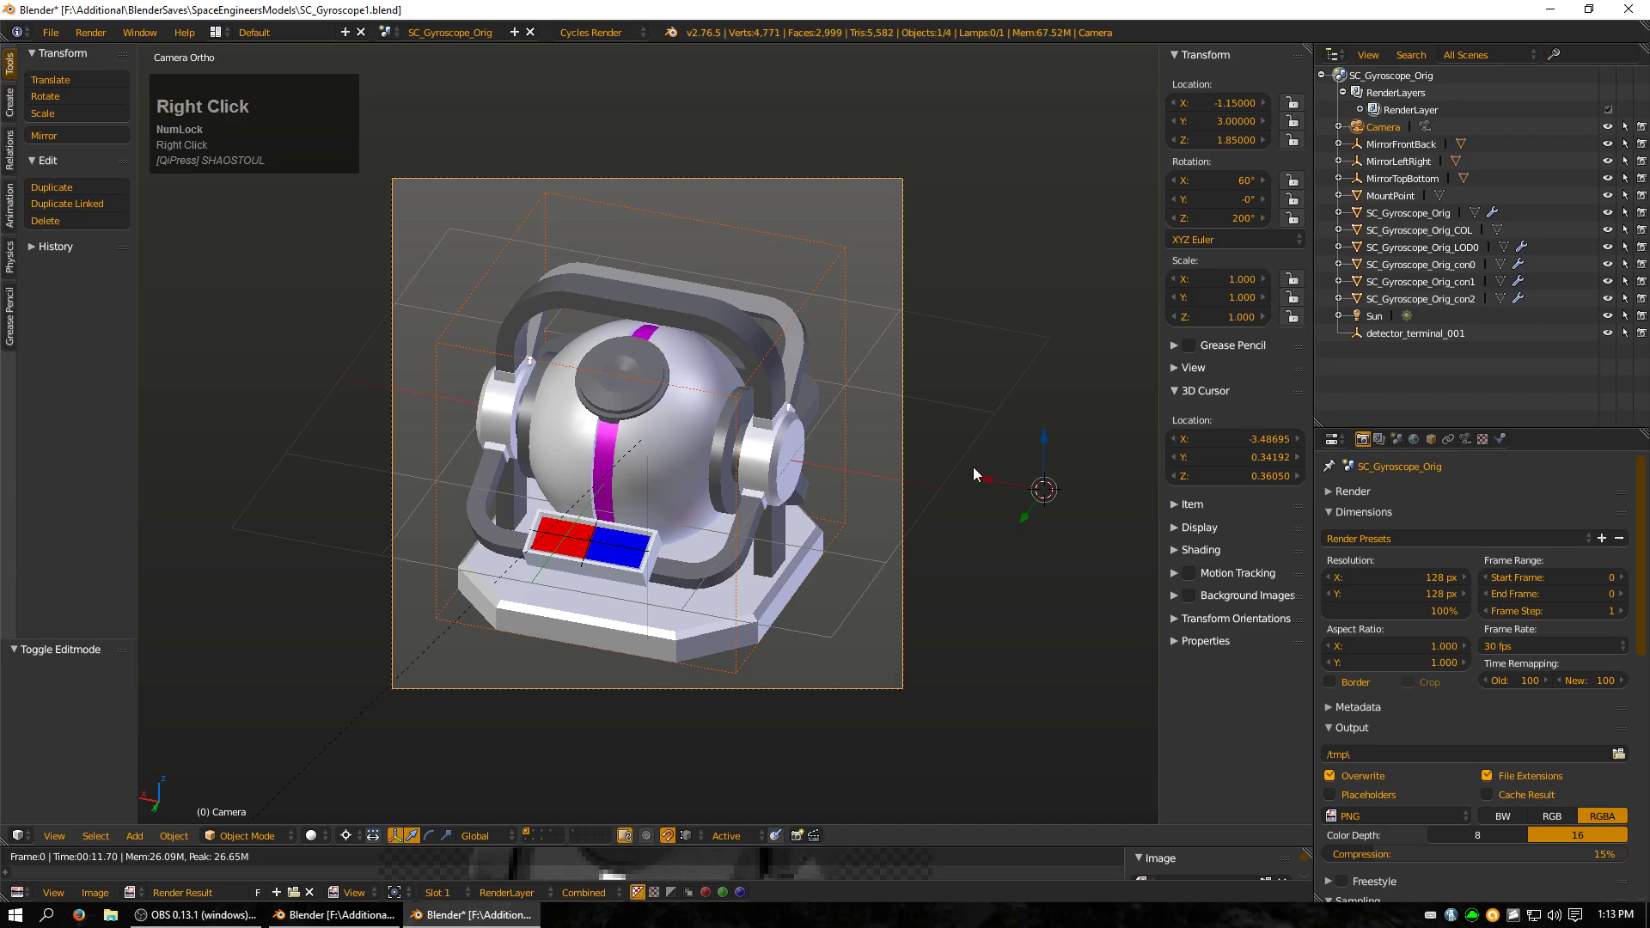
pyautogui.moveTo(974, 473); pyautogui.dragTo(530, 440, button='middle')
pyautogui.rightClick(400, 414)
pyautogui.hotkey('shift', 's')
pyautogui.click(392, 518)
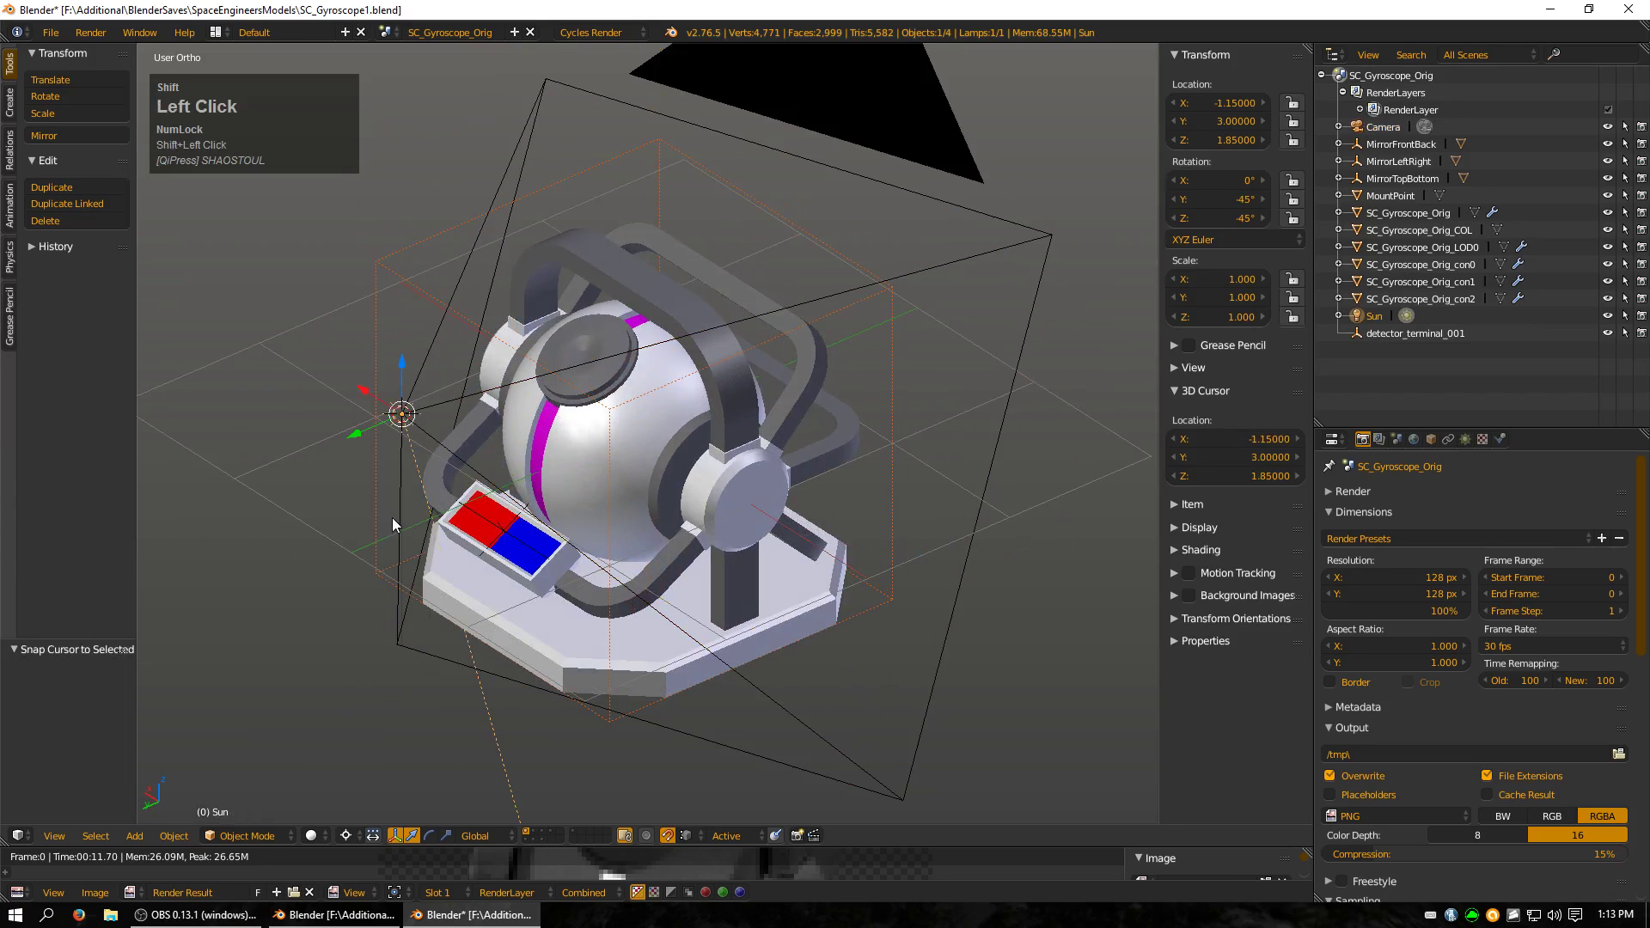
pyautogui.hotkey('shift', 'a')
# Duplicate the Sun lamp in place as Sun.001
pyautogui.hotkey('shift', 'd')
pyautogui.rightClick(352, 614)
pyautogui.scroll(-2, 325, 565)
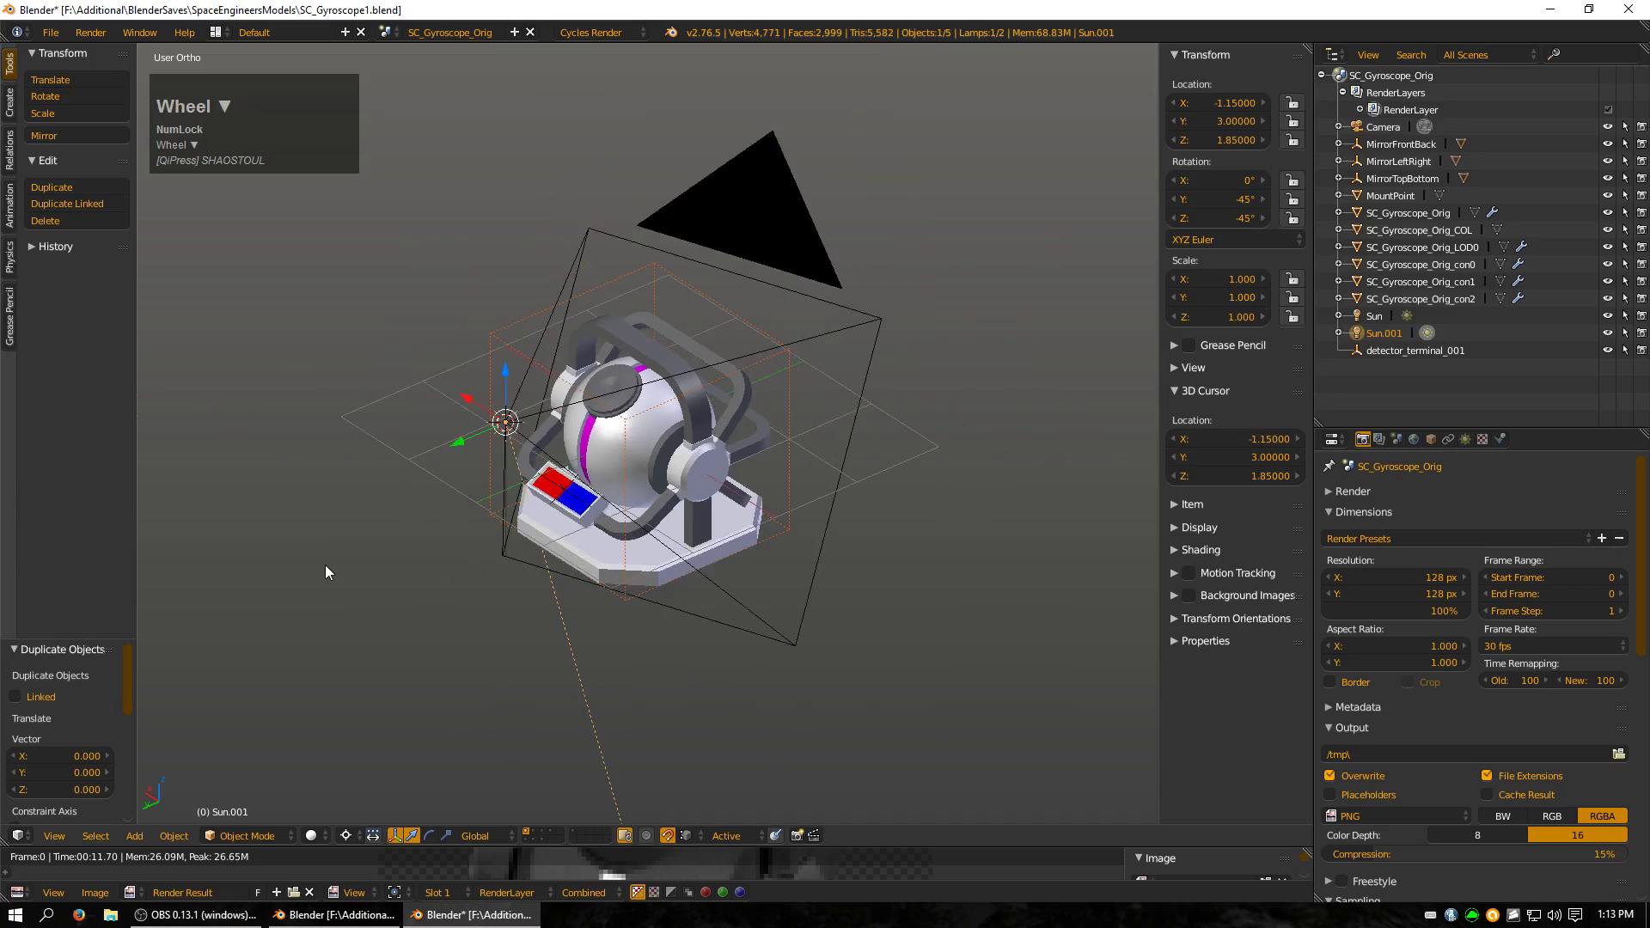
pyautogui.moveTo(325, 565); pyautogui.dragTo(482, 589, button='middle')
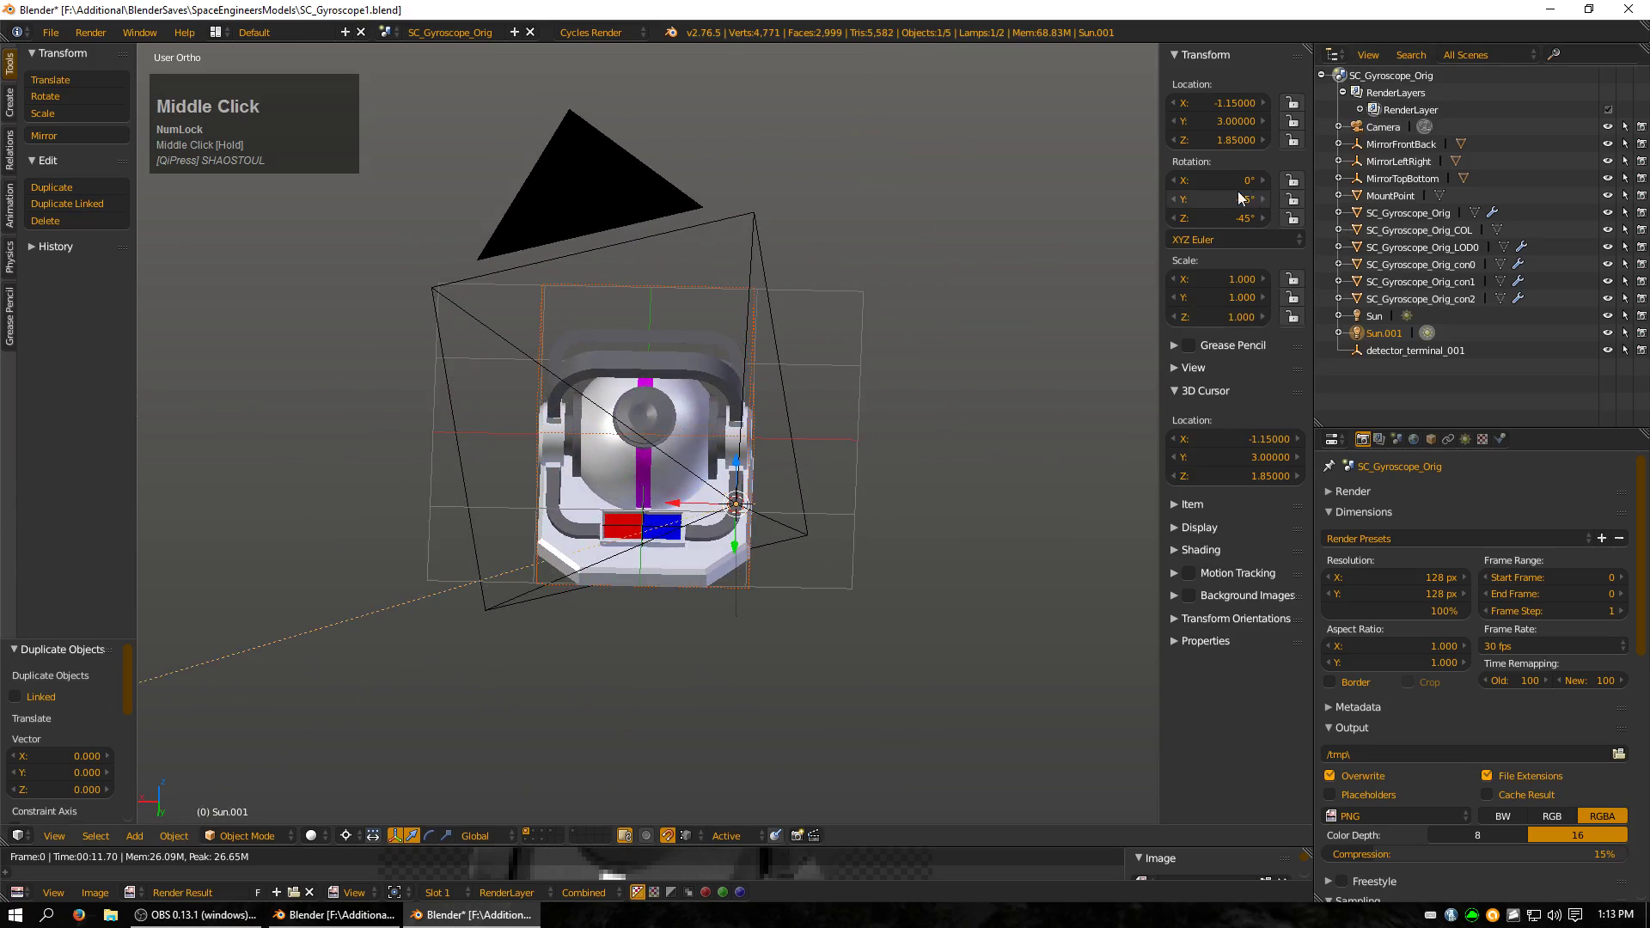
# Rotate Sun.001 to -120° around the Z axis
pyautogui.click(1242, 218)
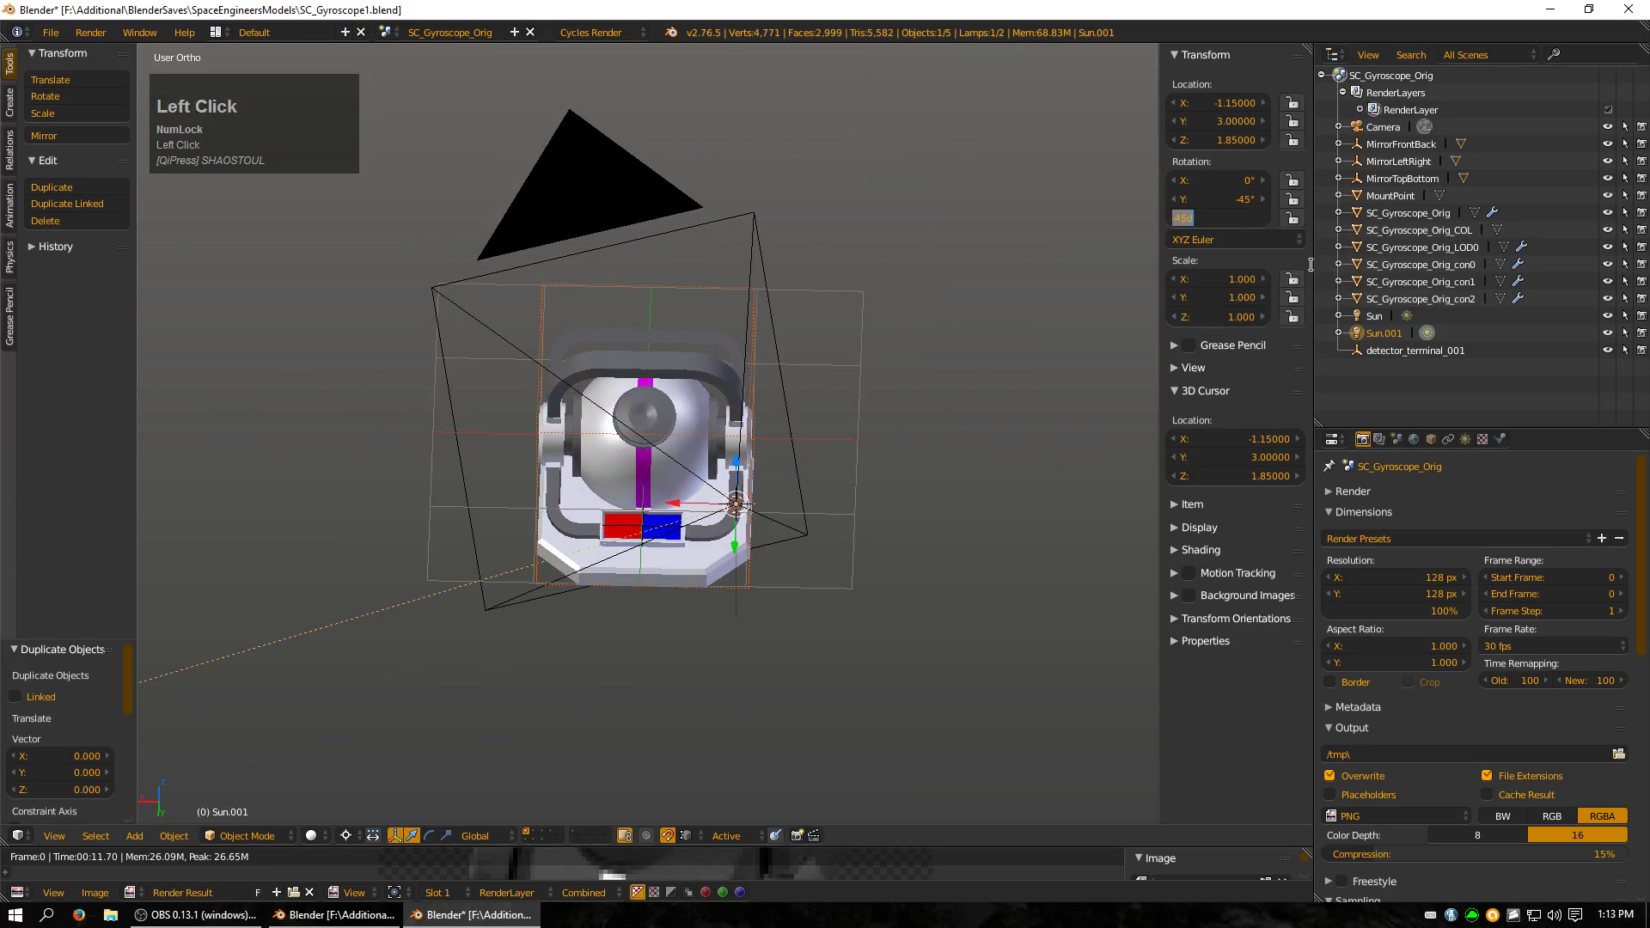
pyautogui.write('-60')
pyautogui.moveTo(847, 389); pyautogui.dragTo(856, 465, button='middle')
pyautogui.press('KP_7')
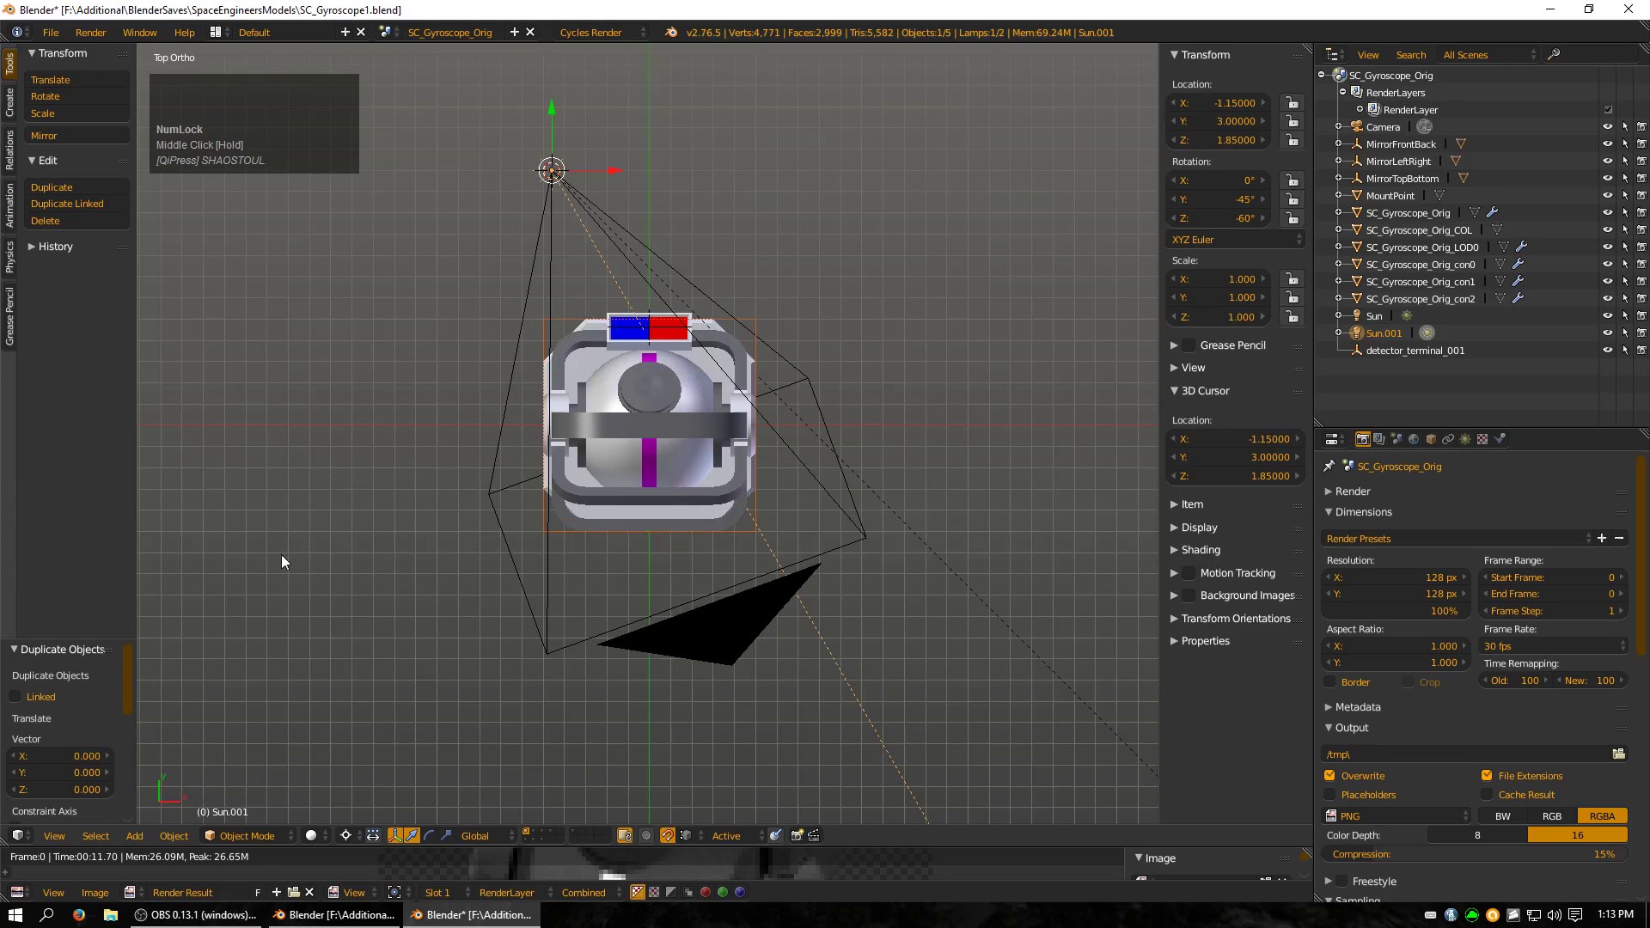
pyautogui.click(1237, 219)
pyautogui.moveTo(1241, 219); pyautogui.dragTo(1224, 218)
pyautogui.click(1237, 218)
pyautogui.write('-120')
pyautogui.press('Return')
# Tilt Sun.001 to -70° on the Y axis and enlarge the render result area
pyautogui.moveTo(593, 369); pyautogui.dragTo(712, 404, button='middle')
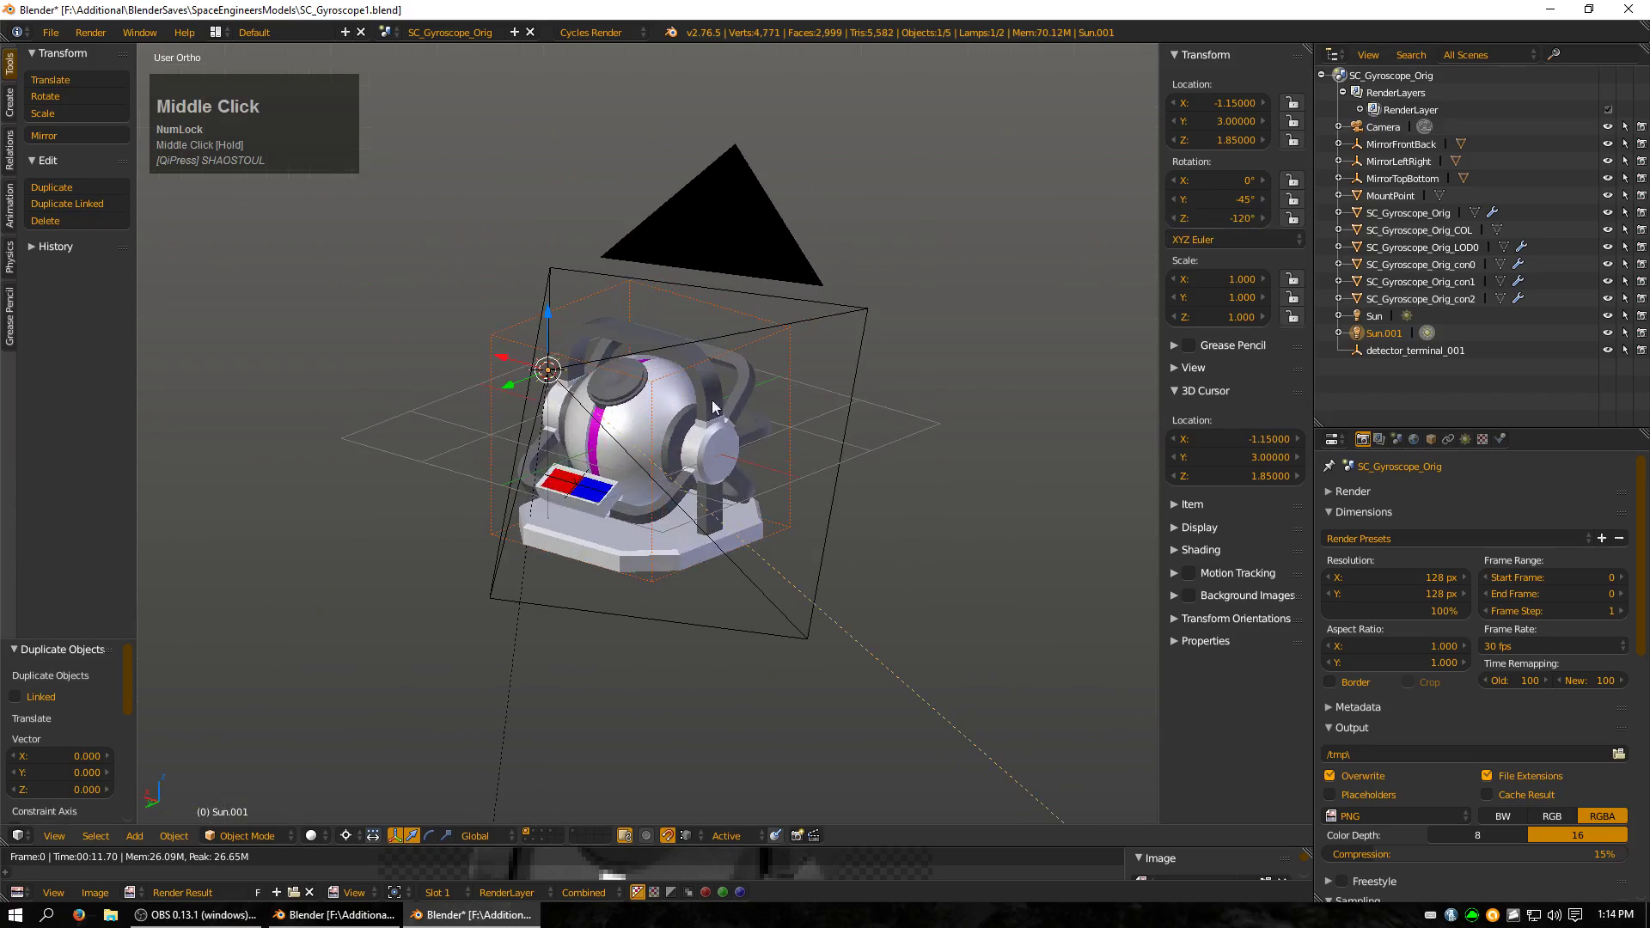
pyautogui.moveTo(1237, 198); pyautogui.dragTo(1218, 198)
pyautogui.click(1238, 199)
pyautogui.press('BackSpace')
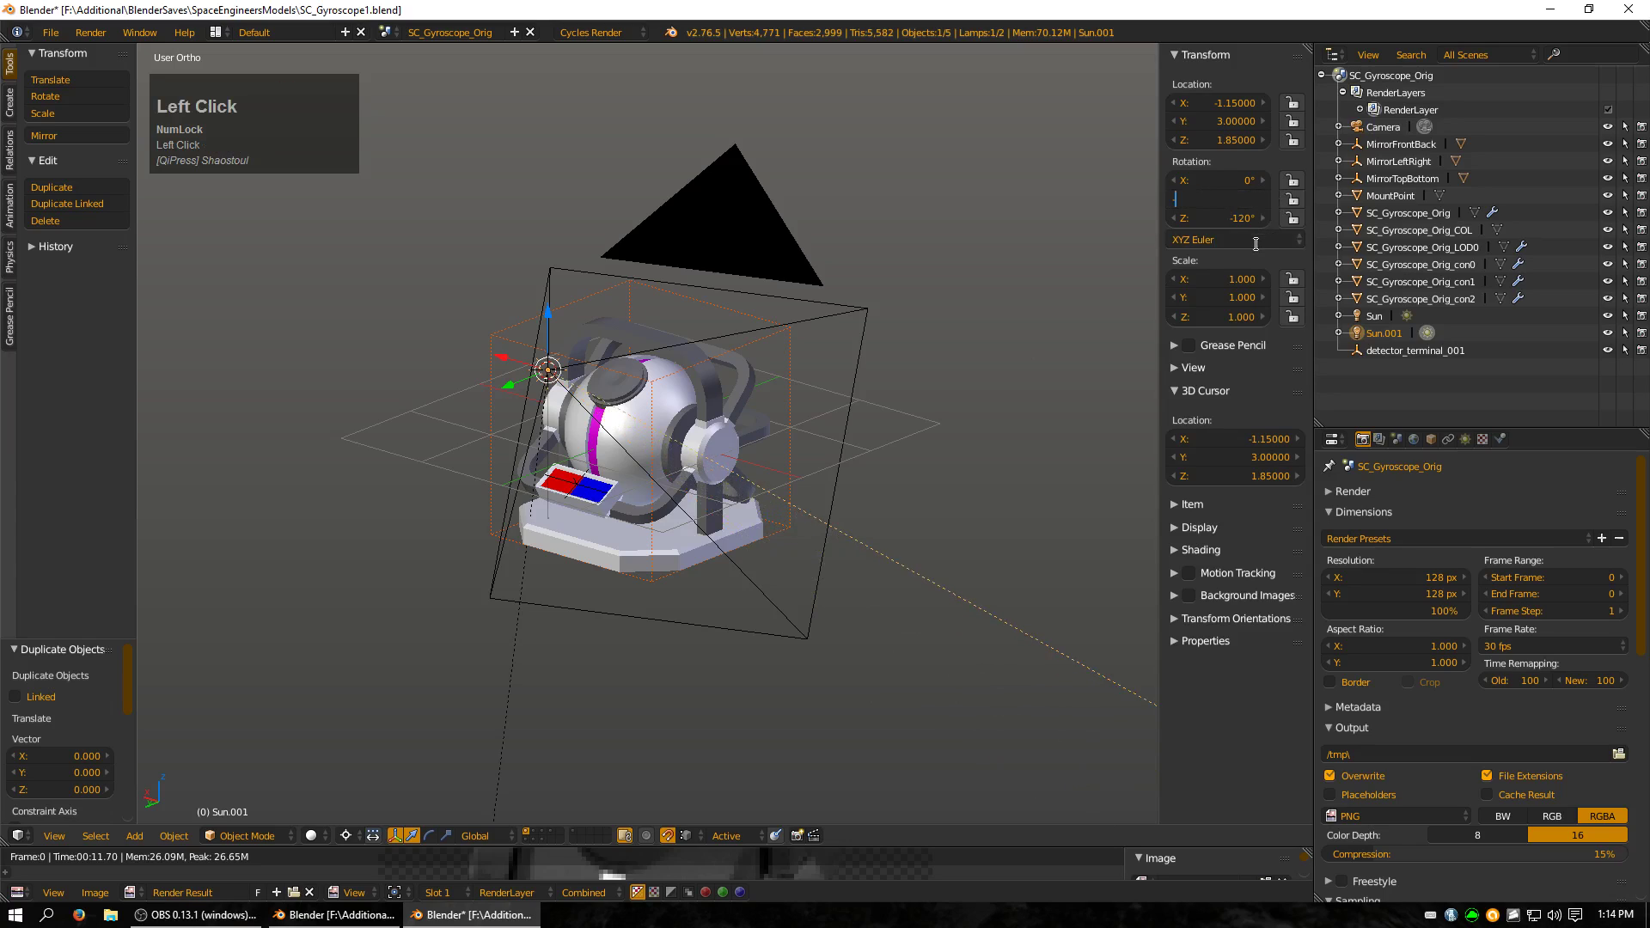
pyautogui.write('-70')
pyautogui.press('Return')
pyautogui.moveTo(737, 469); pyautogui.dragTo(753, 513, button='middle')
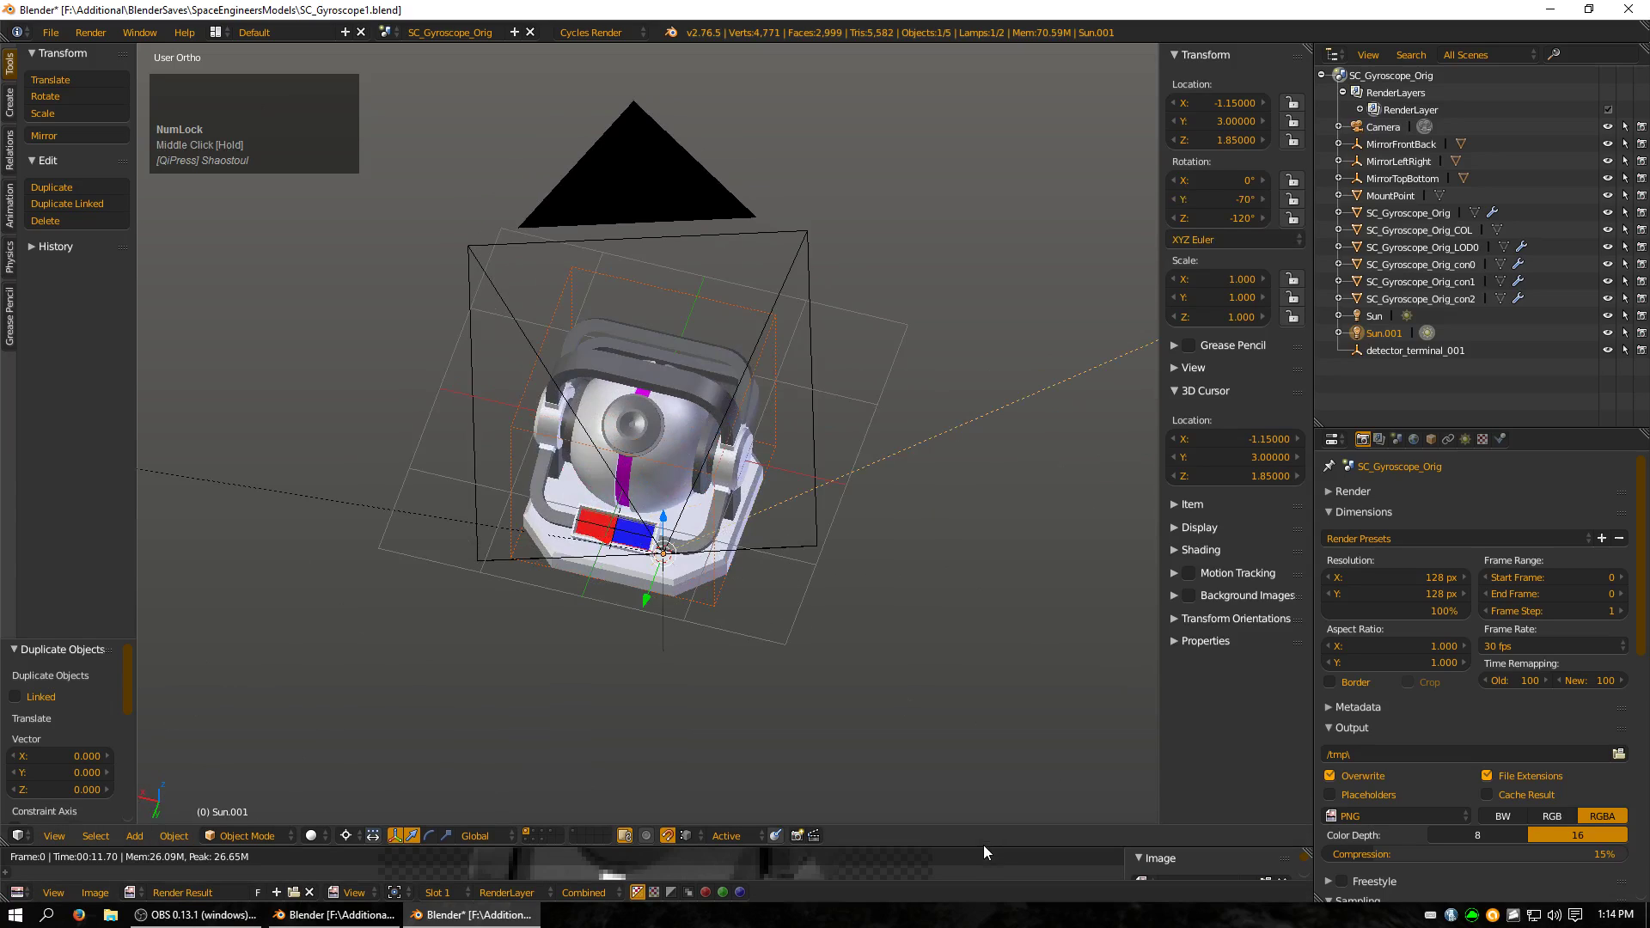
pyautogui.moveTo(982, 847); pyautogui.dragTo(975, 295)
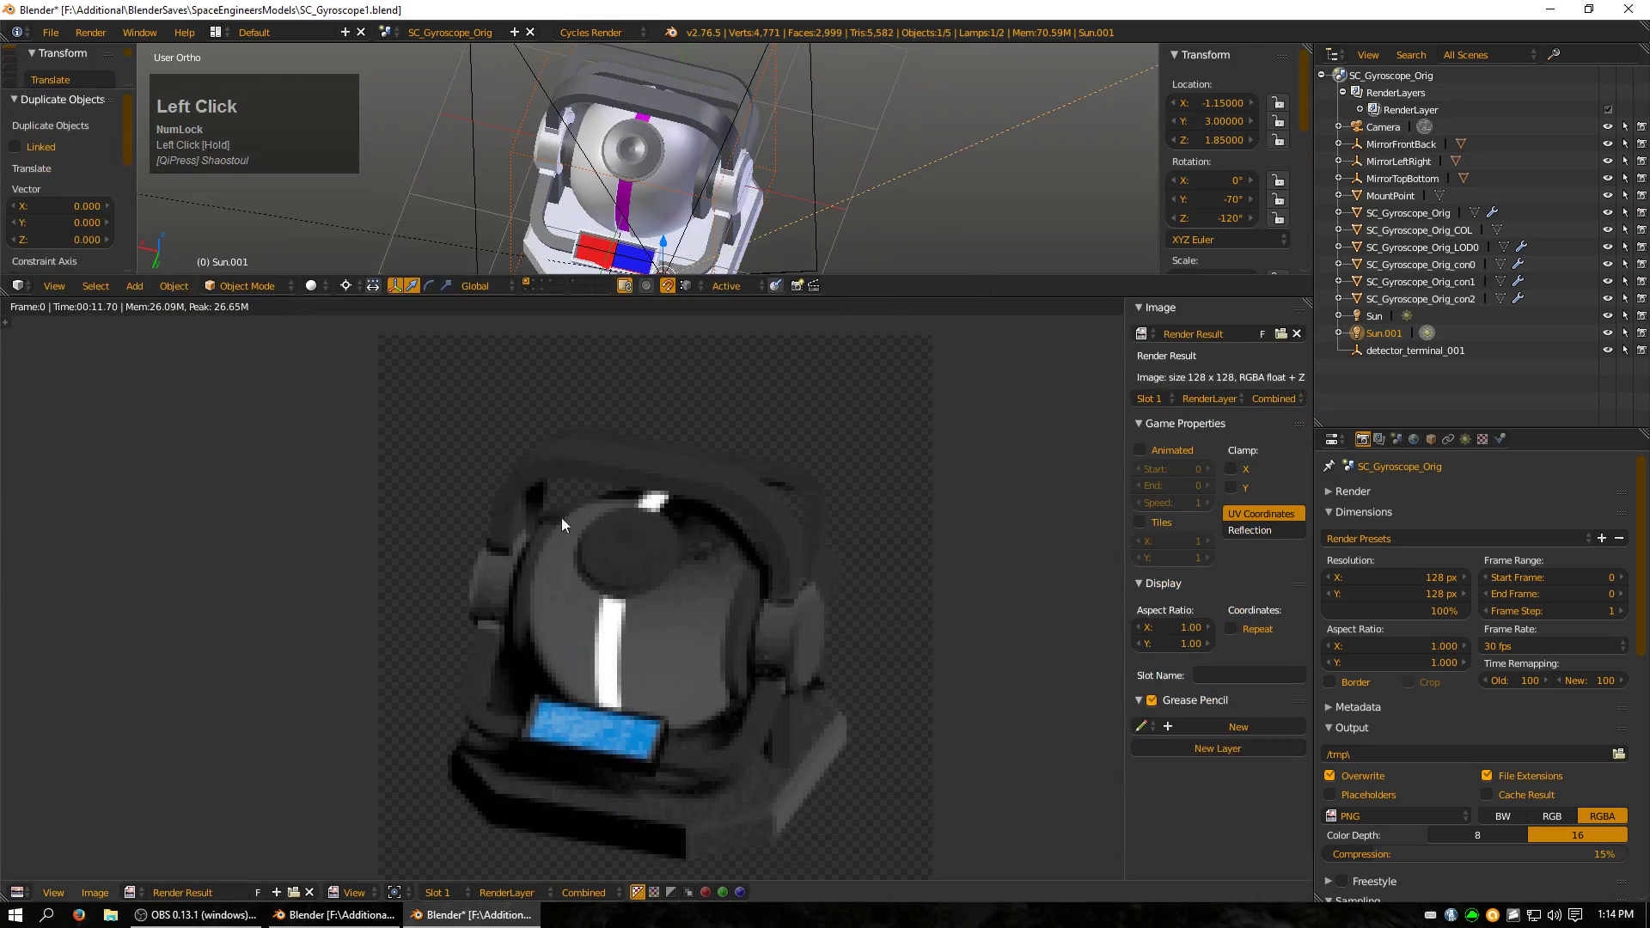
# Render the gyroscope icon again with F12 and inspect it under Sun and Sun.001
pyautogui.click(907, 163)
pyautogui.press('F12')
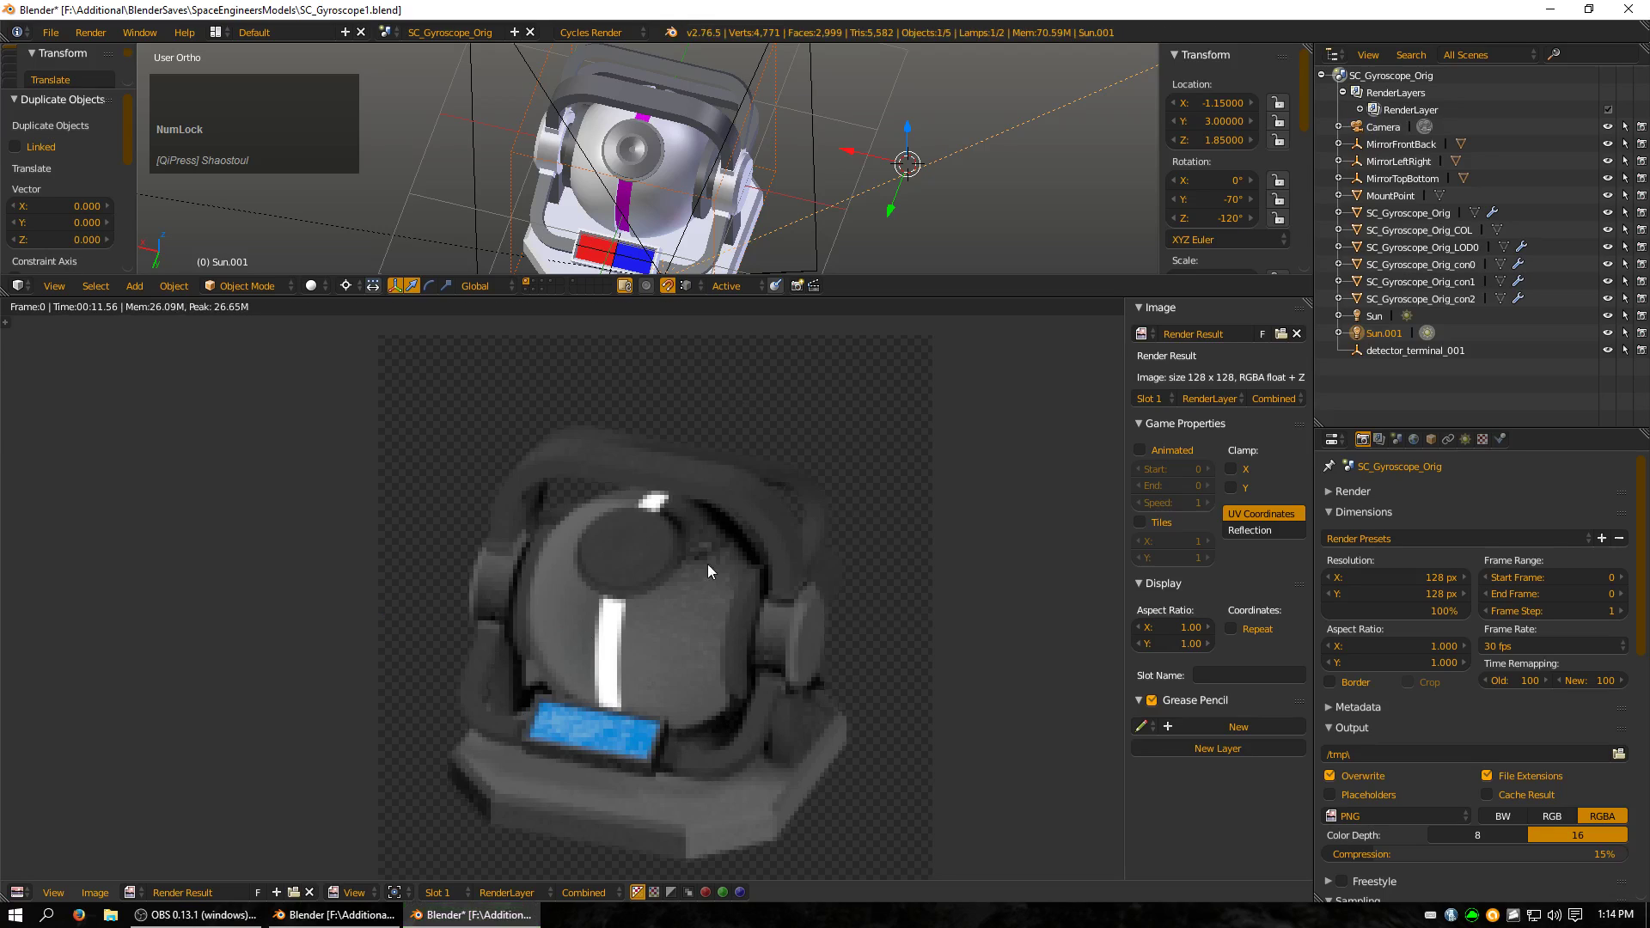
pyautogui.scroll(-6, 961, 173)
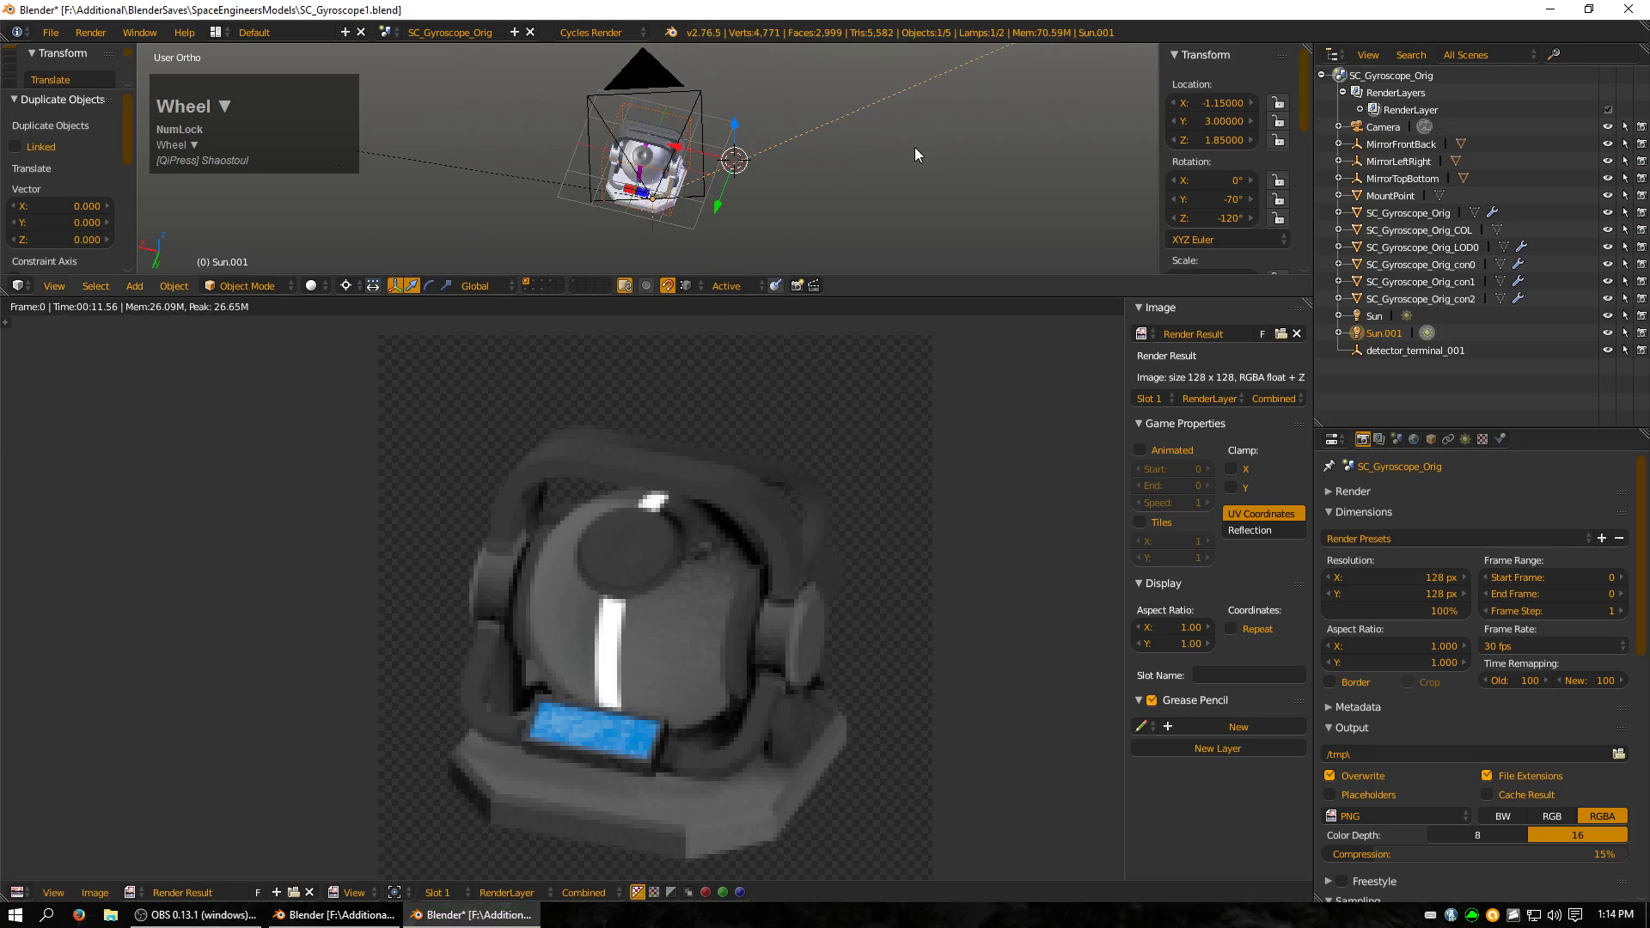
pyautogui.moveTo(915, 153); pyautogui.dragTo(762, 118, button='middle')
pyautogui.scroll(5, 545, 228)
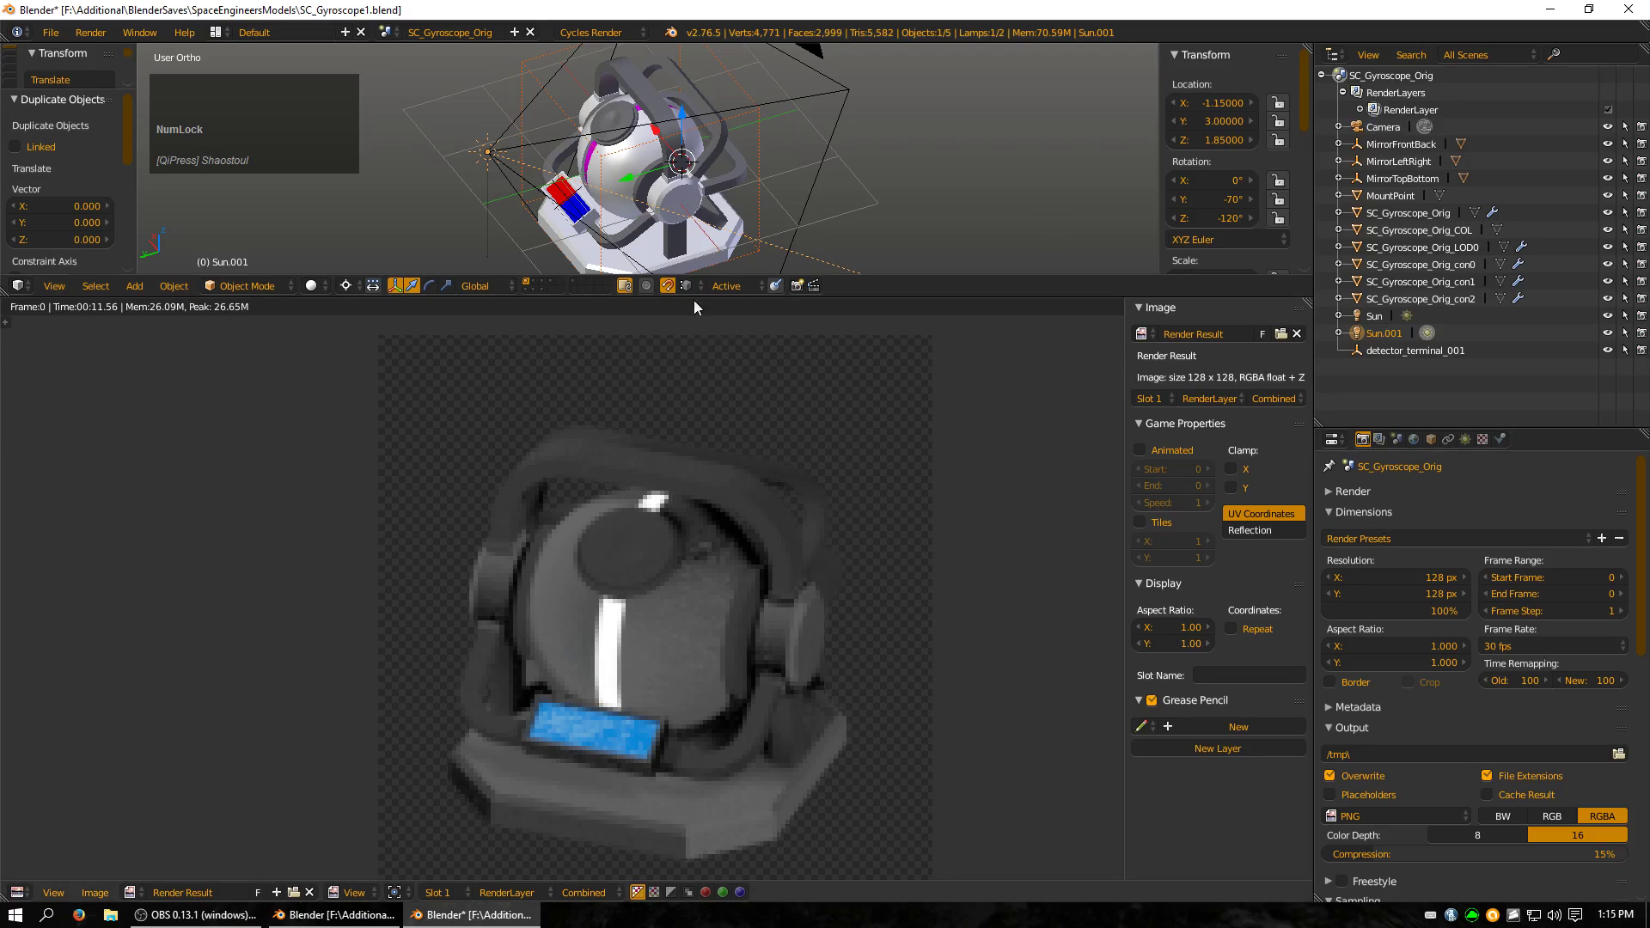
# Select the original Sun lamp and check its Emission strength of 1.000 in the lamp settings
pyautogui.click(1377, 316)
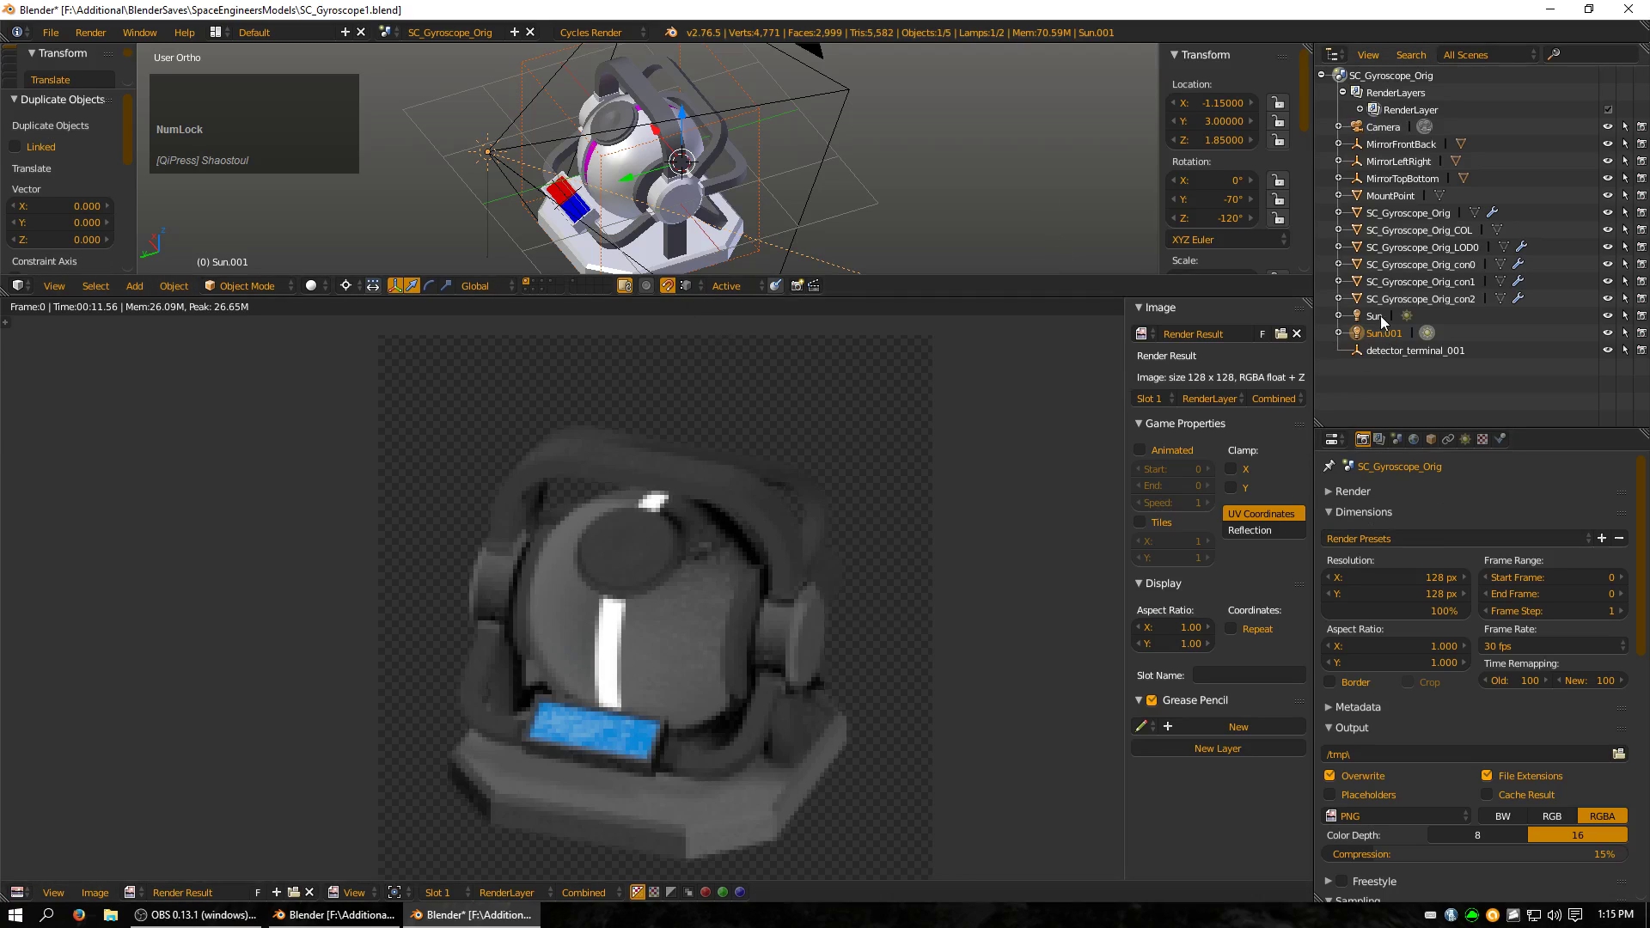
pyautogui.click(1466, 439)
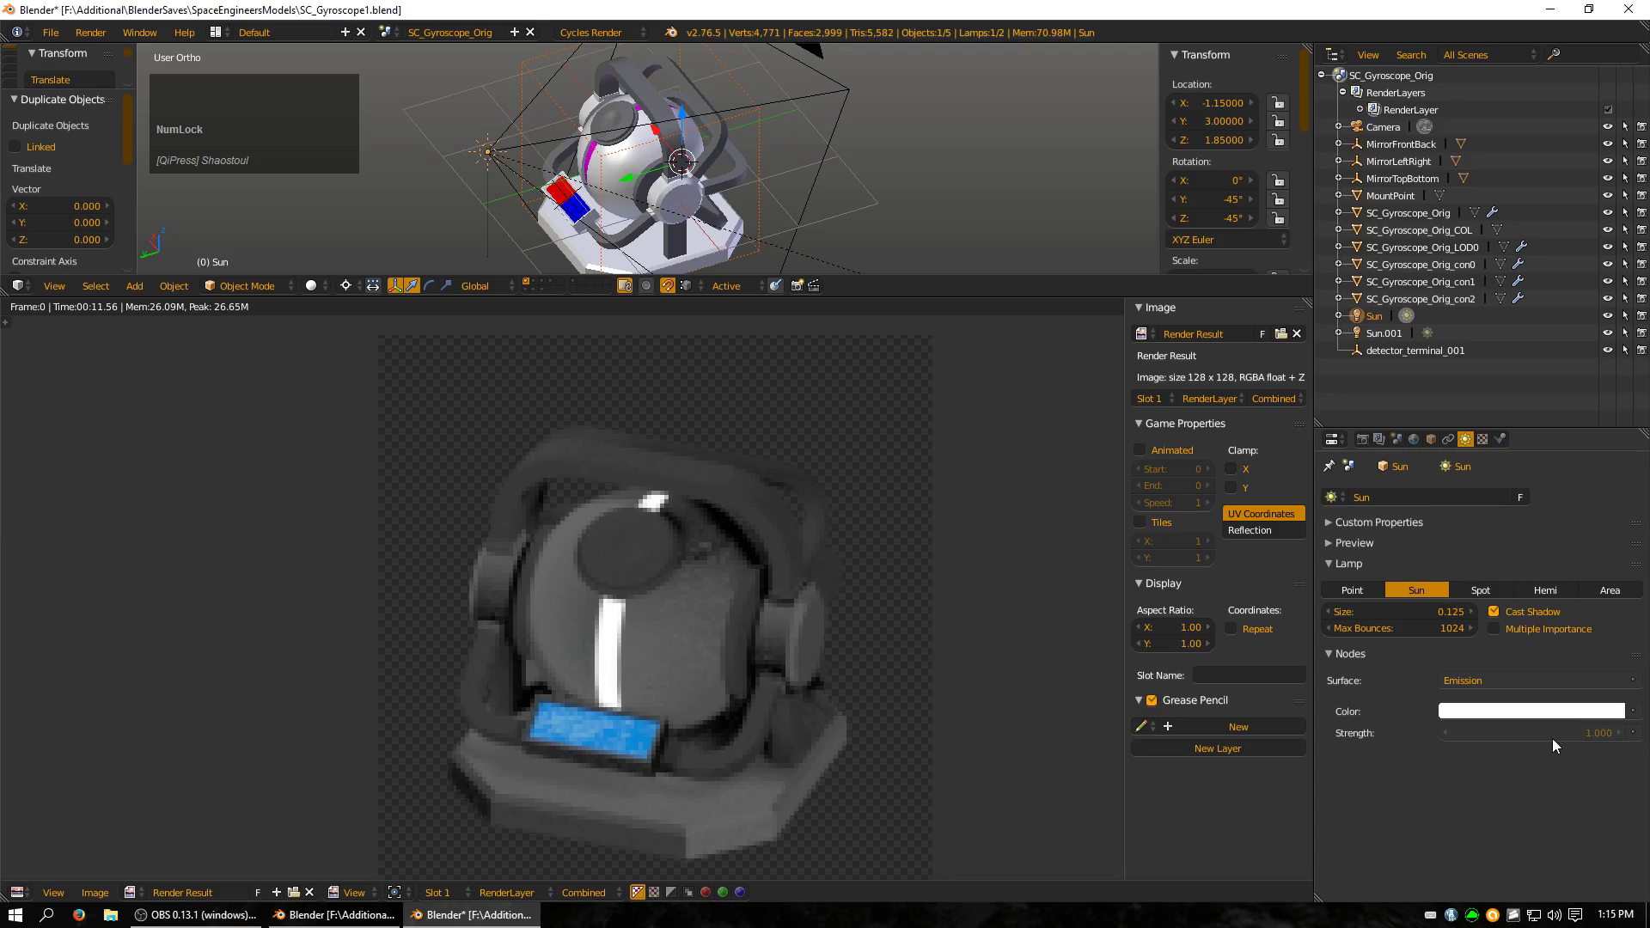
pyautogui.moveTo(1551, 739); pyautogui.dragTo(1455, 729)
pyautogui.rightClick(498, 145)
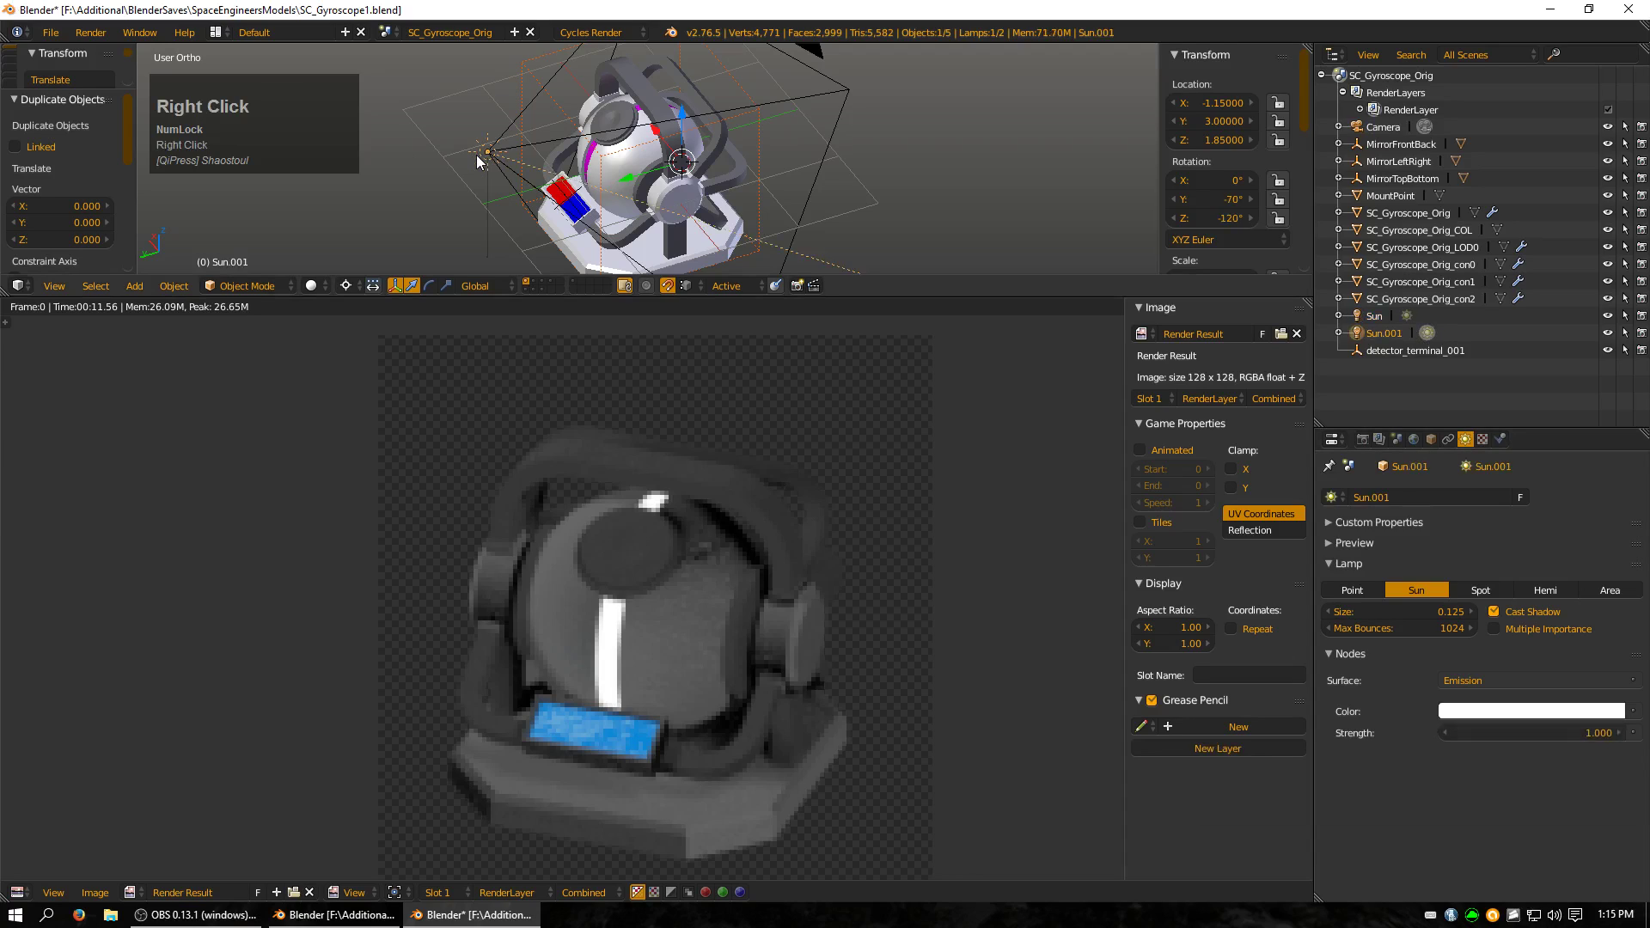
pyautogui.rightClick(483, 156)
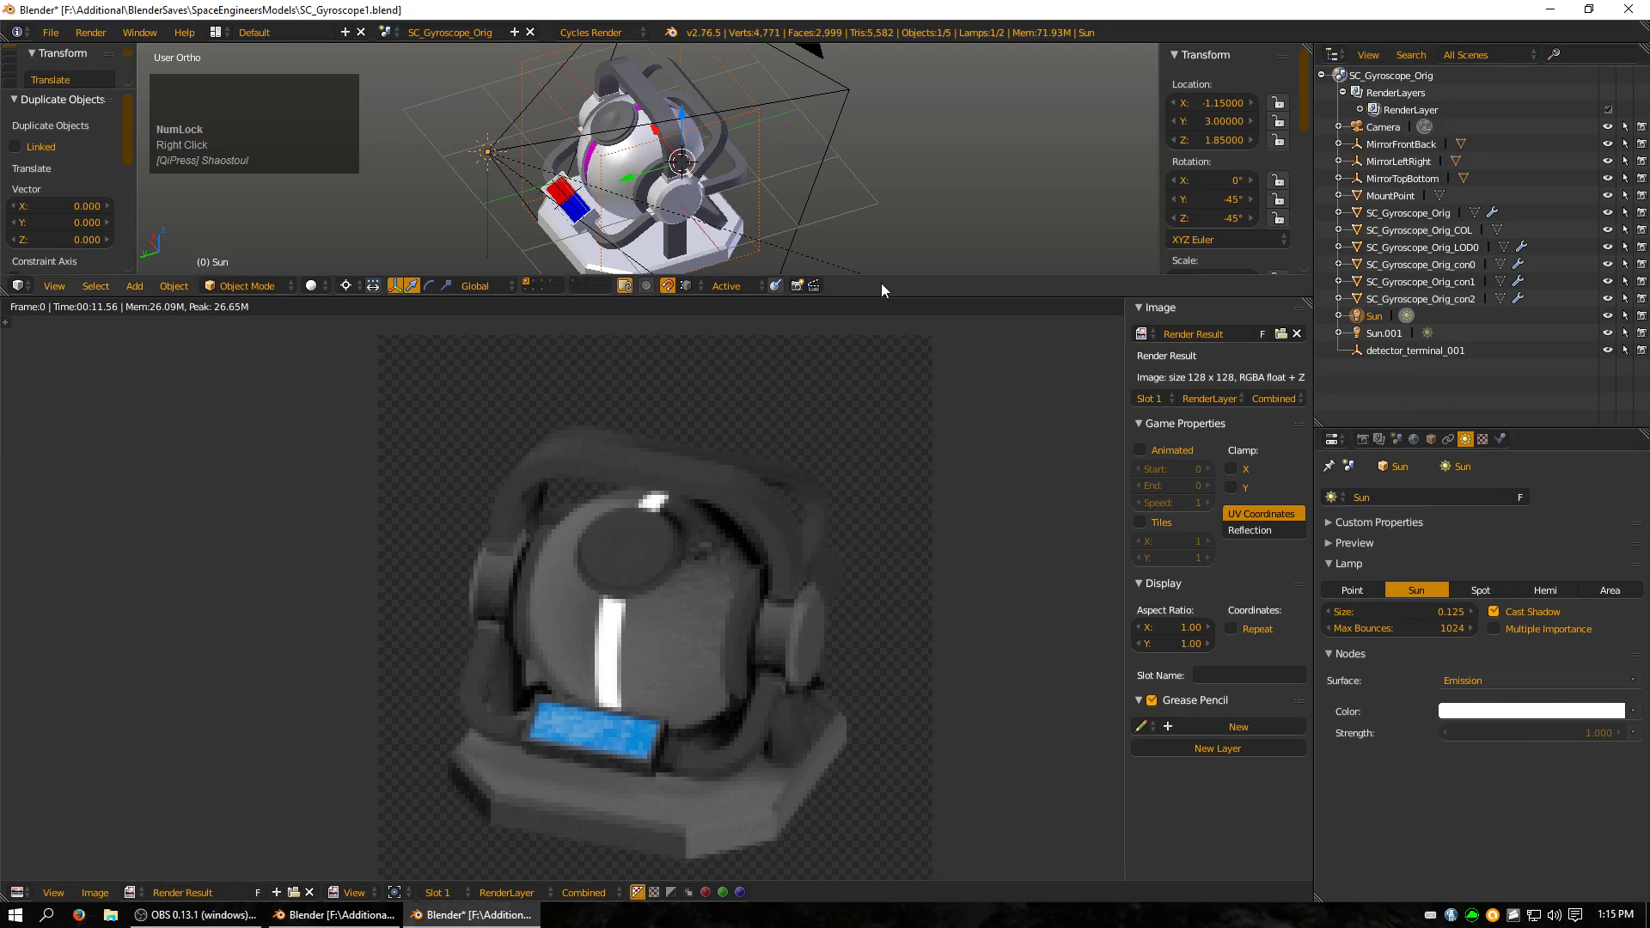
pyautogui.scroll(-2, 868, 229)
# Delete the original Sun lamp and duplicate Sun.001 in place
pyautogui.press('x')
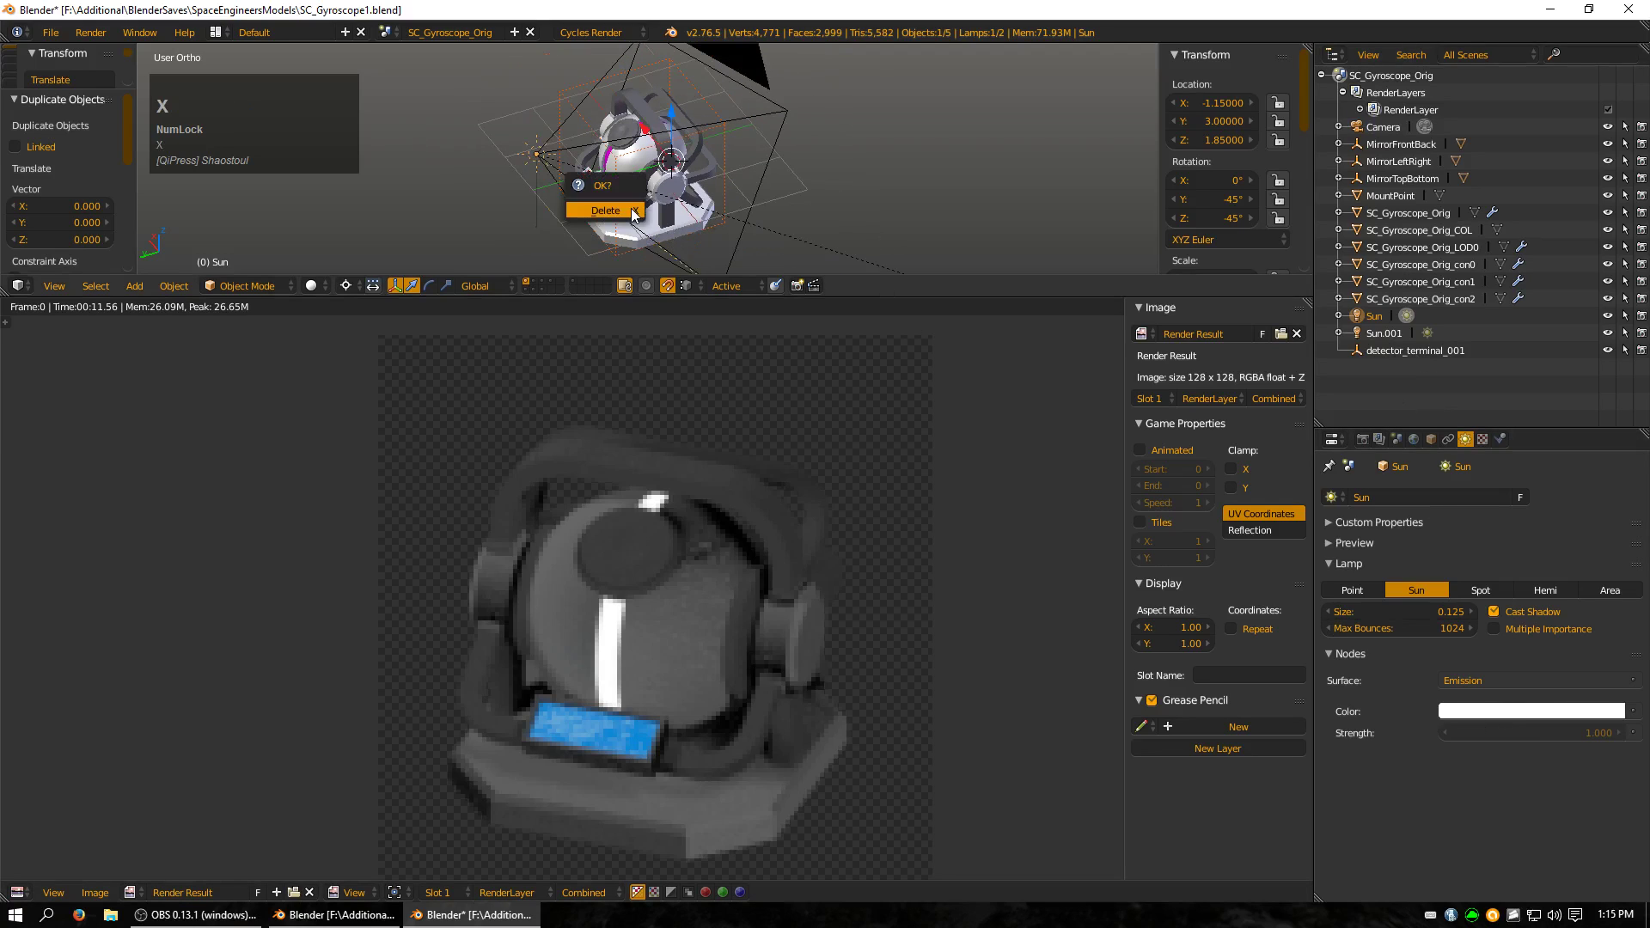
pyautogui.click(628, 218)
pyautogui.rightClick(533, 153)
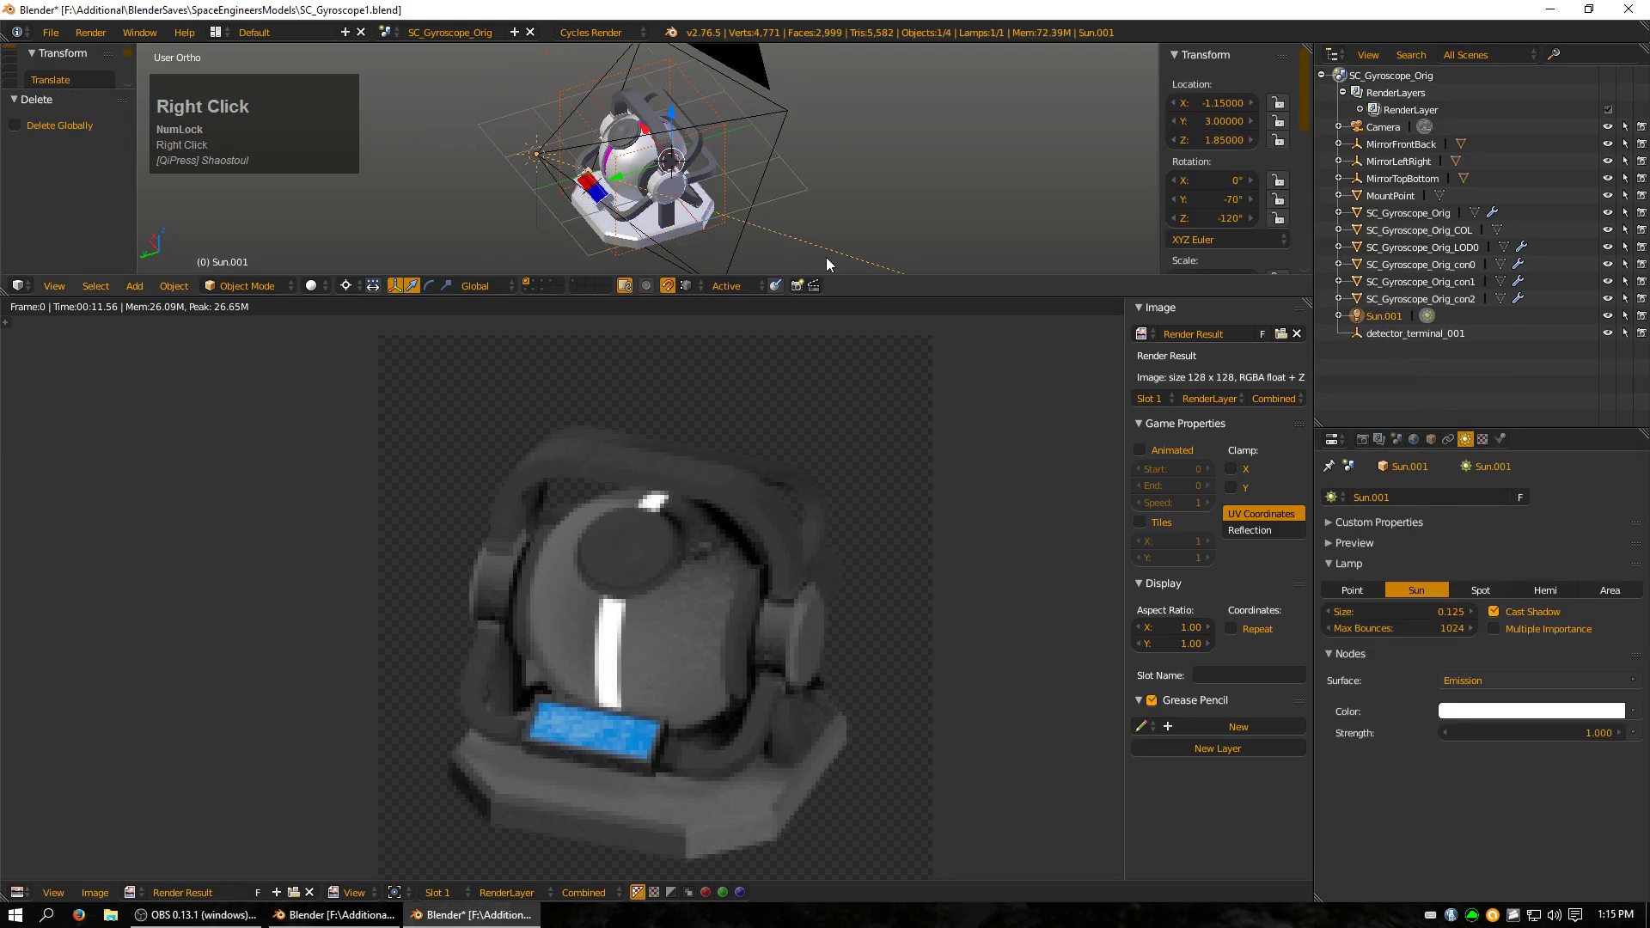
pyautogui.hotkey('shift', 'd')
pyautogui.rightClick(610, 256)
pyautogui.click(1111, 220)
# Rotate the copy, Sun.000, to Y -45° and Z -60°
pyautogui.click(1212, 202)
pyautogui.write('-45')
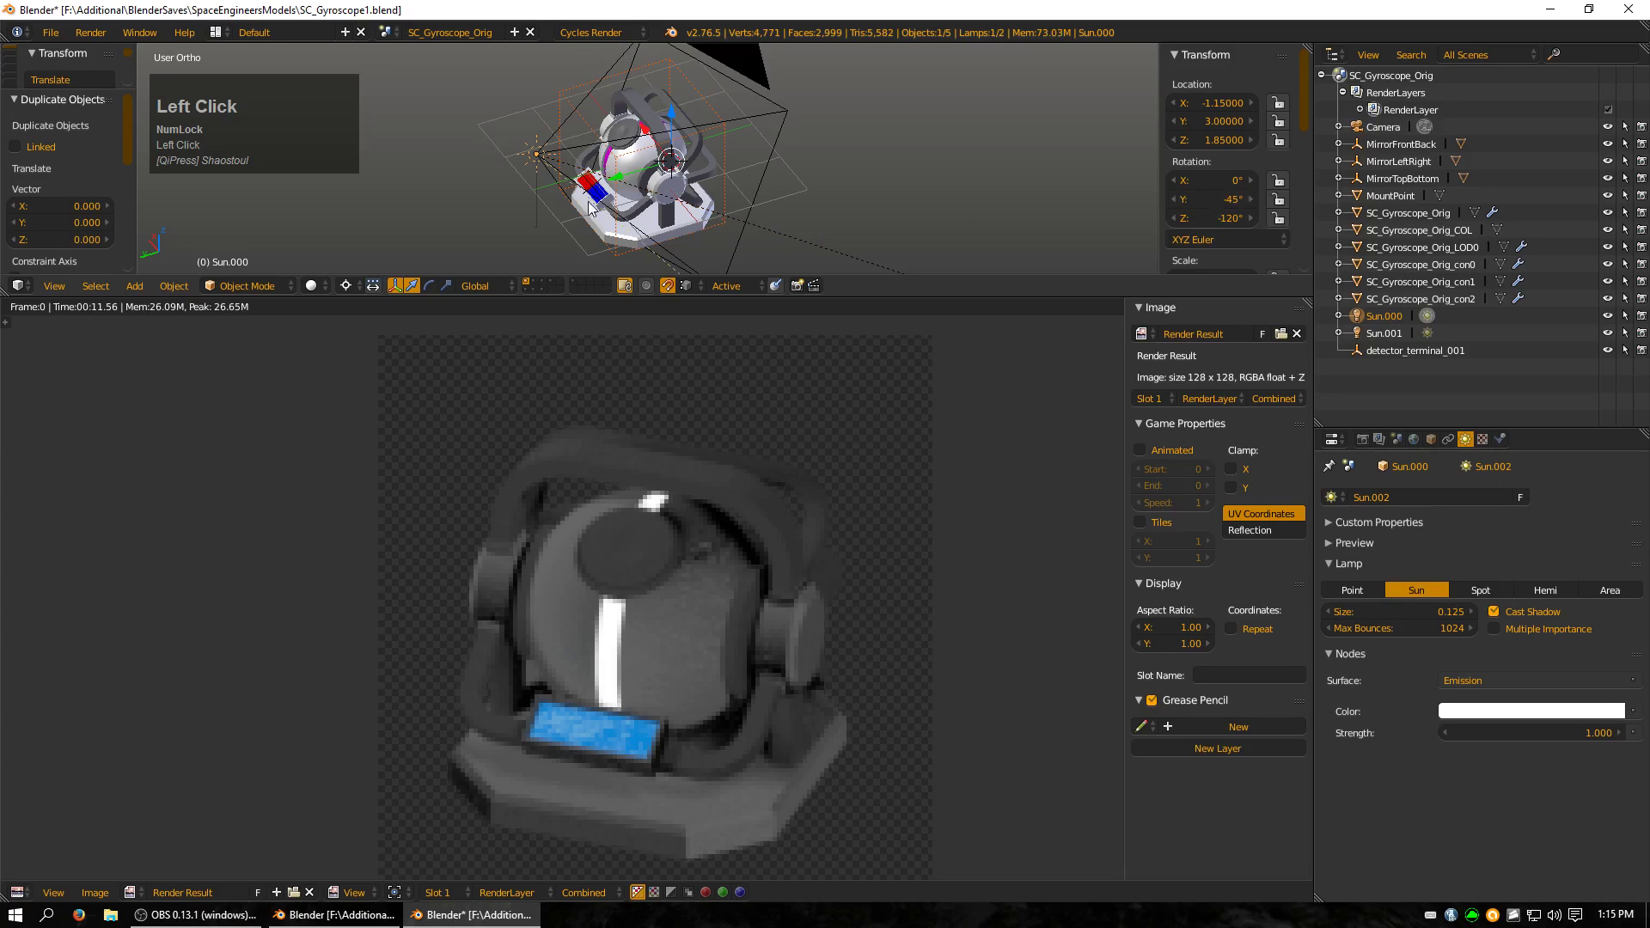
pyautogui.moveTo(589, 206); pyautogui.dragTo(752, 227, button='middle')
pyautogui.click(1231, 220)
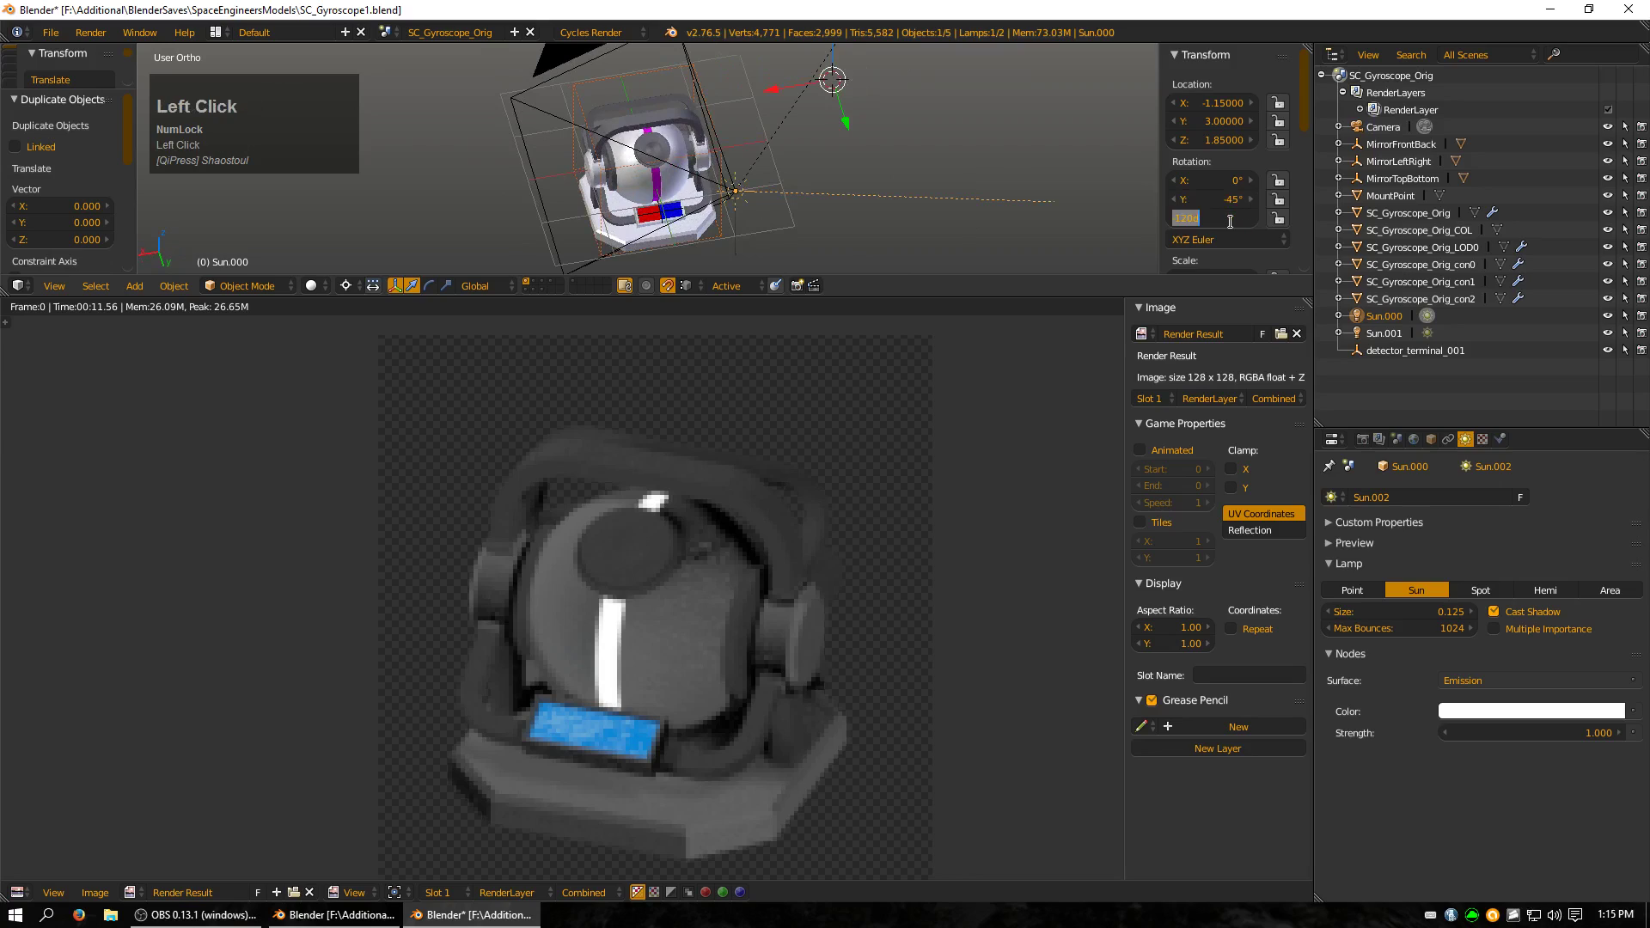
pyautogui.press('BackSpace')
pyautogui.press('Return')
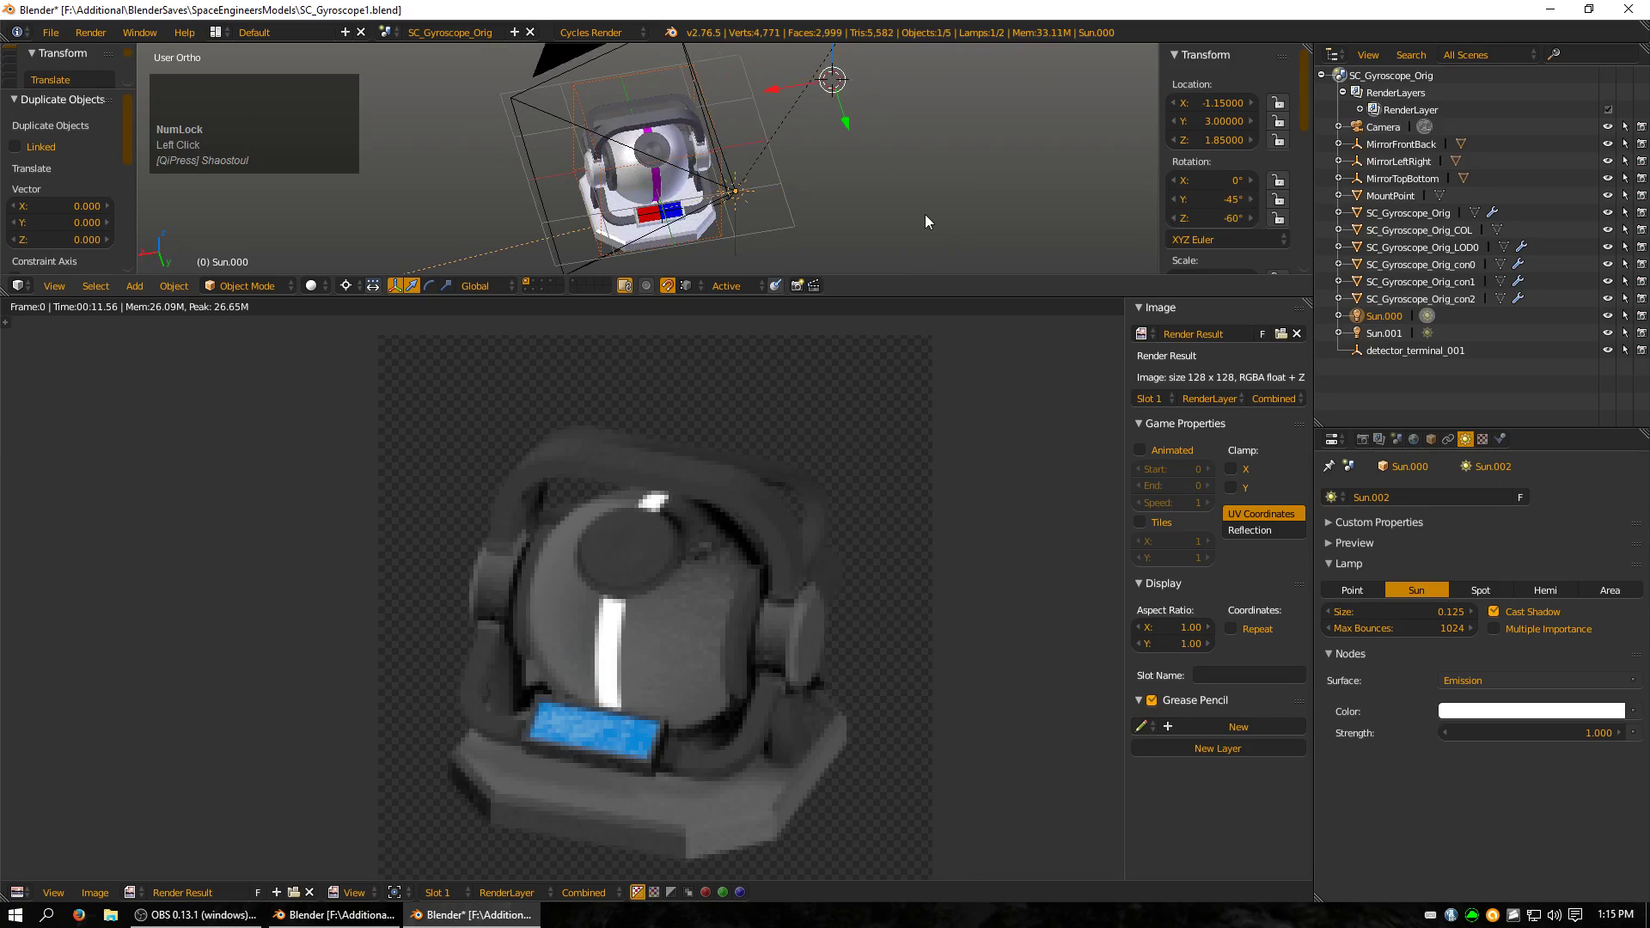
pyautogui.moveTo(924, 214); pyautogui.dragTo(889, 193, button='middle')
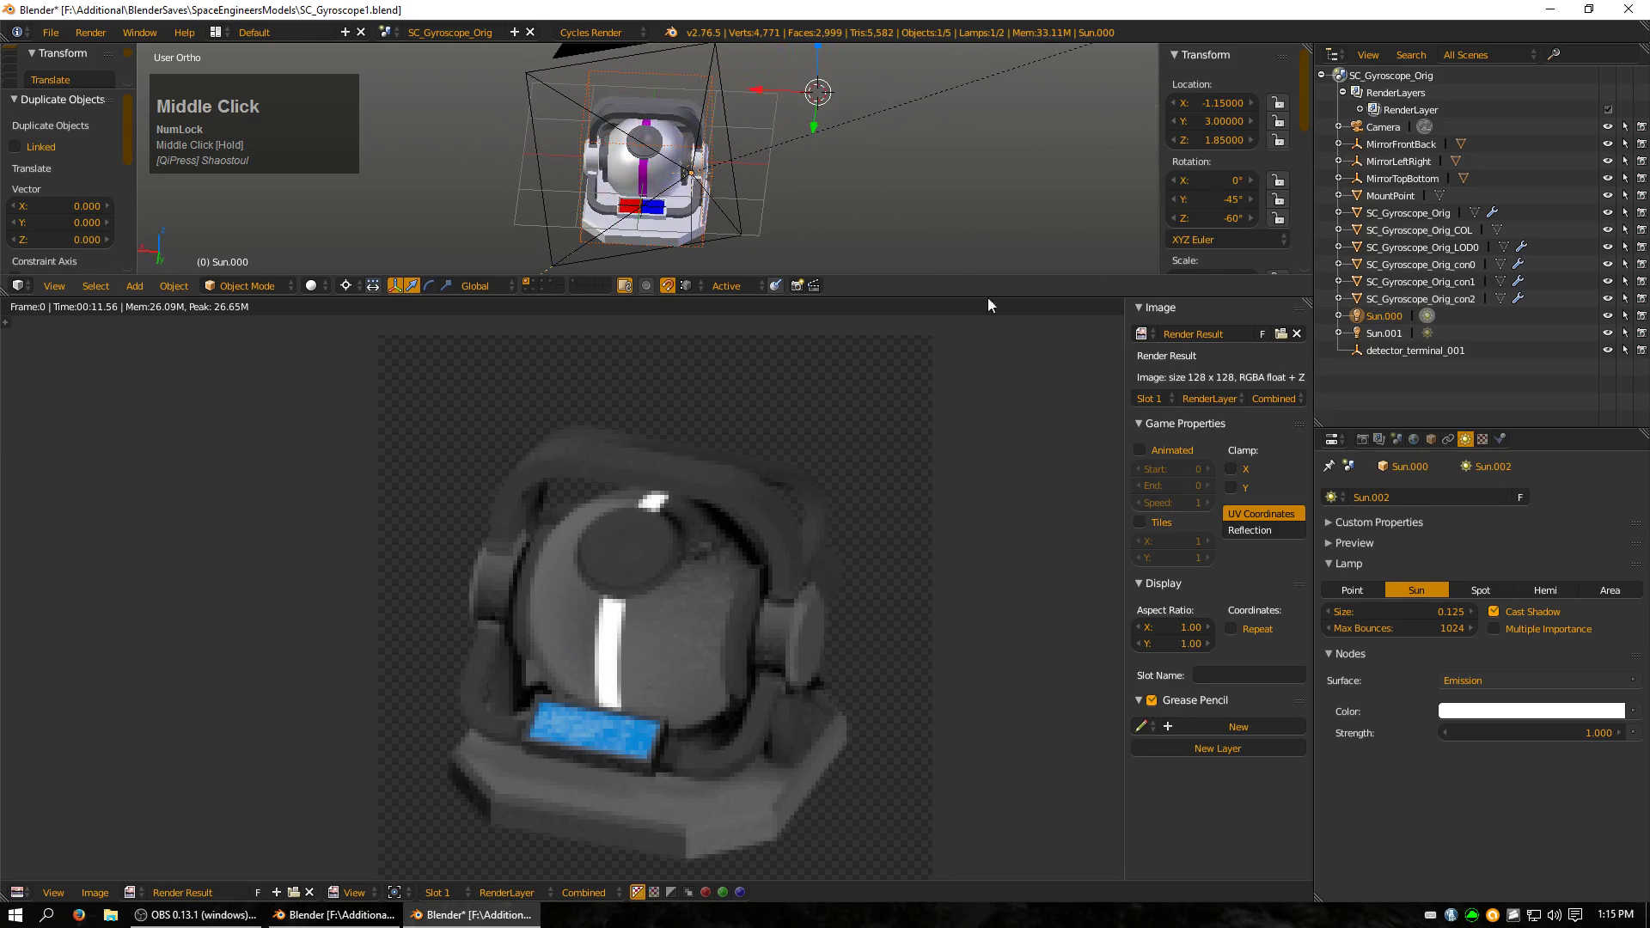
# Select Sun.000 and check its strength without changing it
pyautogui.click(1385, 317)
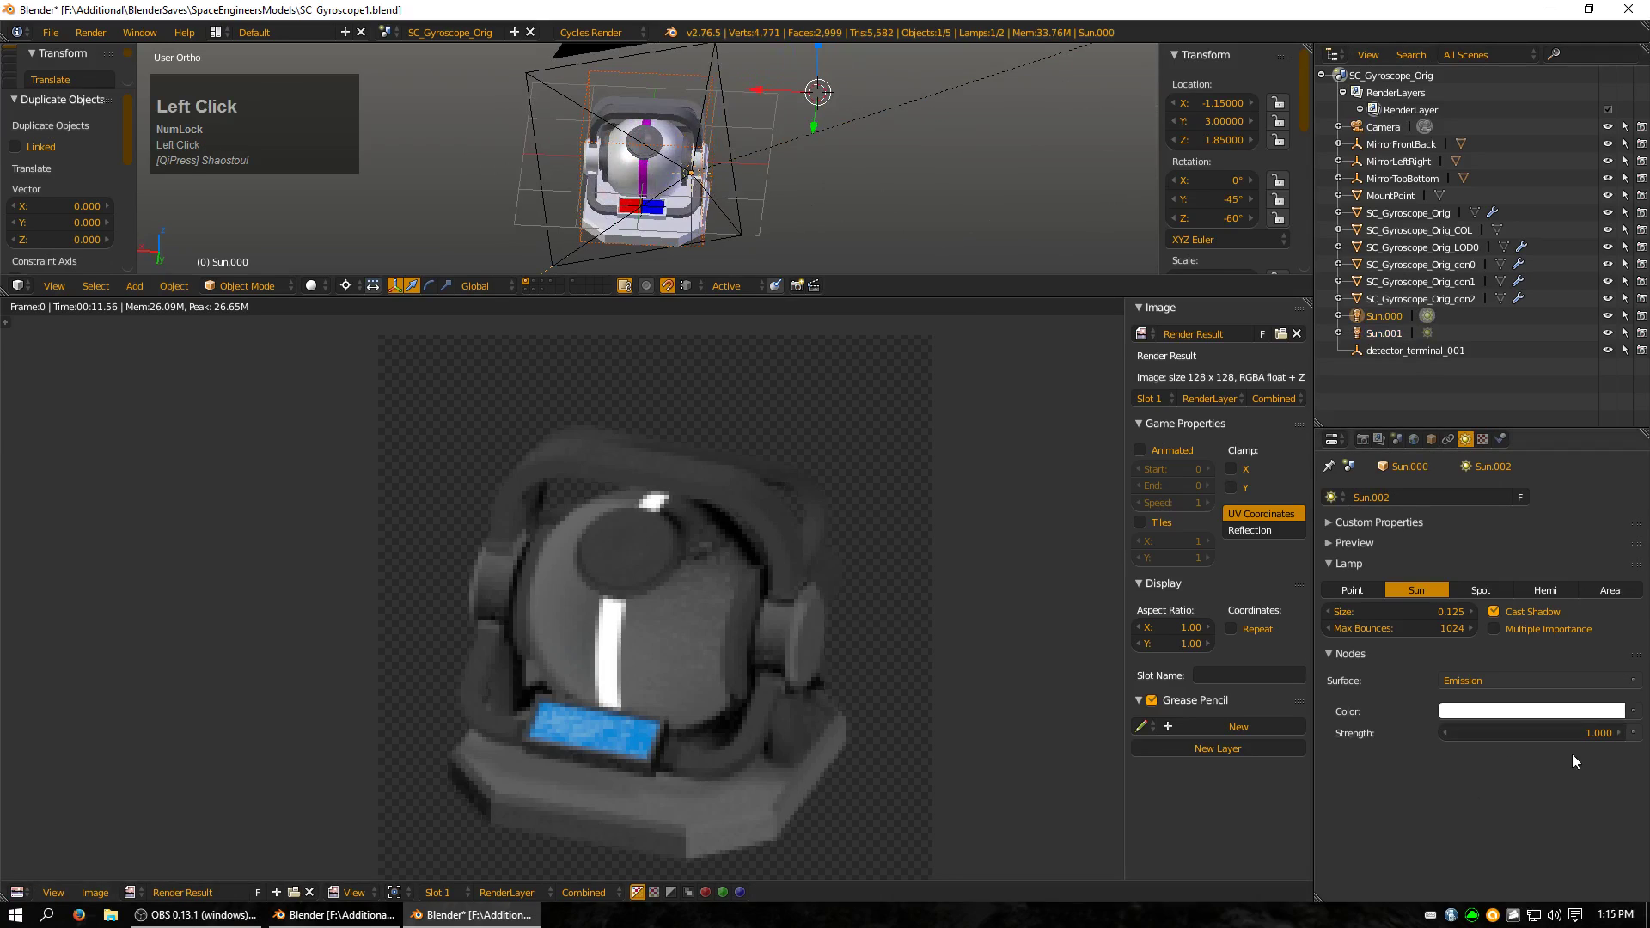
pyautogui.click(1549, 730)
pyautogui.press('BackSpace')
pyautogui.press('Escape')
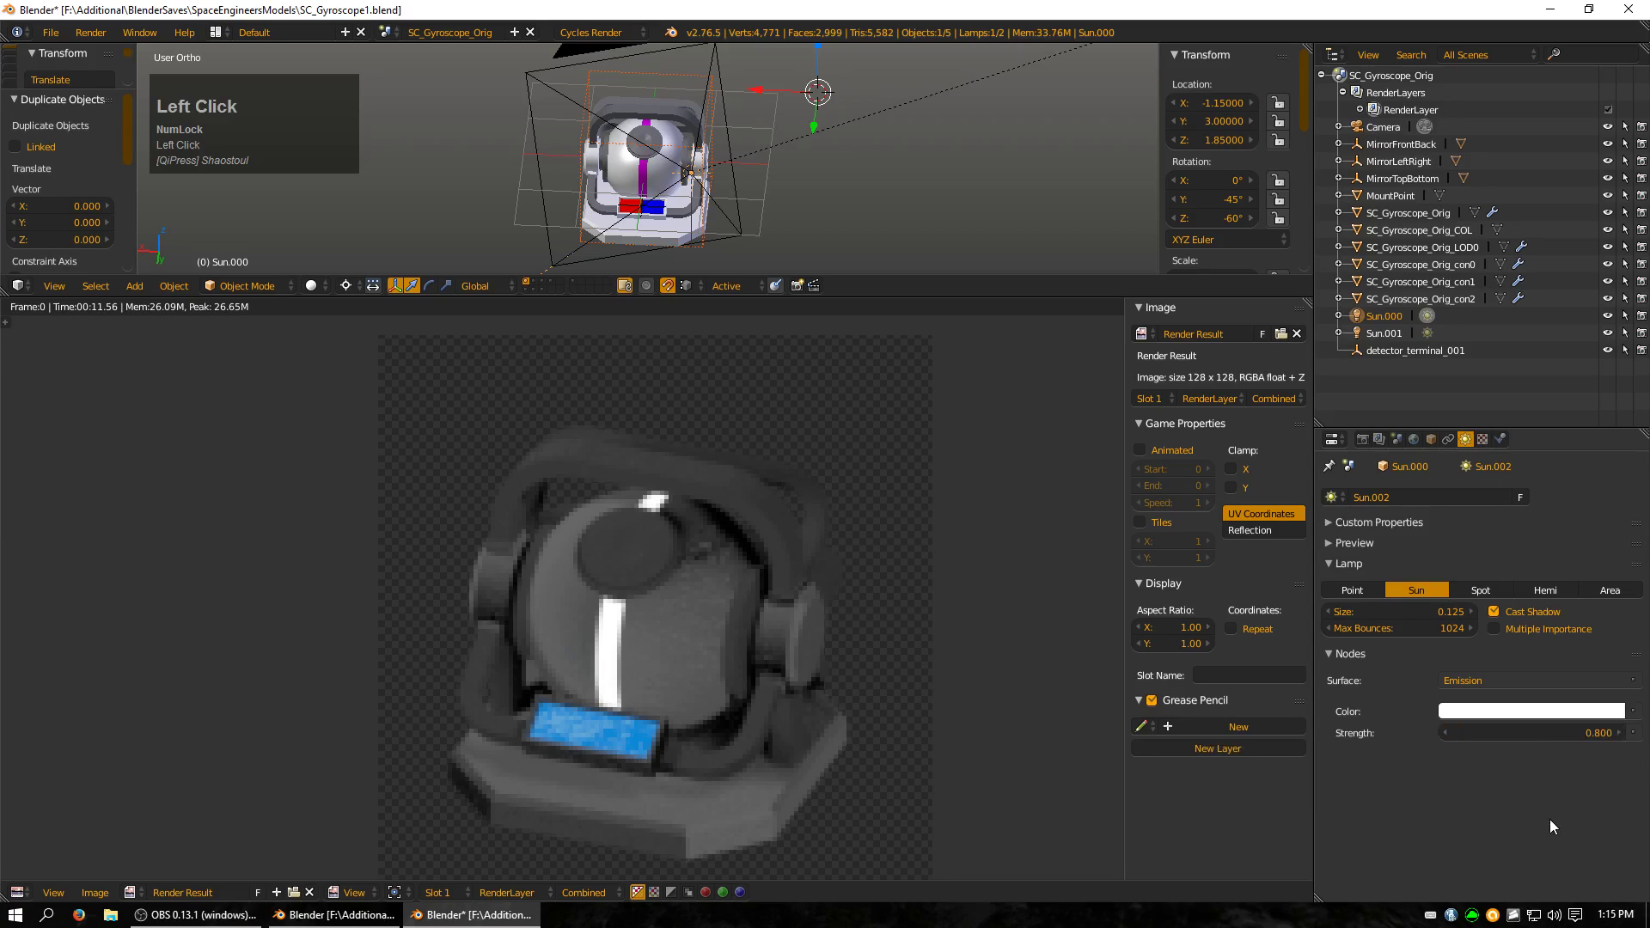
# Set Sun.001's strength to 0.300, then reselect Sun.000 and render with F12
pyautogui.click(1383, 333)
pyautogui.click(1568, 735)
pyautogui.press('BackSpace')
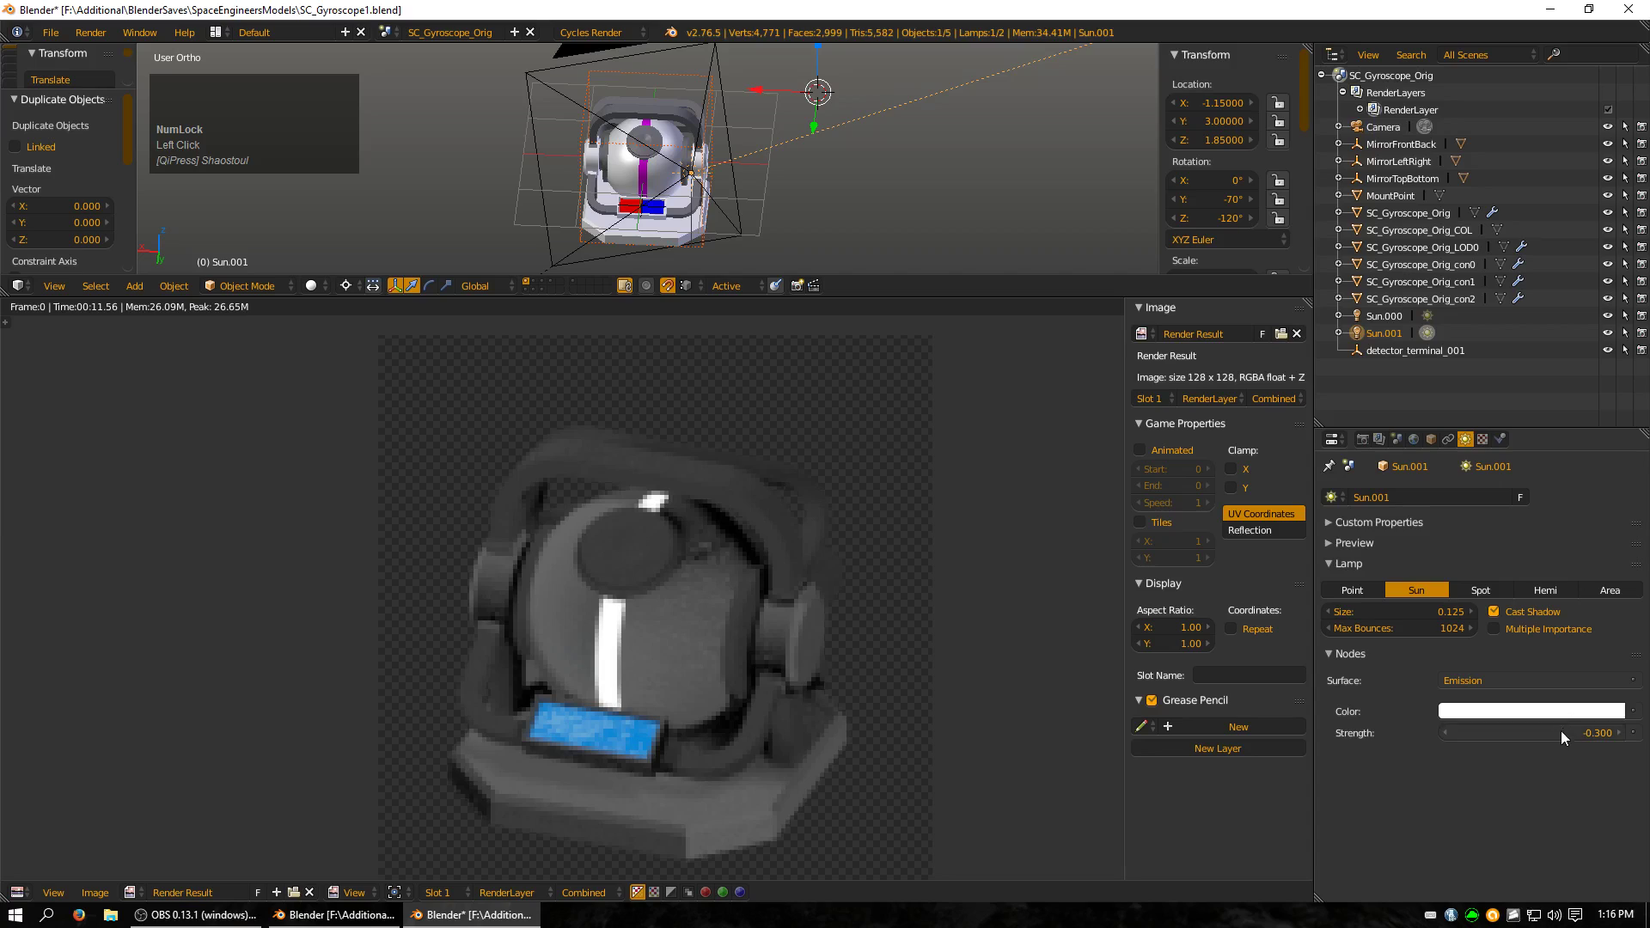
pyautogui.click(1557, 735)
pyautogui.press('Home')
pyautogui.press('Delete')
pyautogui.press('Delete')
pyautogui.press('End')
pyautogui.click(1415, 387)
pyautogui.click(1380, 316)
pyautogui.press('F12')
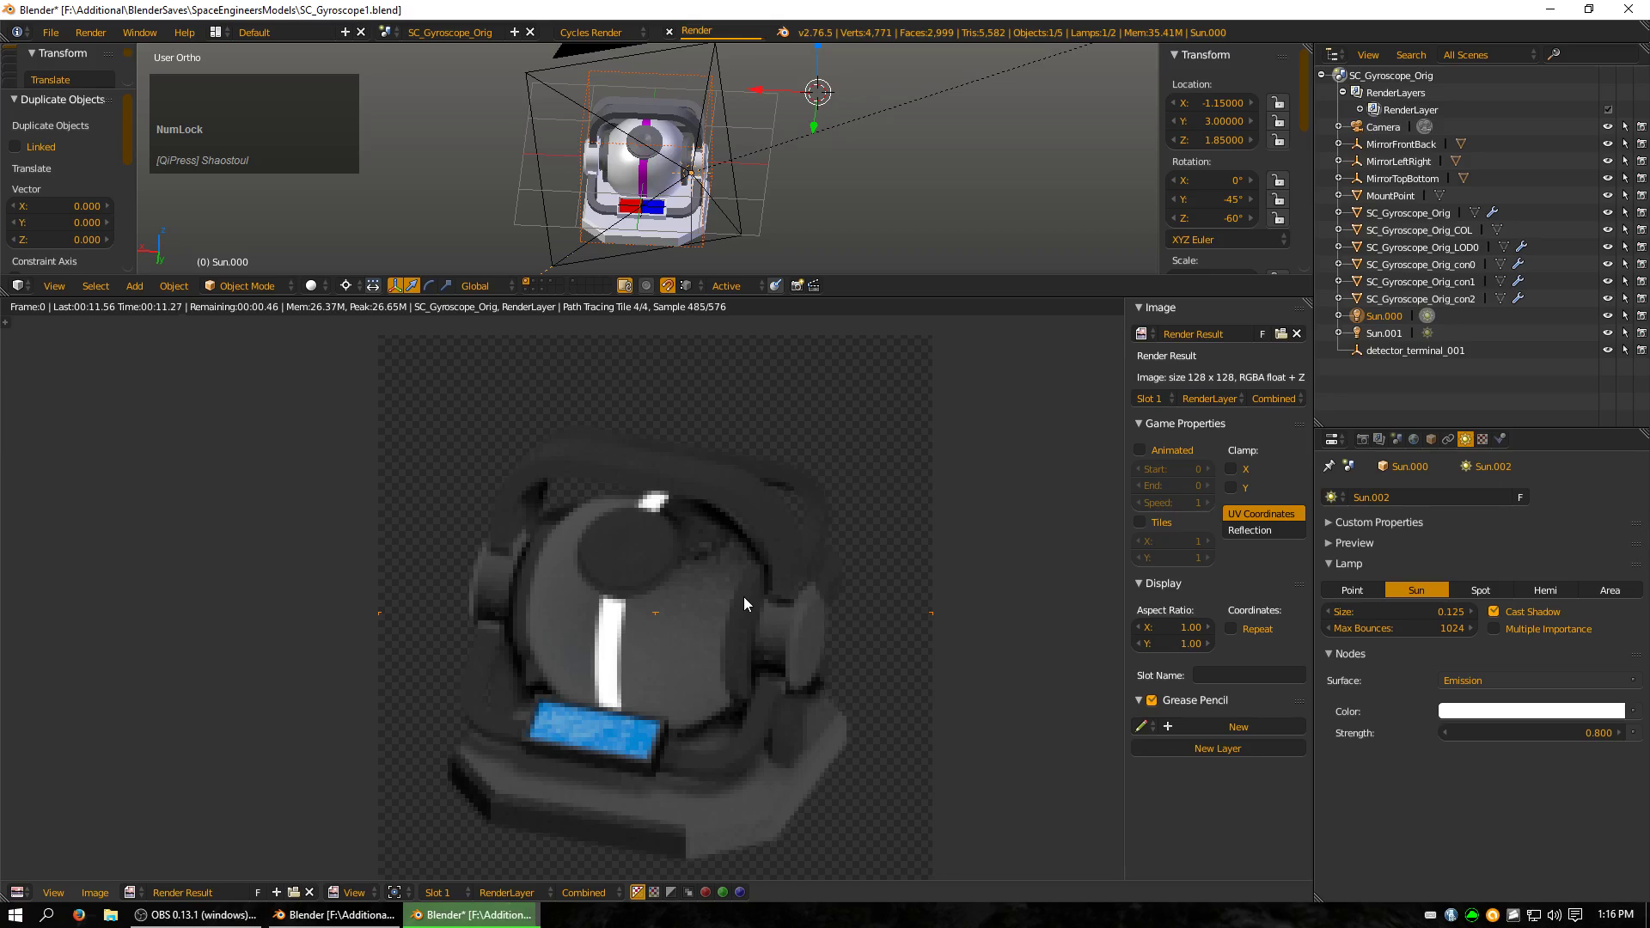
# Copy the scene name SC_Gyroscope_Orig from the Outliner for use as a file name
pyautogui.scroll(-2, 567, 586)
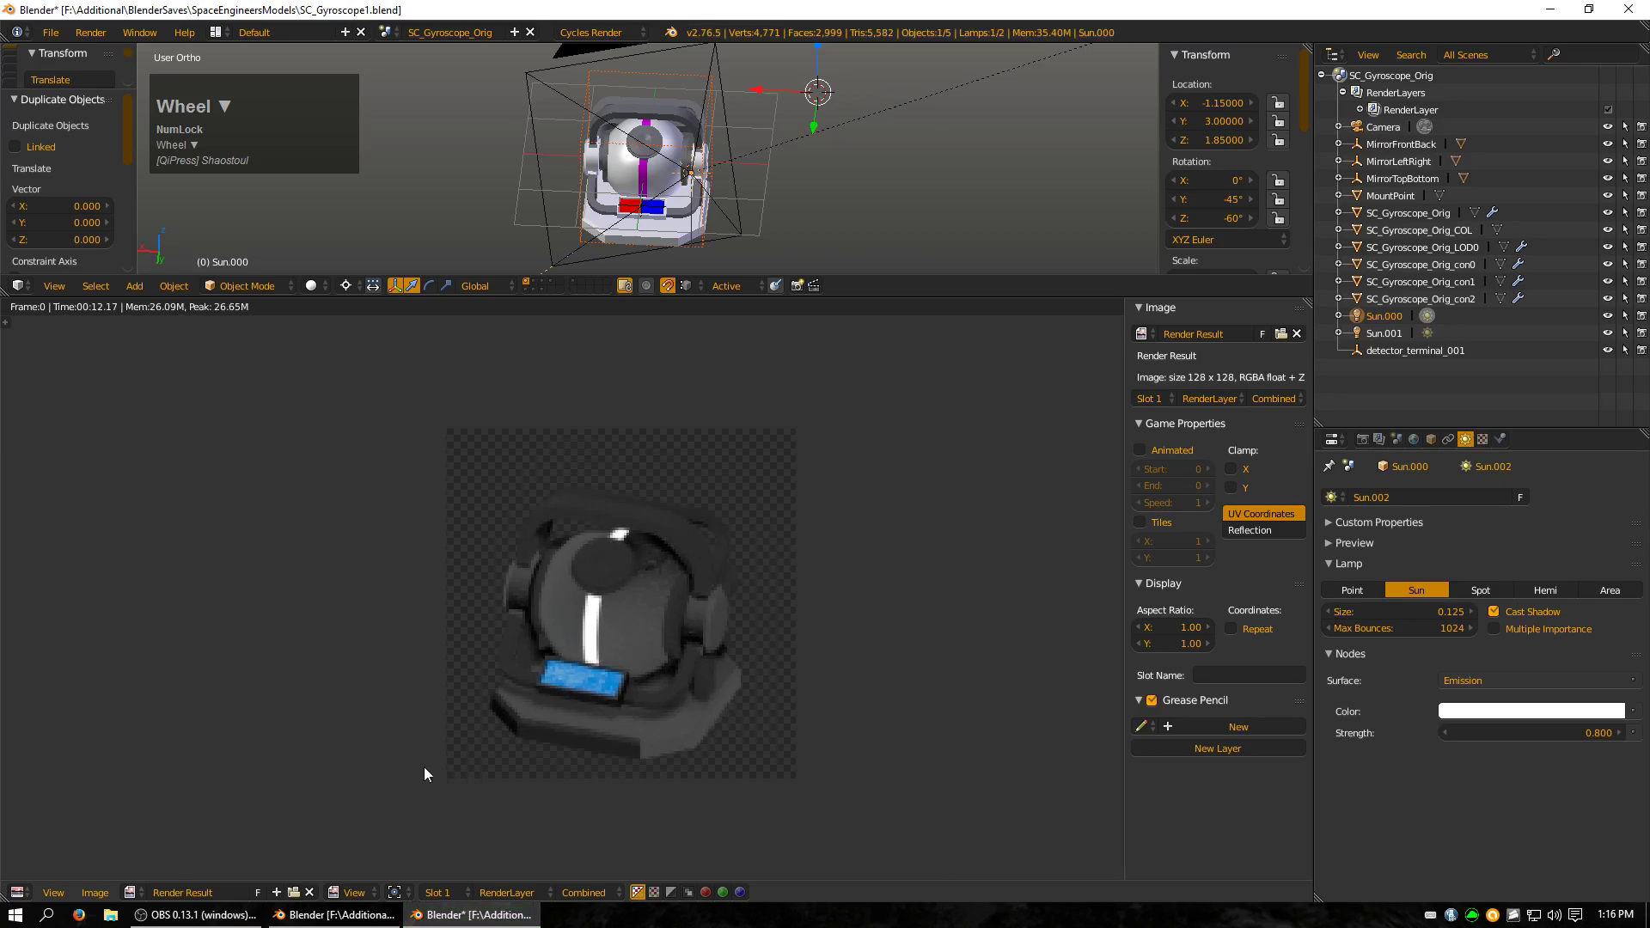
pyautogui.click(86, 896)
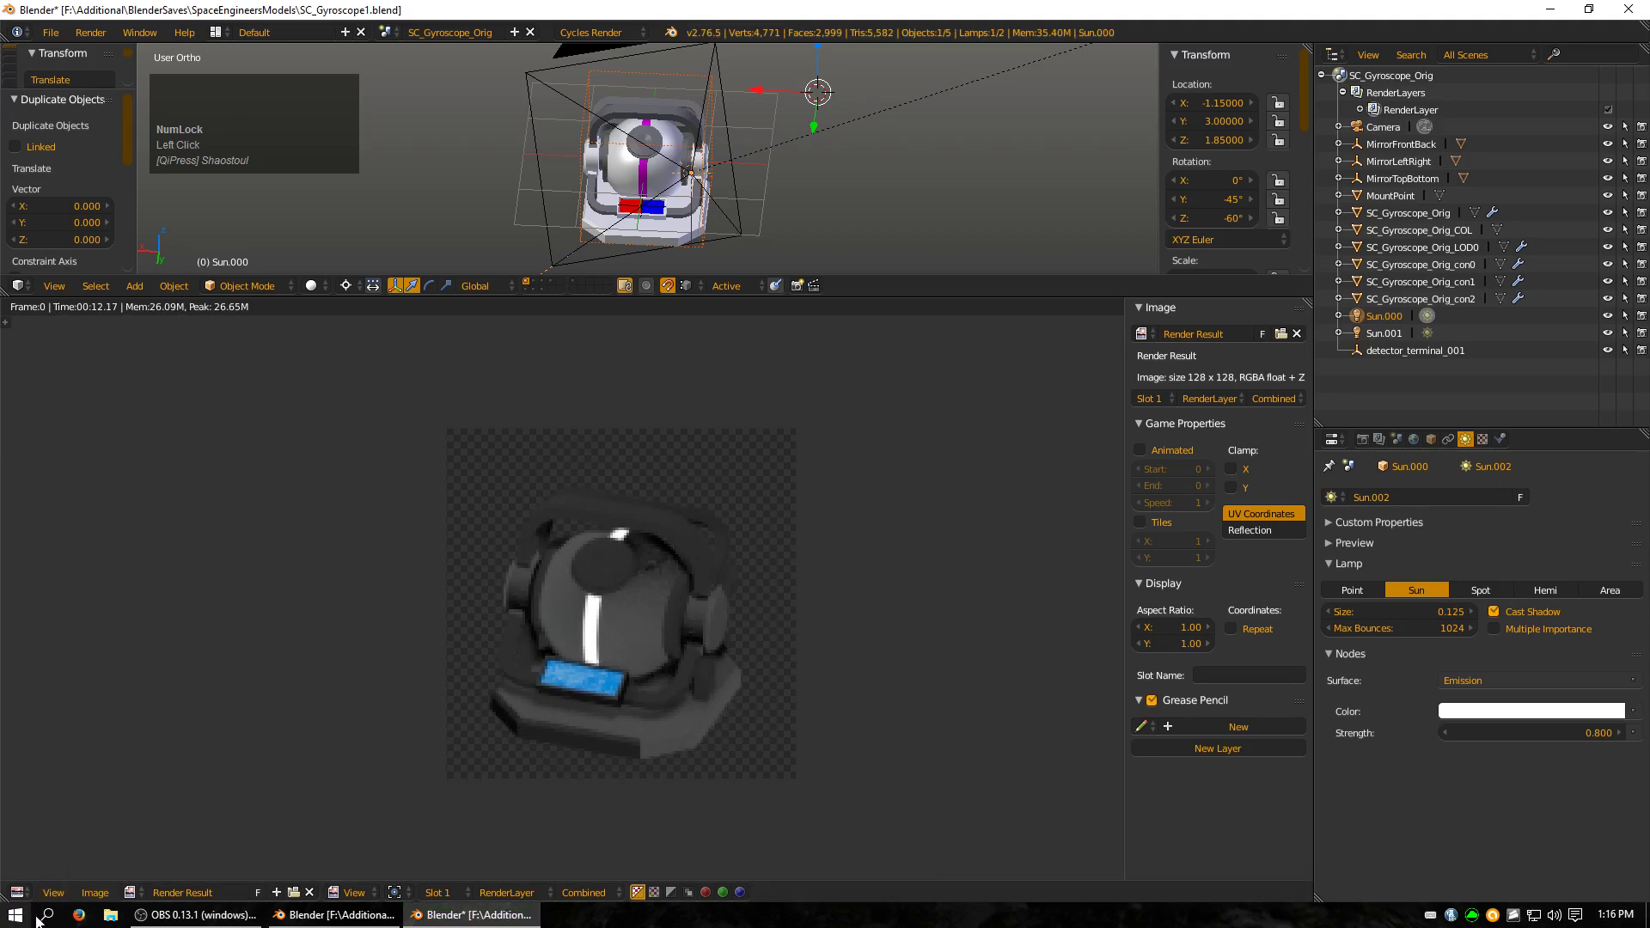
pyautogui.click(95, 893)
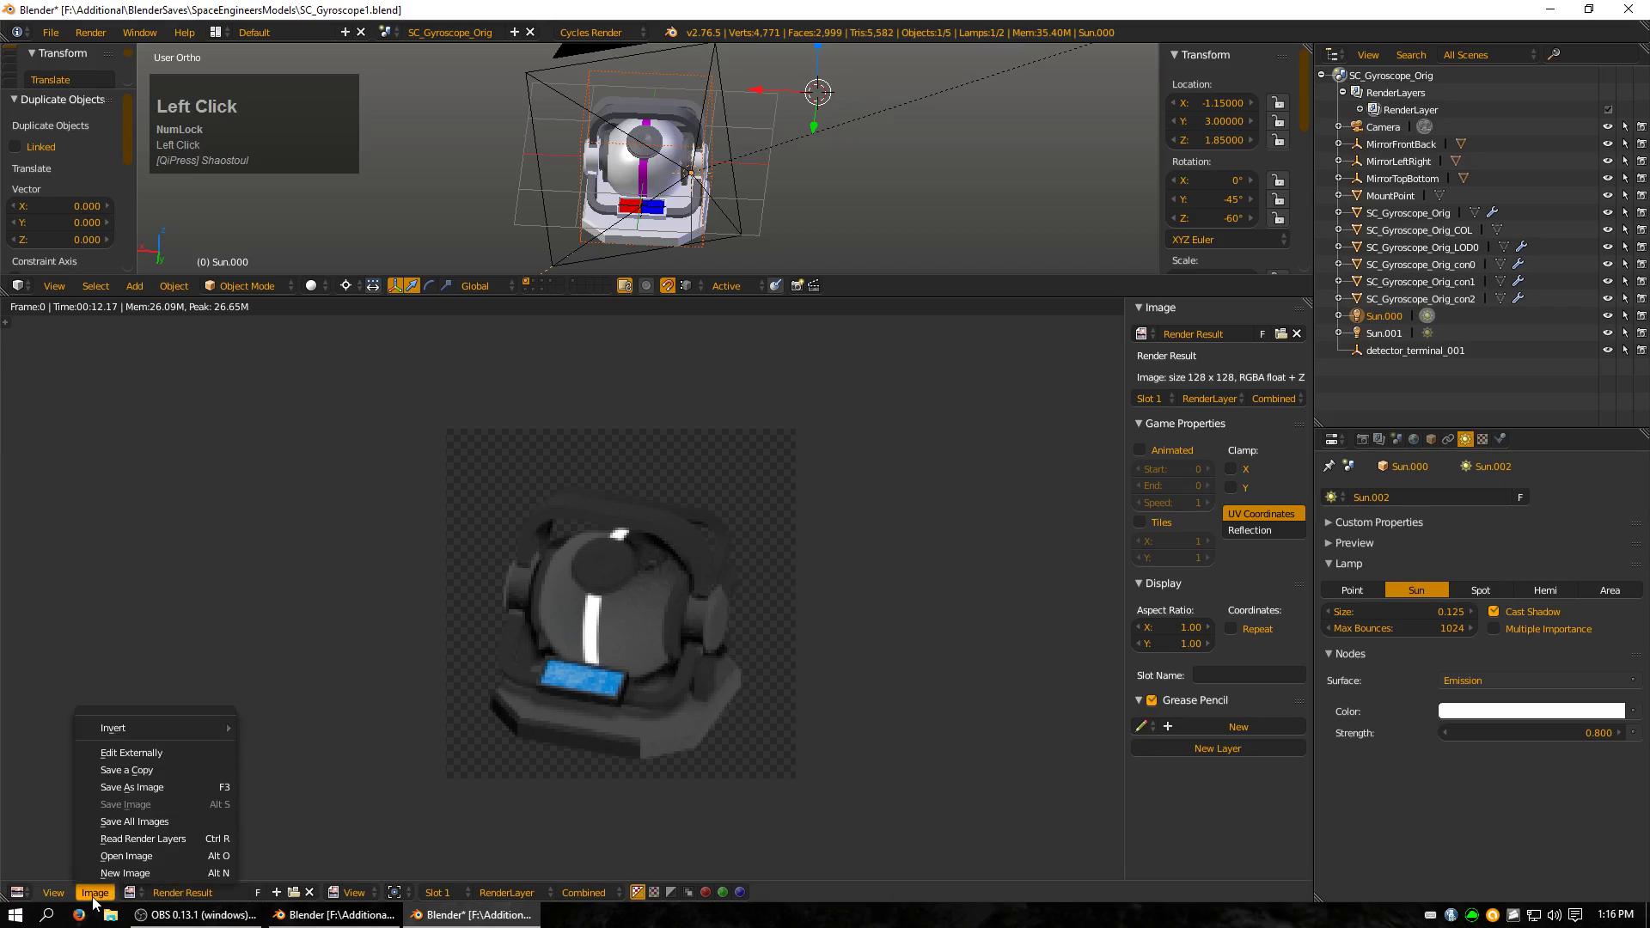
pyautogui.click(165, 790)
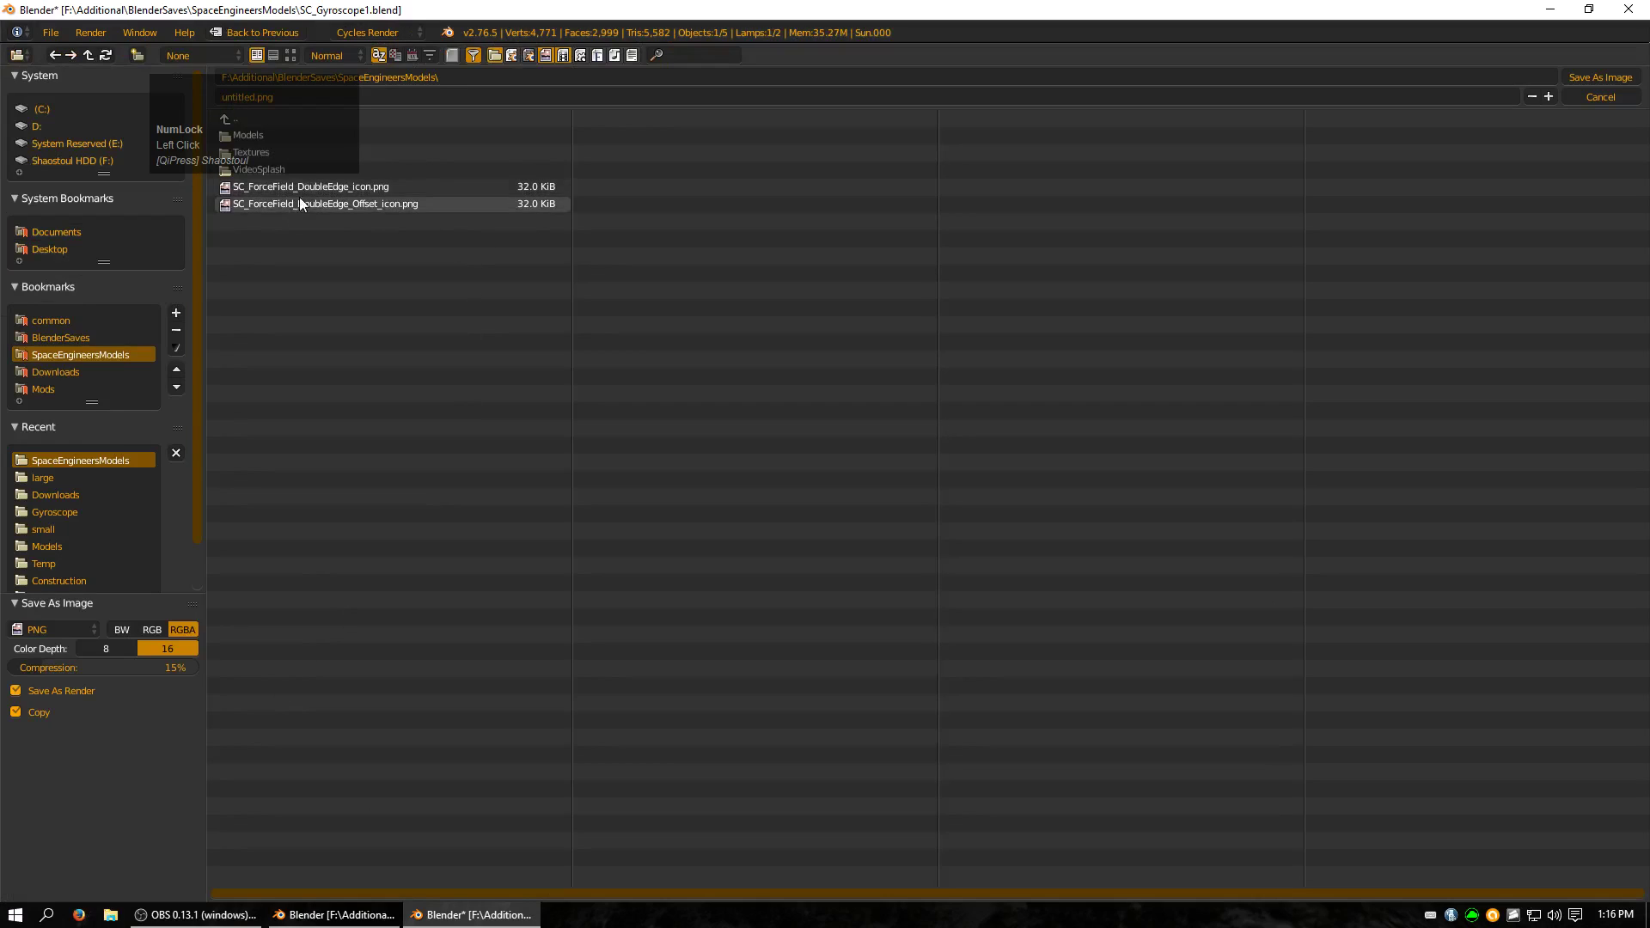
pyautogui.click(1592, 93)
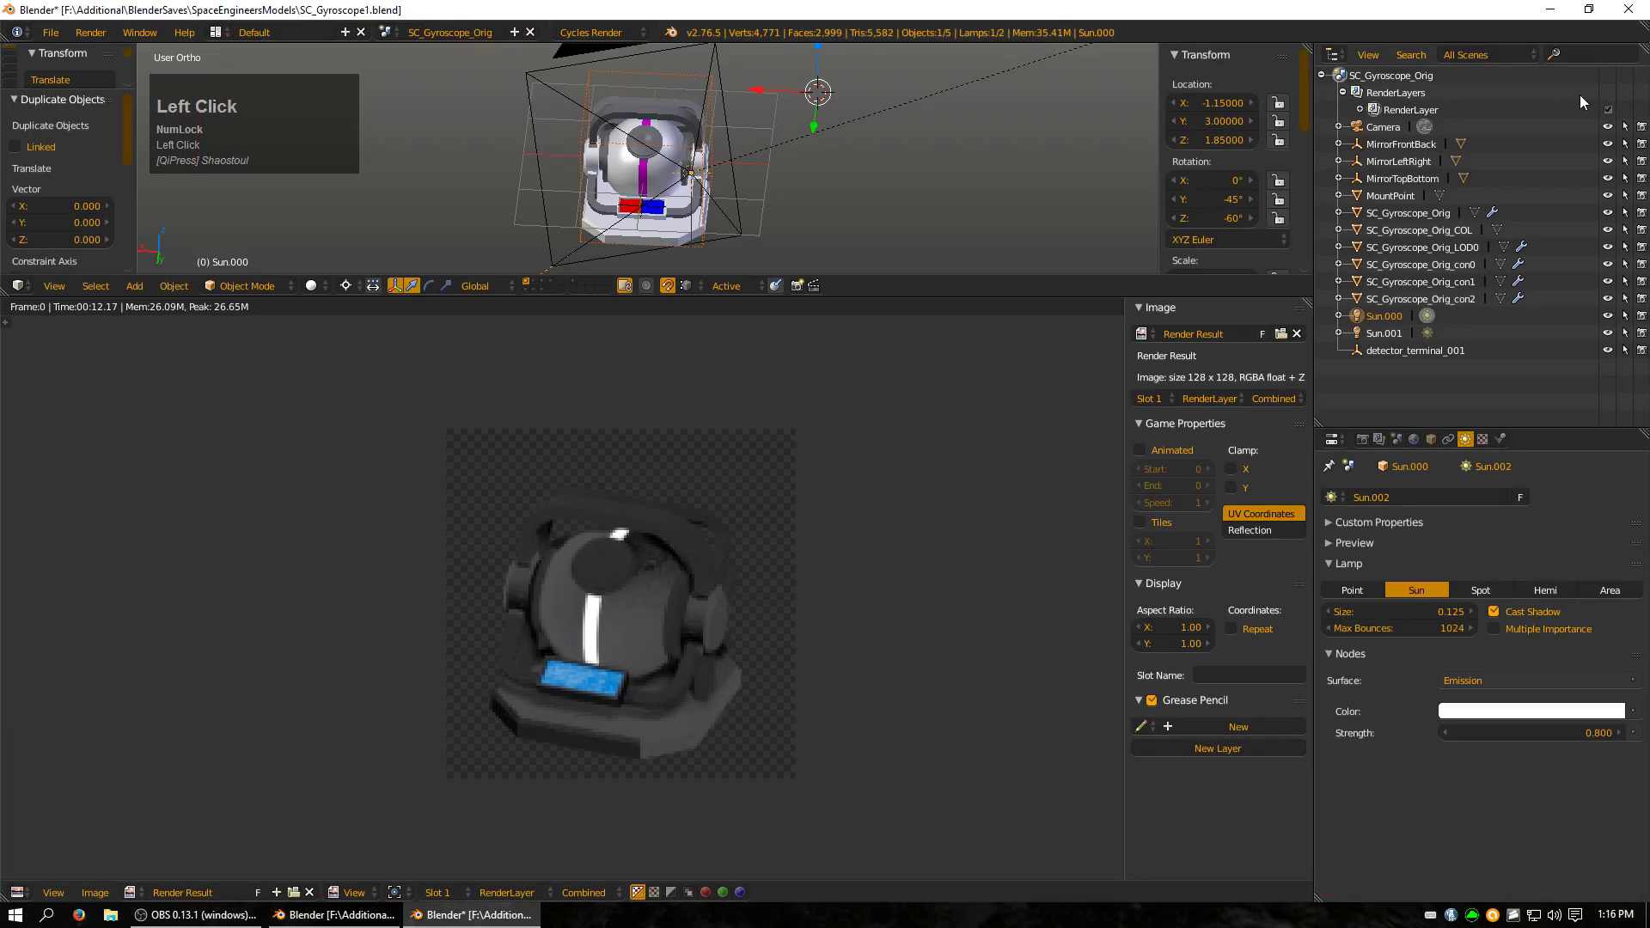
pyautogui.keyDown('ctrl'); pyautogui.click(1406, 74); pyautogui.keyUp('ctrl')
pyautogui.hotkey('ctrl', 'c')
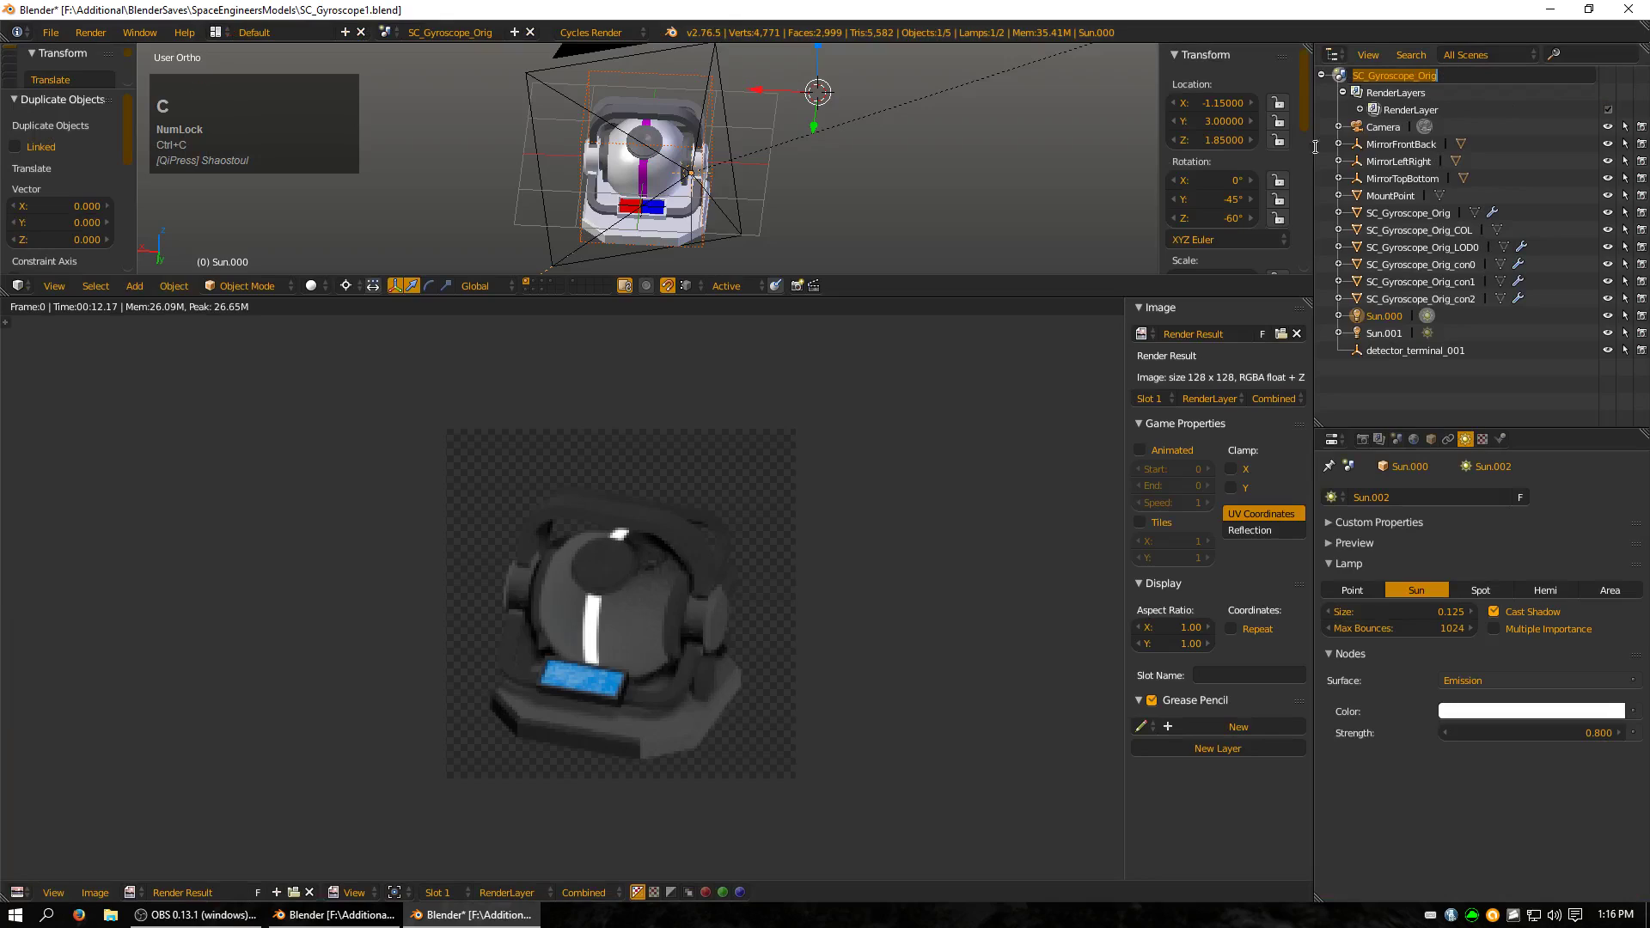
pyautogui.click(407, 596)
# Save the render as SC_Gyroscope_Orig_icon.png in the SpaceEngineersModels folder
pyautogui.click(94, 892)
pyautogui.click(116, 793)
pyautogui.click(302, 98)
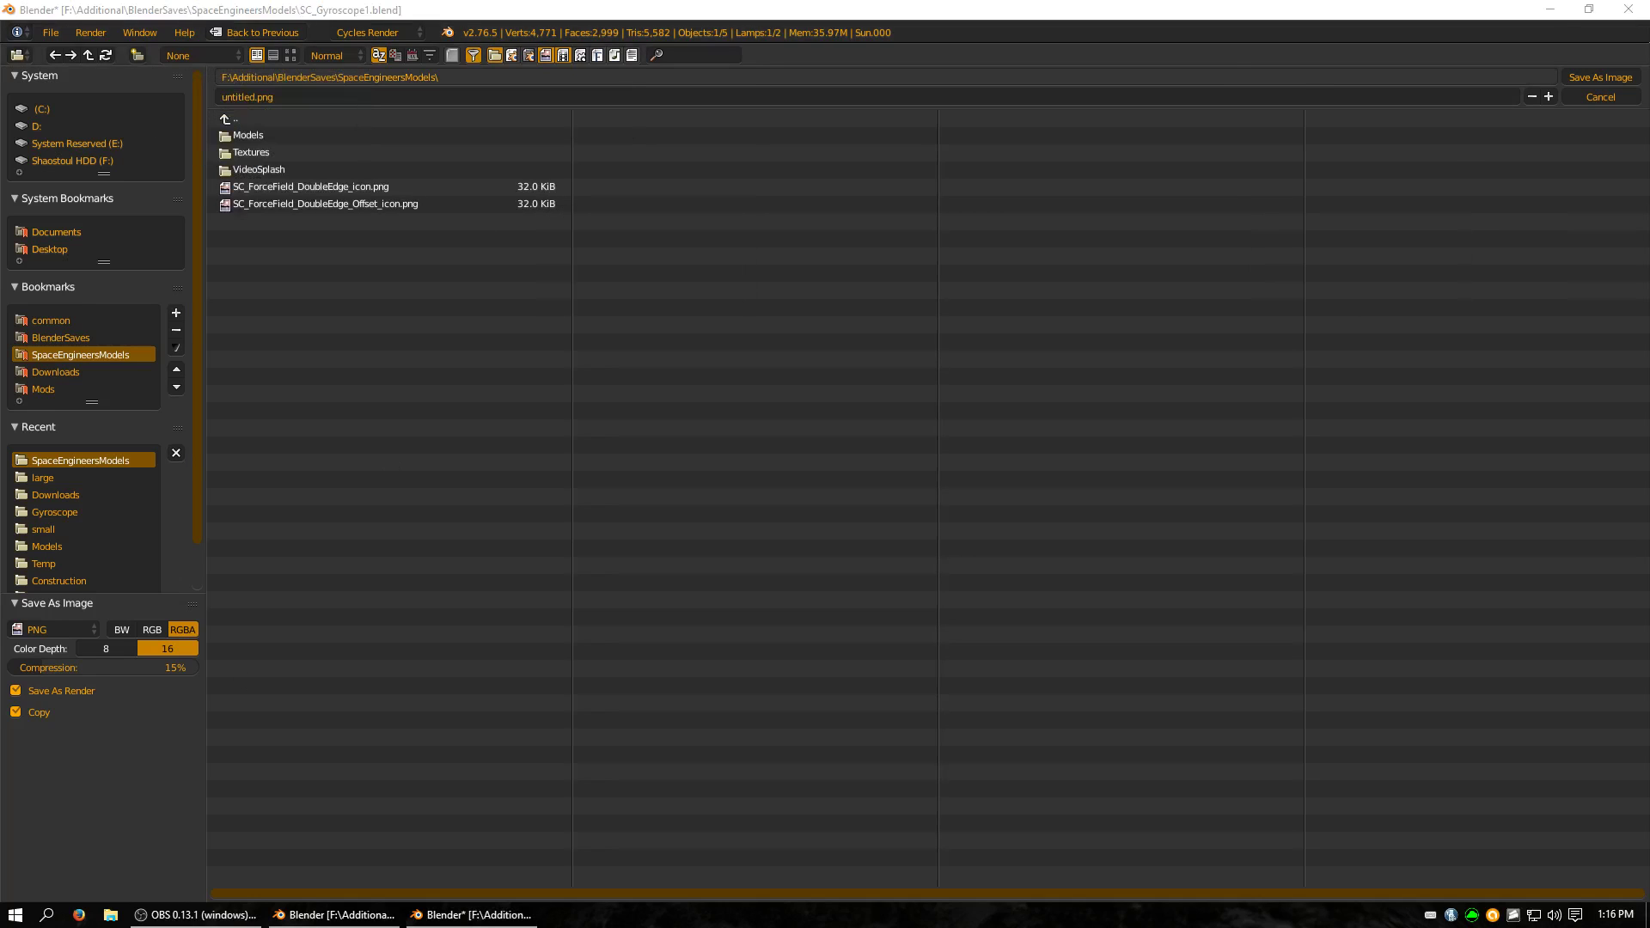
pyautogui.click(288, 97)
pyautogui.hotkey('ctrl', 'v')
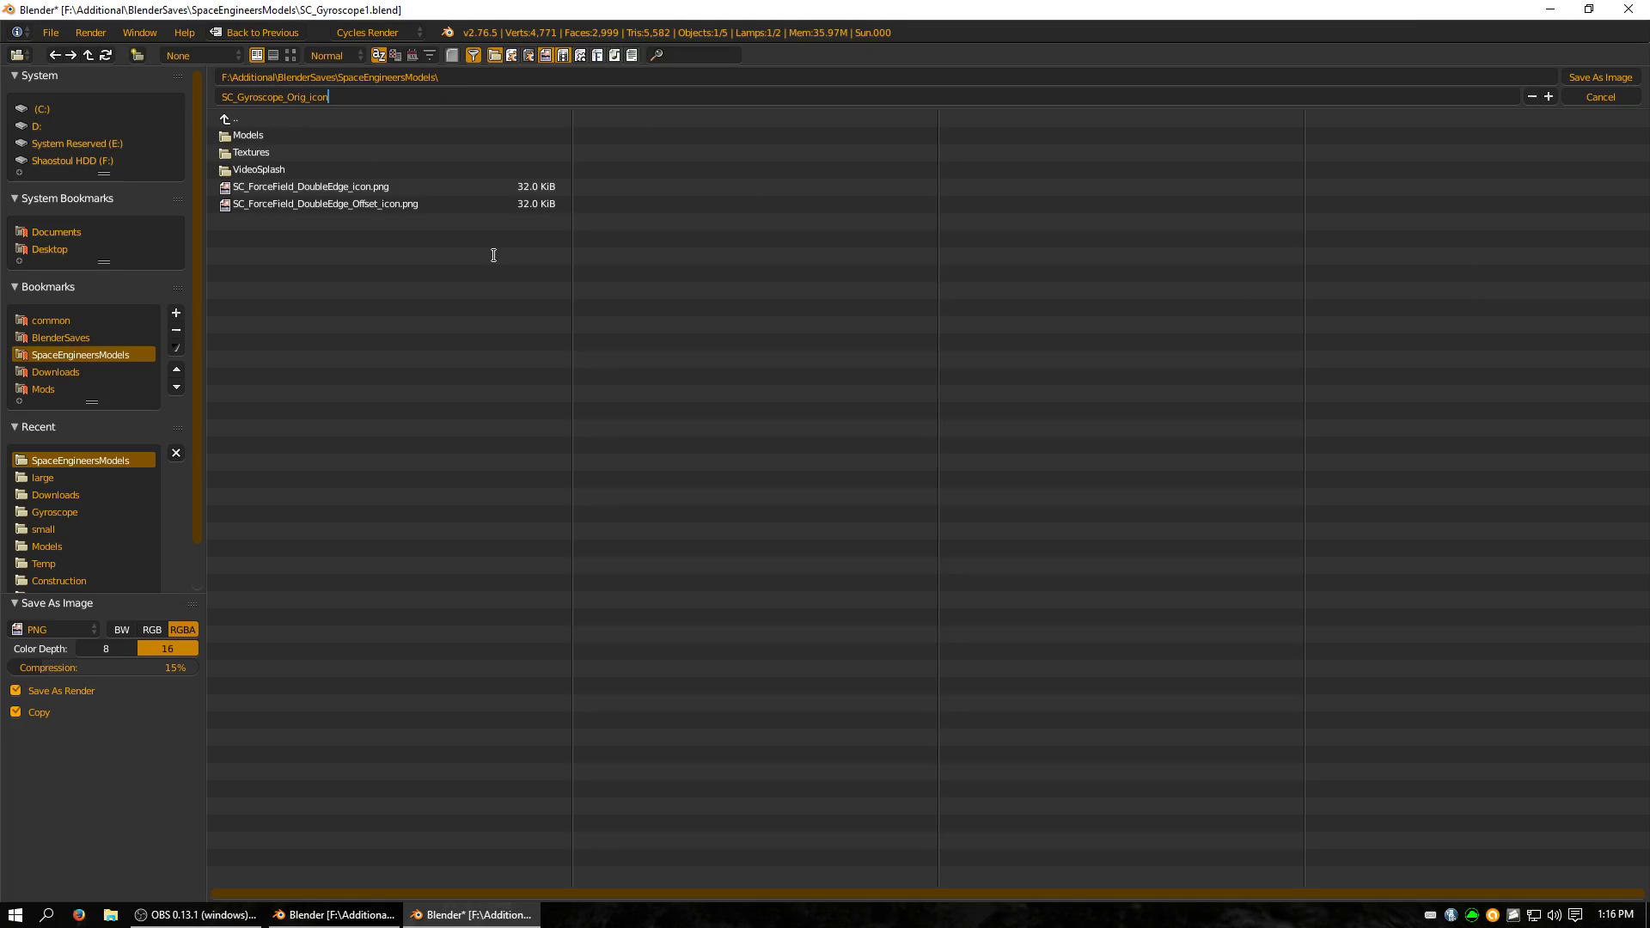
pyautogui.click(1596, 78)
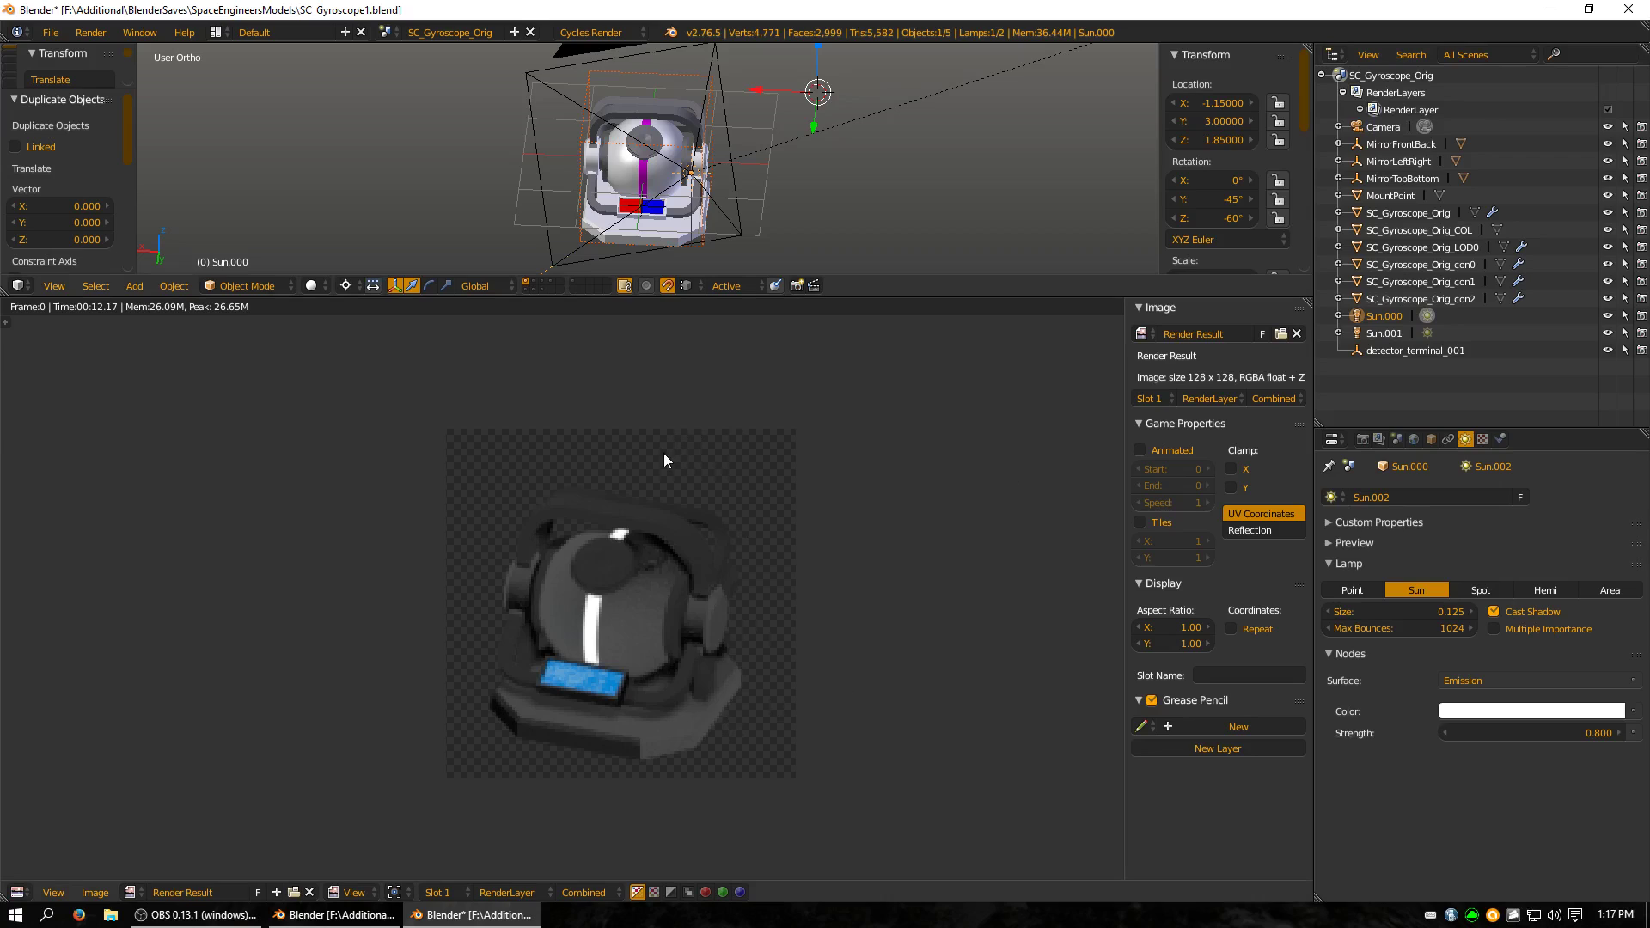
# Open SC_Gyroscope_Orig_icon.png from BlenderSaves\SpaceEngineersModels in GIMP via Open with
pyautogui.click(113, 916)
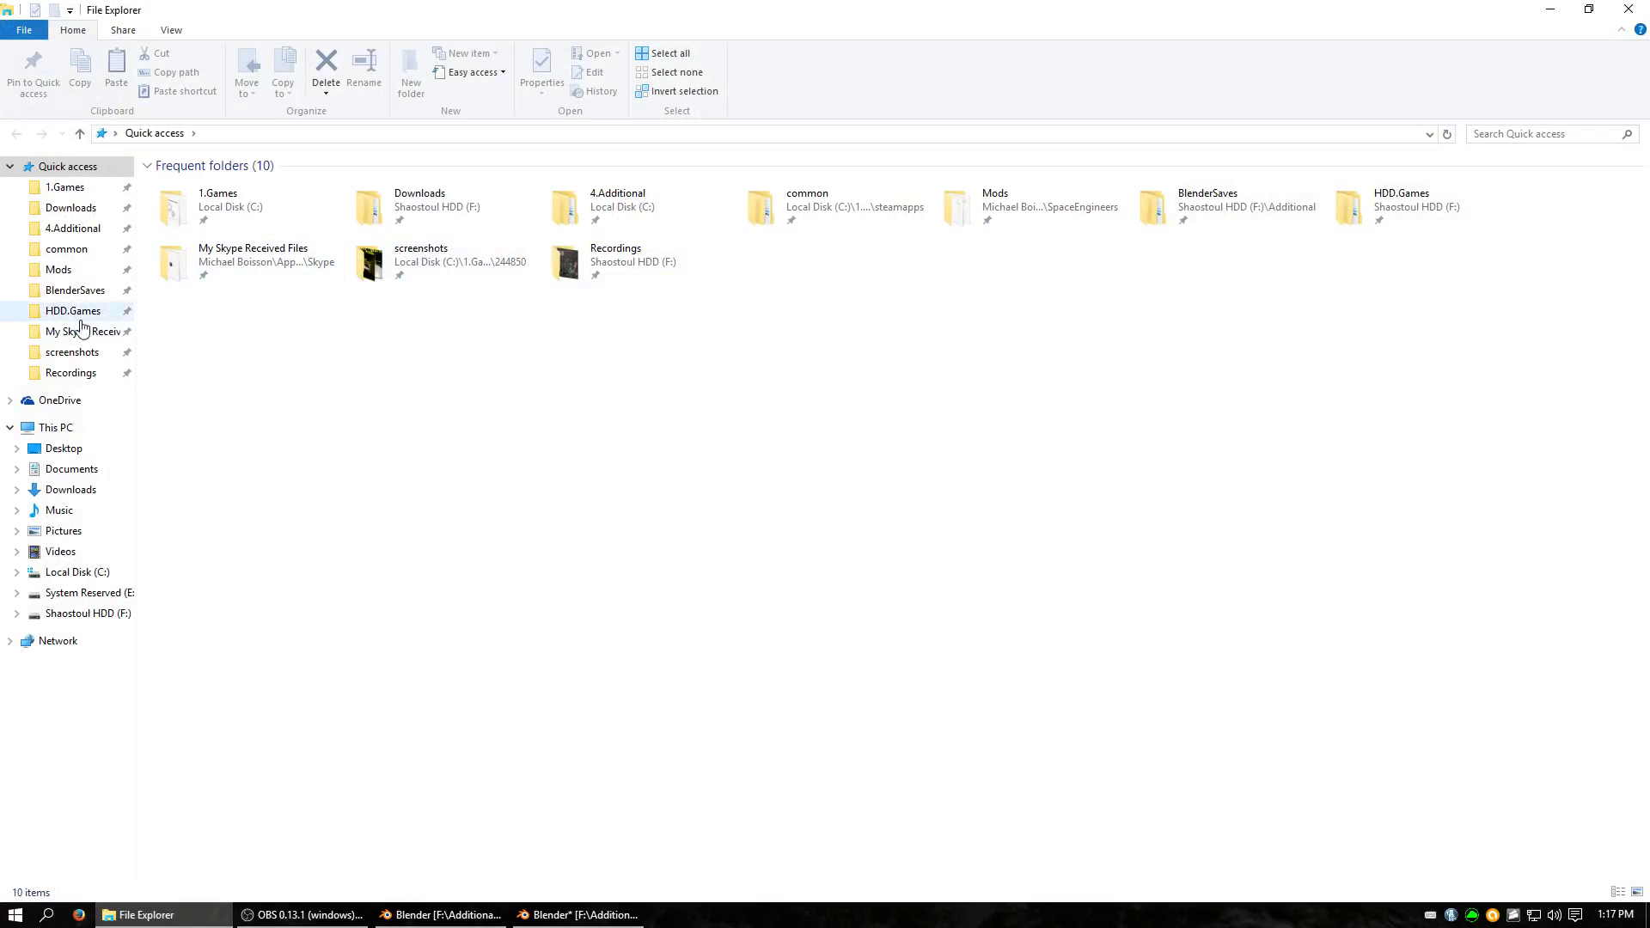
pyautogui.click(75, 290)
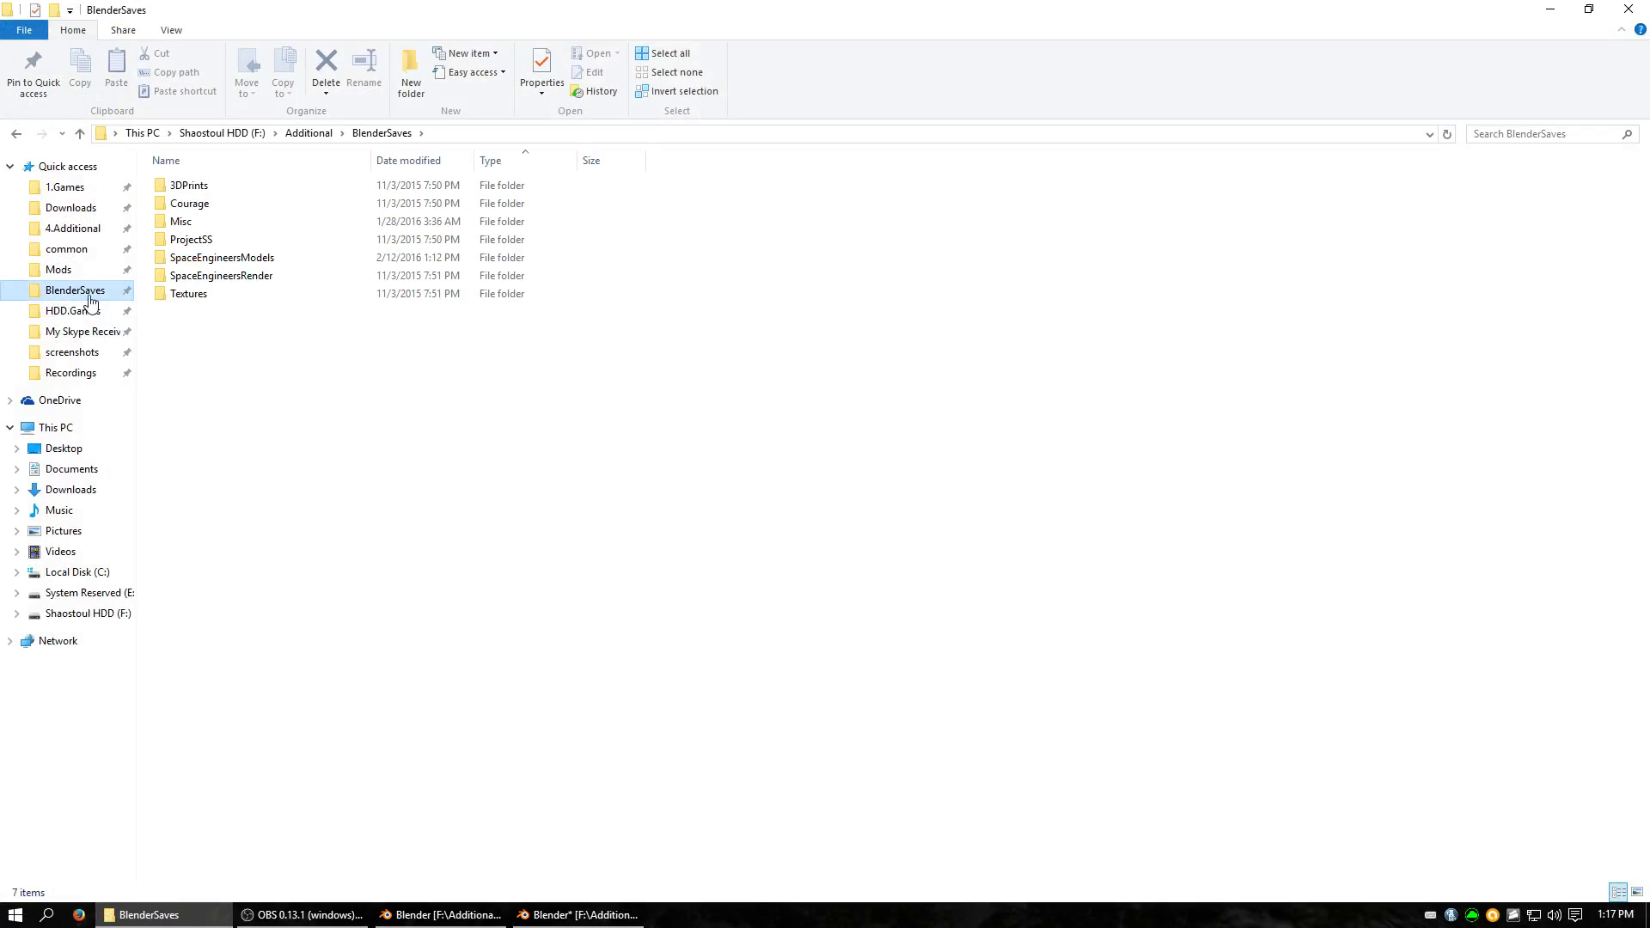
pyautogui.doubleClick(225, 260)
pyautogui.scroll(-20, 258, 310)
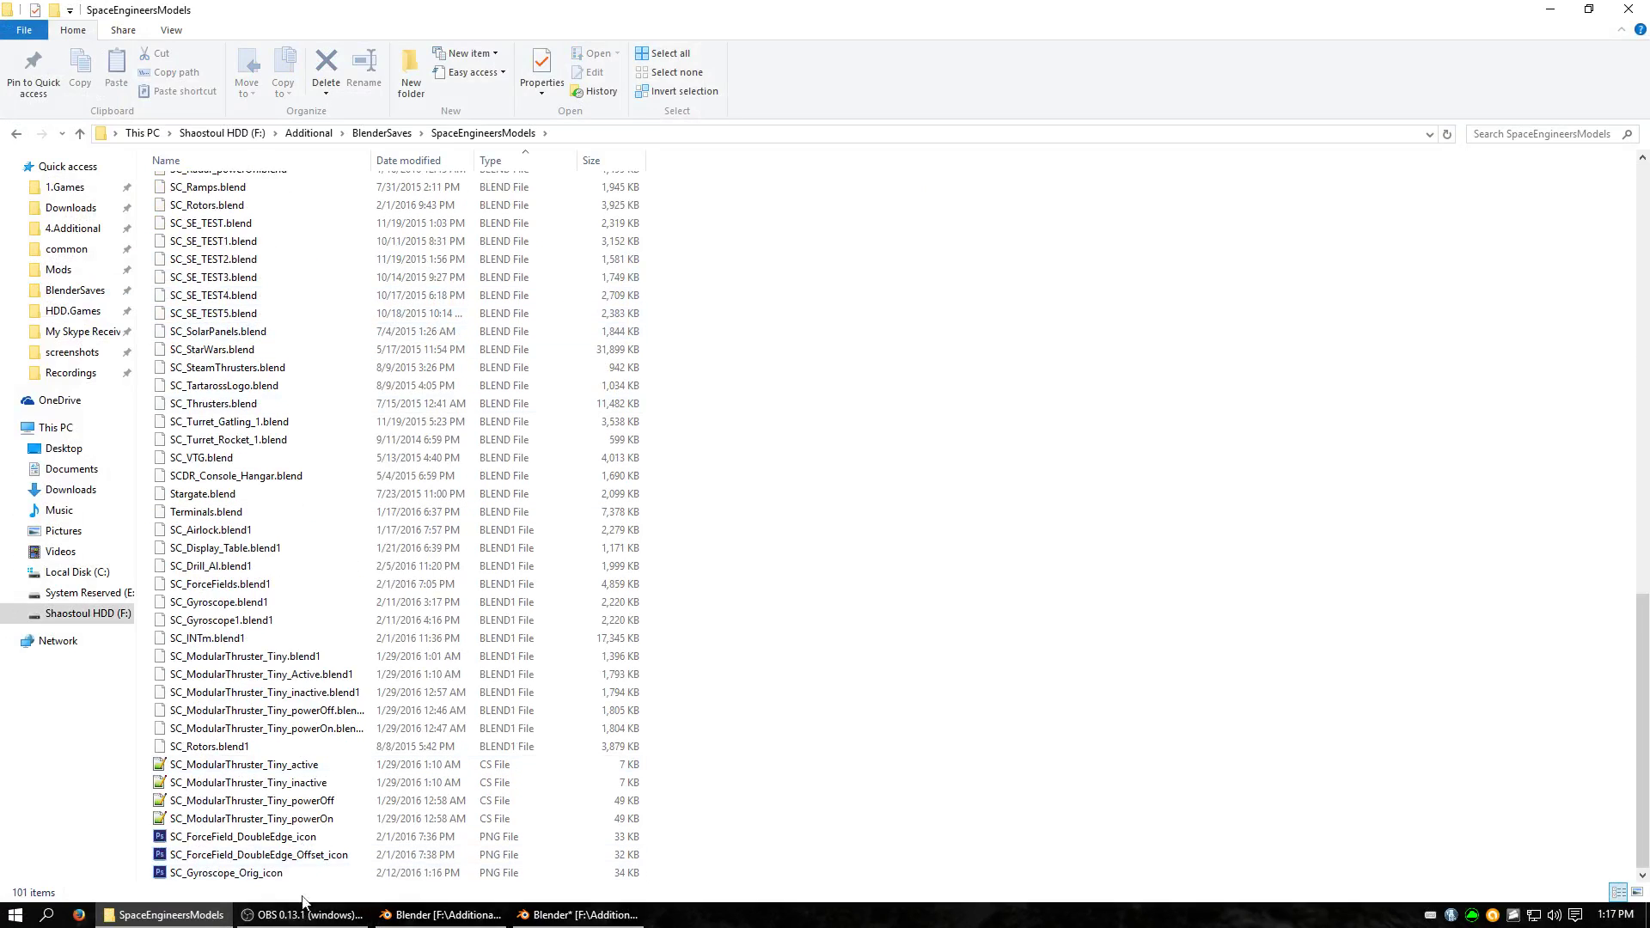
pyautogui.click(229, 874)
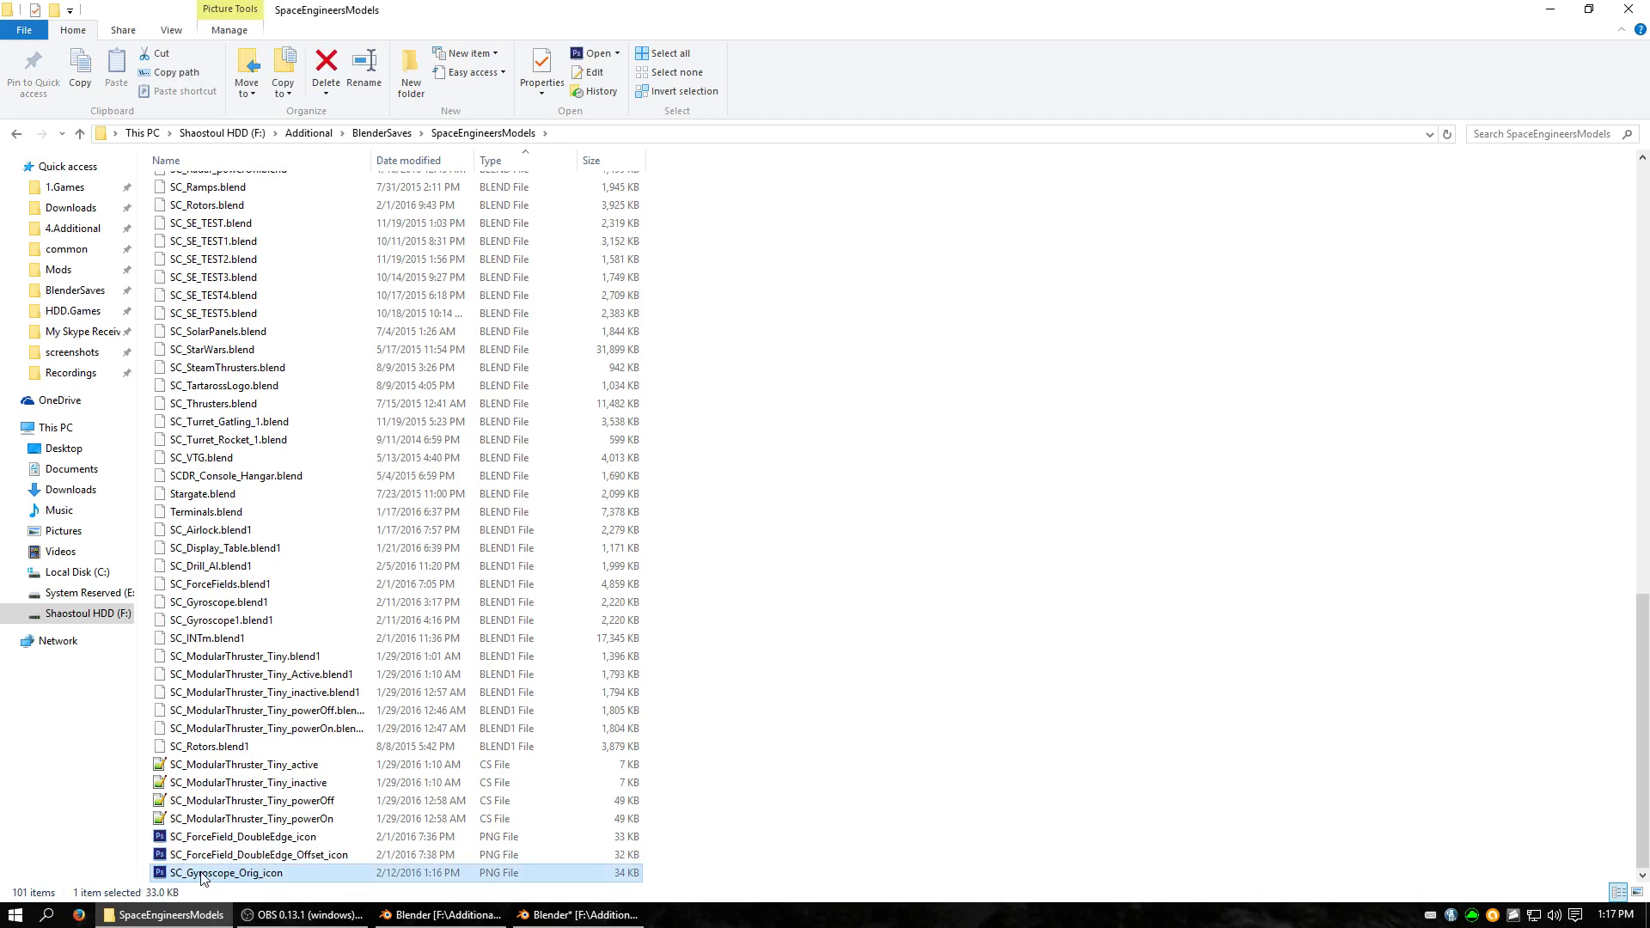
pyautogui.rightClick(201, 874)
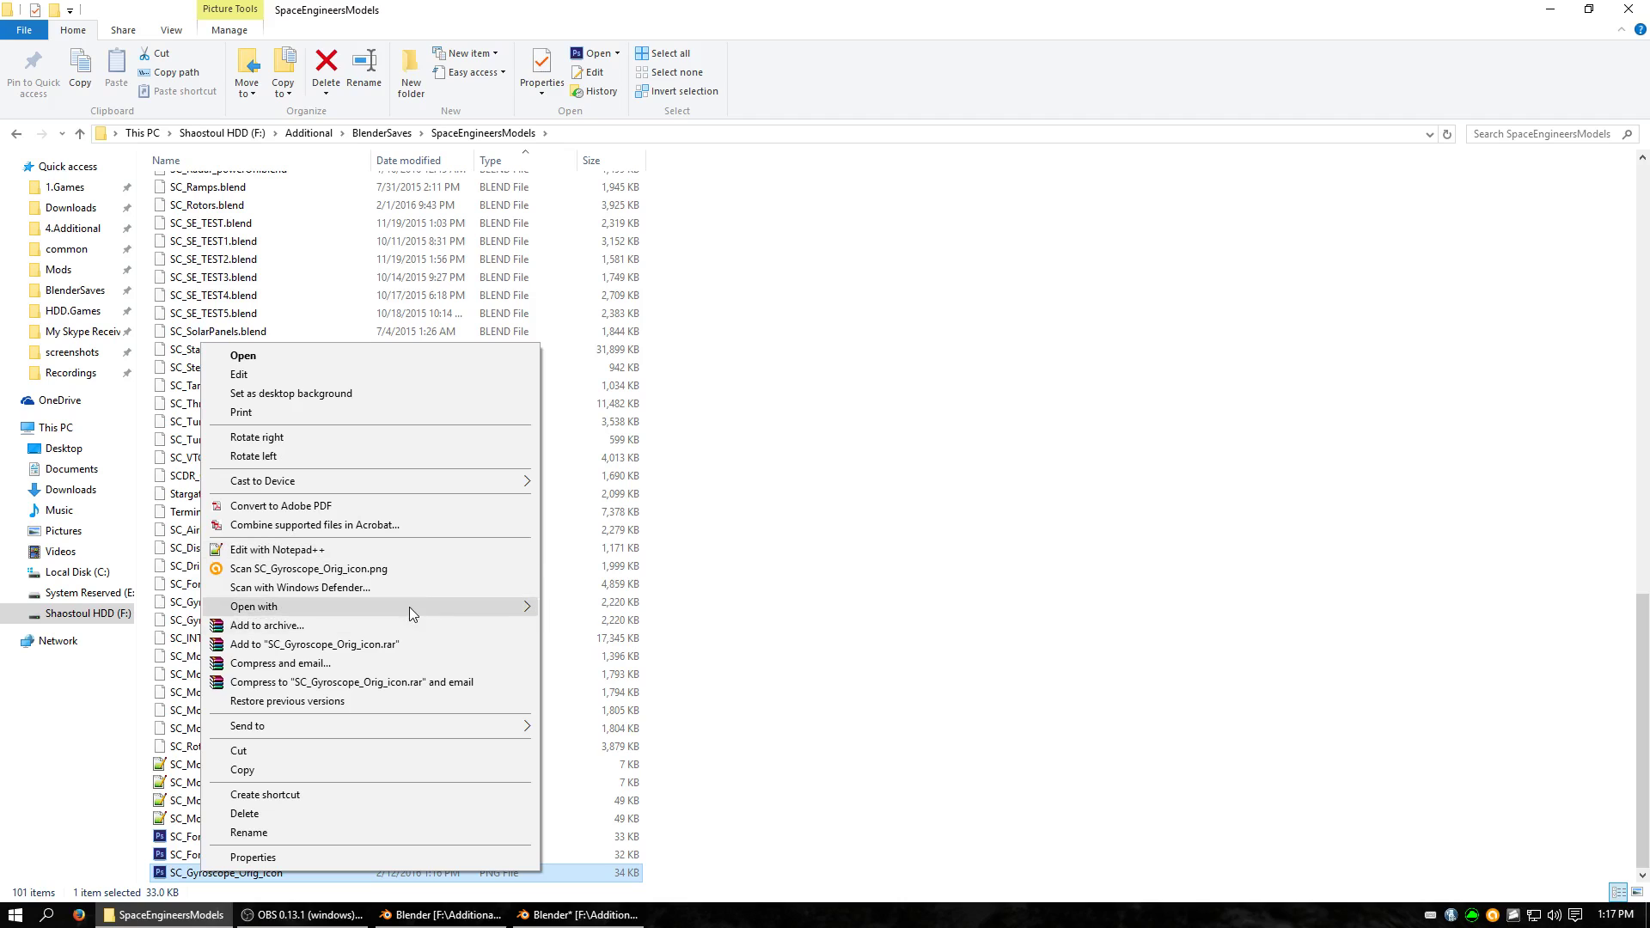
pyautogui.moveTo(409, 607)
pyautogui.click(646, 665)
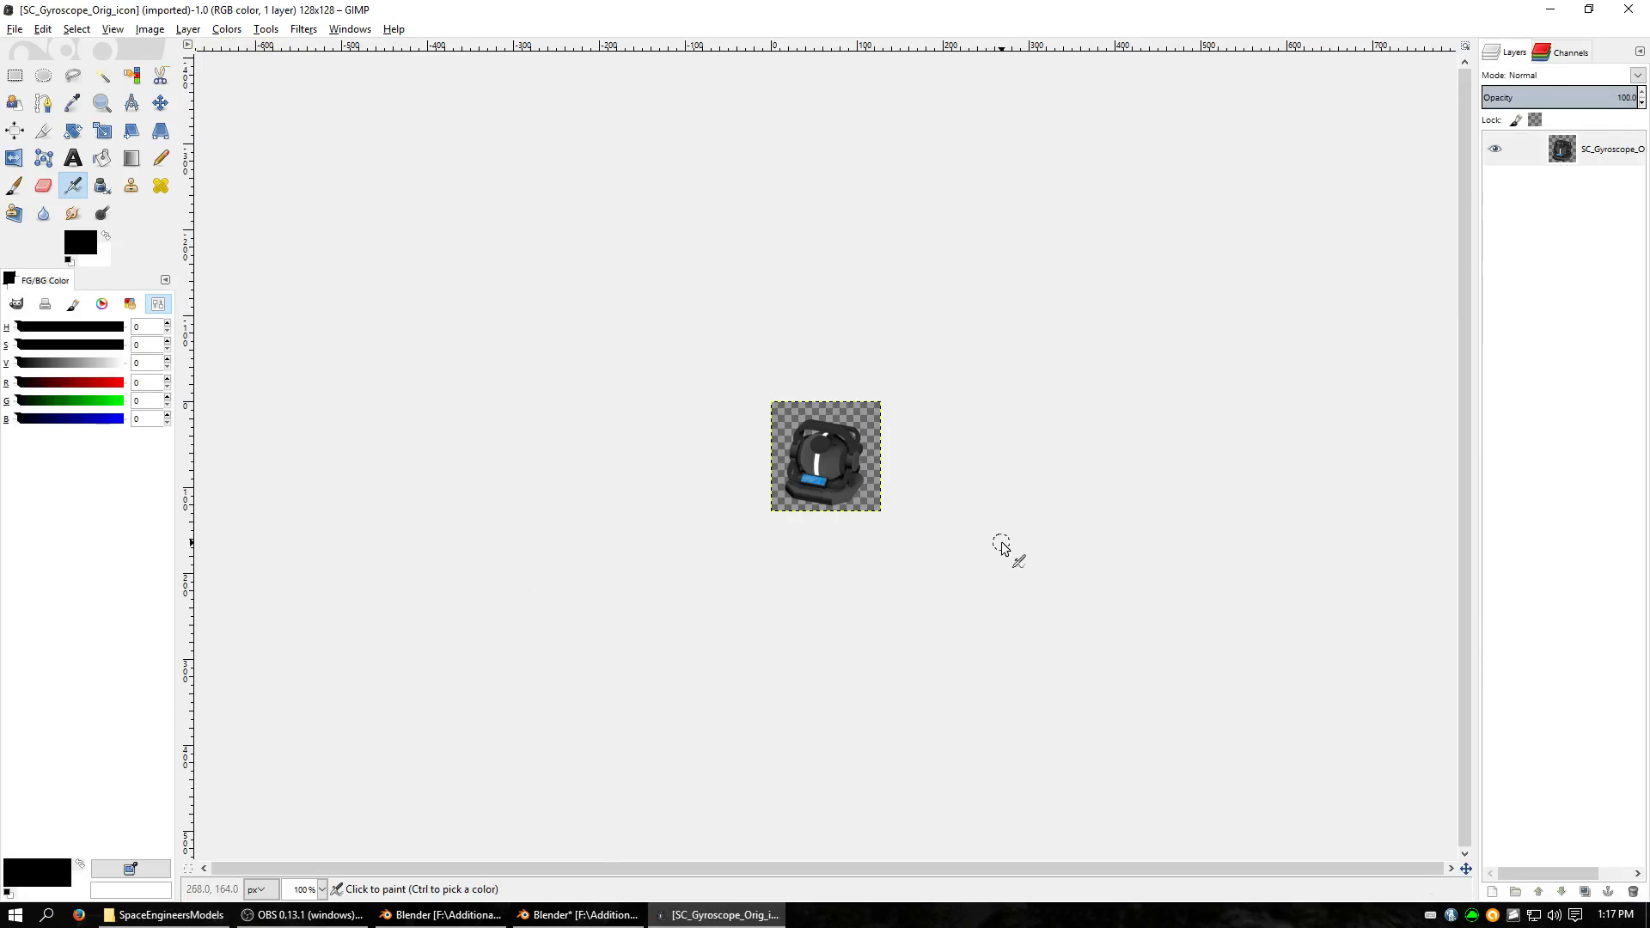
# Zoom in on the 128×128 gyroscope icon canvas
pyautogui.keyDown('ctrl'); pyautogui.scroll(4, 980, 482); pyautogui.keyUp('ctrl')
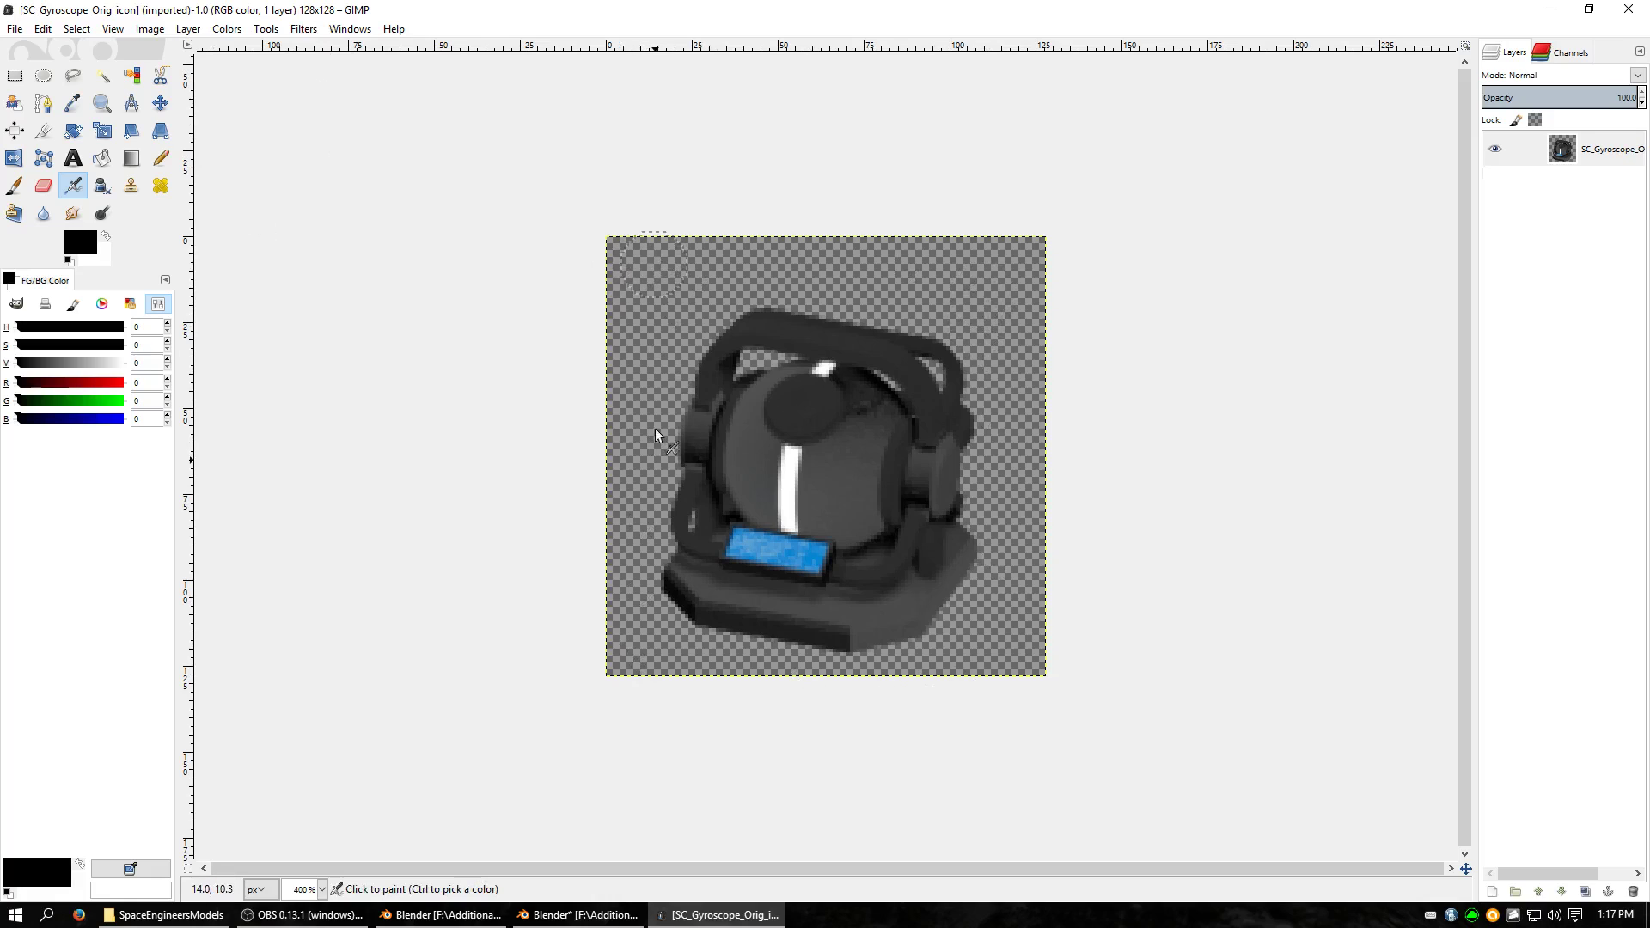
# Start Export As and browse from C: through Users and the home folder to AppData\Roaming
pyautogui.click(15, 31)
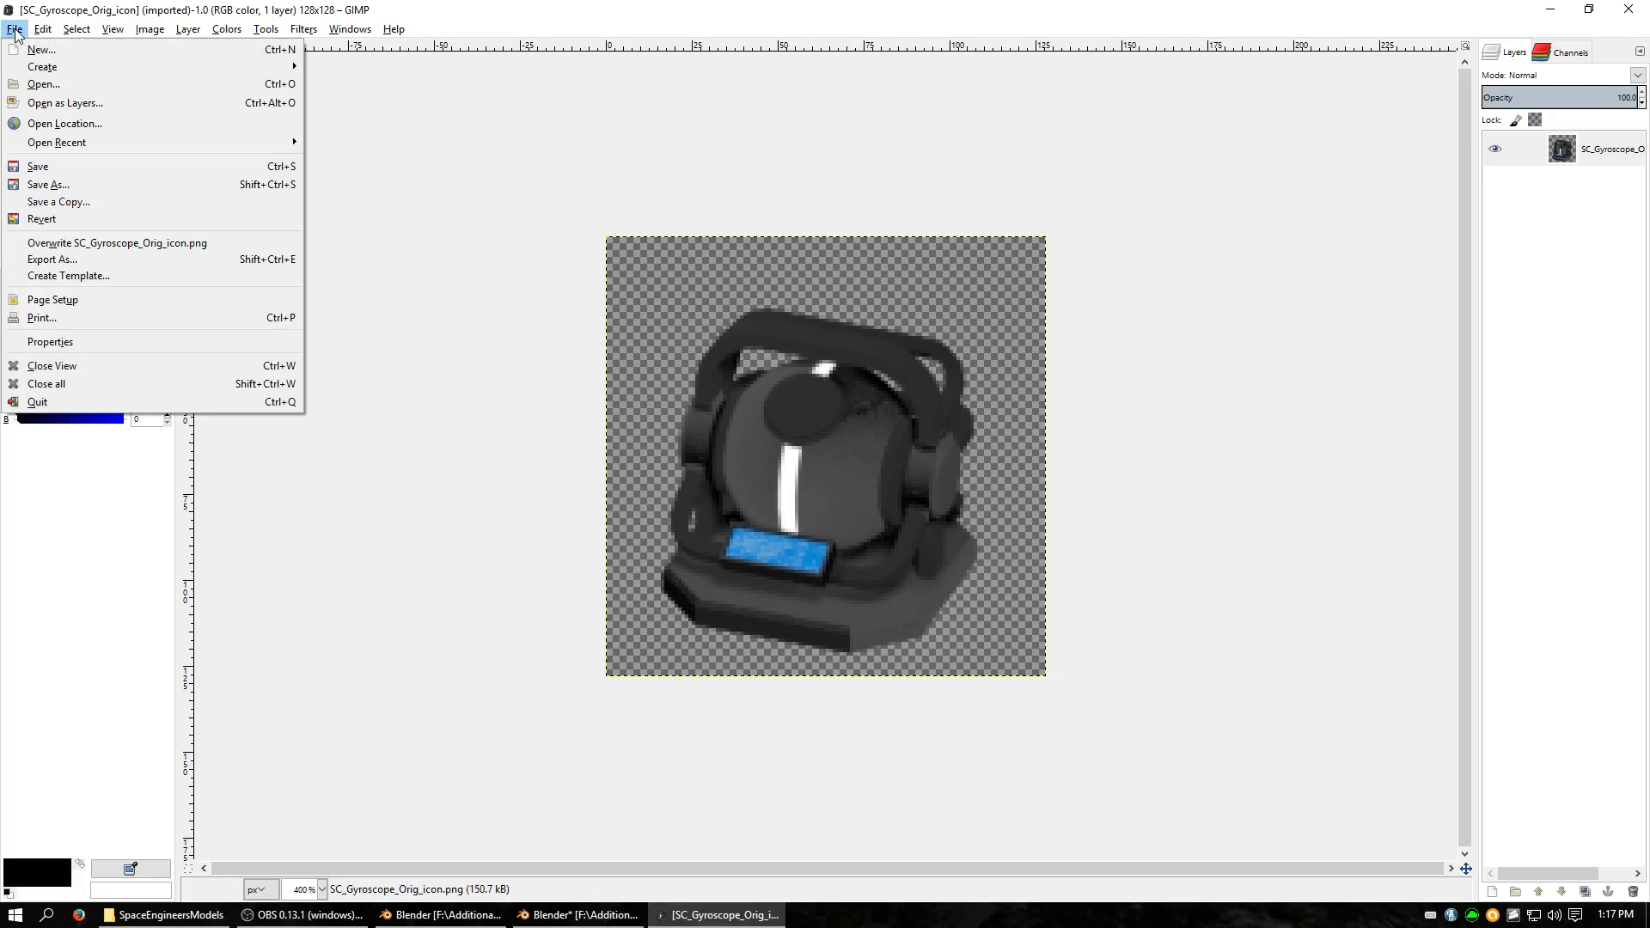
pyautogui.click(116, 259)
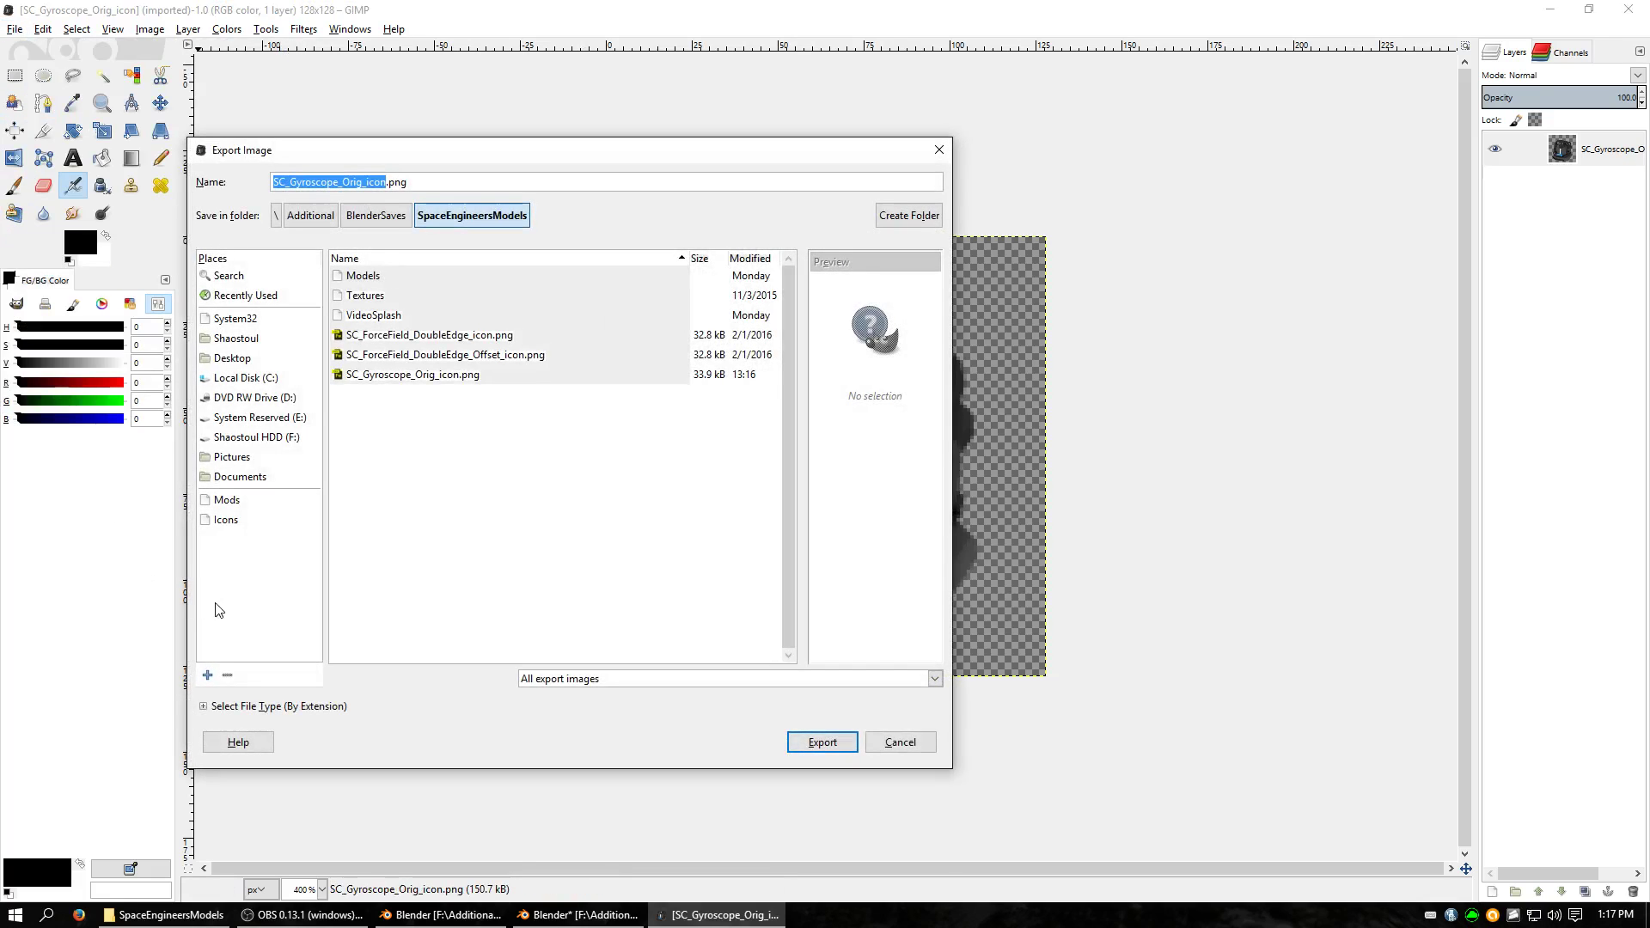
pyautogui.click(243, 379)
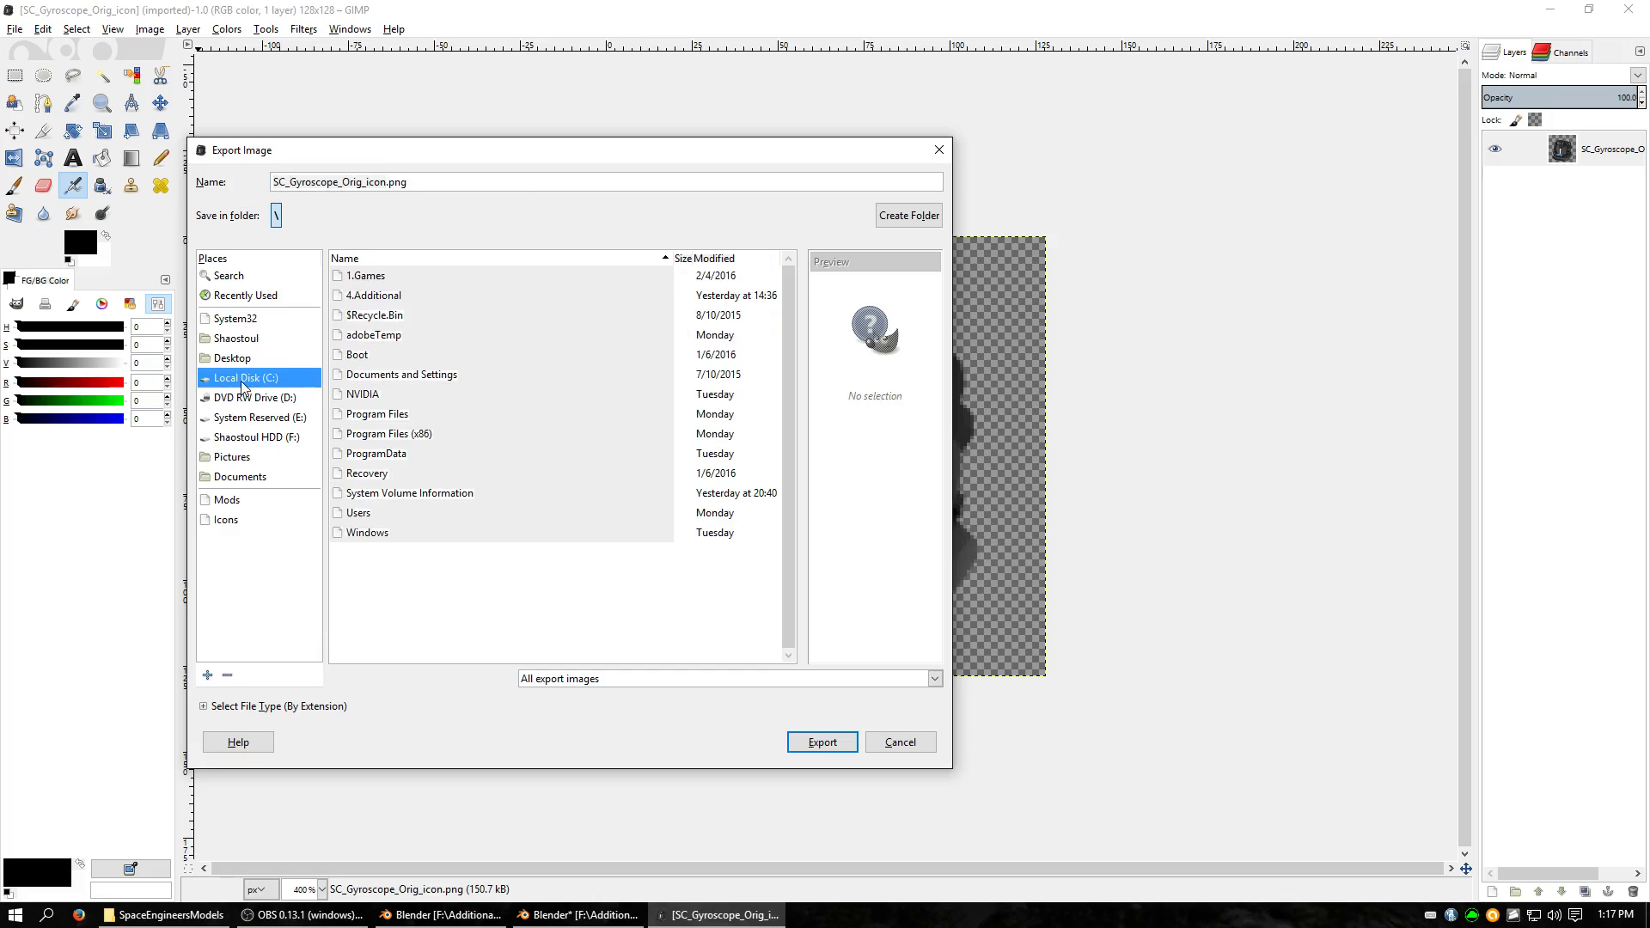
pyautogui.doubleClick(384, 515)
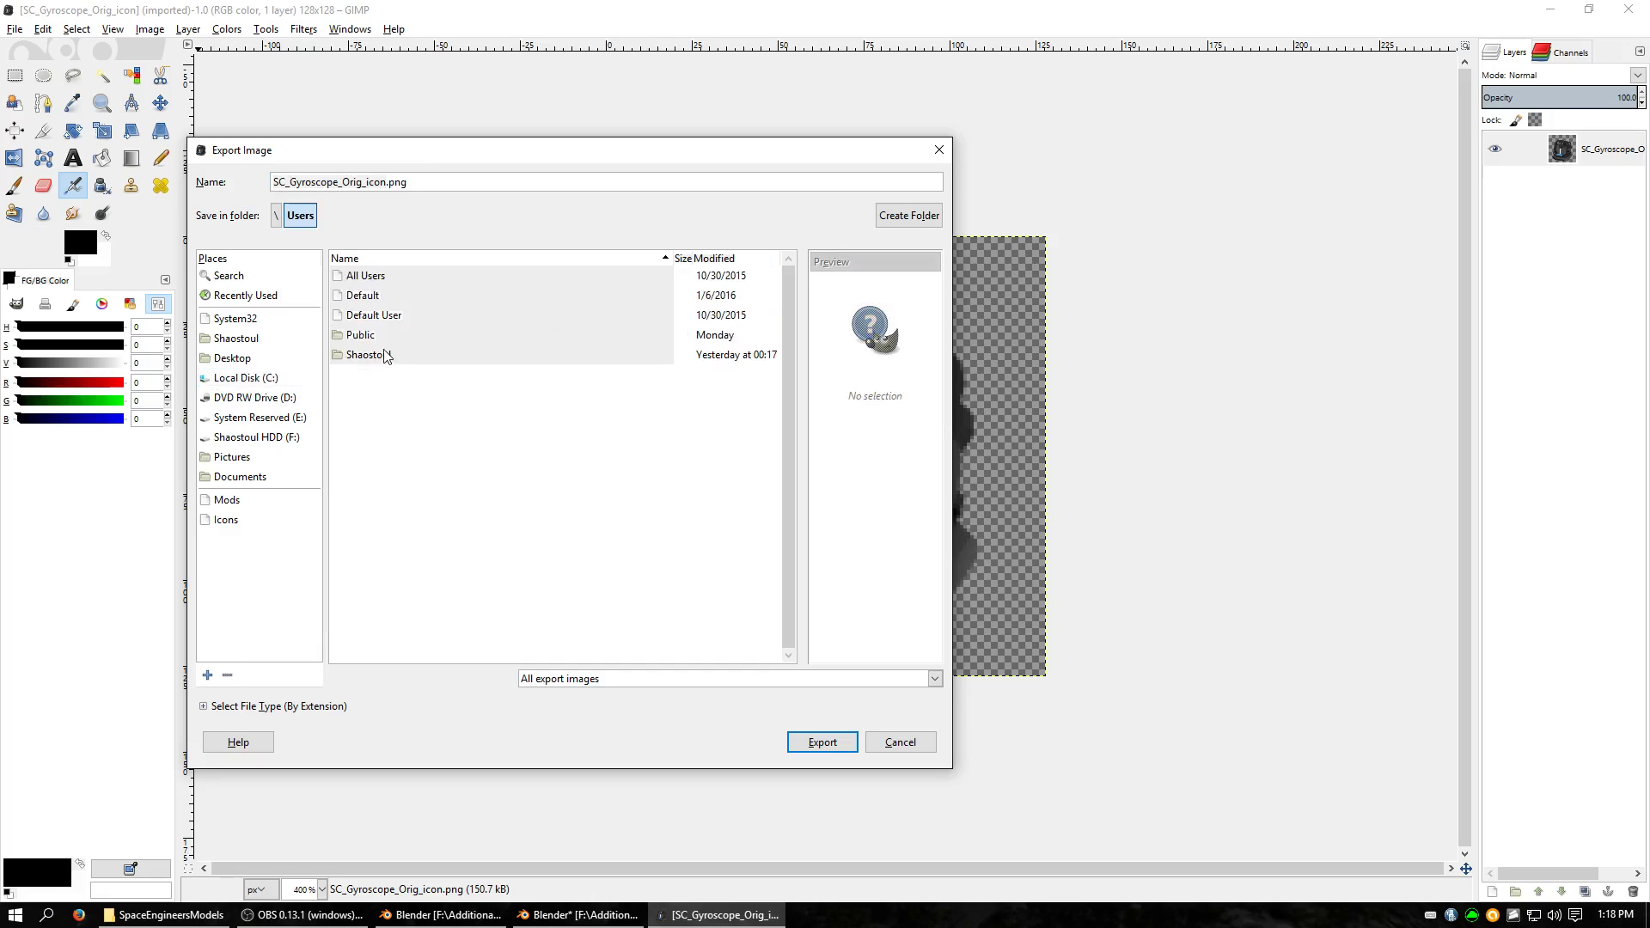
pyautogui.doubleClick(369, 355)
pyautogui.doubleClick(378, 394)
pyautogui.doubleClick(377, 317)
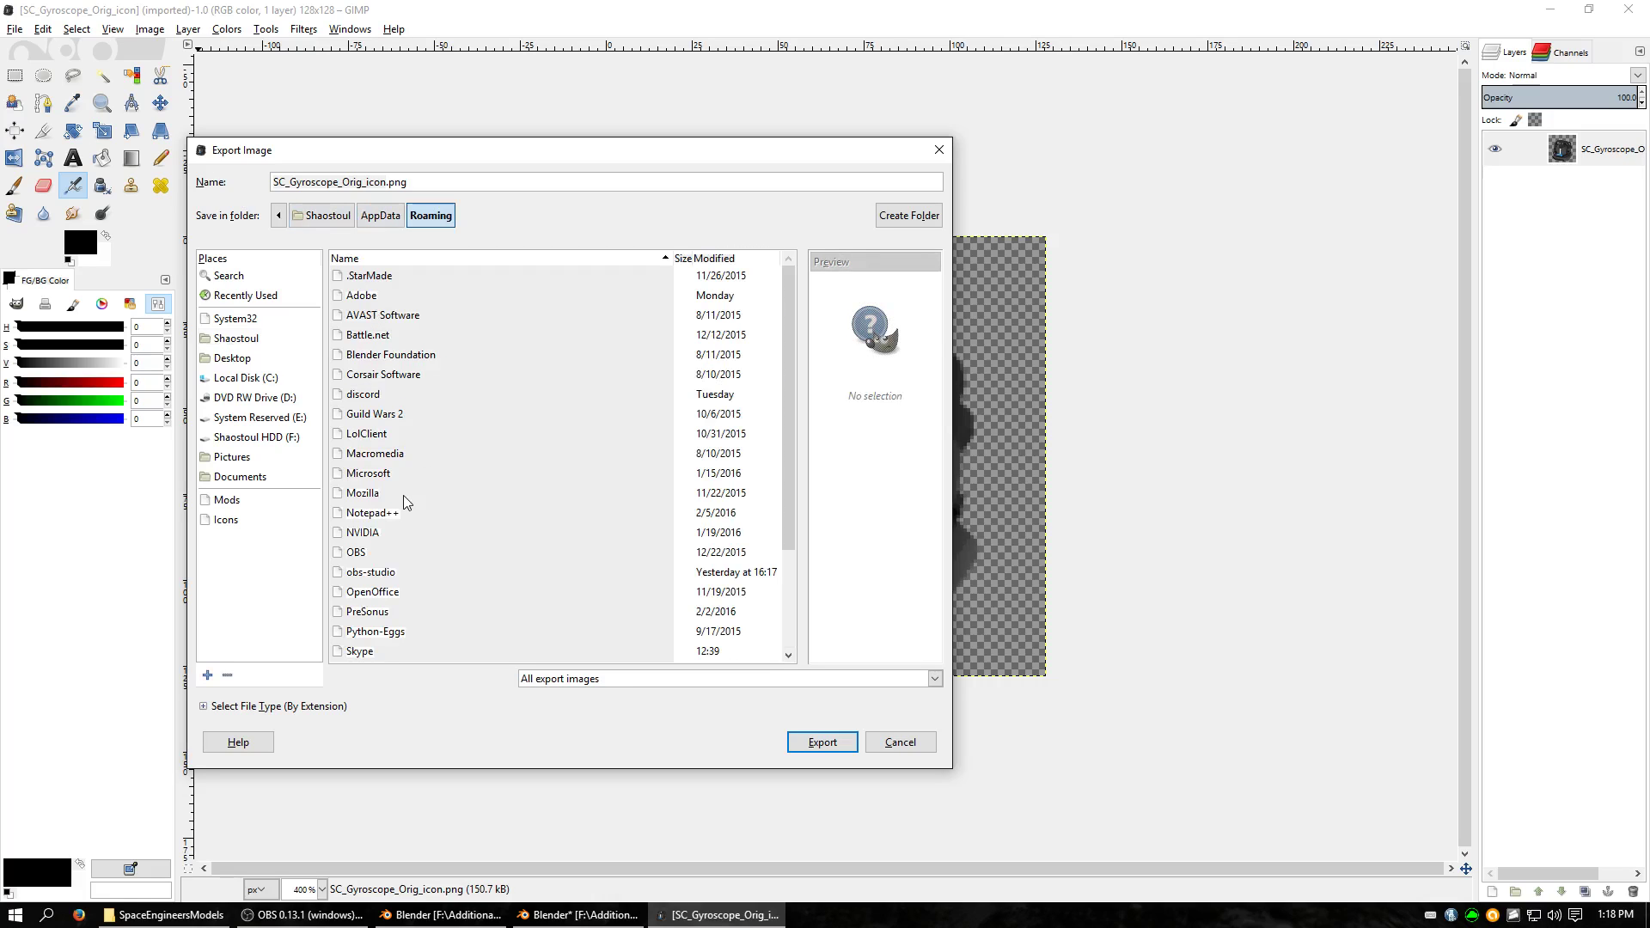
# Navigate into SpaceEngineers\Mods, the gyroscope mod, then Textures\GUI\Icons
pyautogui.scroll(-3, 407, 502)
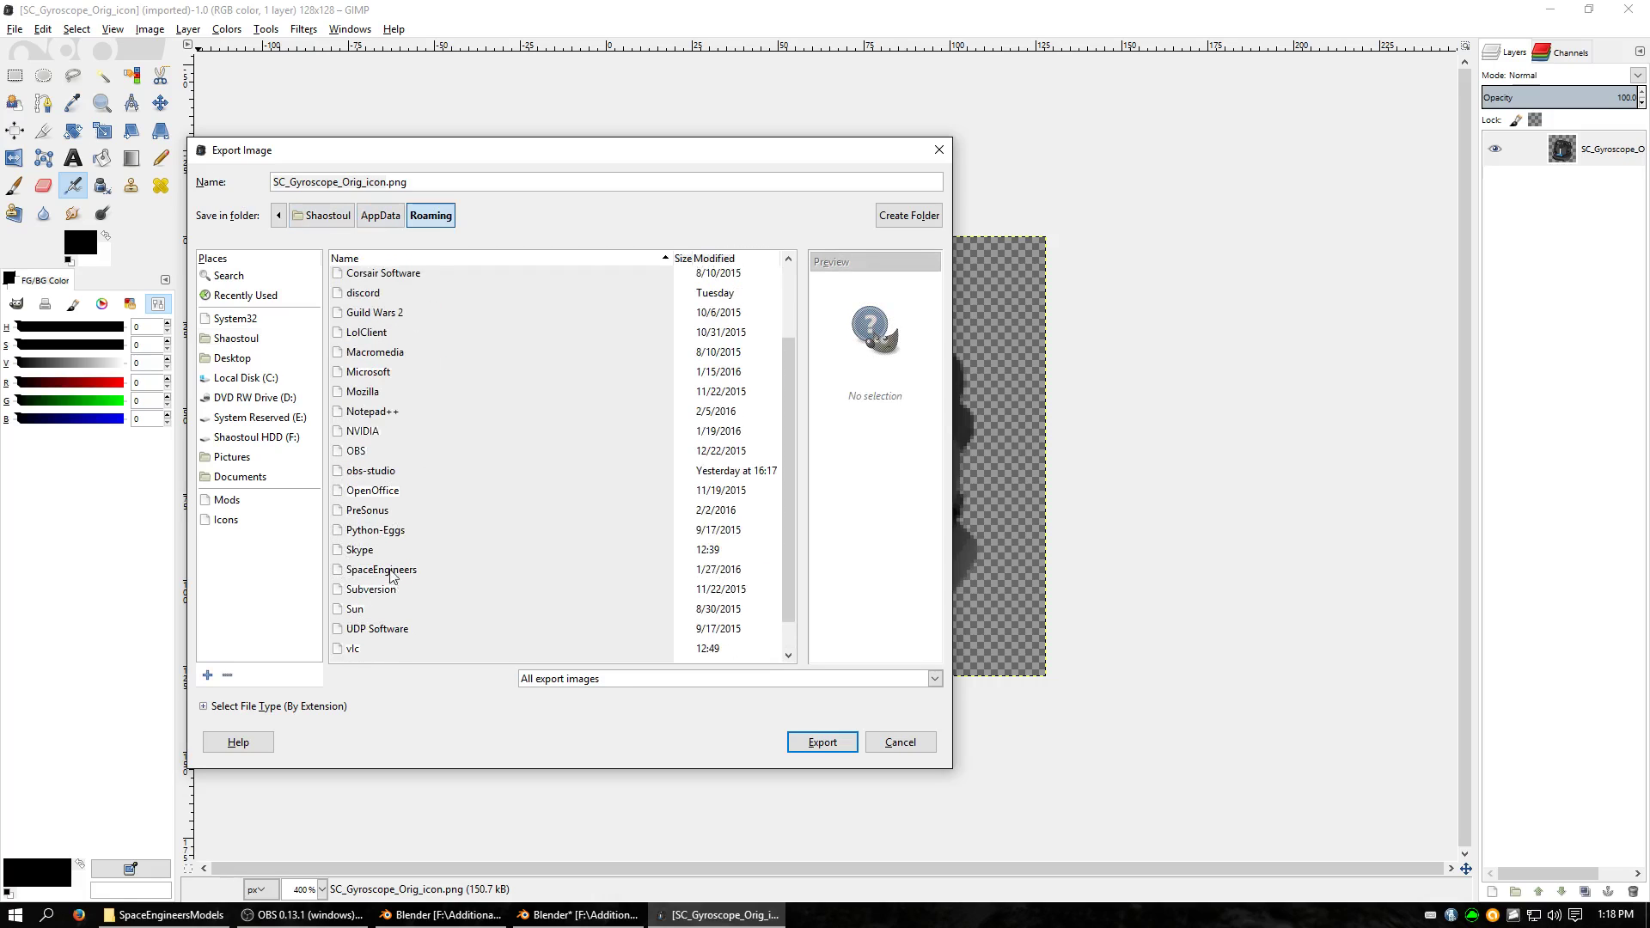
pyautogui.doubleClick(393, 571)
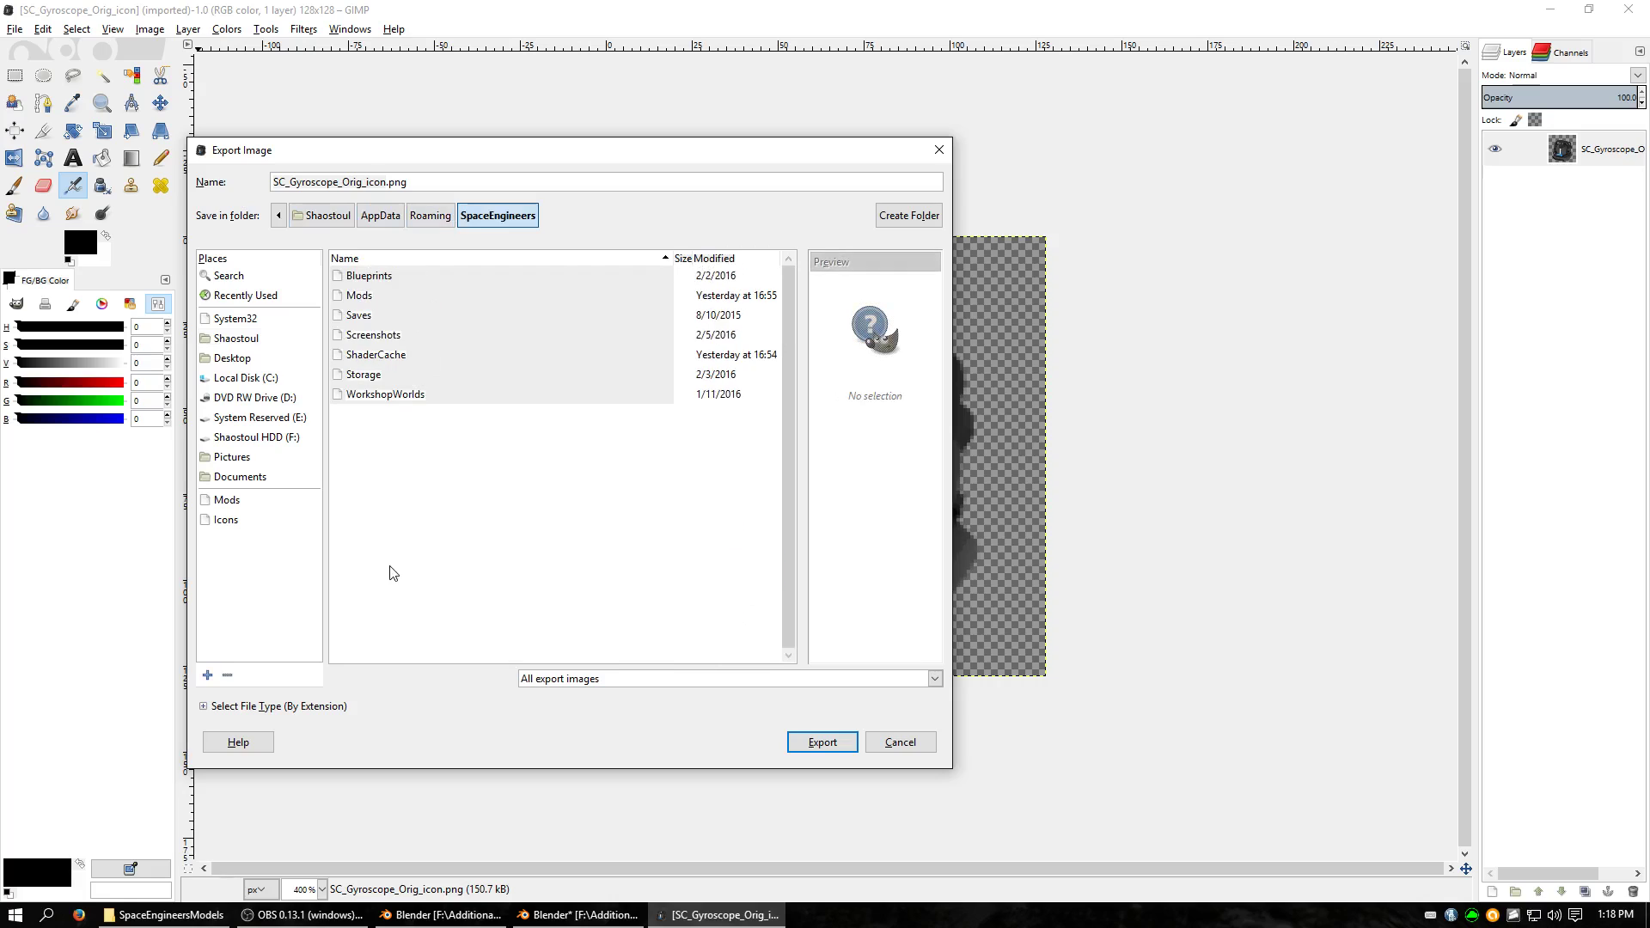
pyautogui.doubleClick(355, 297)
pyautogui.doubleClick(402, 561)
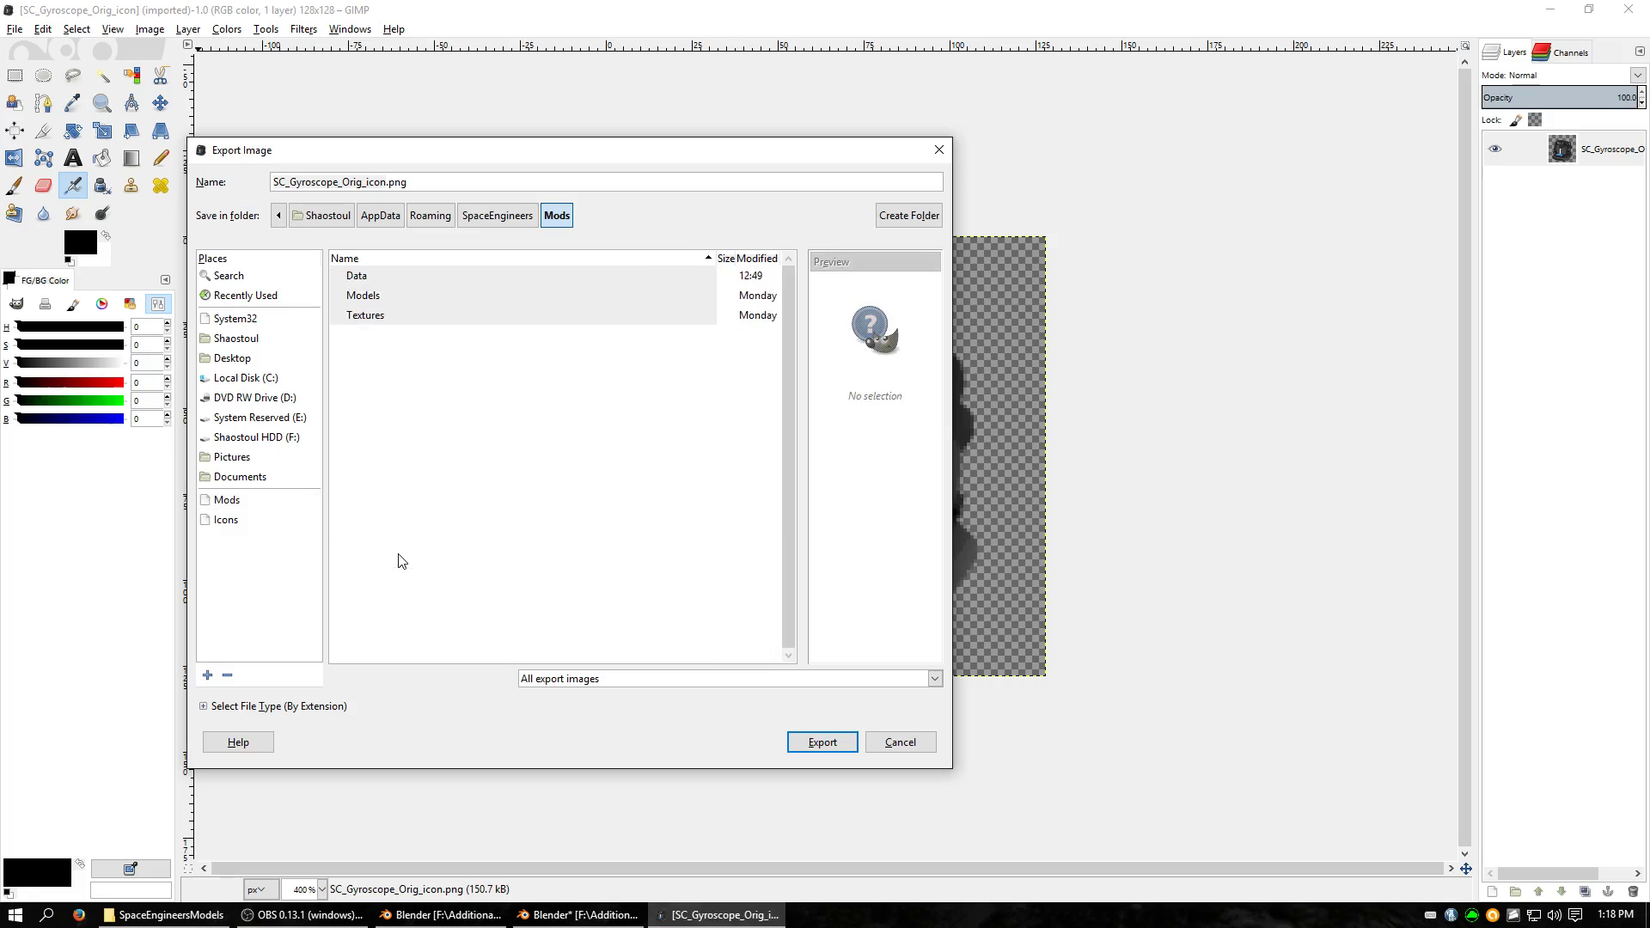
pyautogui.doubleClick(365, 315)
pyautogui.doubleClick(369, 275)
pyautogui.doubleClick(383, 276)
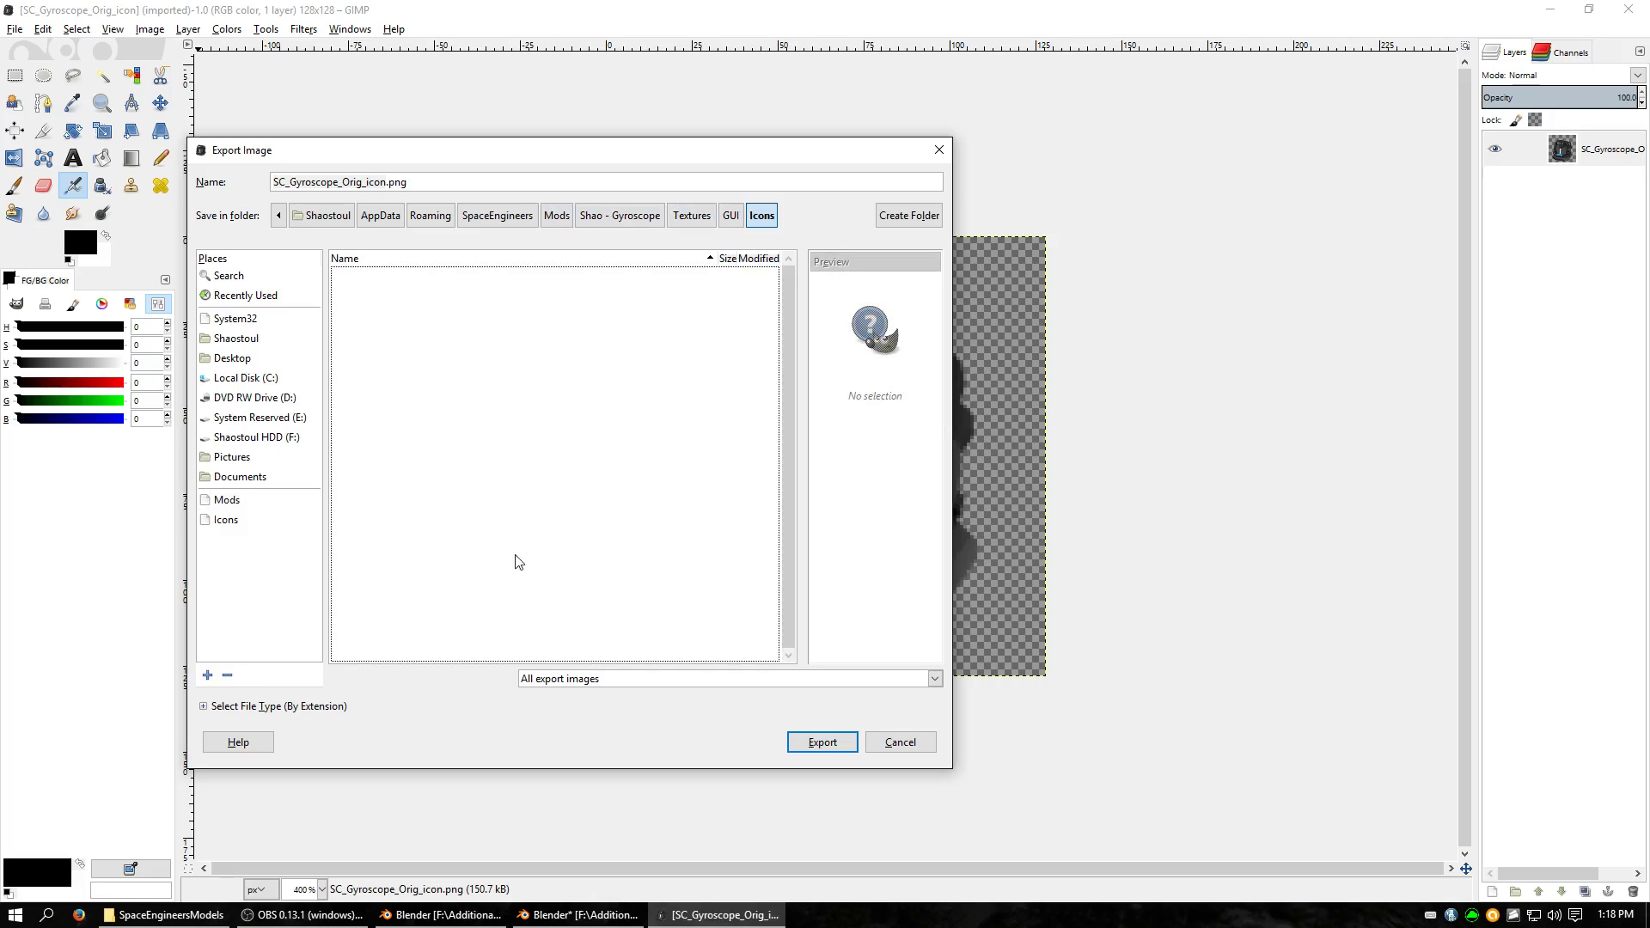
# Choose DDS image as the export file type, then back out of the PNG export options
pyautogui.click(608, 679)
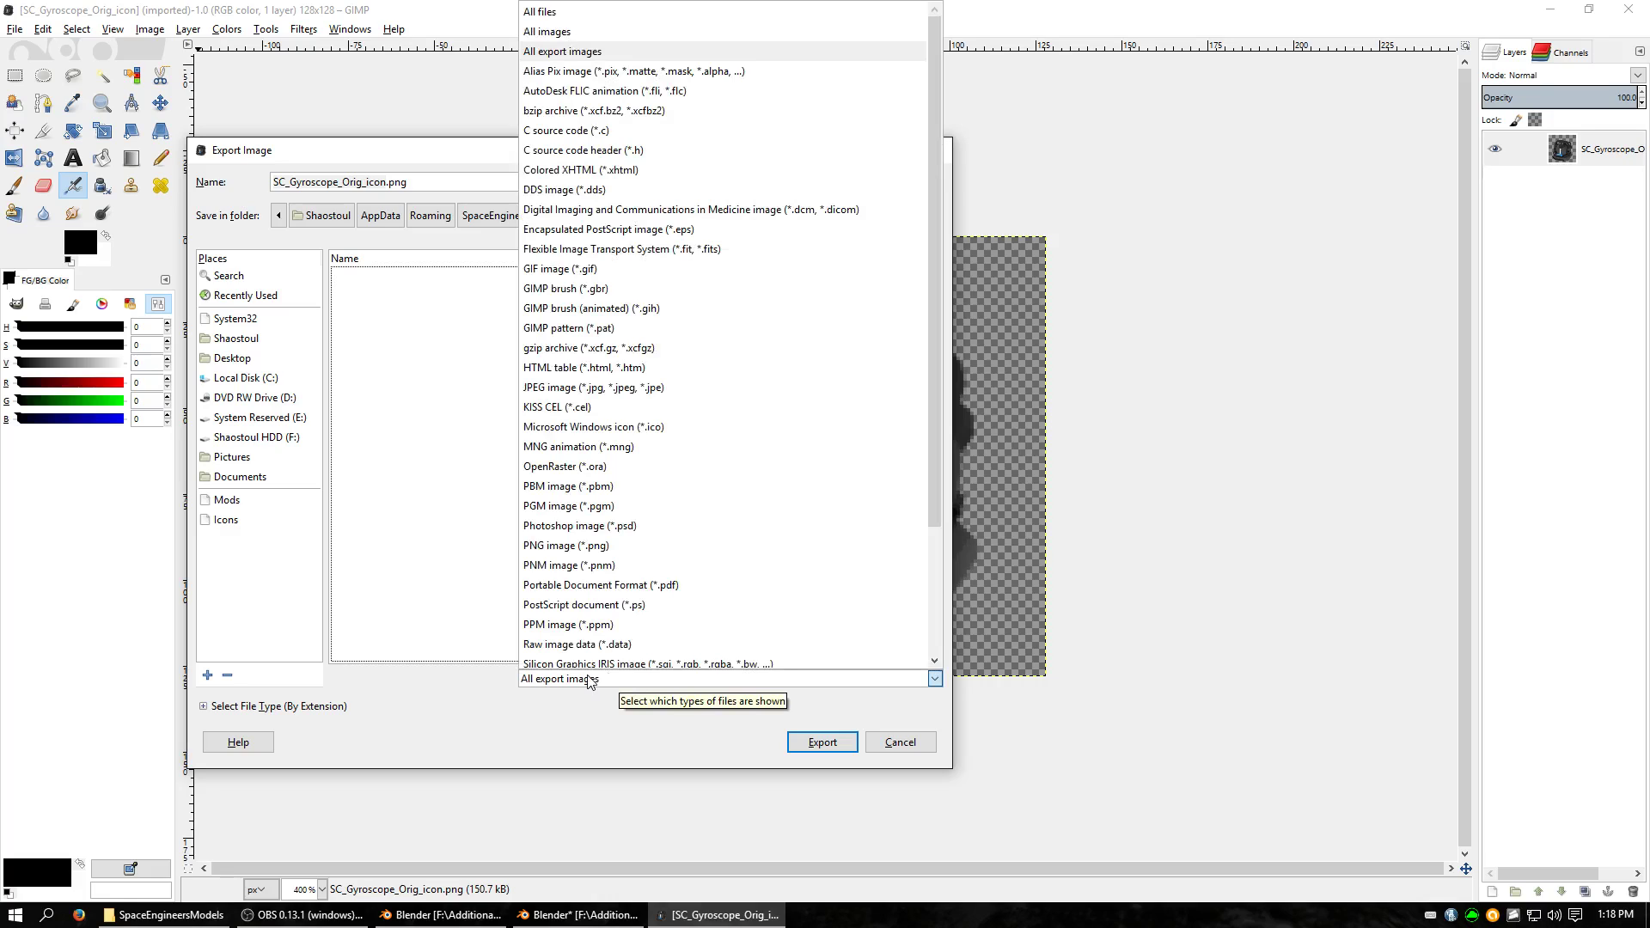
pyautogui.click(564, 190)
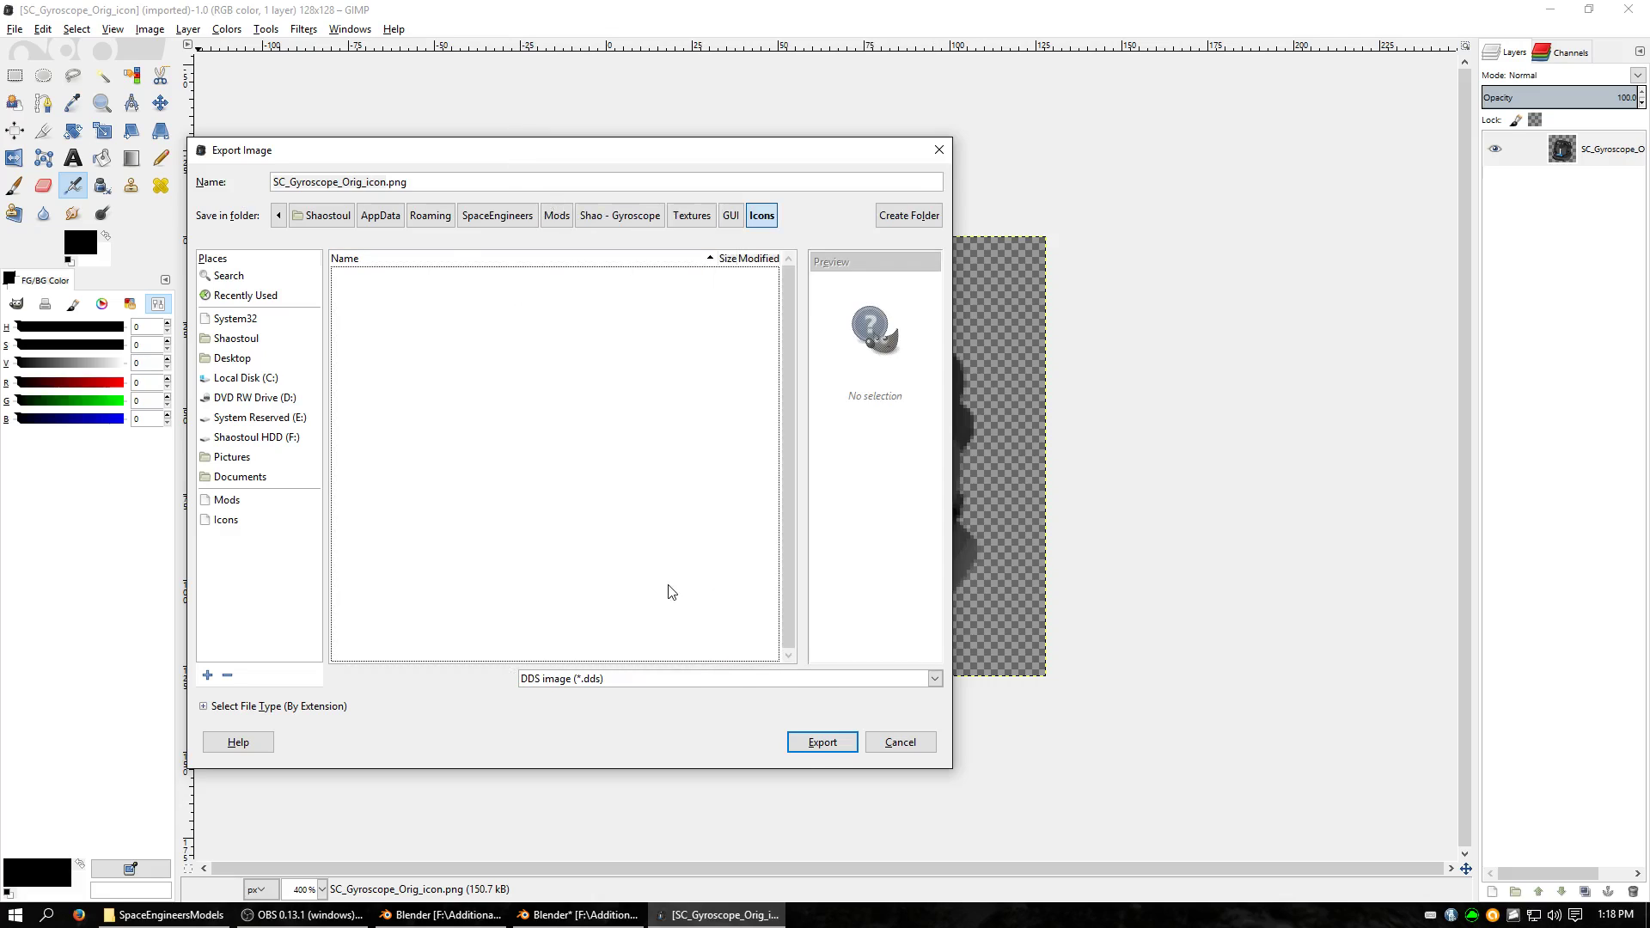
pyautogui.click(829, 744)
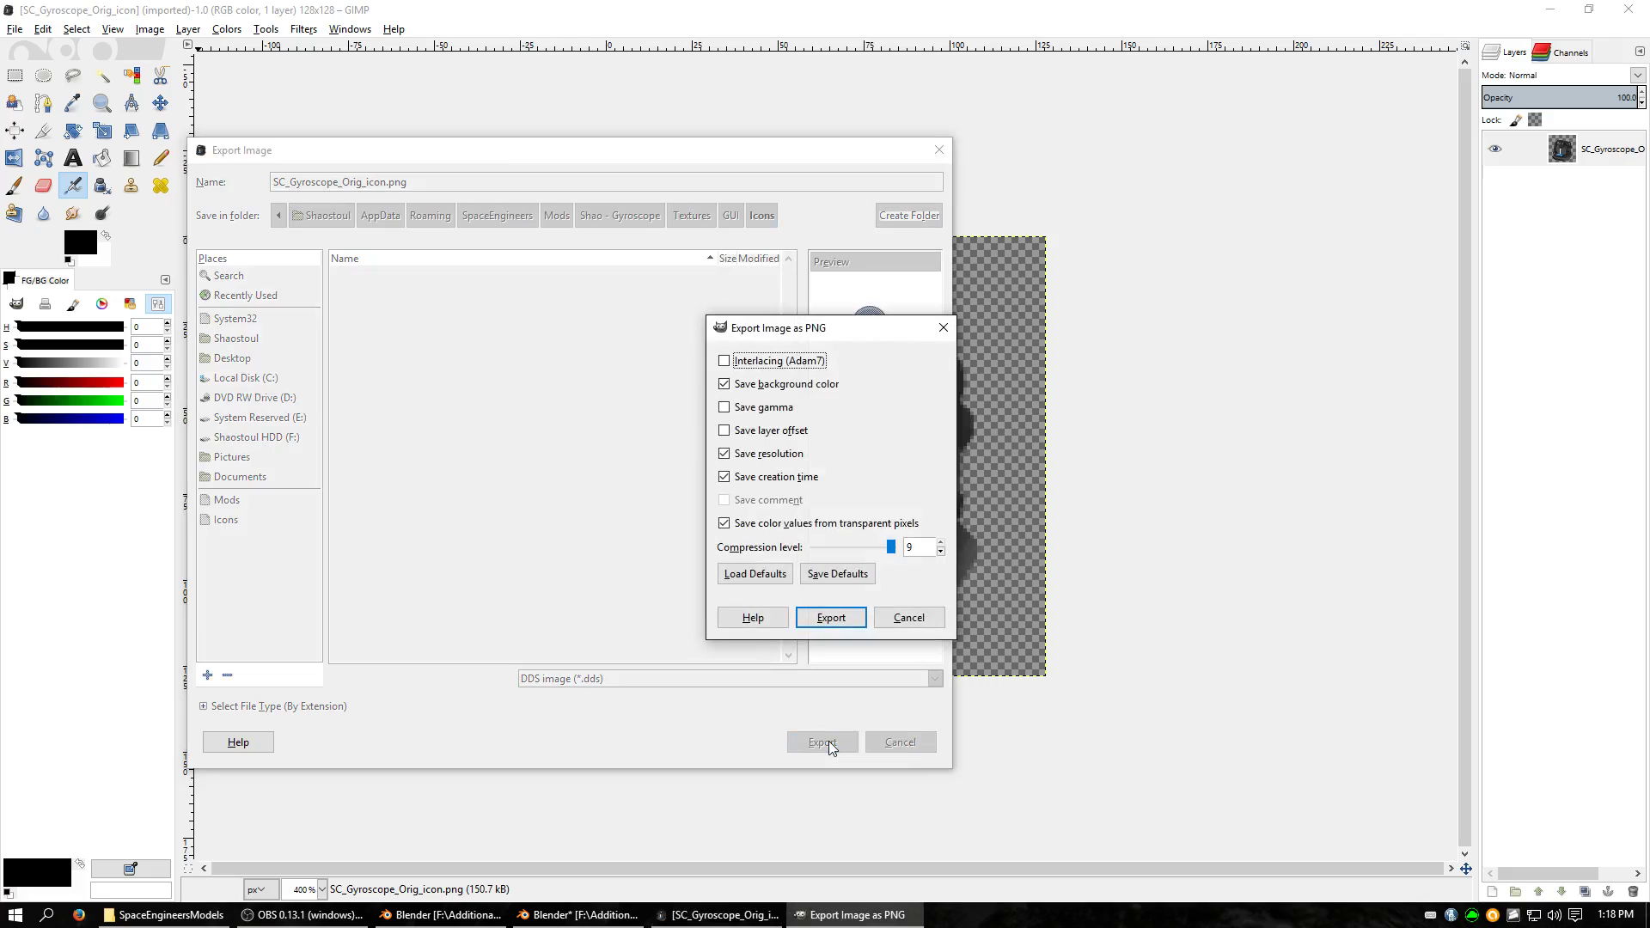
pyautogui.click(931, 623)
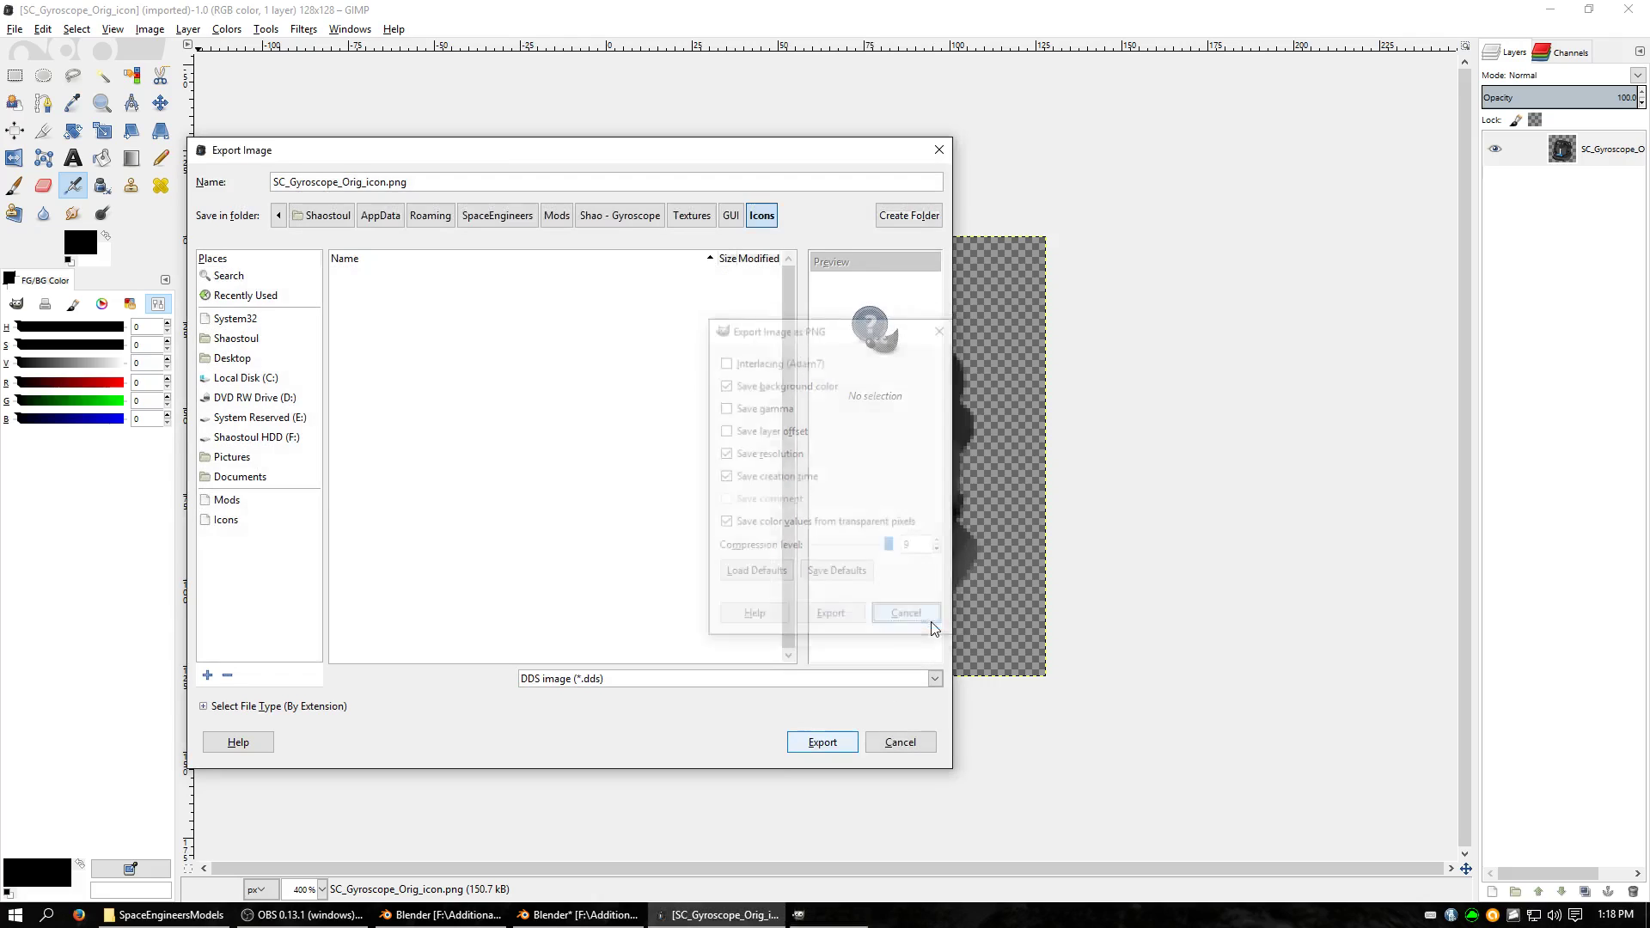
# Rename the export to SC_Gyroscope_Orig_icon.dds and bring up the Save as DDS options
pyautogui.doubleClick(397, 182)
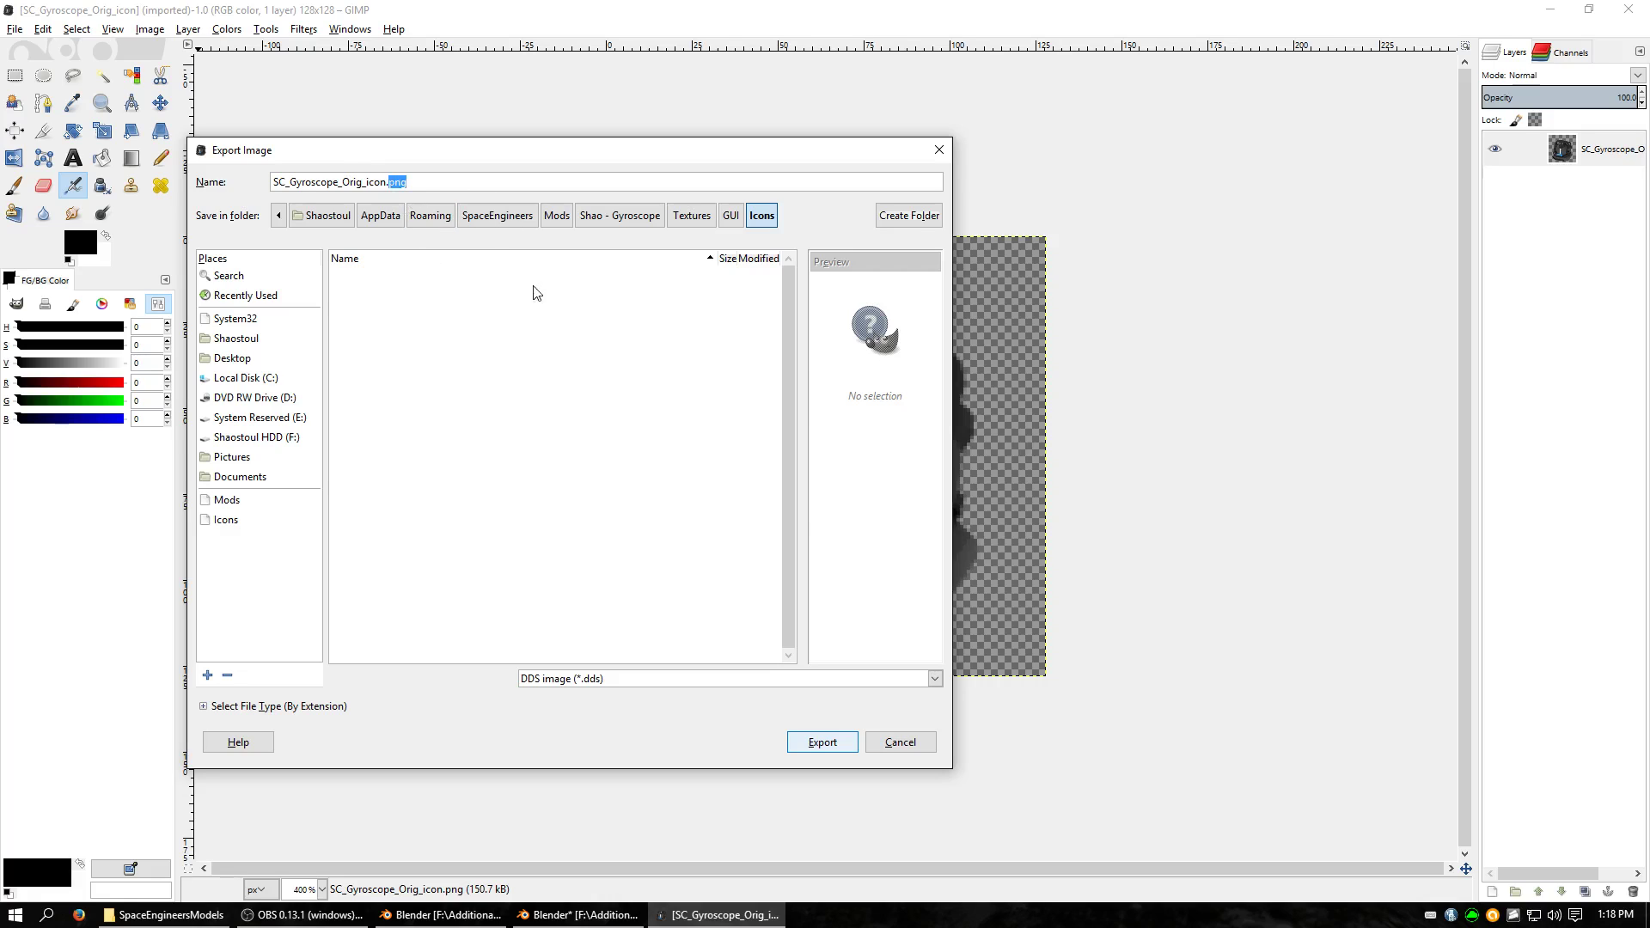
pyautogui.write('dds')
pyautogui.click(640, 457)
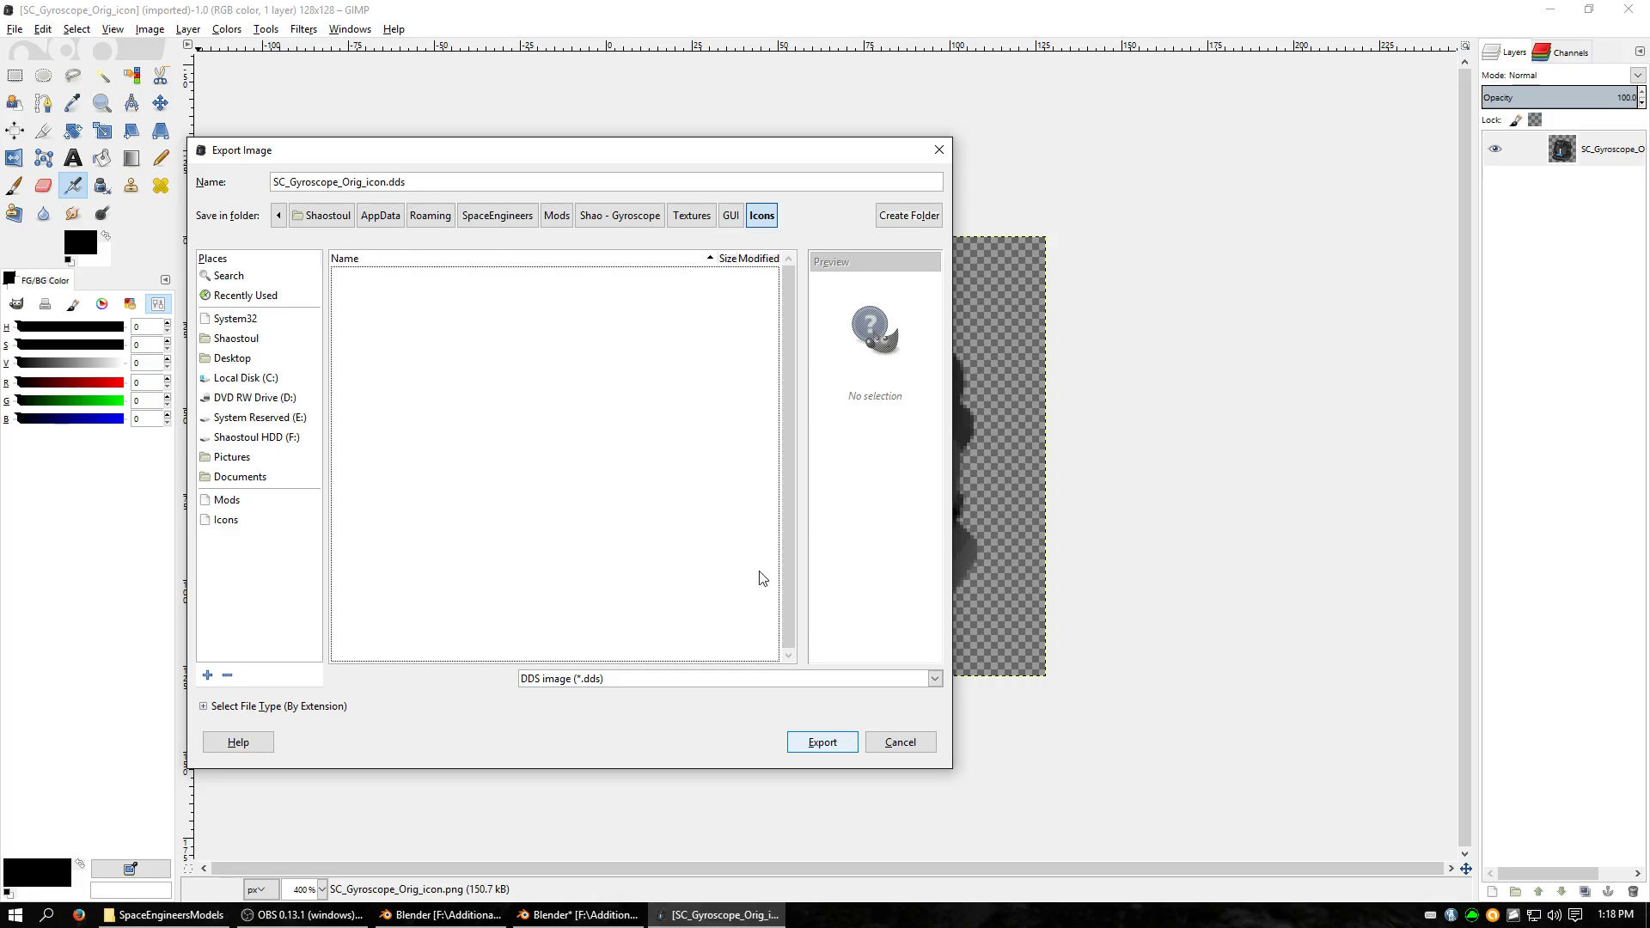
pyautogui.click(838, 745)
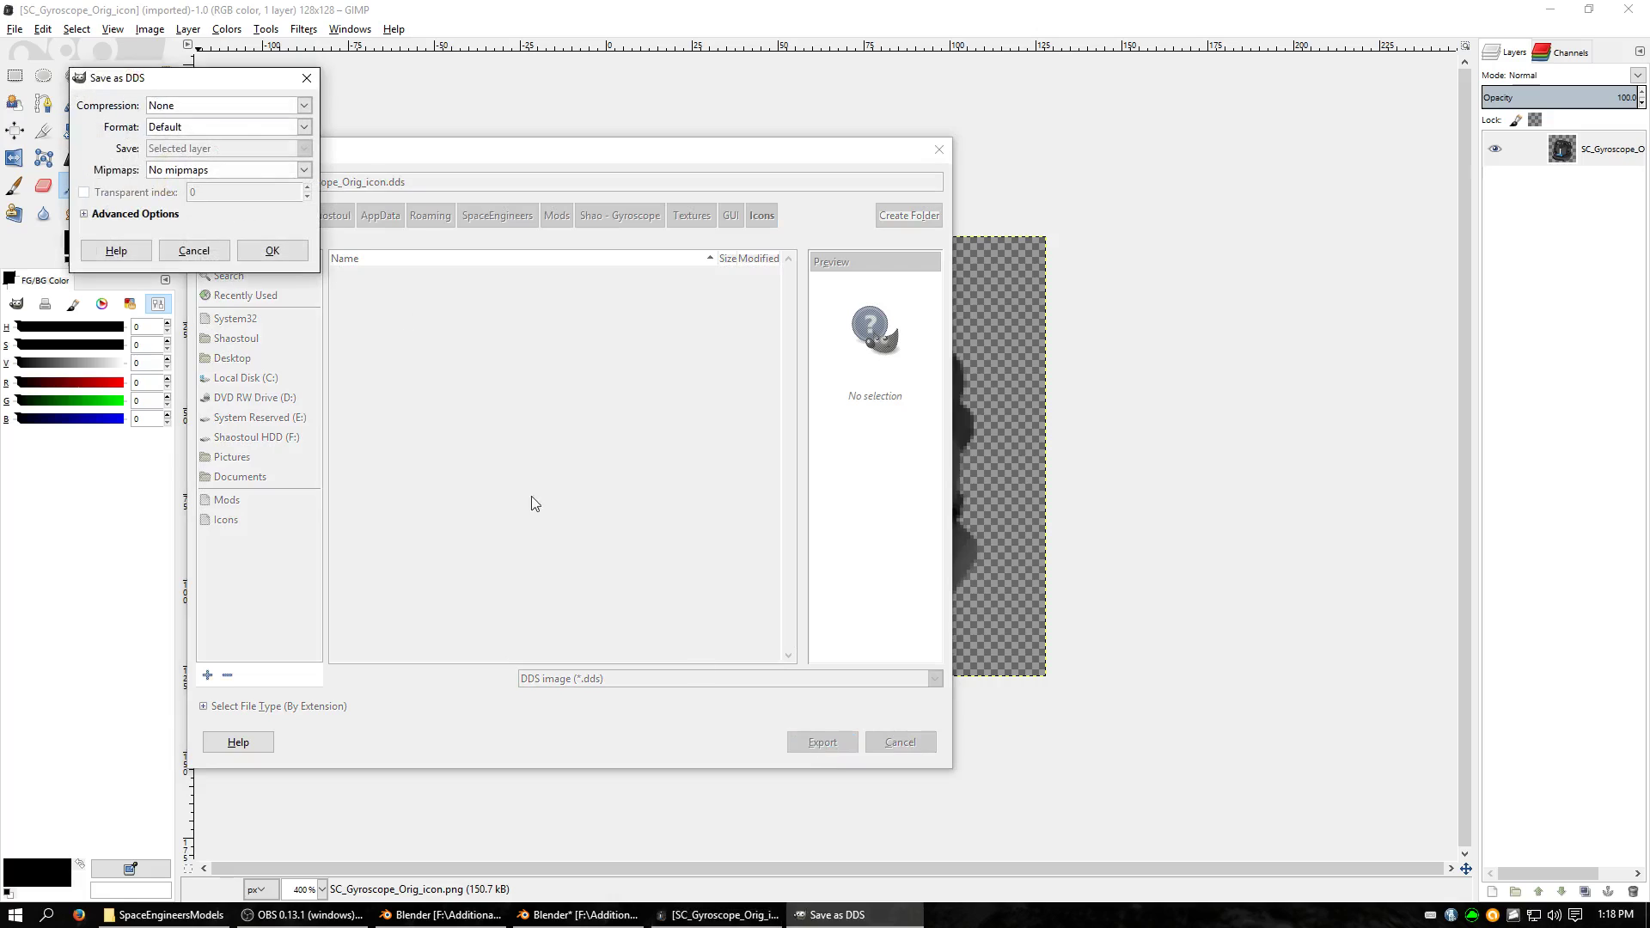
pyautogui.moveTo(168, 81); pyautogui.dragTo(549, 355)
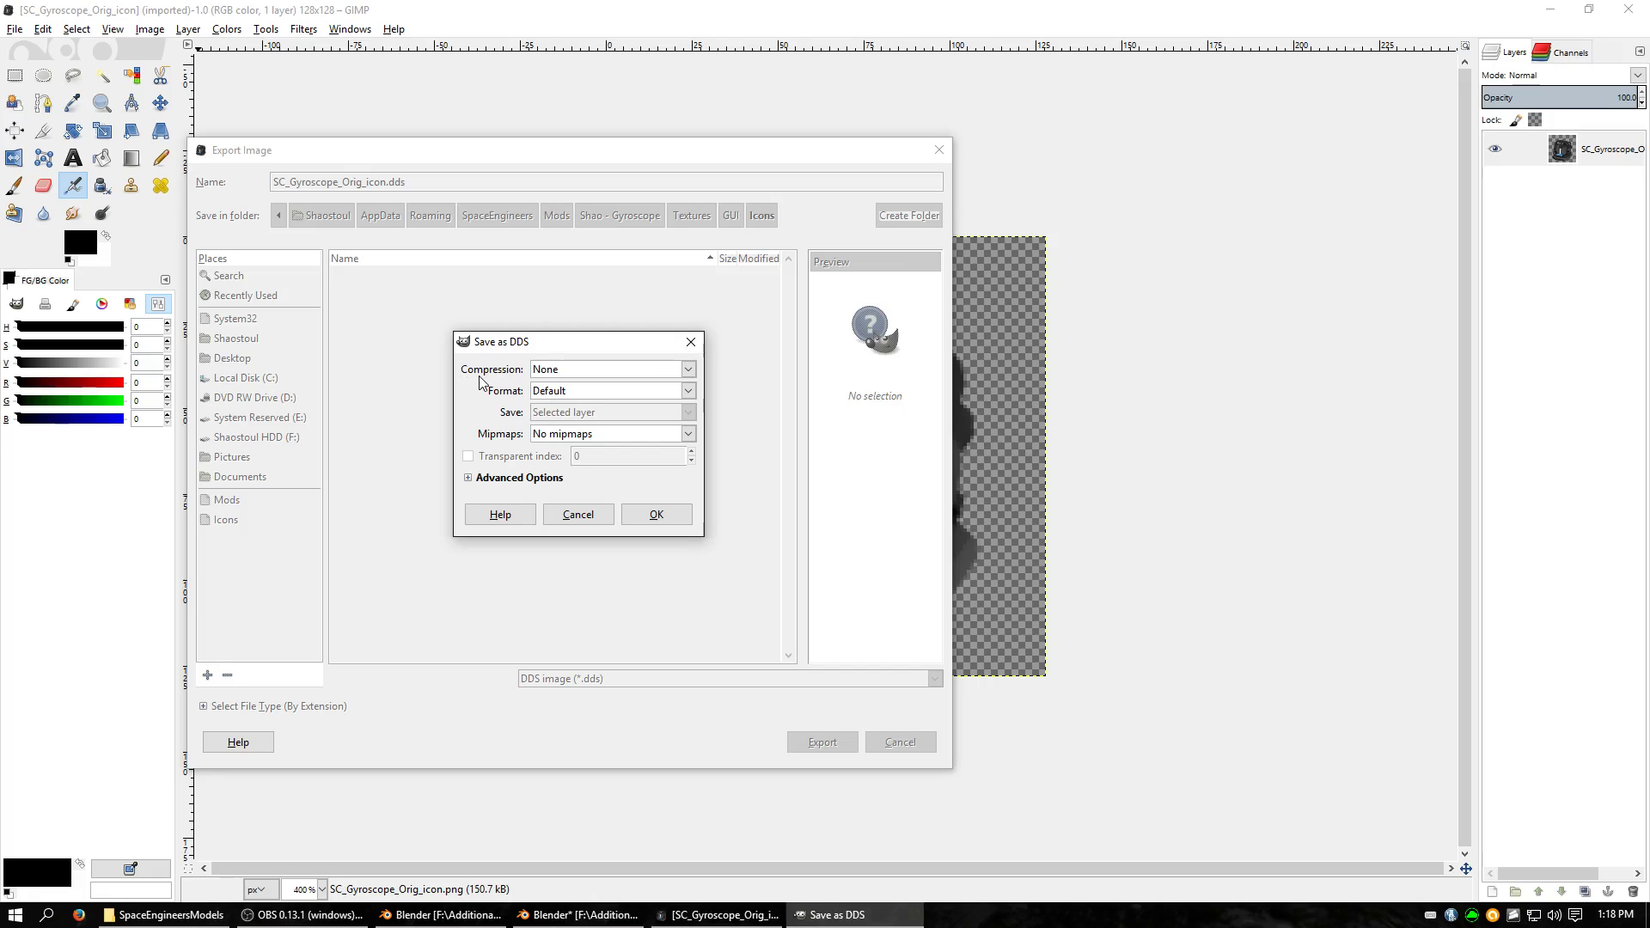
# Export SC_Gyroscope_Orig_icon.dds with BC3 / DXT5 compression and generated mipmaps
pyautogui.click(566, 372)
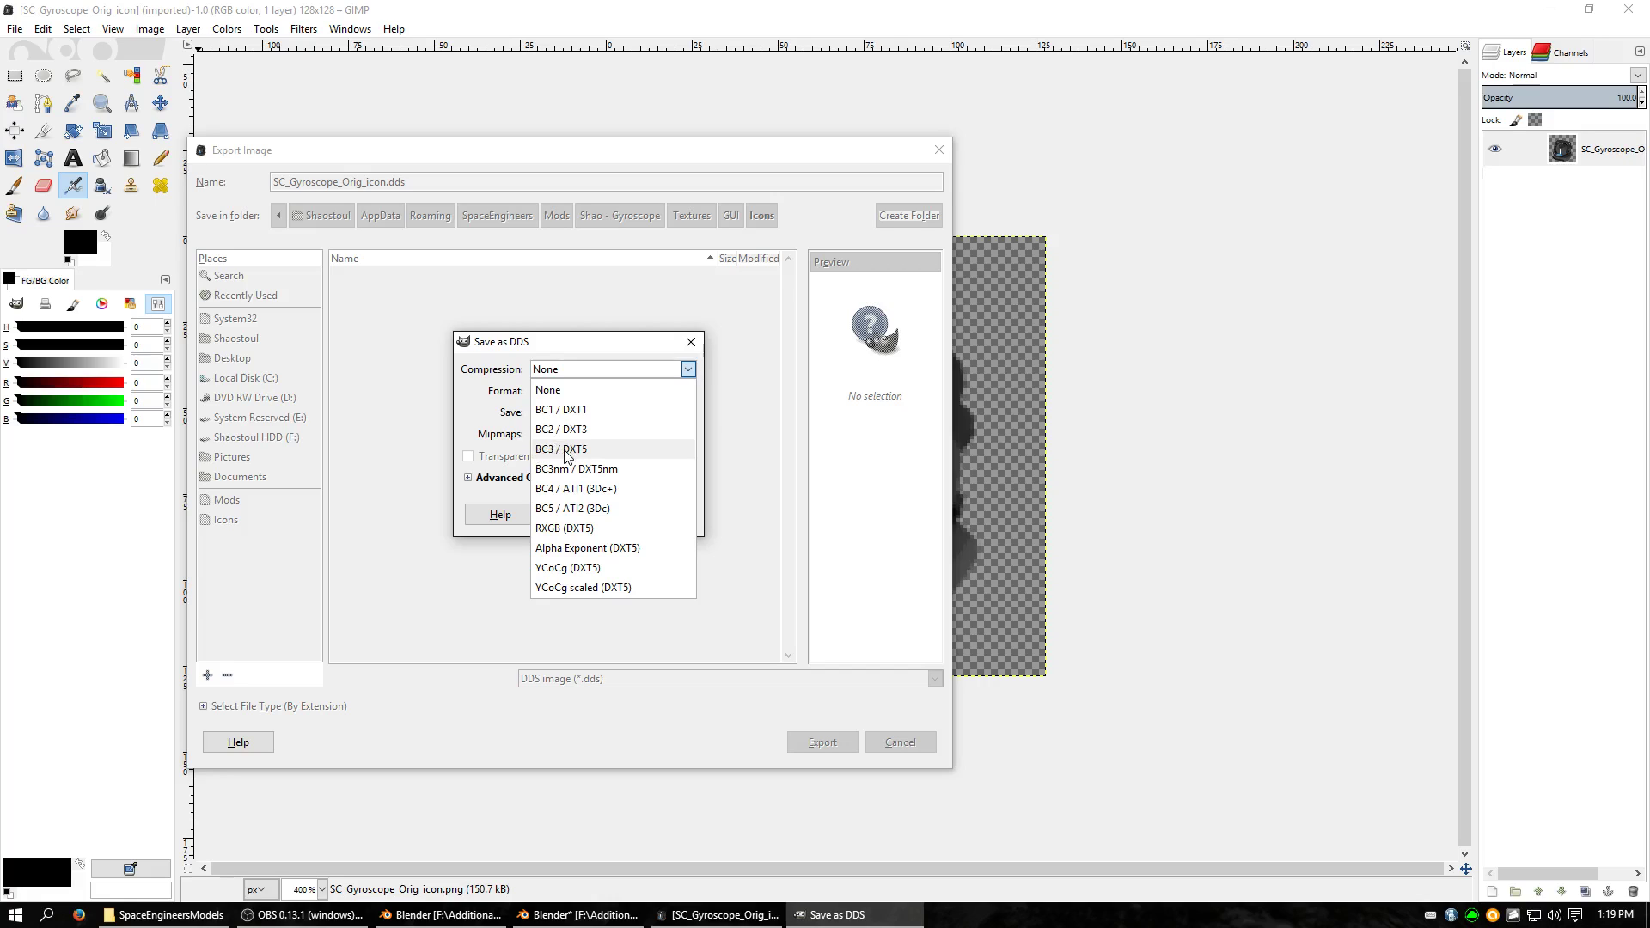
pyautogui.click(558, 450)
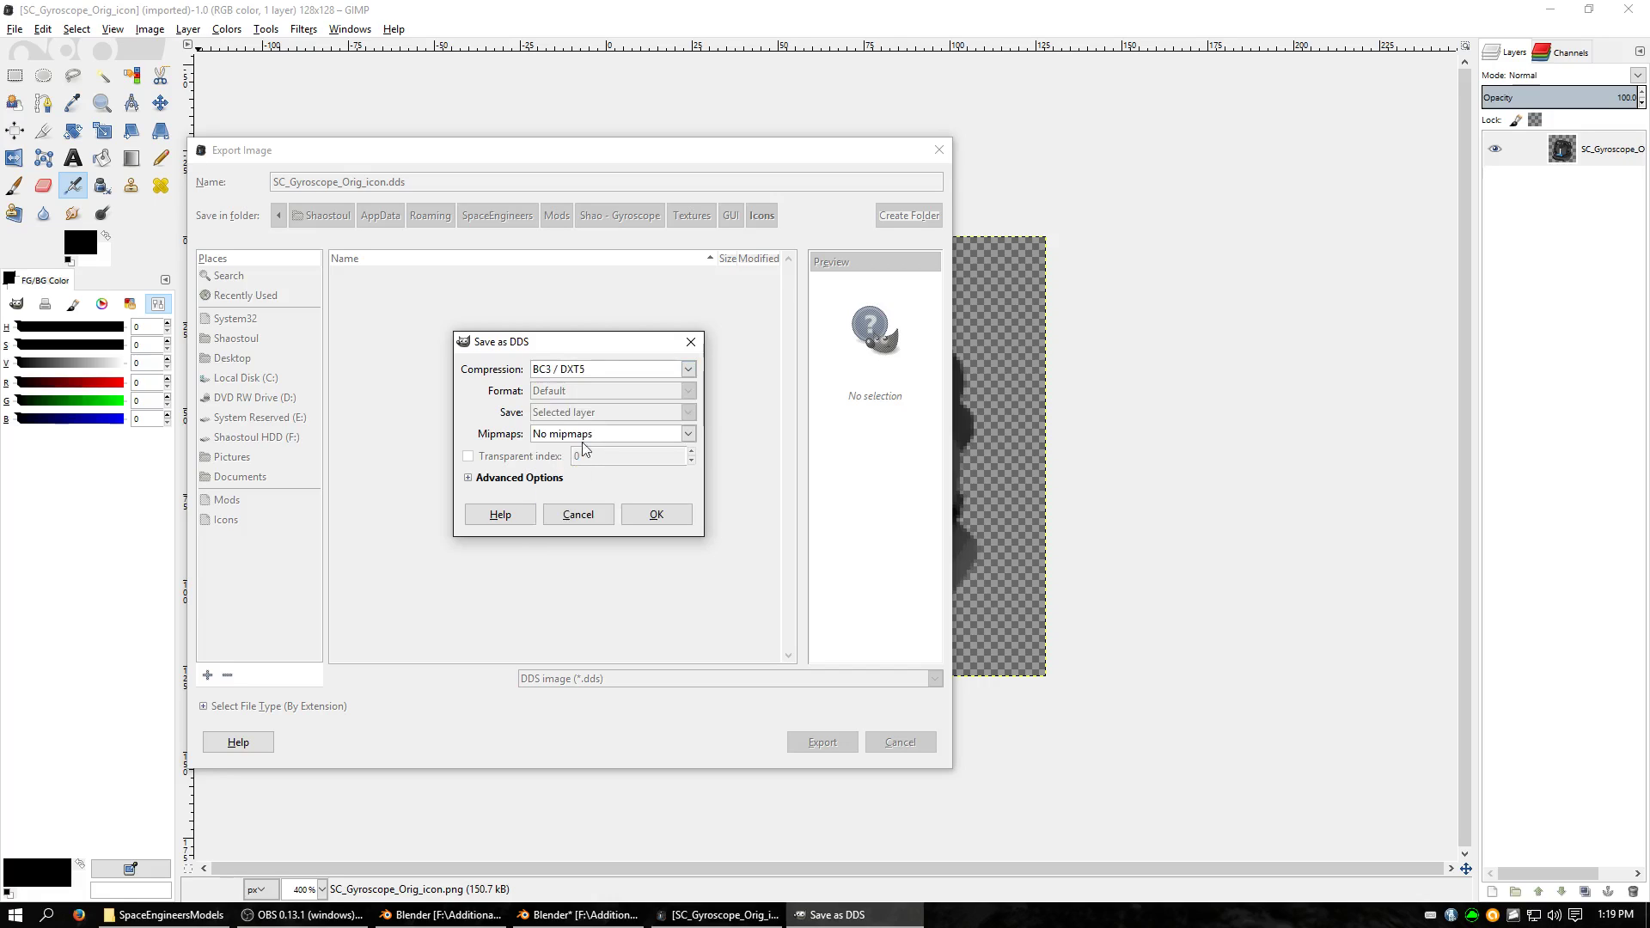
pyautogui.click(563, 436)
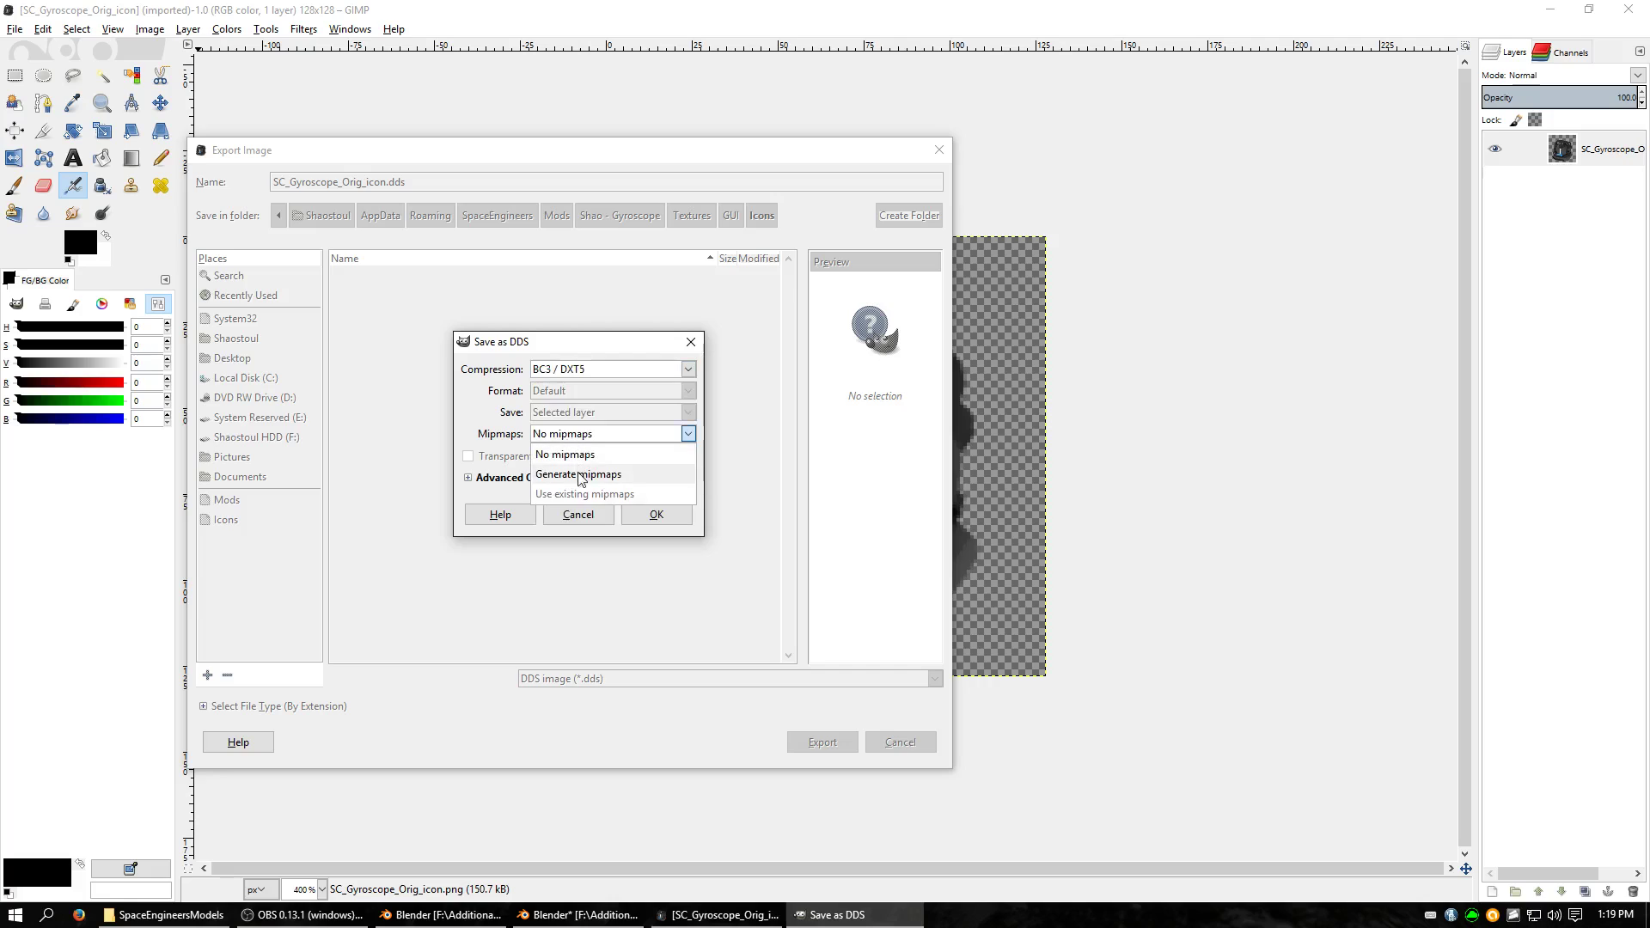
pyautogui.click(551, 477)
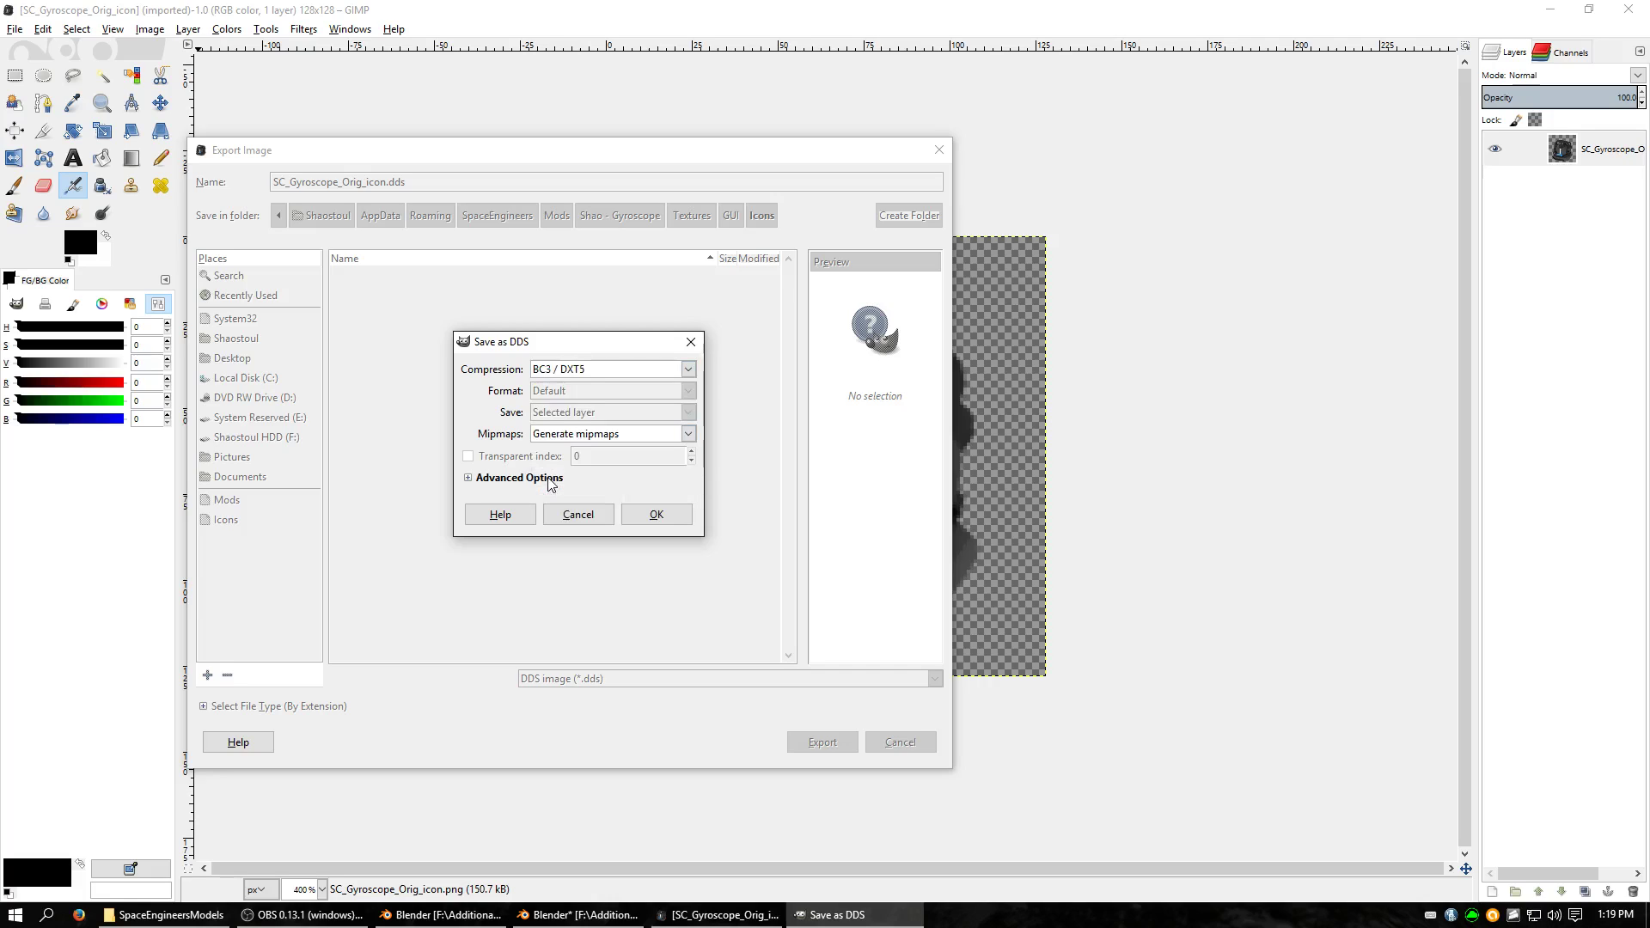
pyautogui.click(655, 514)
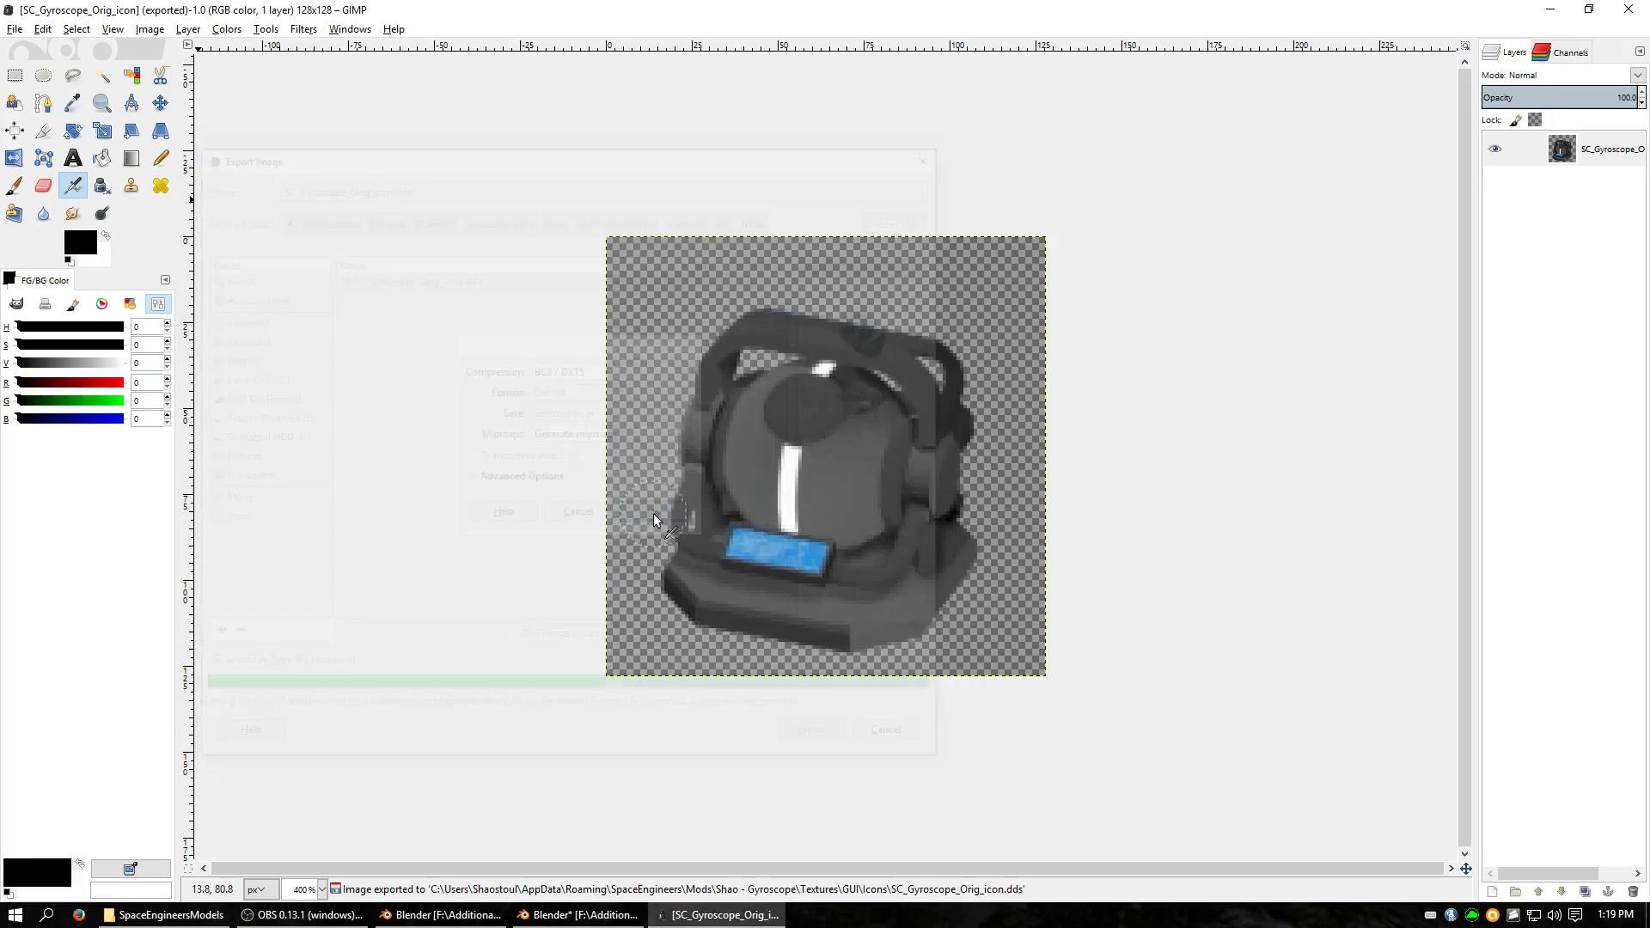
# In File Explorer, check the exported icon in Mods > Shao - Gyroscope > Textures > GUI > Icons
pyautogui.hotkey('alt', 'Tab')
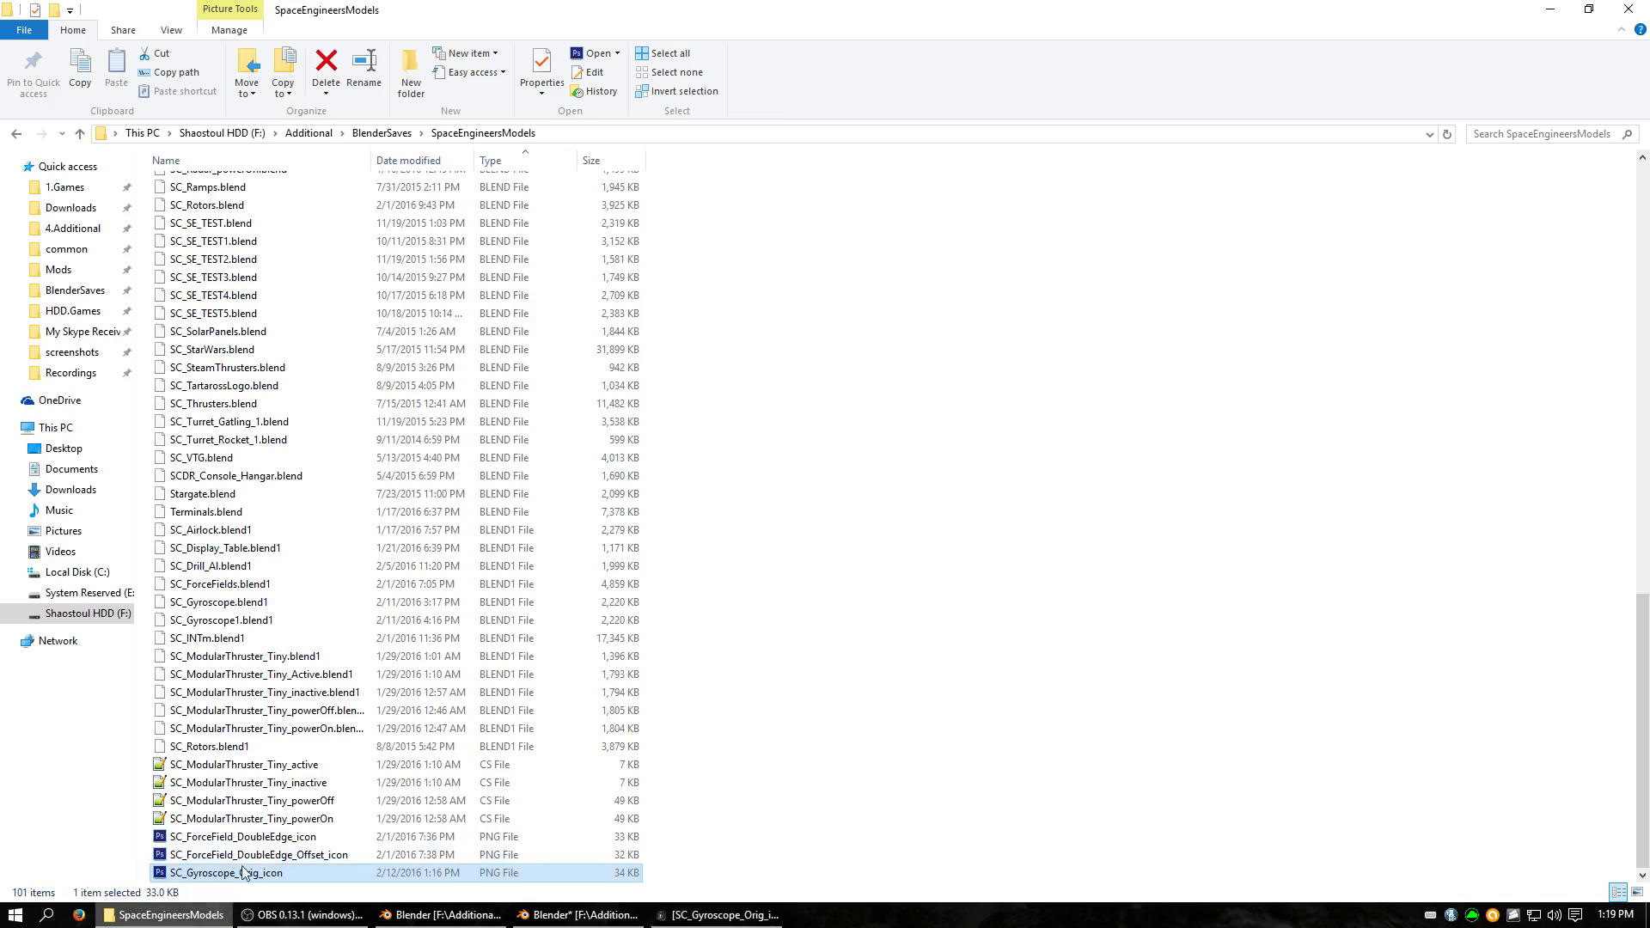
pyautogui.click(58, 270)
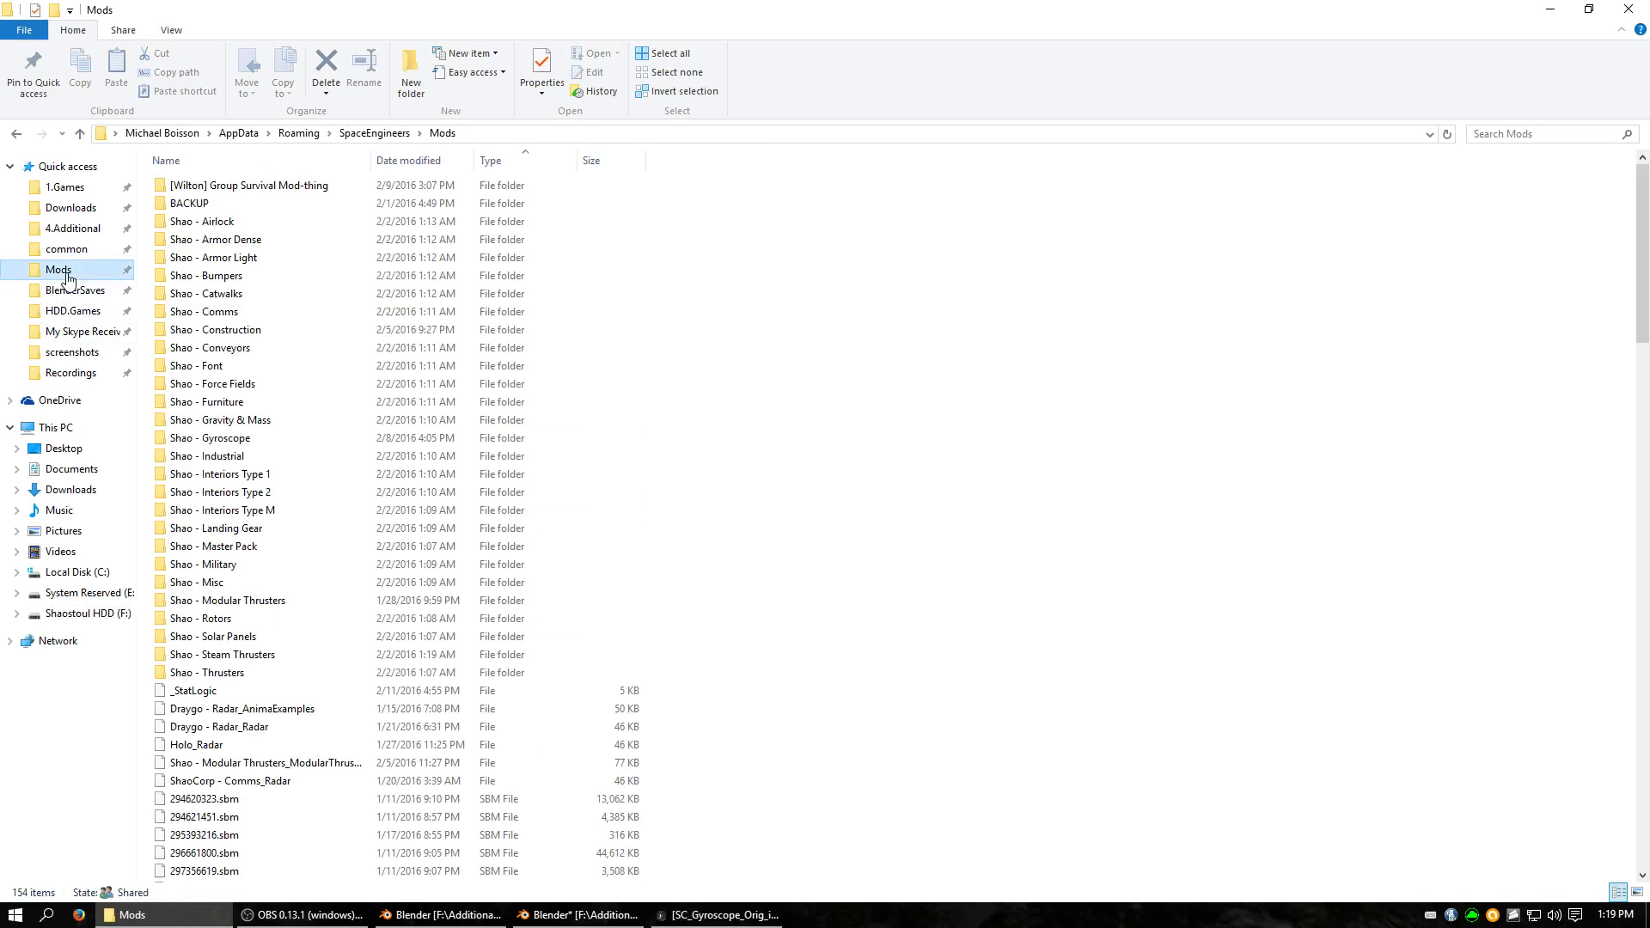
pyautogui.doubleClick(215, 438)
pyautogui.doubleClick(193, 222)
pyautogui.doubleClick(198, 185)
pyautogui.doubleClick(200, 185)
pyautogui.click(200, 193)
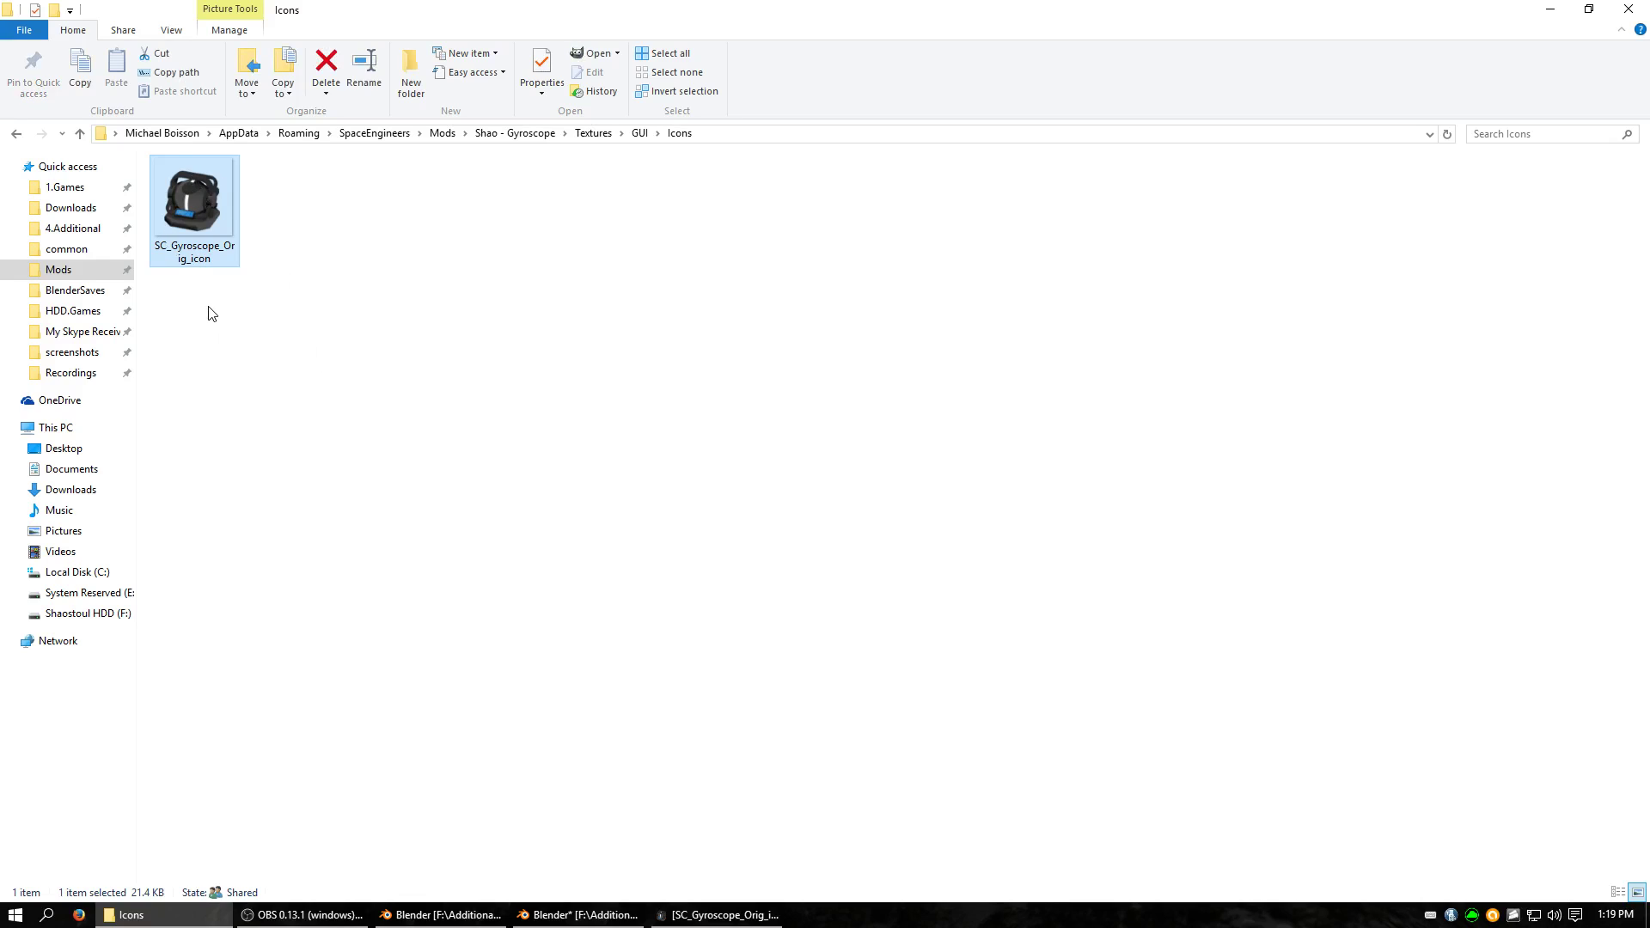
# Go back up to the Shao - Gyroscope mod folder and open its Data folder
pyautogui.hotkey('alt', 'Up')
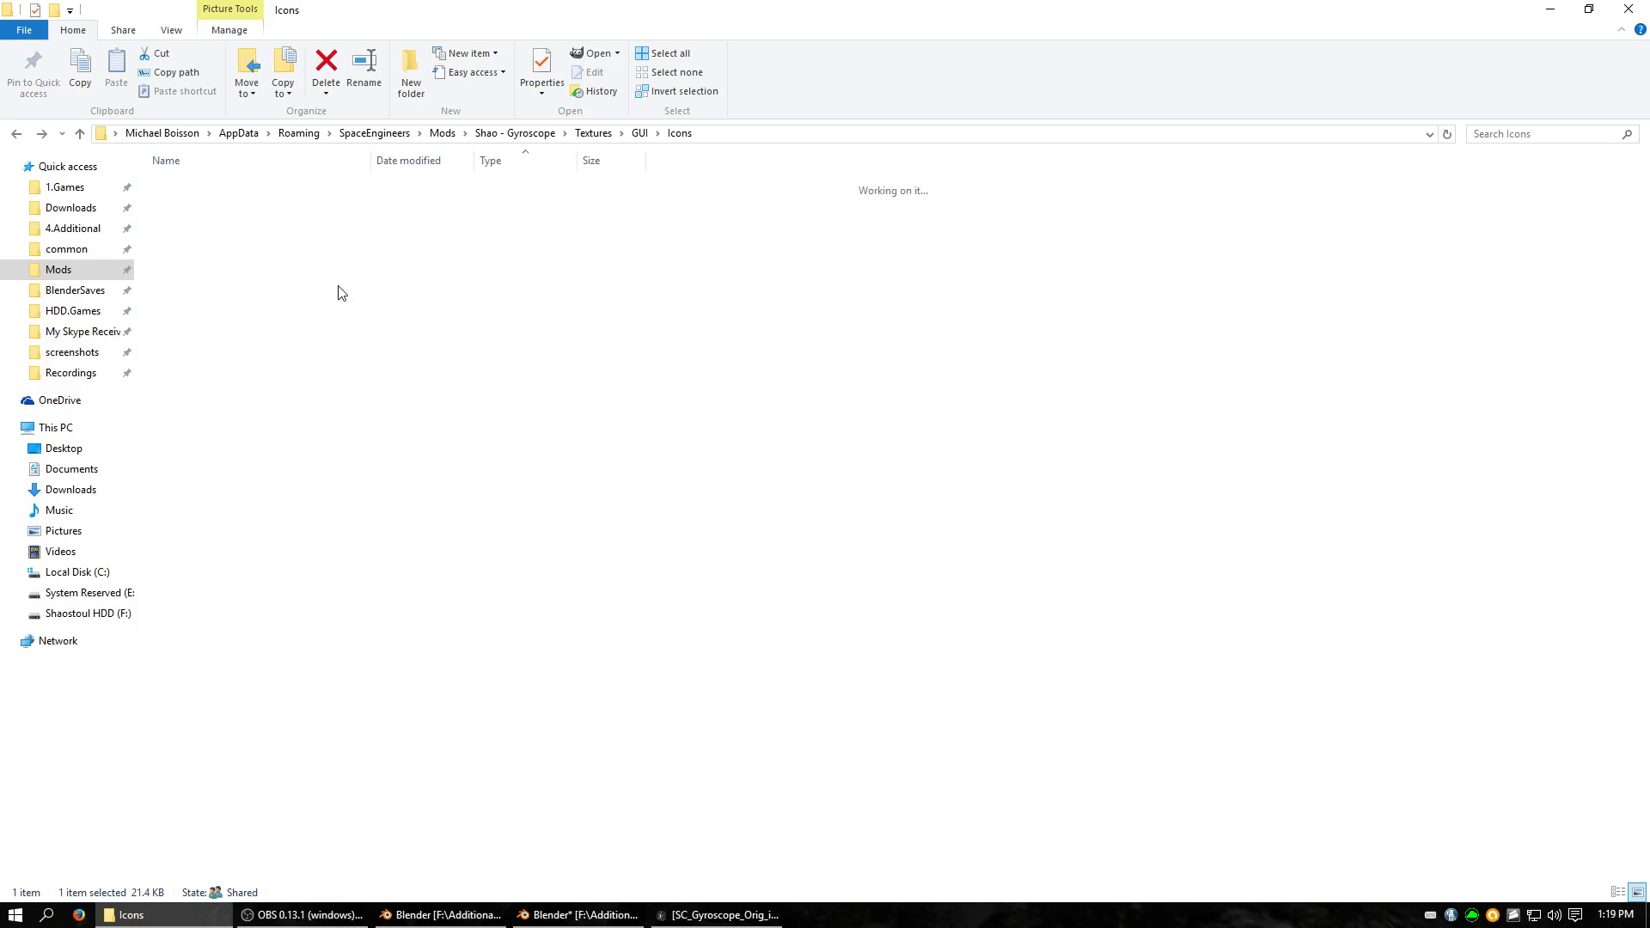
pyautogui.hotkey('alt', 'Up')
pyautogui.hotkey('alt', 'Up')
pyautogui.doubleClick(186, 188)
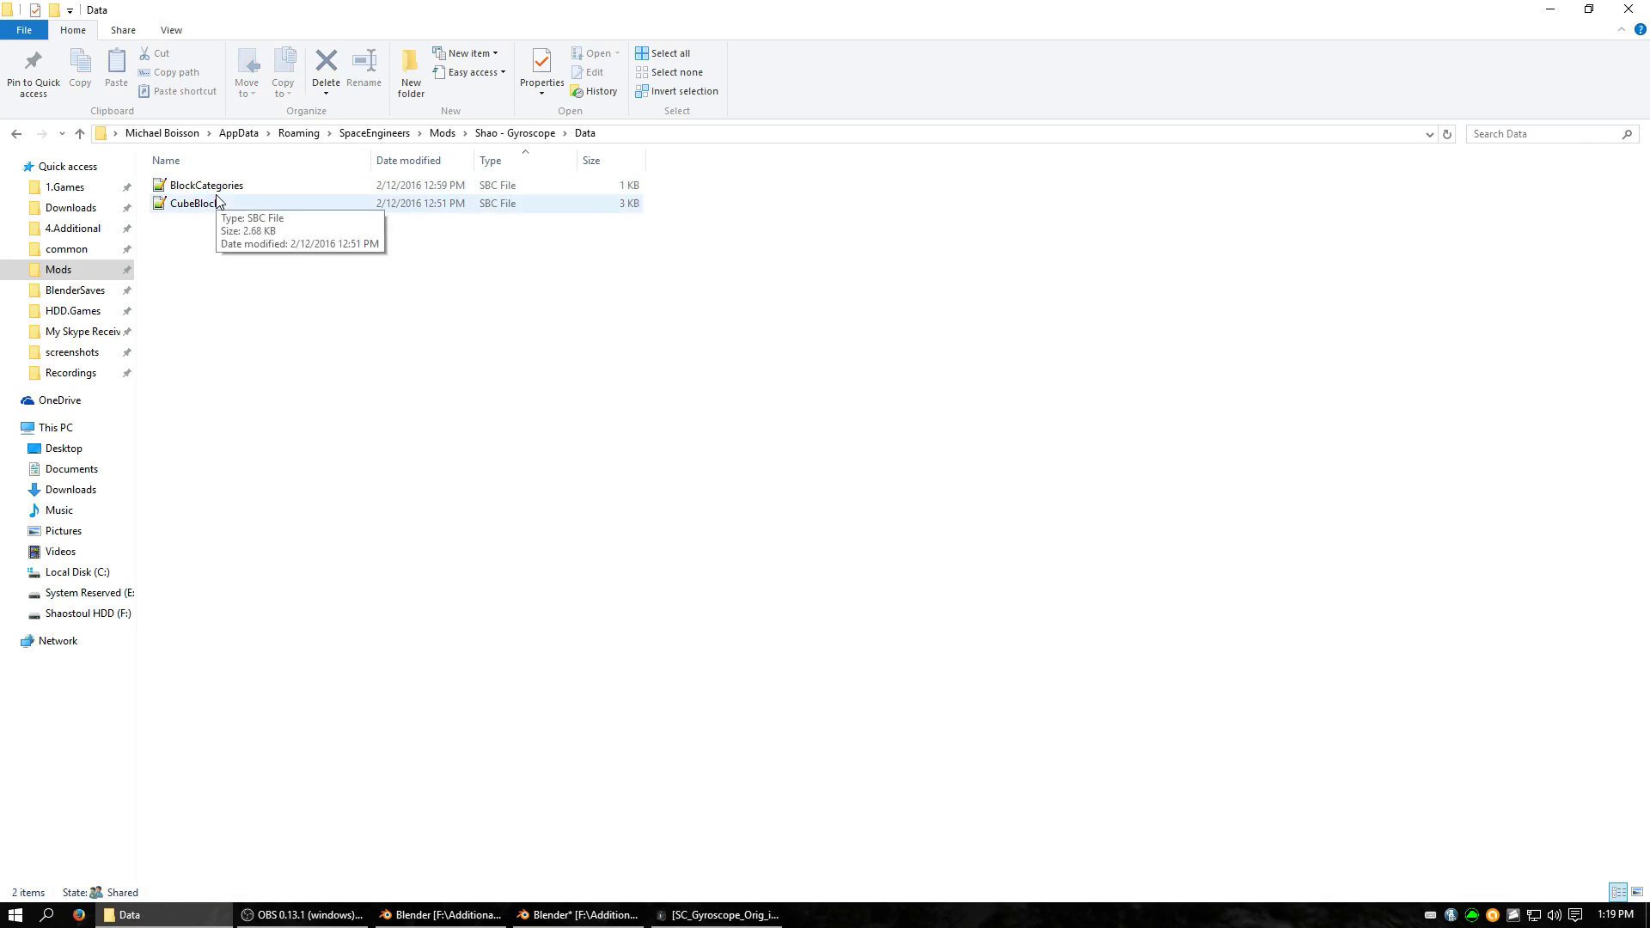
# Open CubeBlocks.sbc in Notepad++ on the right half, with Explorer snapped left
pyautogui.doubleClick(220, 202)
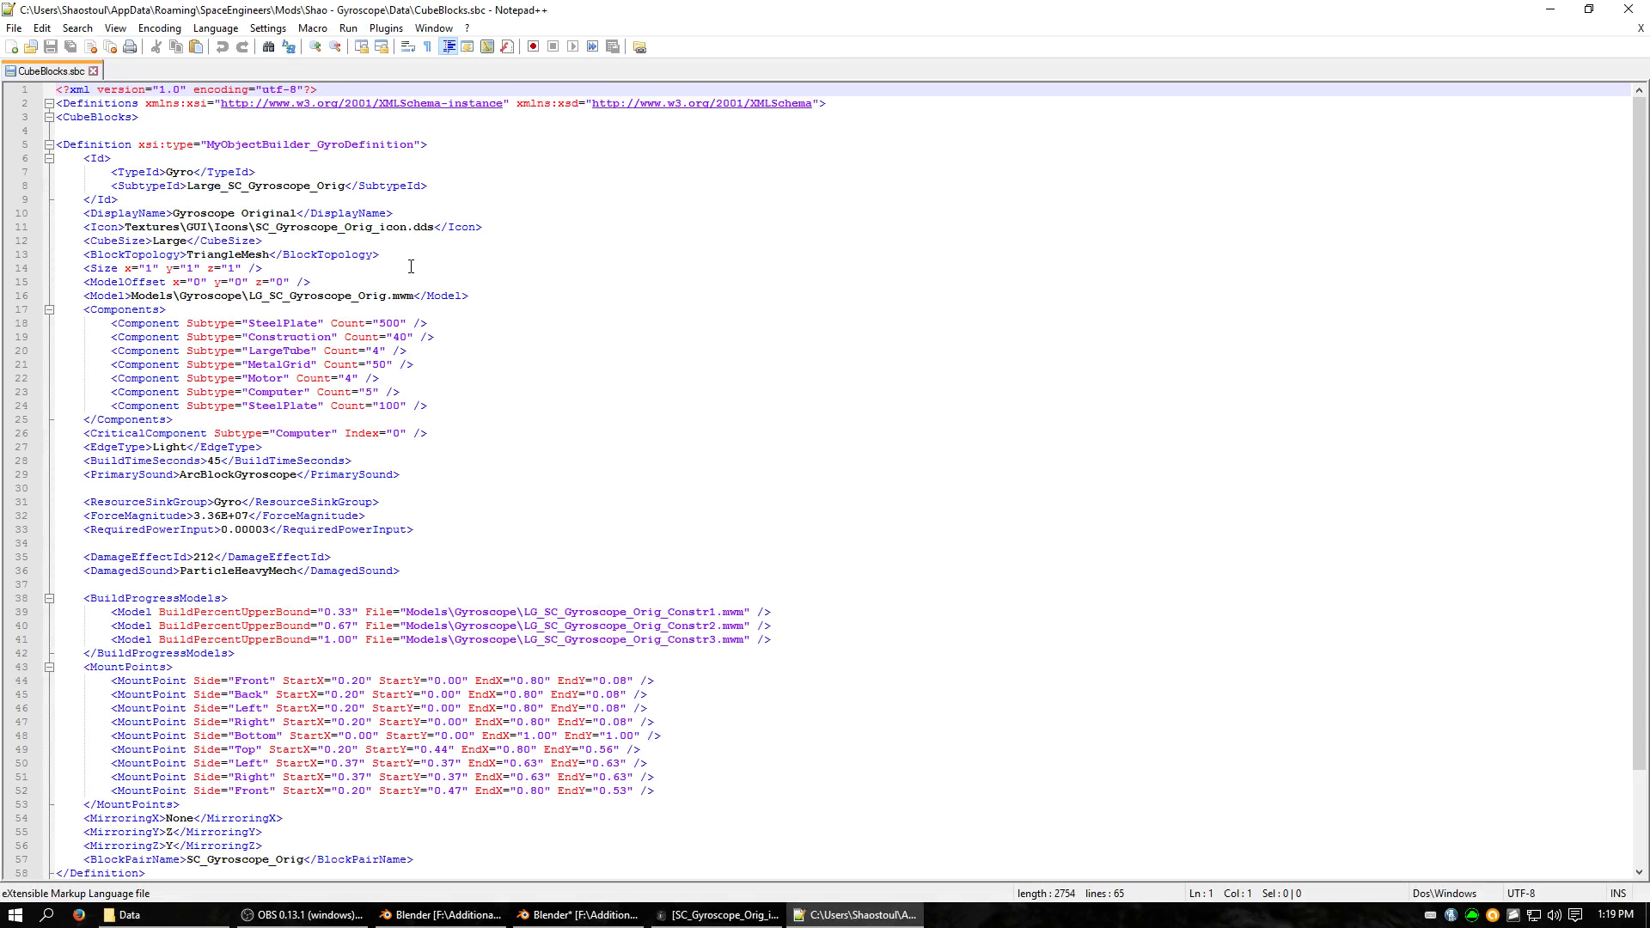
pyautogui.press('super+Right')
pyautogui.click(543, 445)
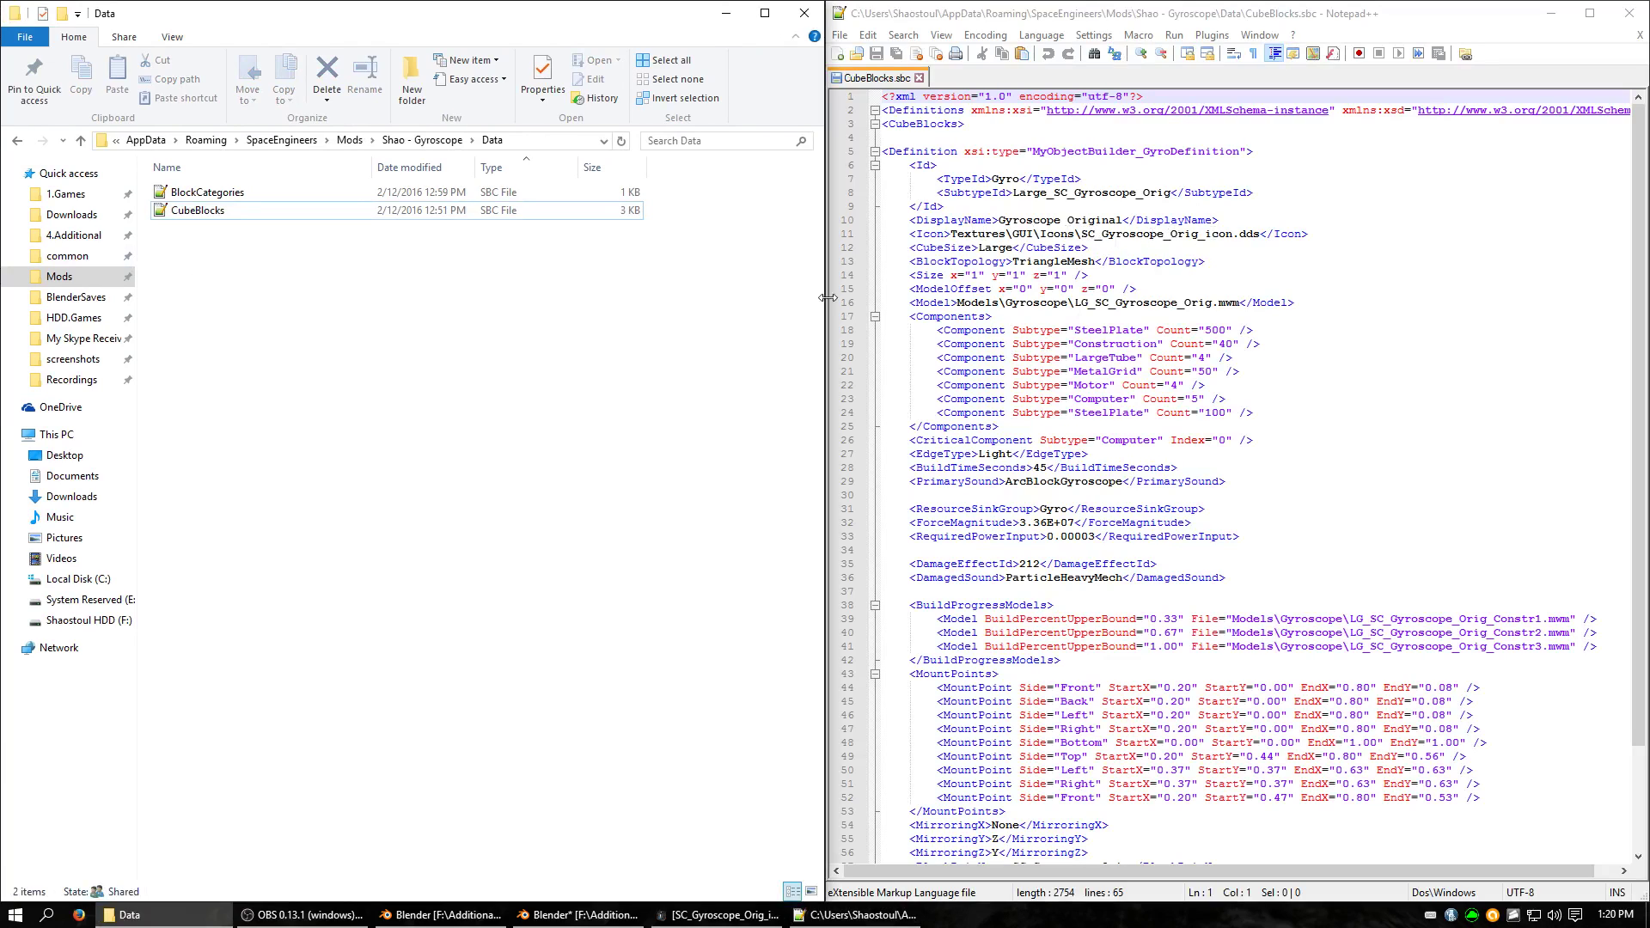
# Walk from the Shao - Gyroscope folder through Textures, GUI and Icons, matching line 11's Icon path
pyautogui.click(413, 141)
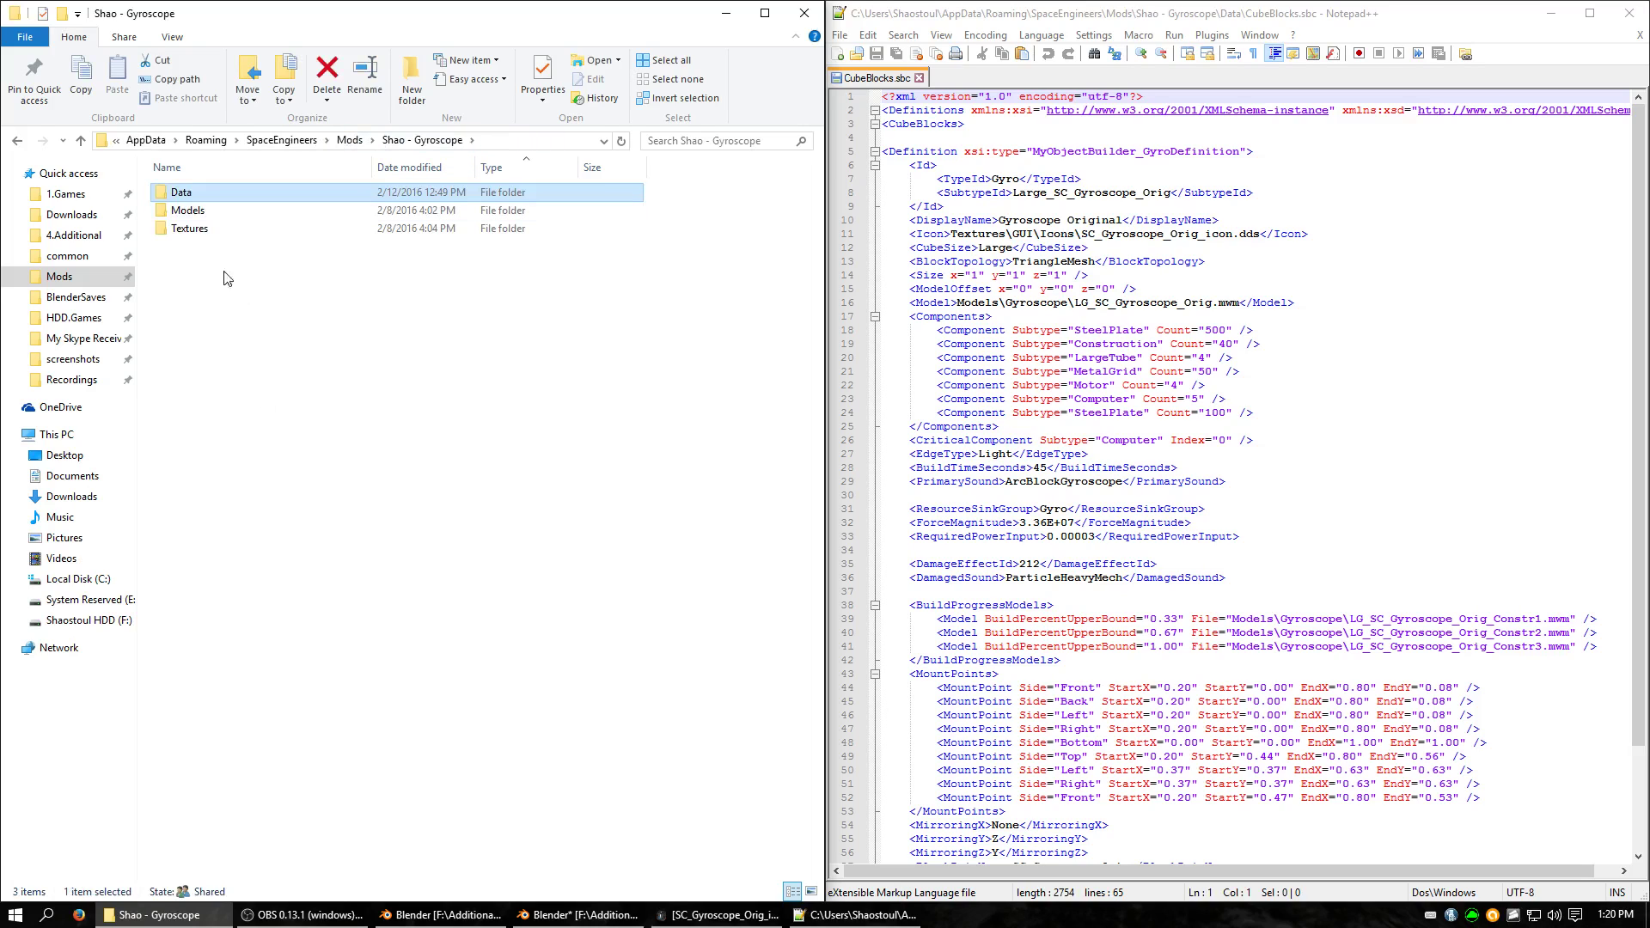
pyautogui.doubleClick(185, 230)
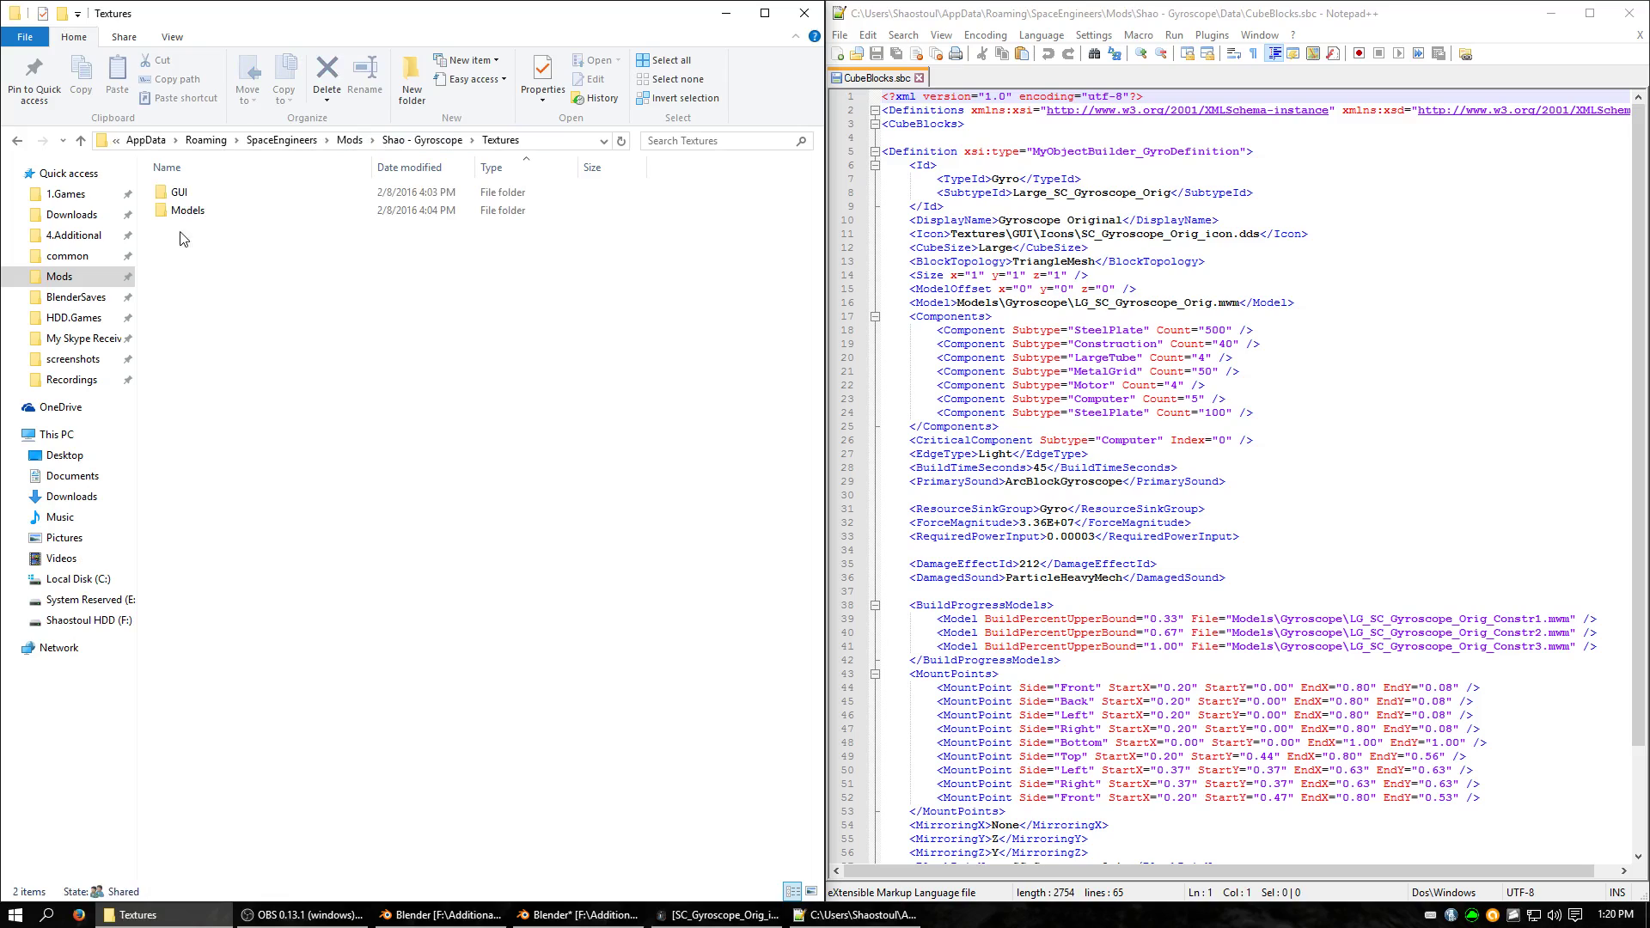
pyautogui.doubleClick(977, 234)
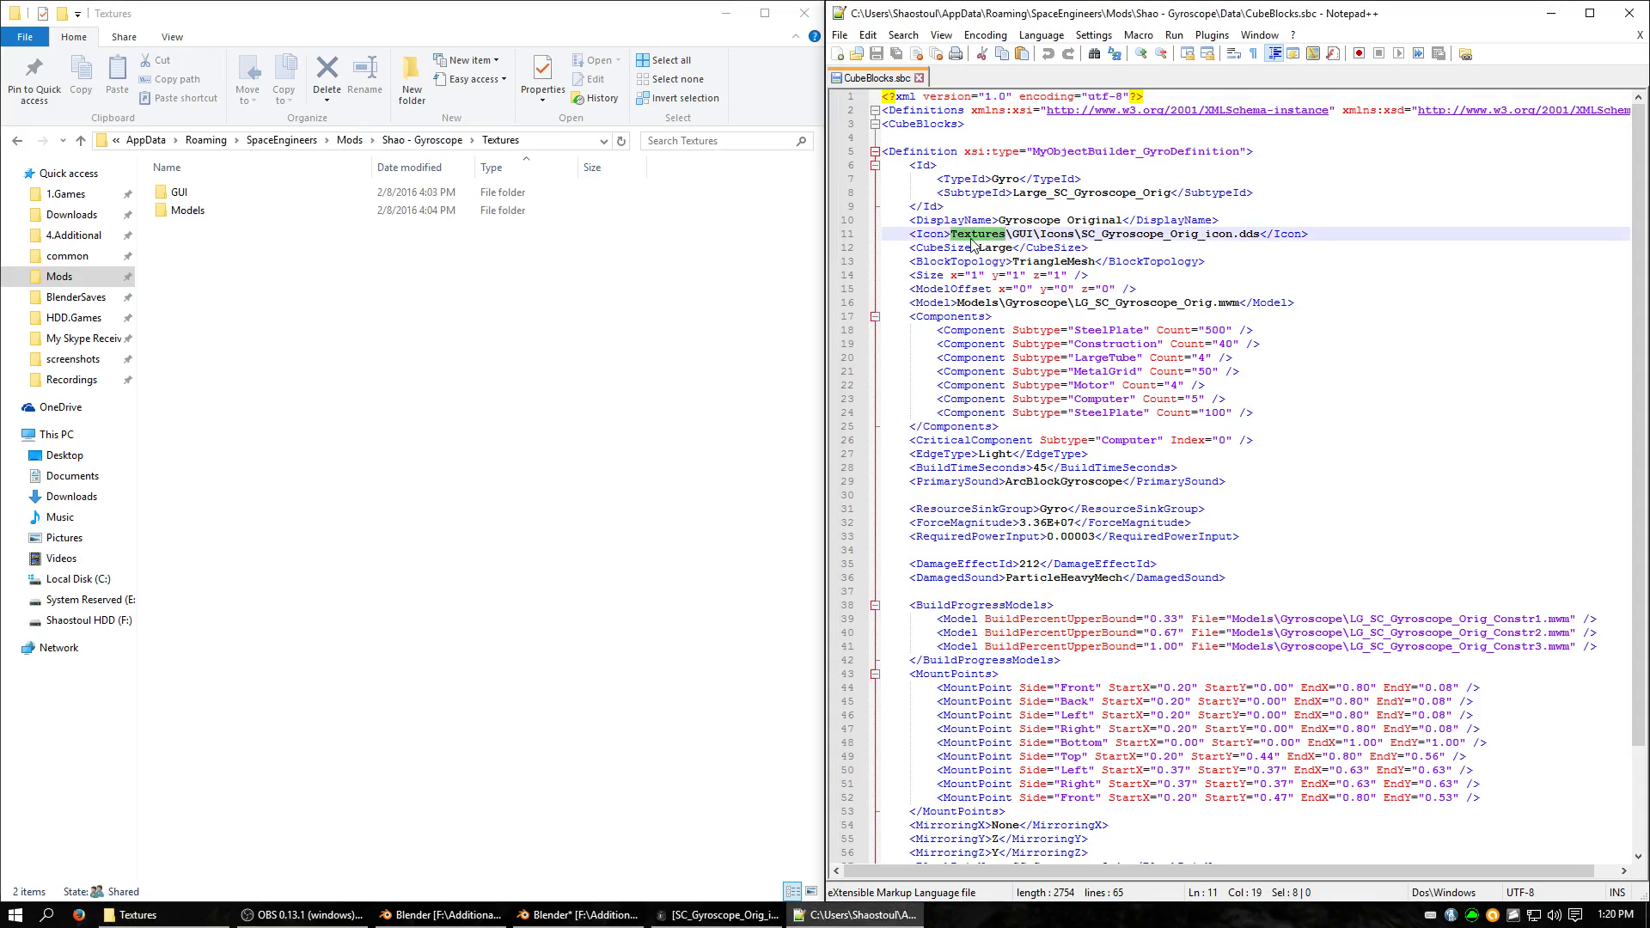
pyautogui.doubleClick(179, 192)
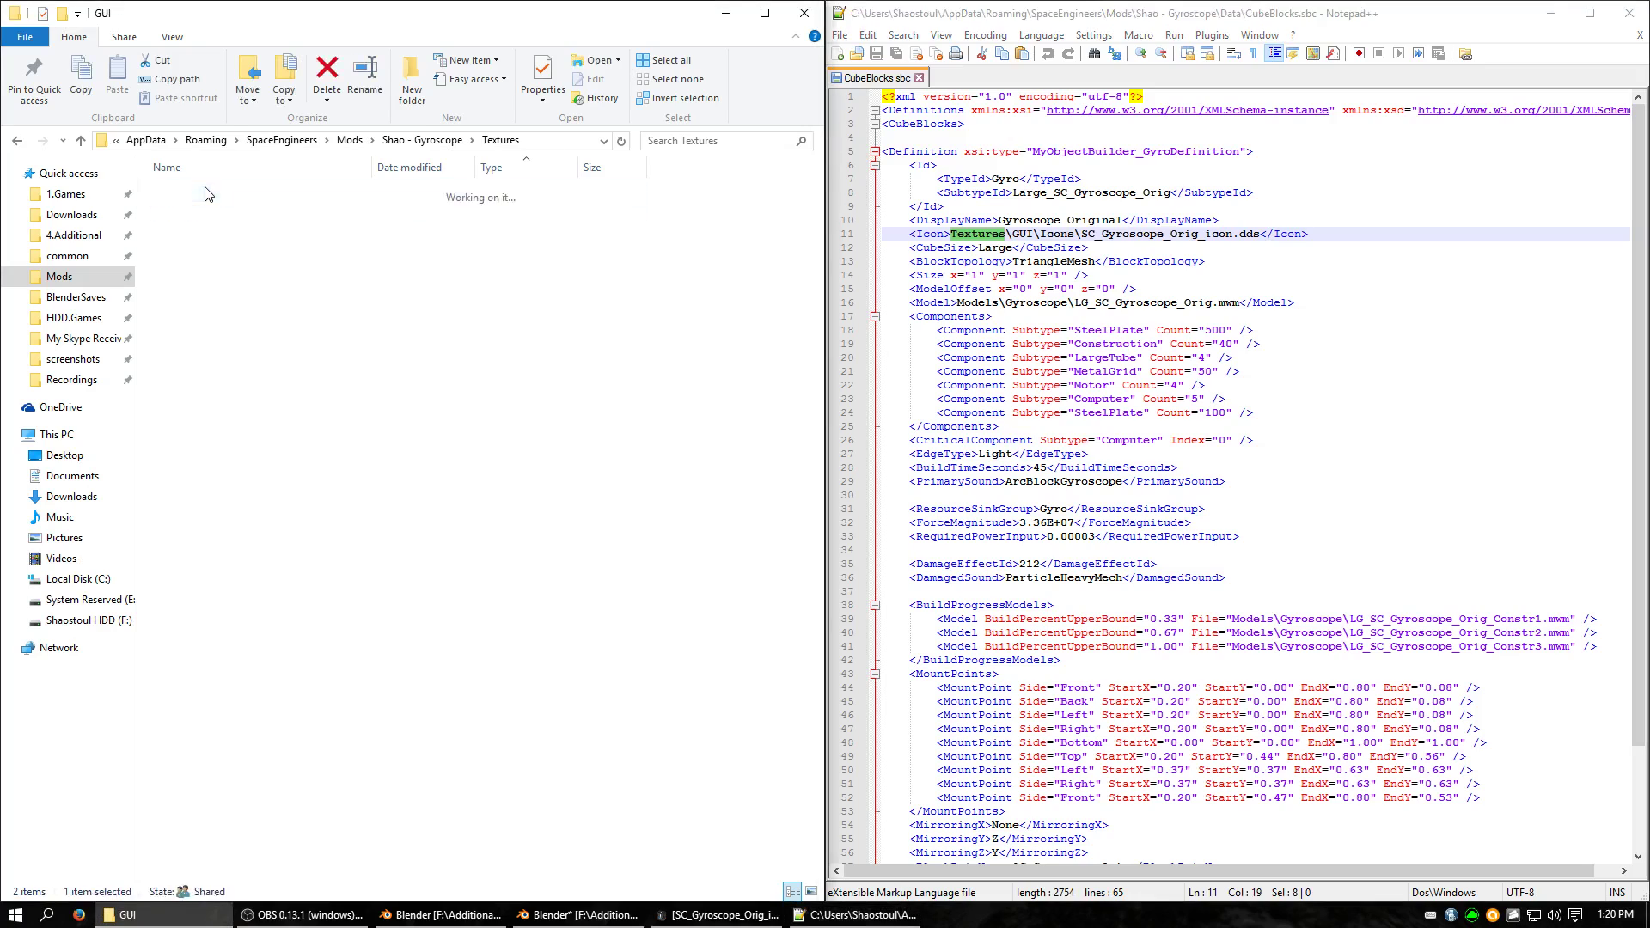
pyautogui.doubleClick(1023, 234)
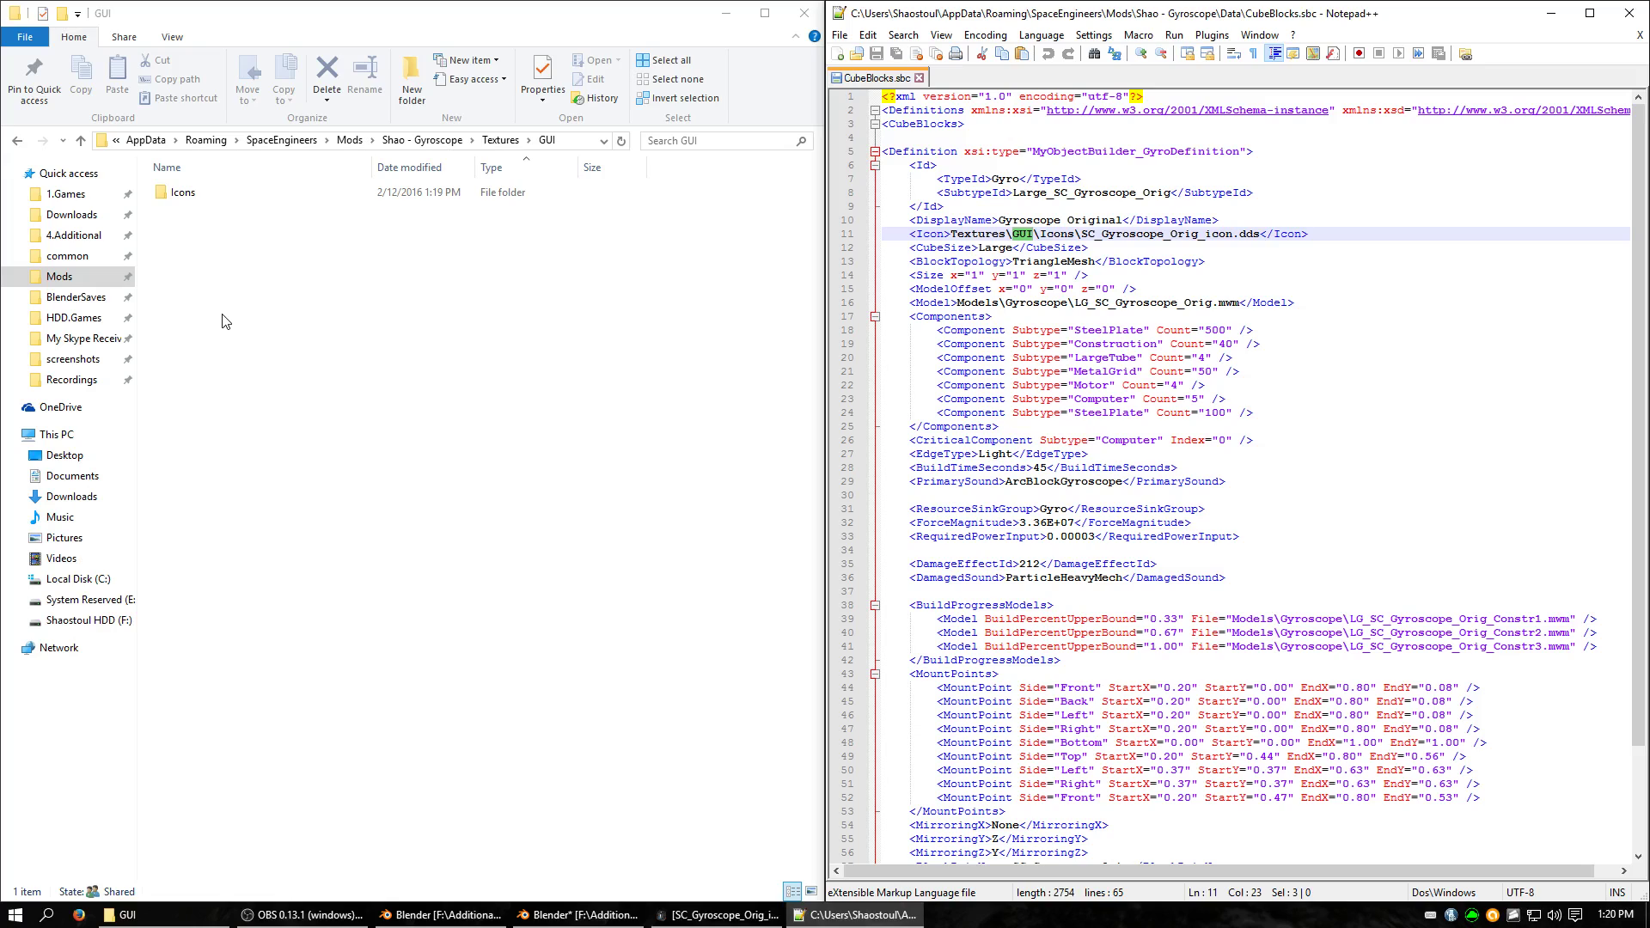
pyautogui.doubleClick(183, 193)
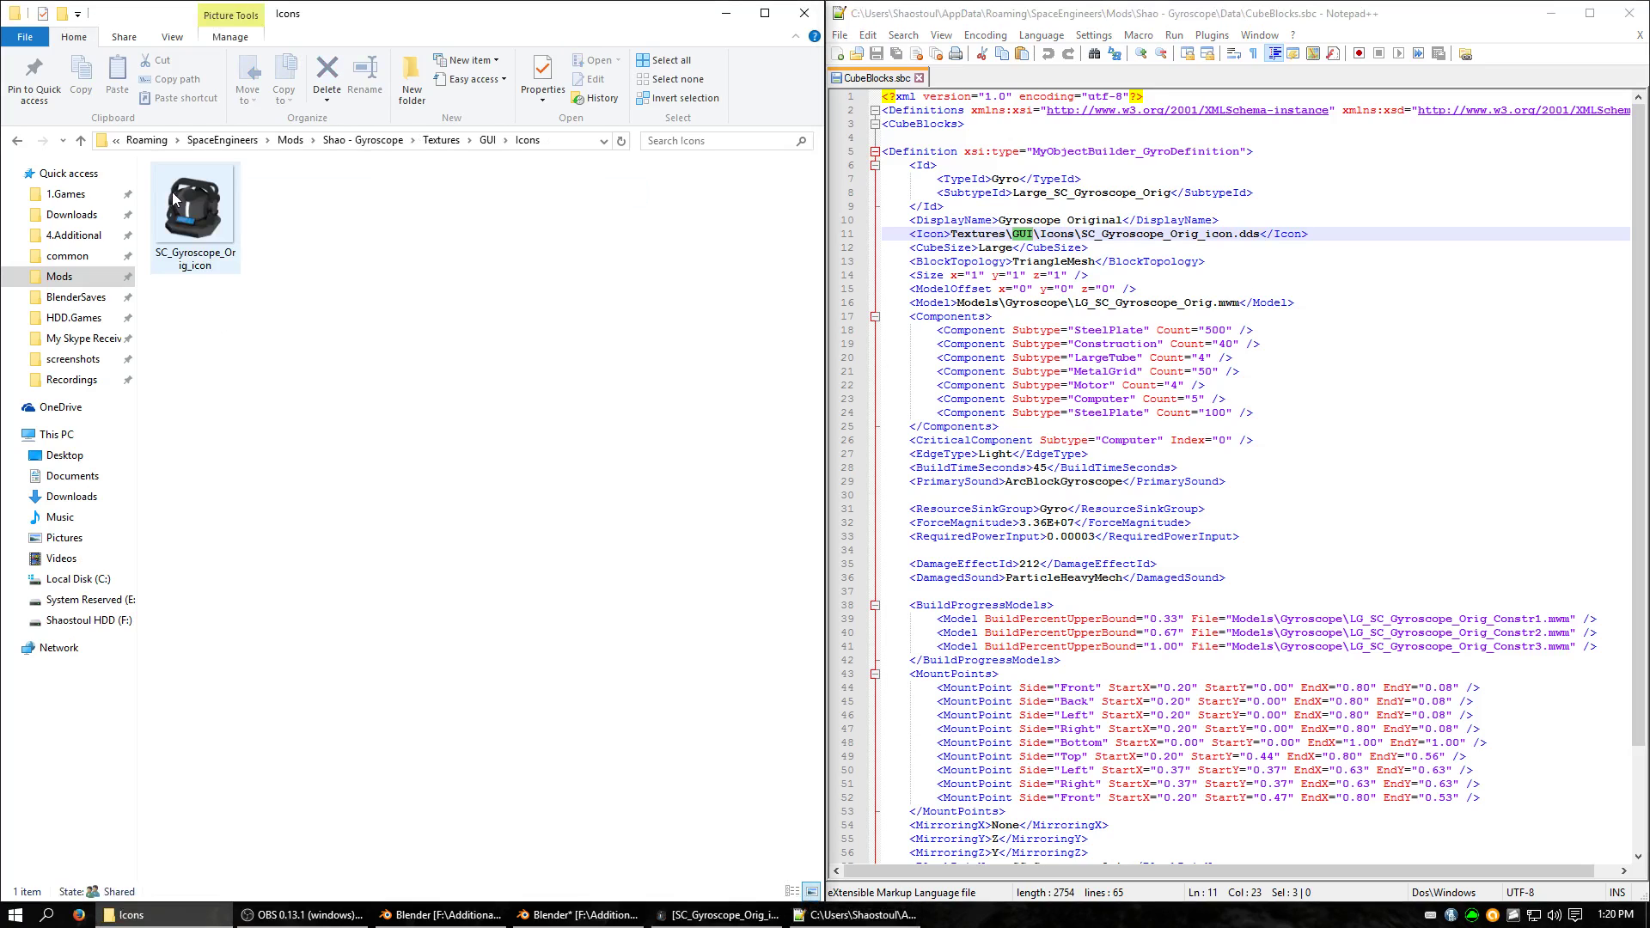
pyautogui.click(1060, 234)
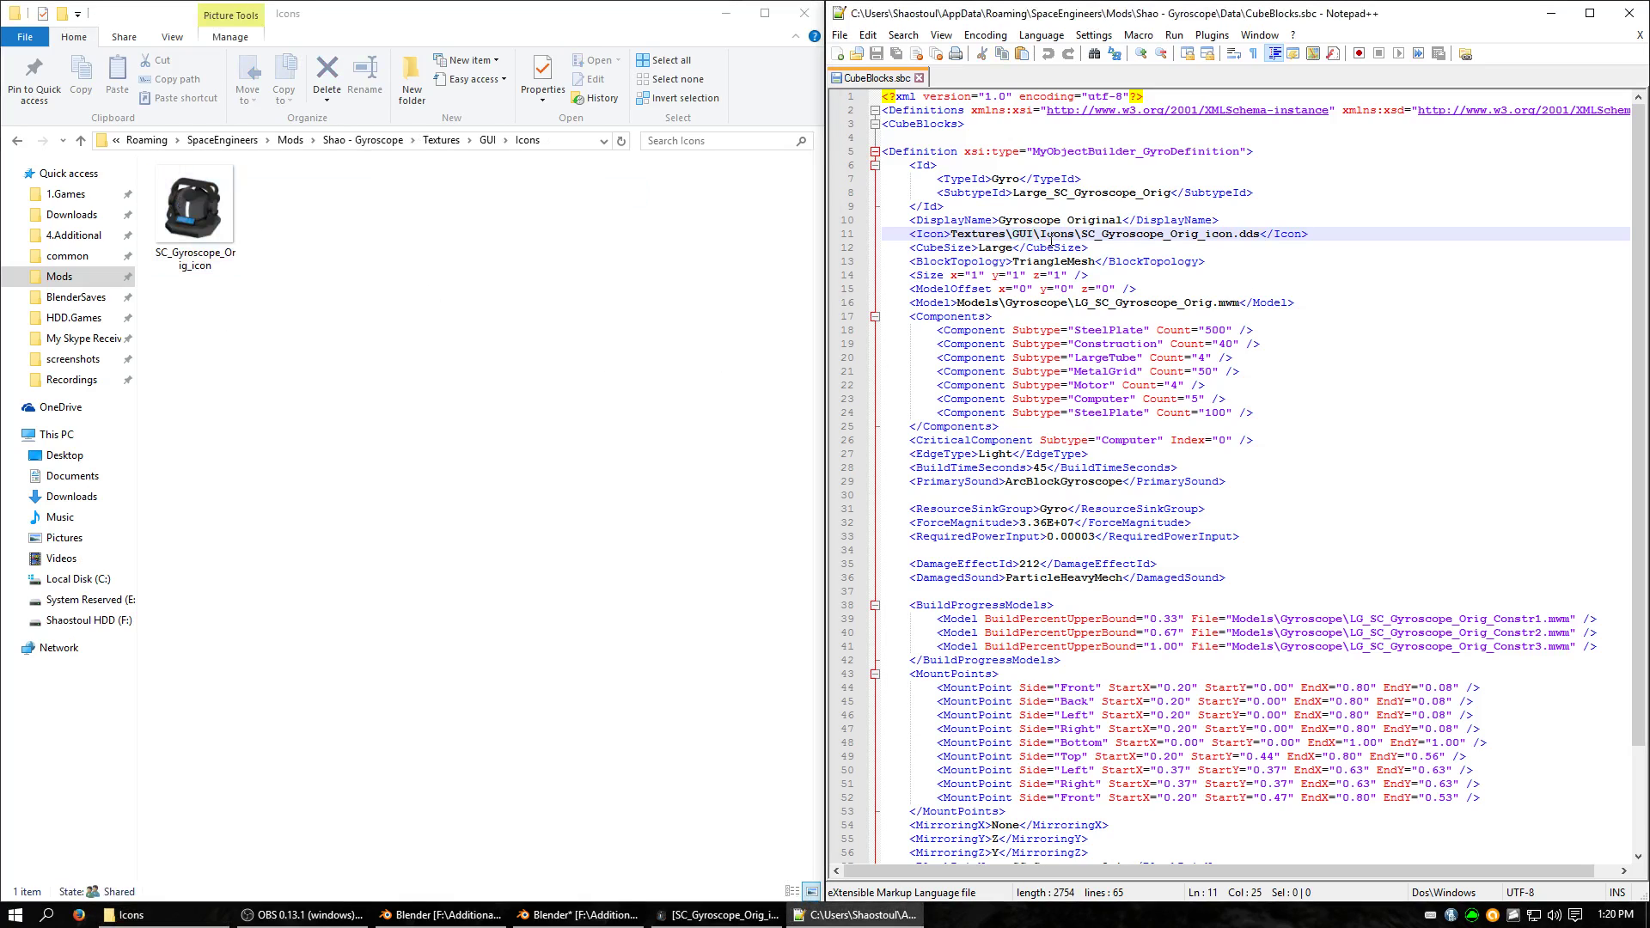
# Select the file name on line 11, then enter rename mode on the icon to copy its name
pyautogui.doubleClick(1149, 236)
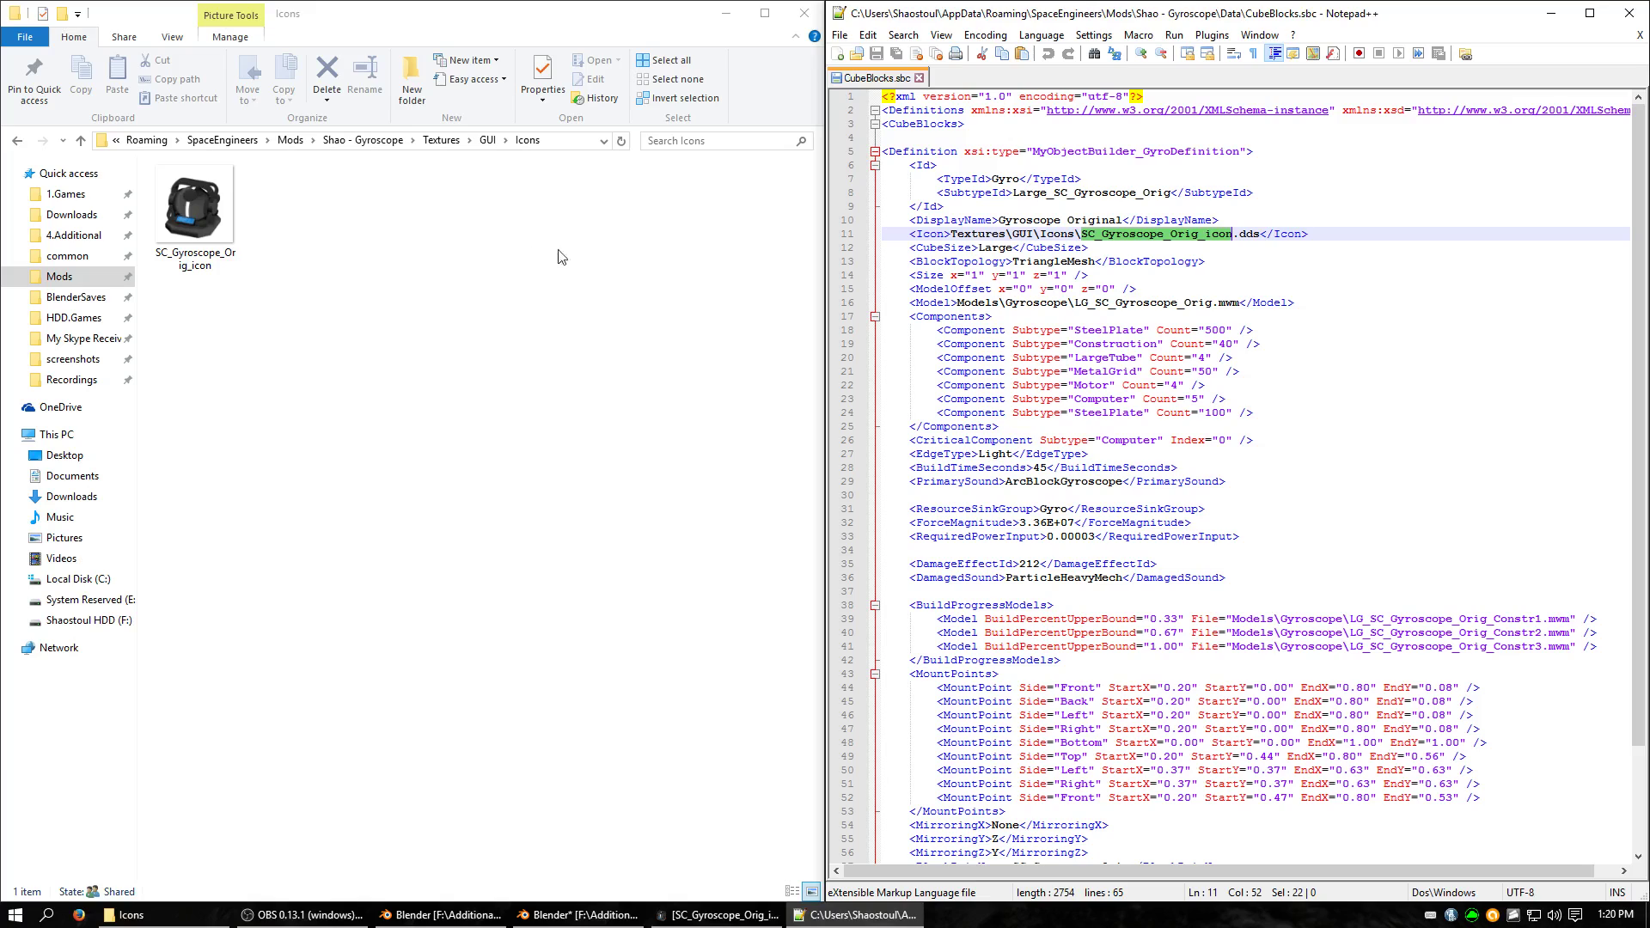
pyautogui.click(191, 258)
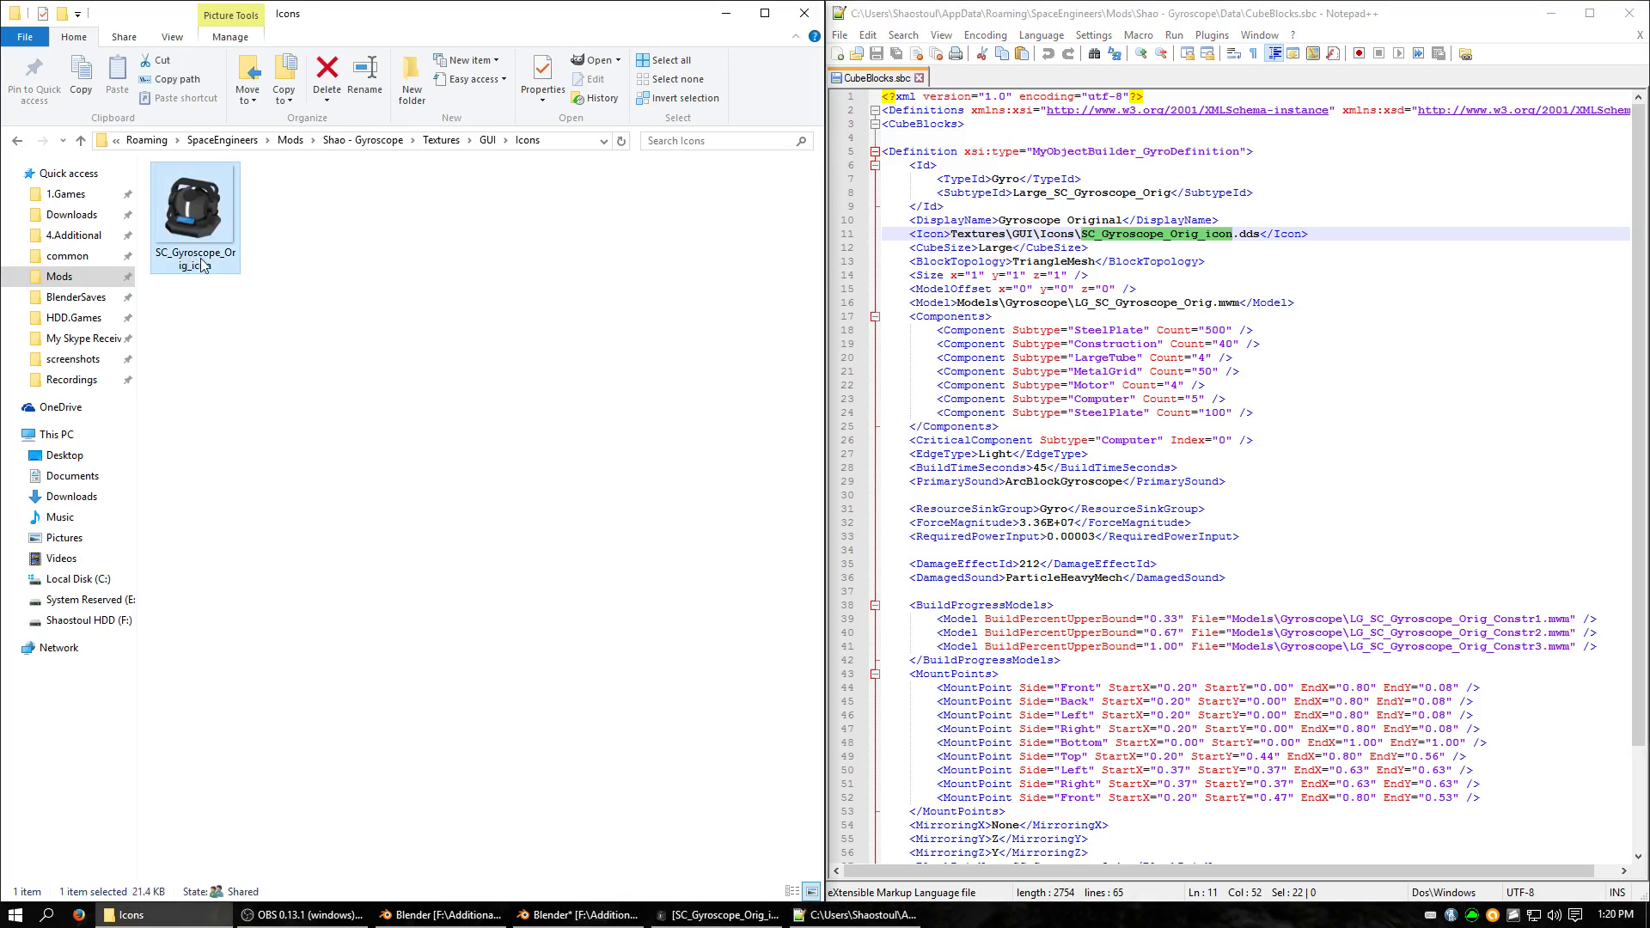
pyautogui.click(203, 265)
pyautogui.hotkey('ctrl', 'c')
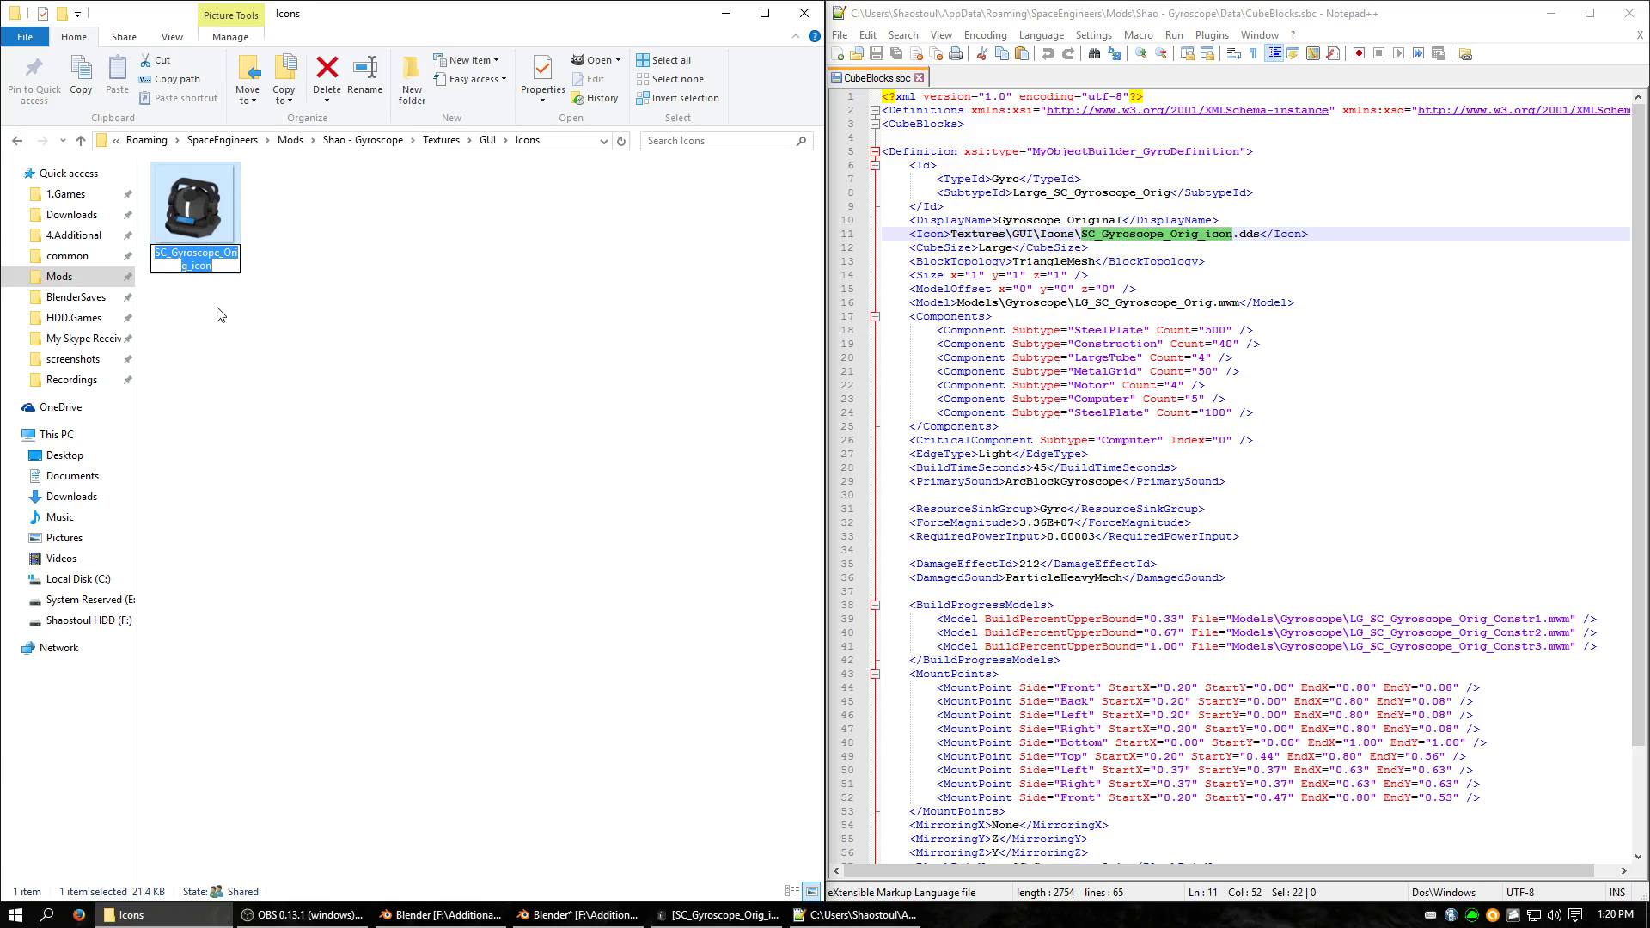
# Paste the icon name SC_Gyroscope_Orig_icon into line 11's Icon entry and save CubeBlocks.sbc
pyautogui.click(1117, 13)
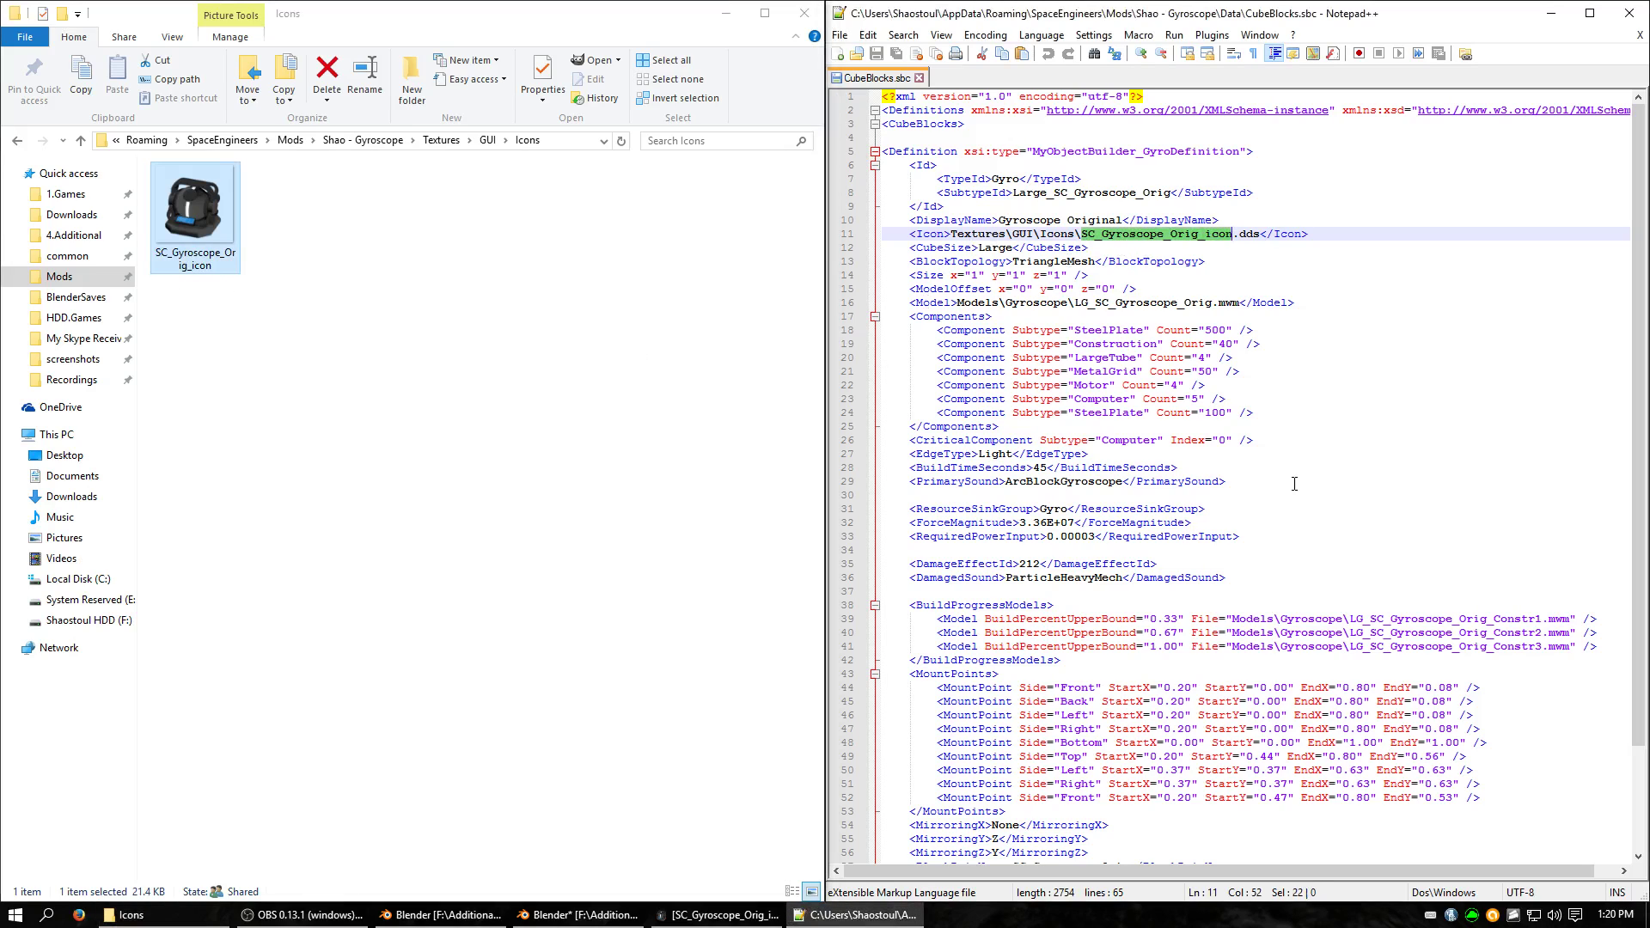
pyautogui.hotkey('ctrl', 'v')
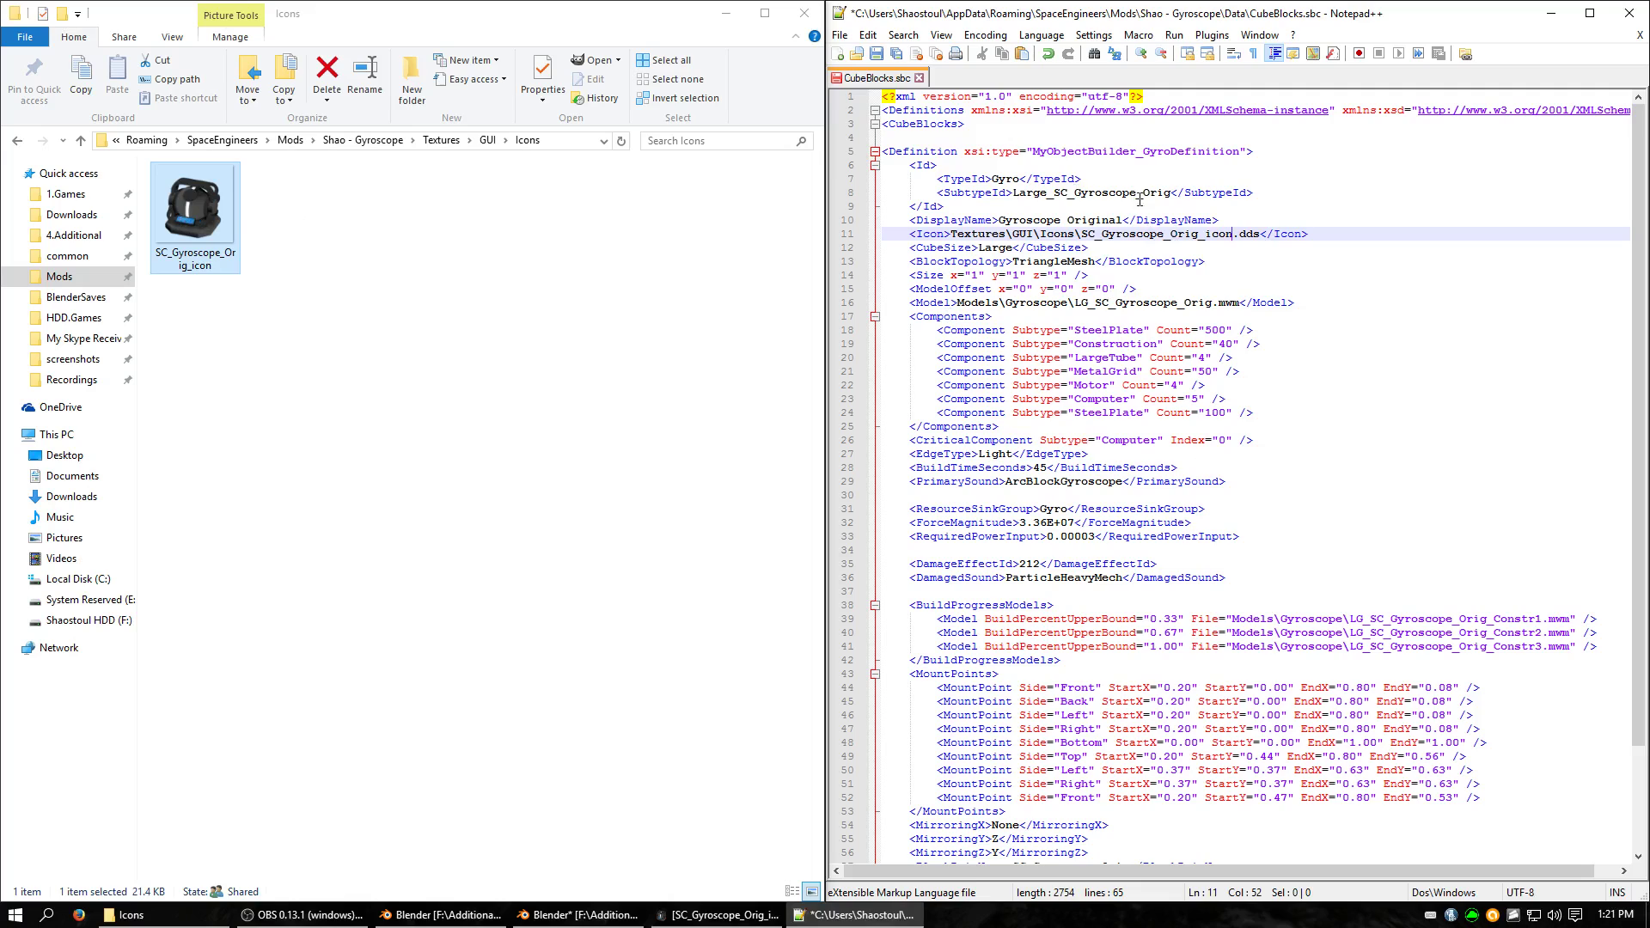
pyautogui.click(876, 53)
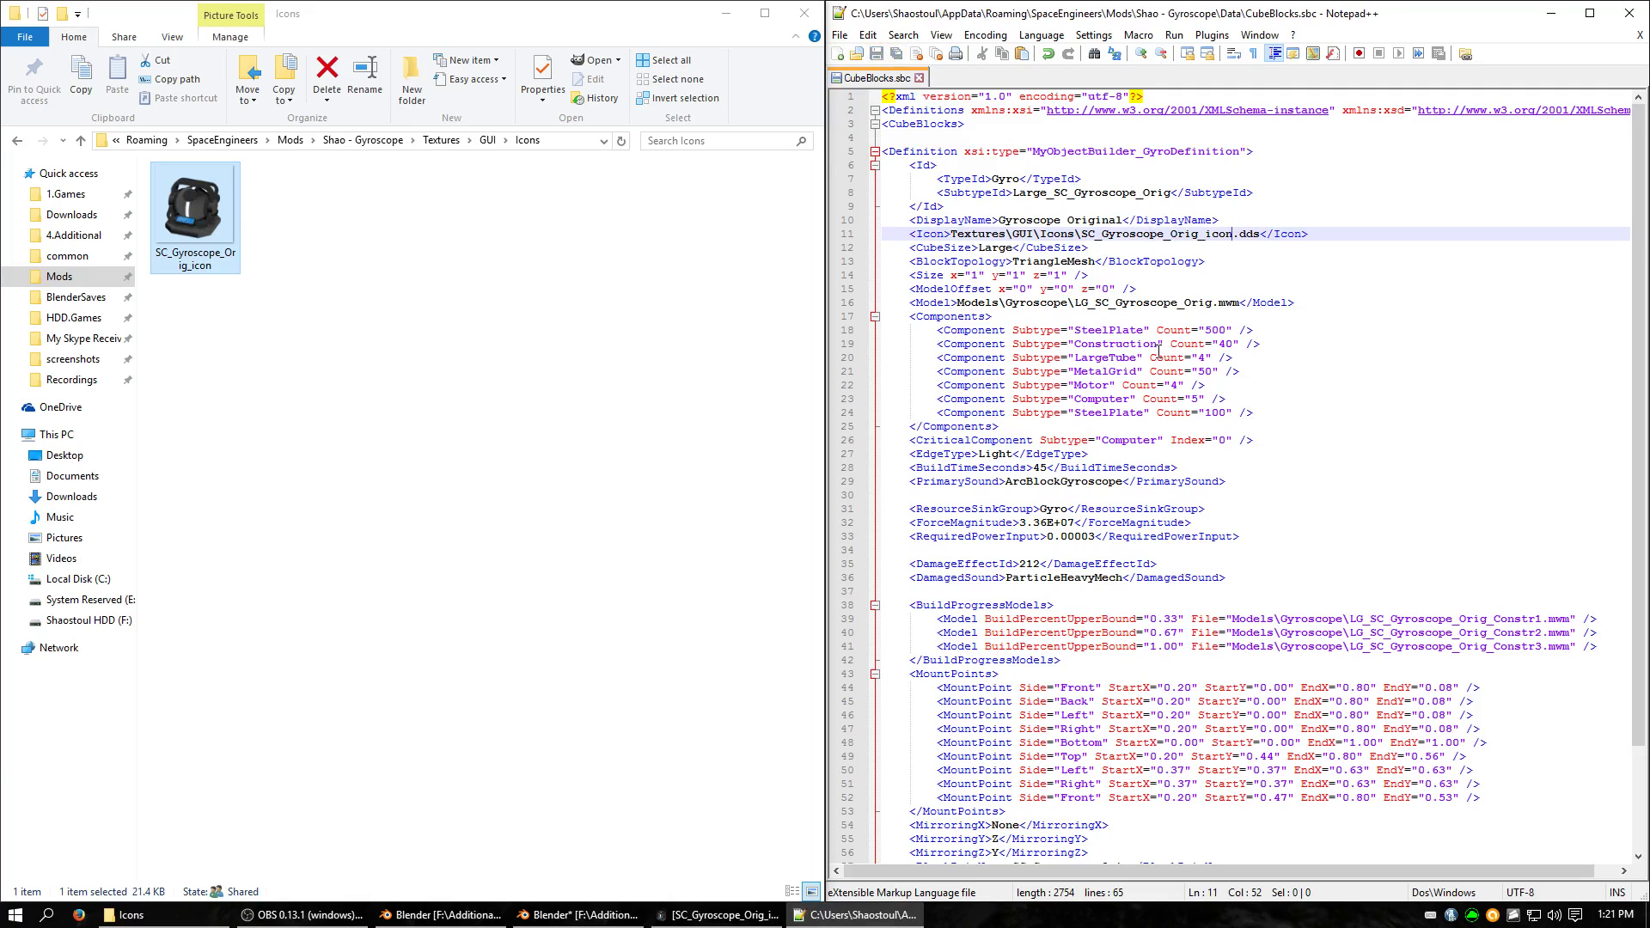